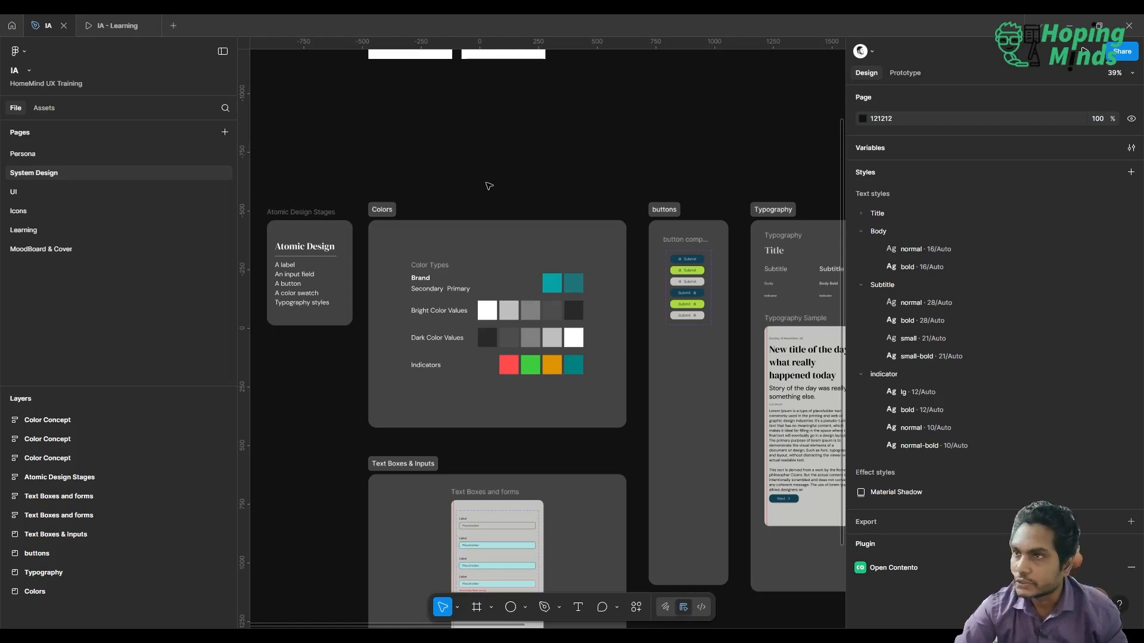
- Add a new page below the System Design page and name it Responsive
ctrl+scroll(488, 186, down, 3)
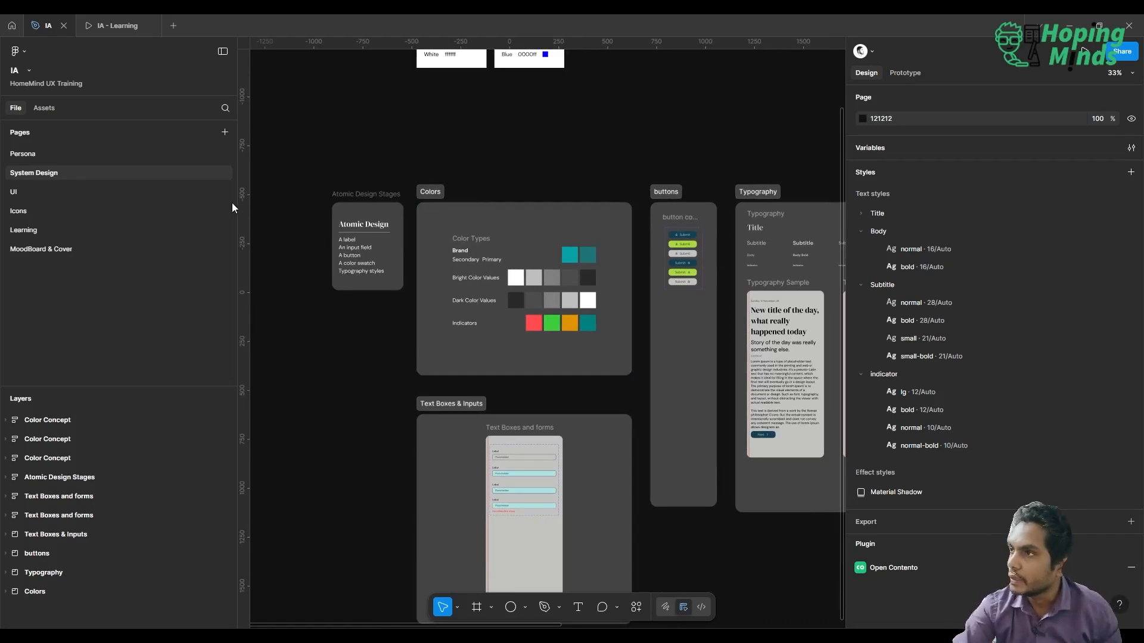
scroll(516, 185, right, 3)
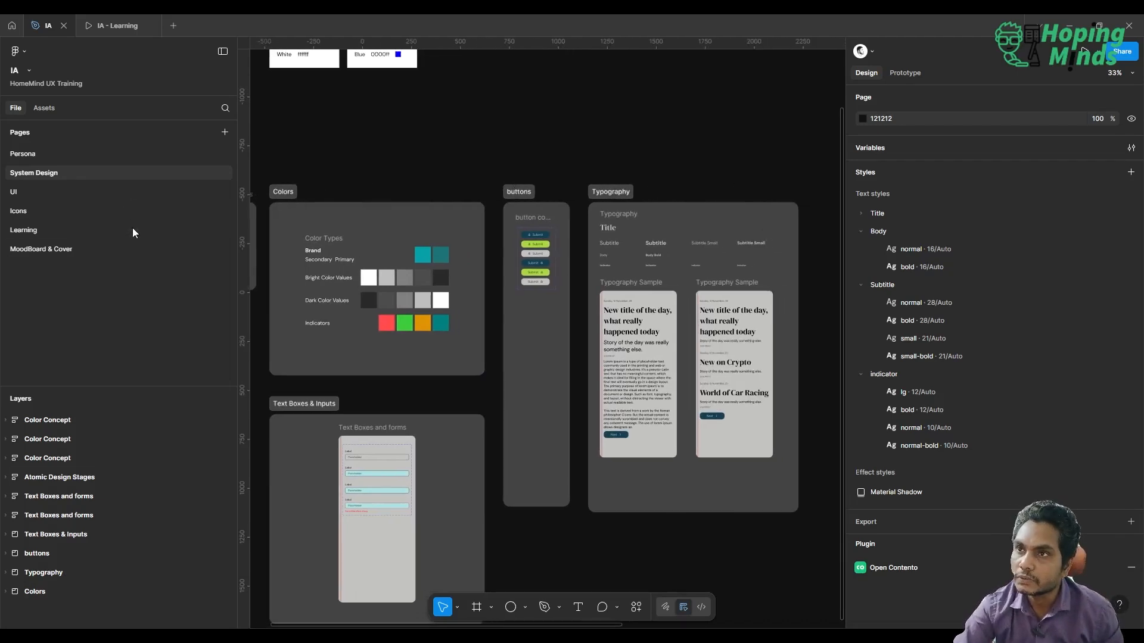
click(224, 133)
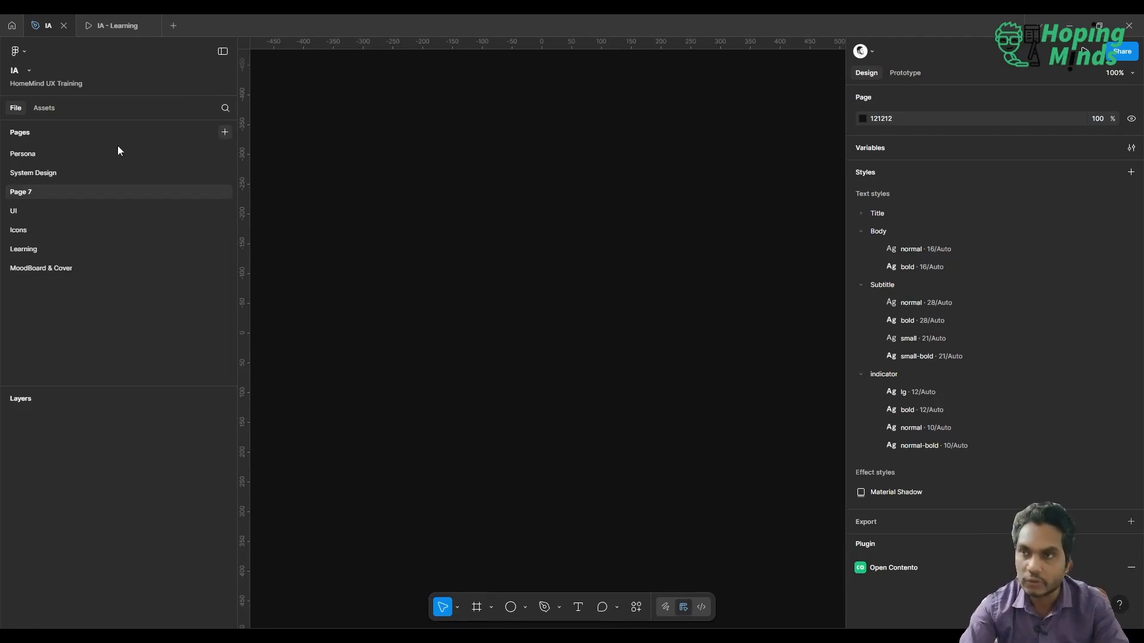
double_click(30, 191)
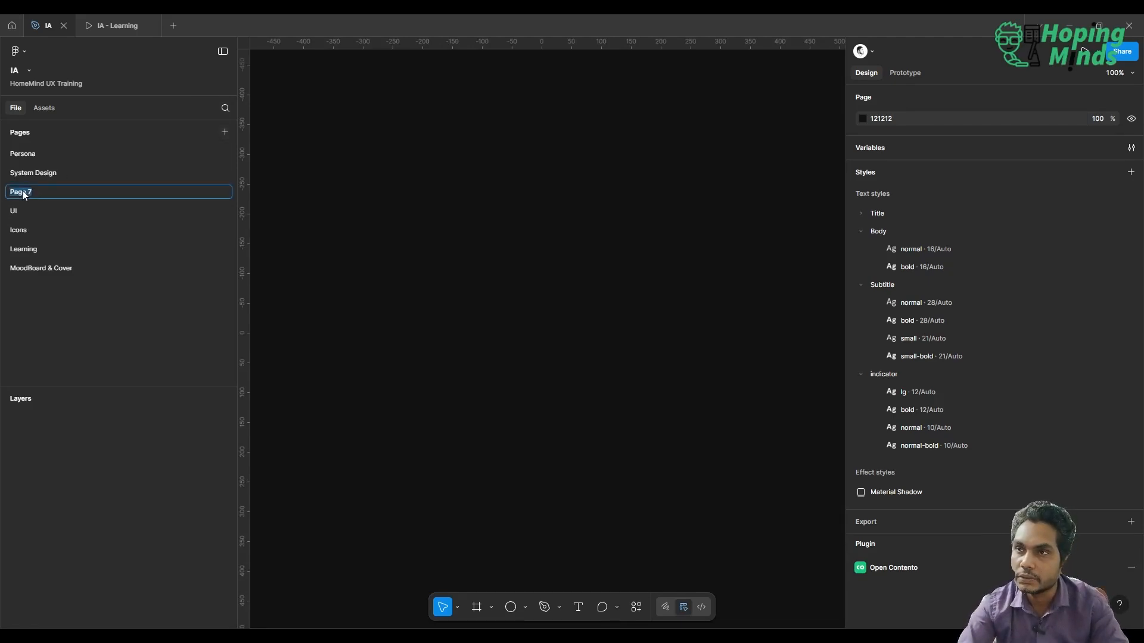
key(ctrl+a)
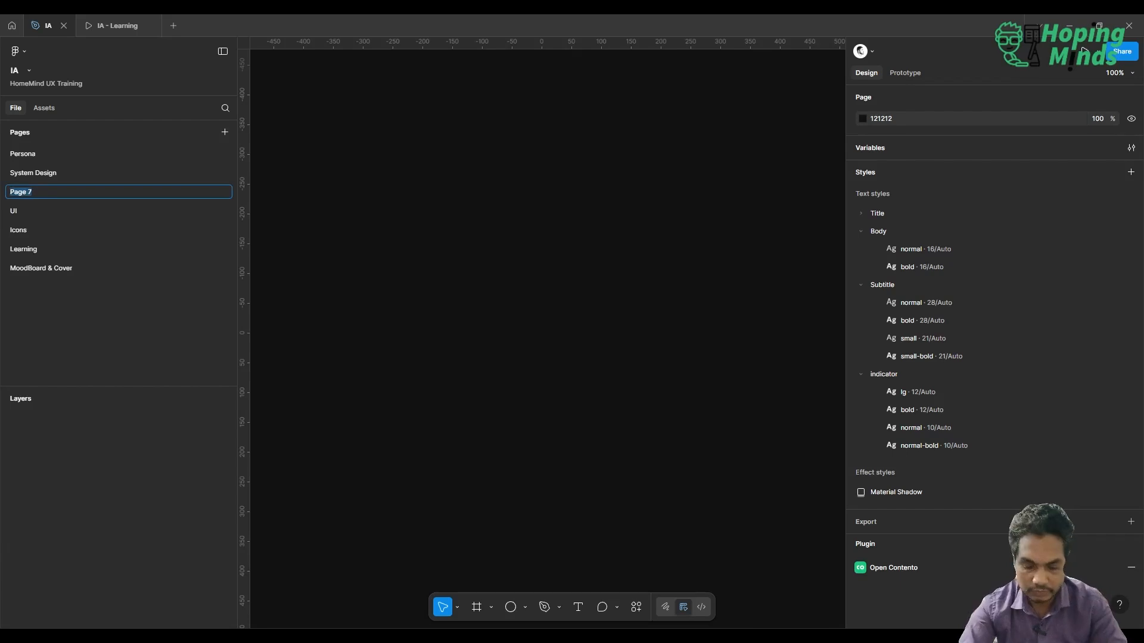
text(Respon)
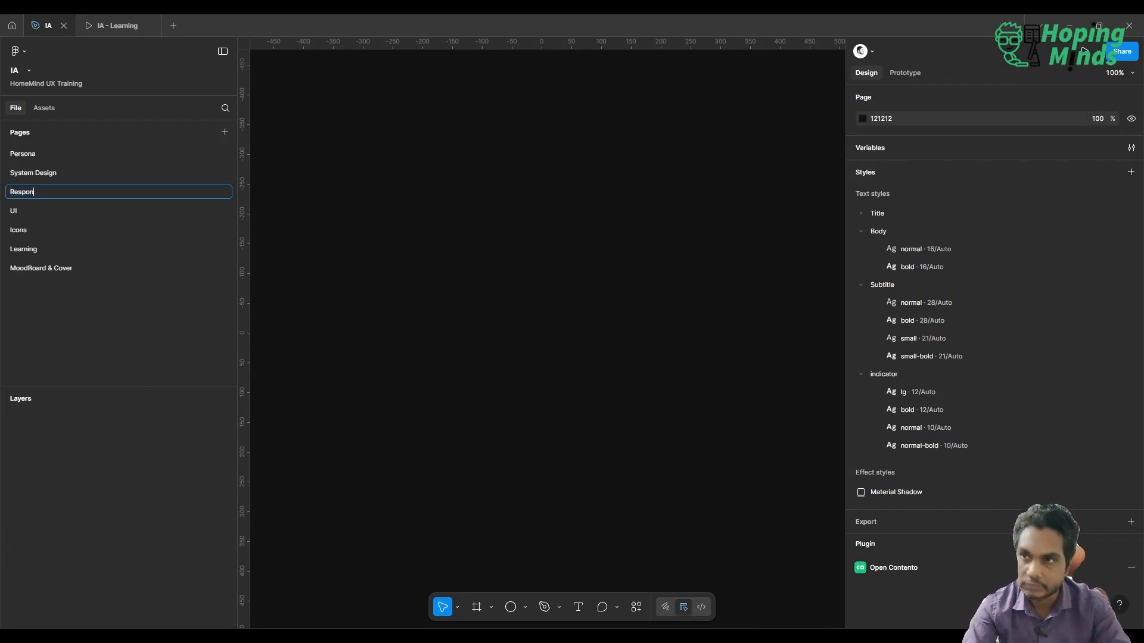
text(sive)
key(Return)
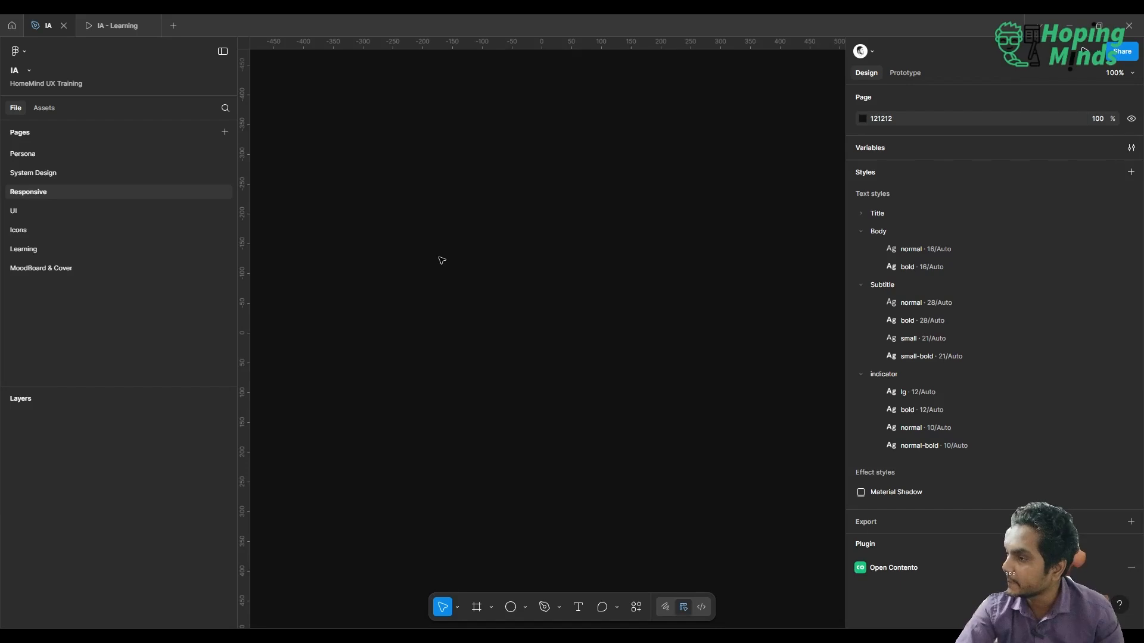
- Add an iPhone 16 preset frame (393×852) to the Responsive page and rename it Mobile
scroll(441, 260, down, 1)
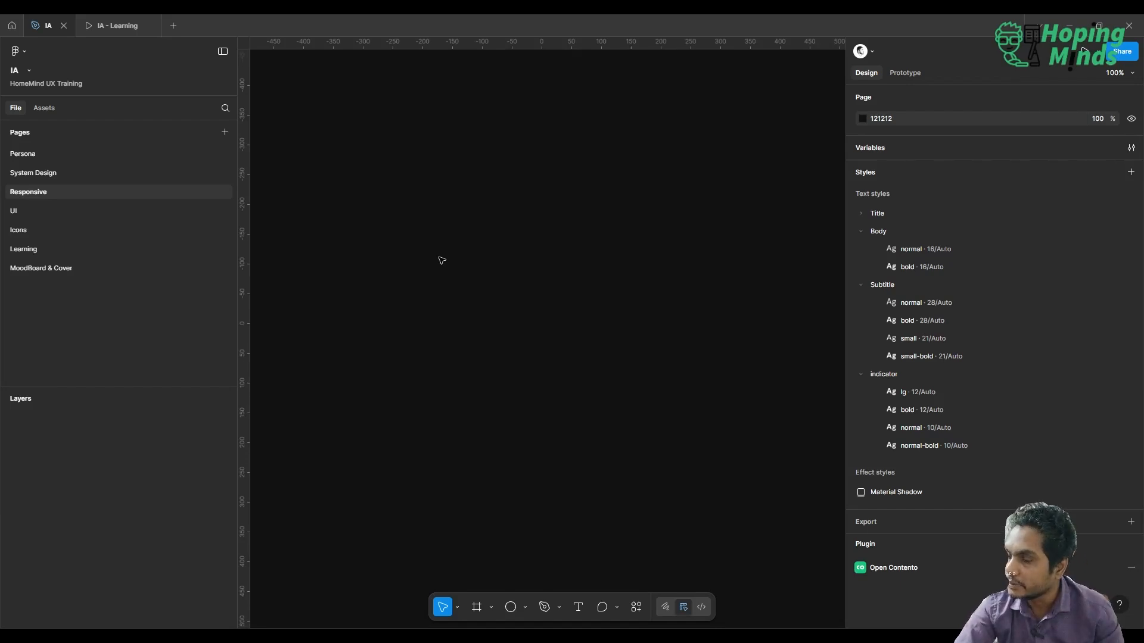
click(477, 607)
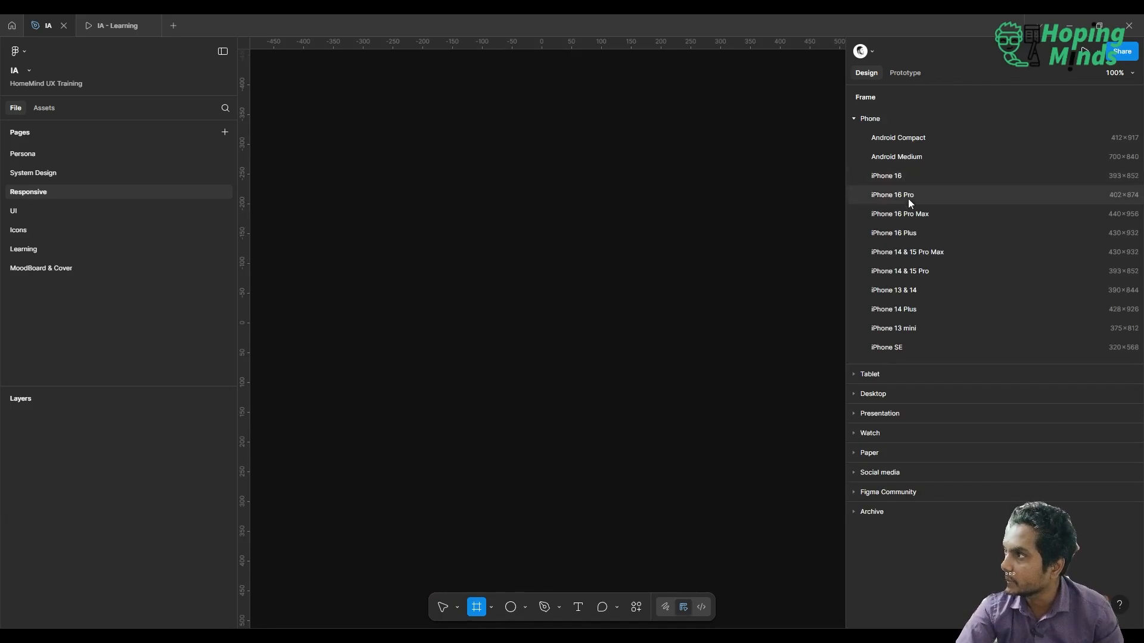
click(909, 179)
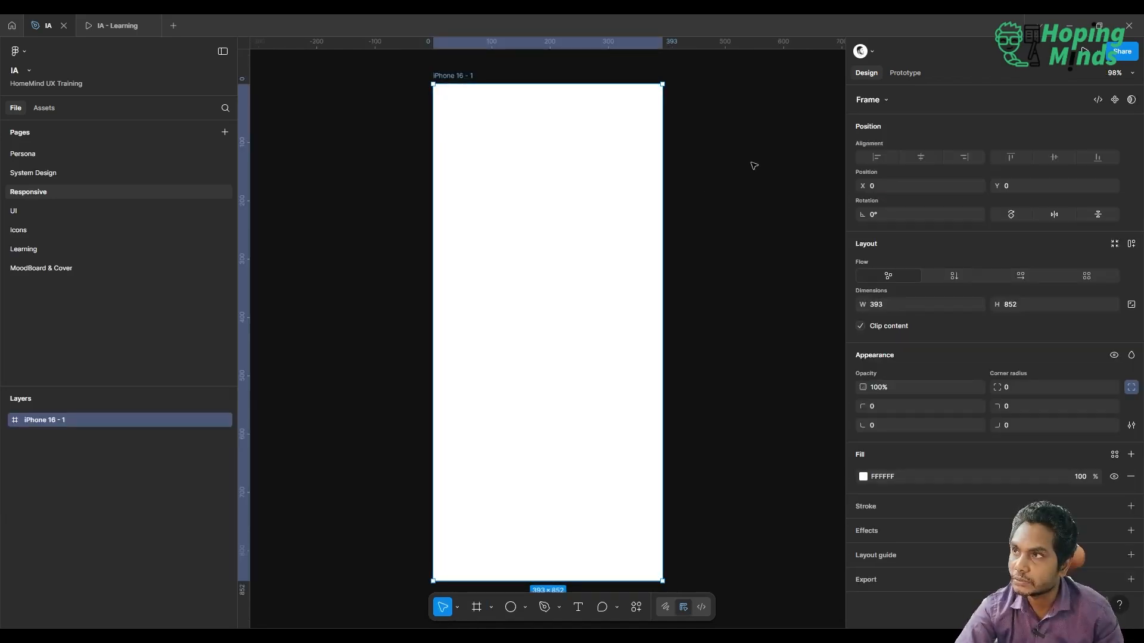
click(423, 79)
double_click(451, 76)
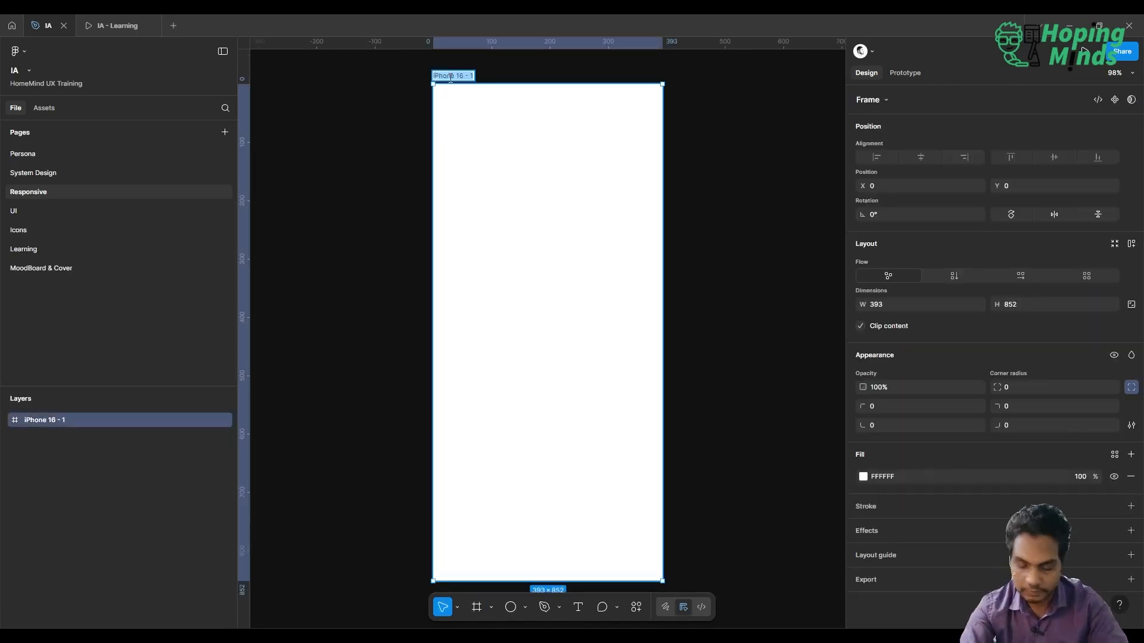
text(Mobile)
key(Return)
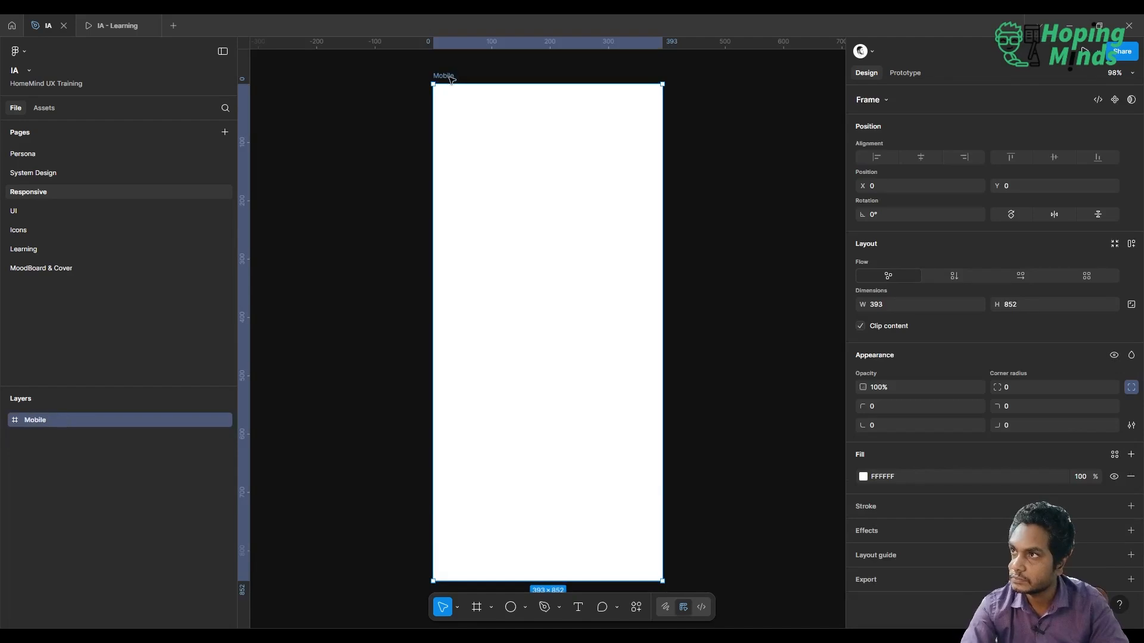
- Add an iPad mini 8.3 preset frame (744×1133) beside the Mobile frame and move it to X 448, Y 0 so their tops align
scroll(451, 80, right, 3)
scroll(449, 79, down, 5)
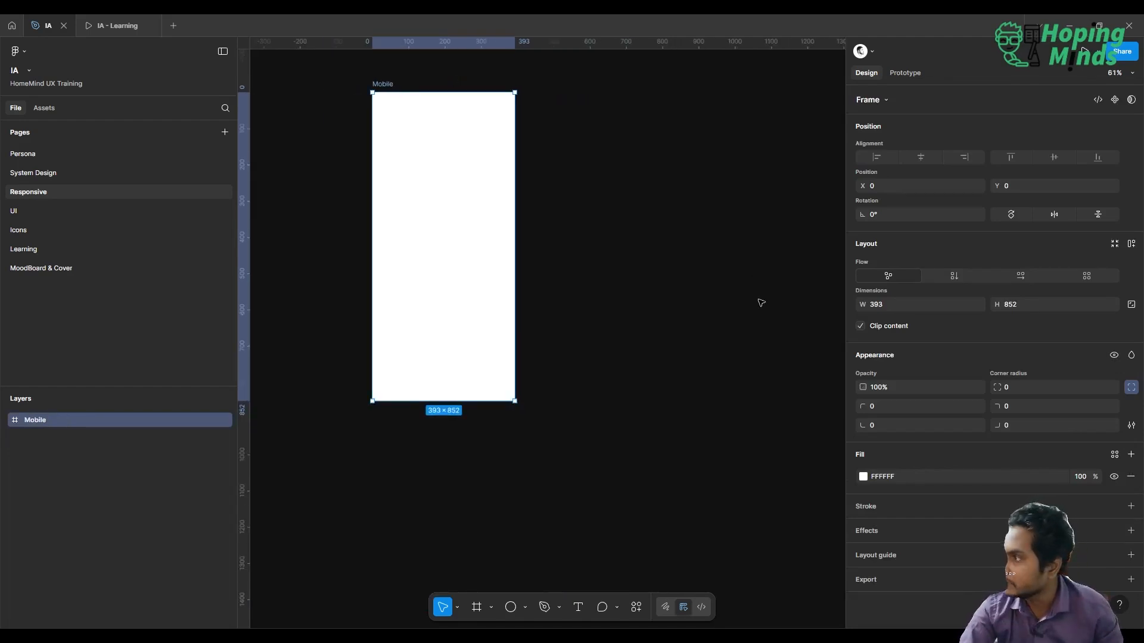
click(617, 332)
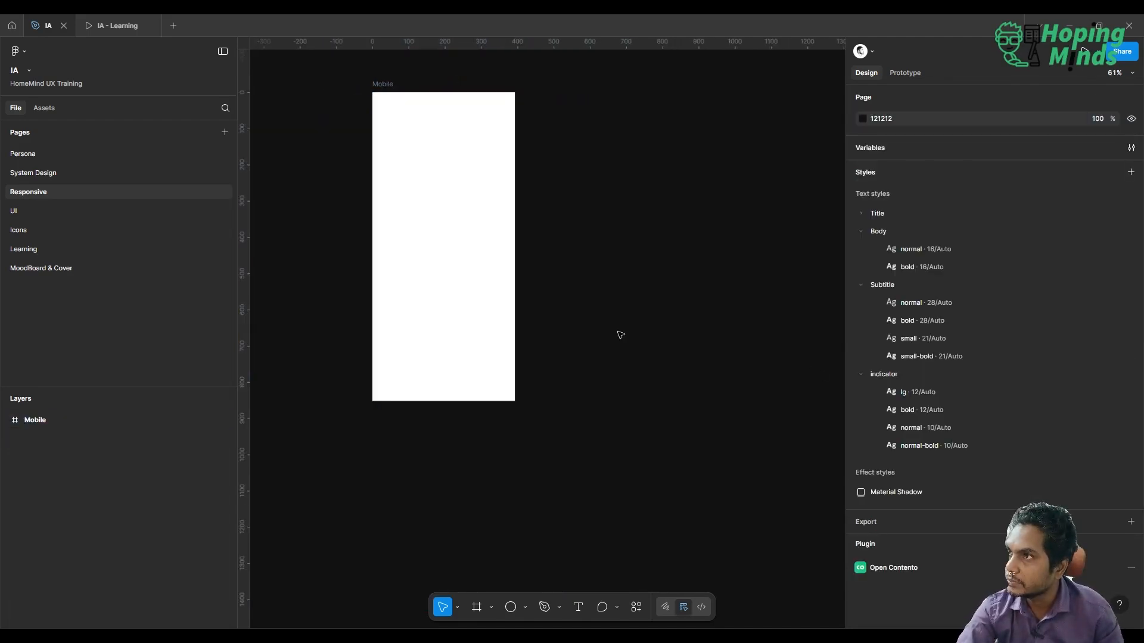
scroll(620, 335, up, 2)
scroll(620, 335, right, 2)
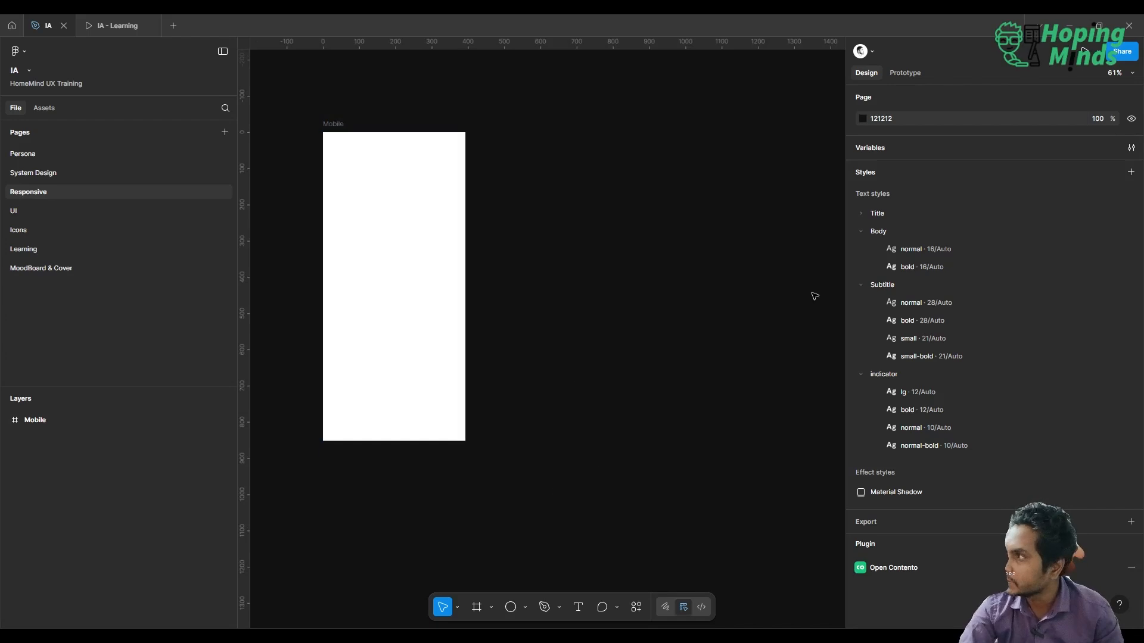
click(476, 608)
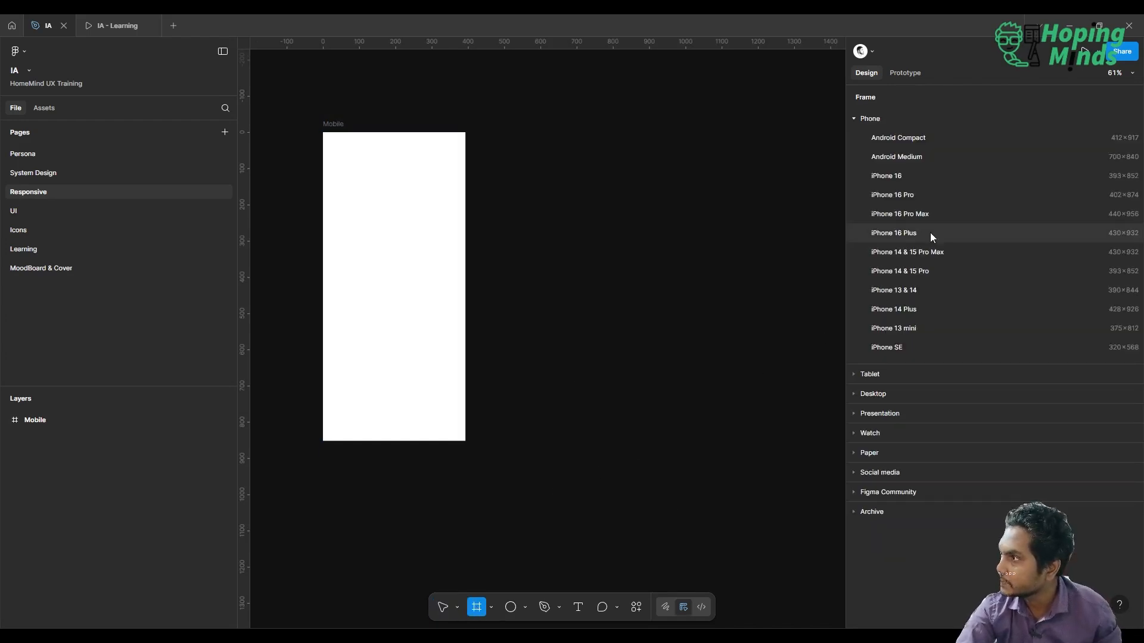
click(892, 381)
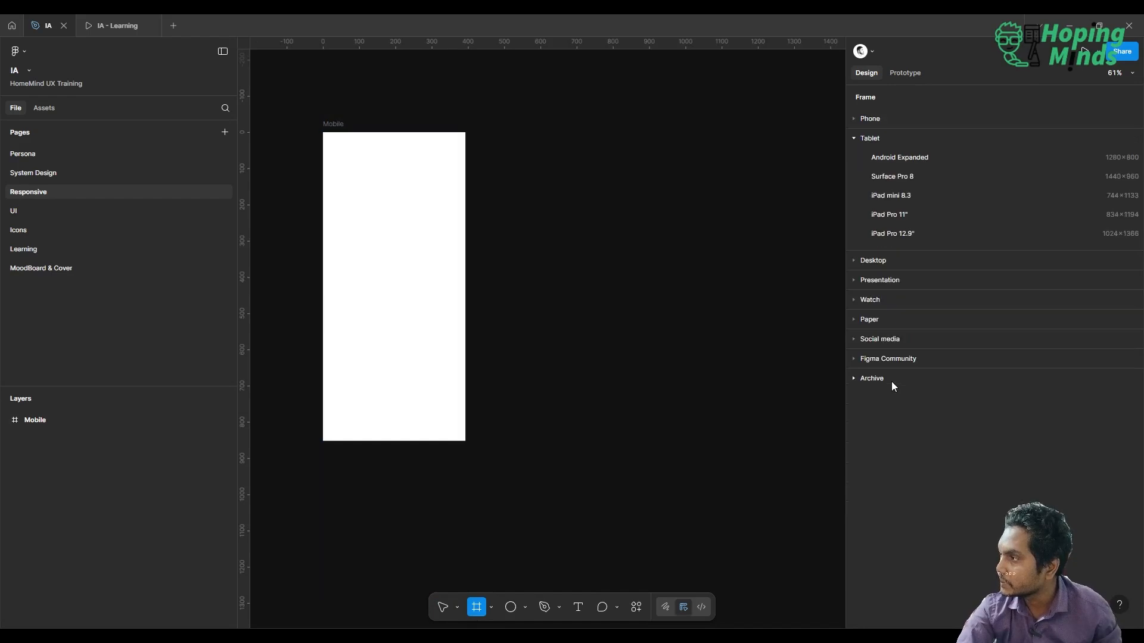
click(933, 196)
click(585, 105)
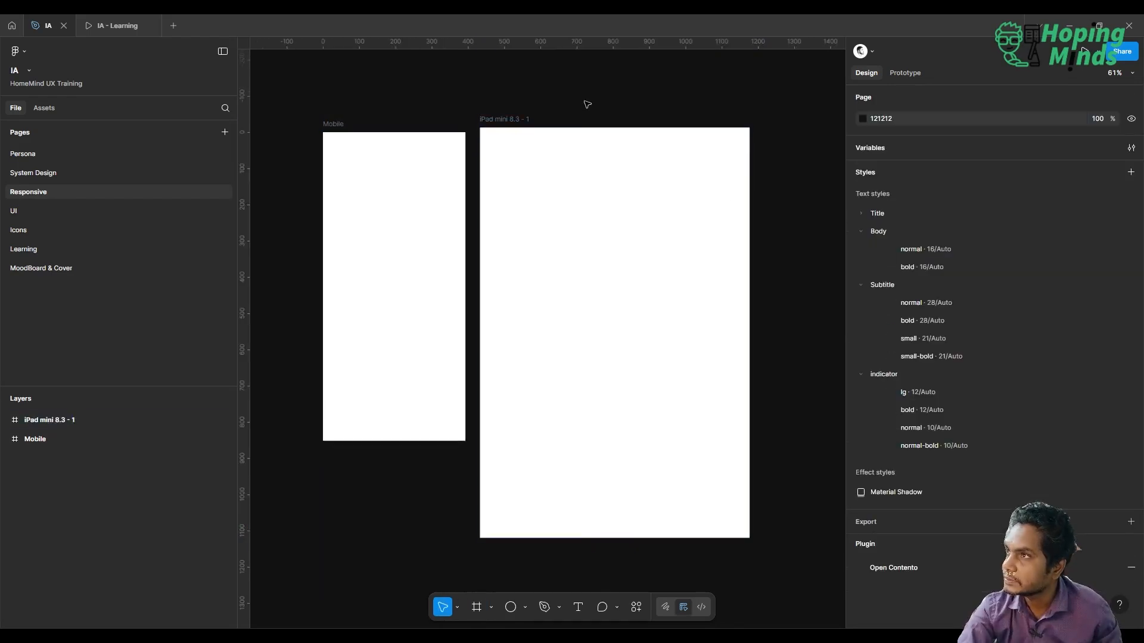
drag(510, 121, 516, 127)
click(559, 117)
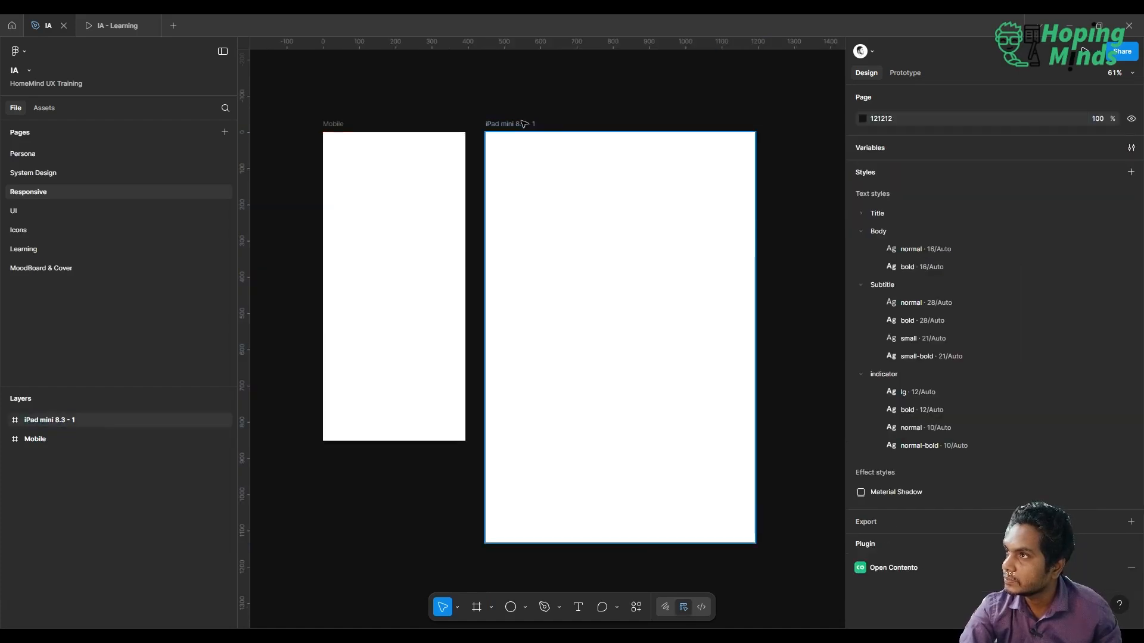
- Rename the iPad mini frame as Tablet
click(522, 123)
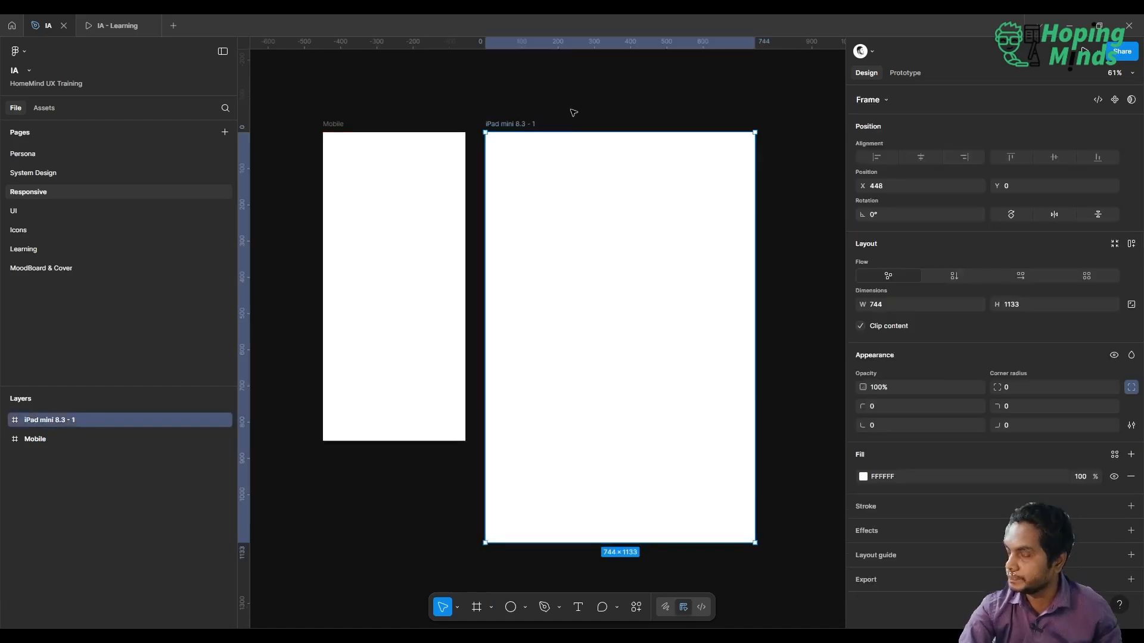
double_click(522, 123)
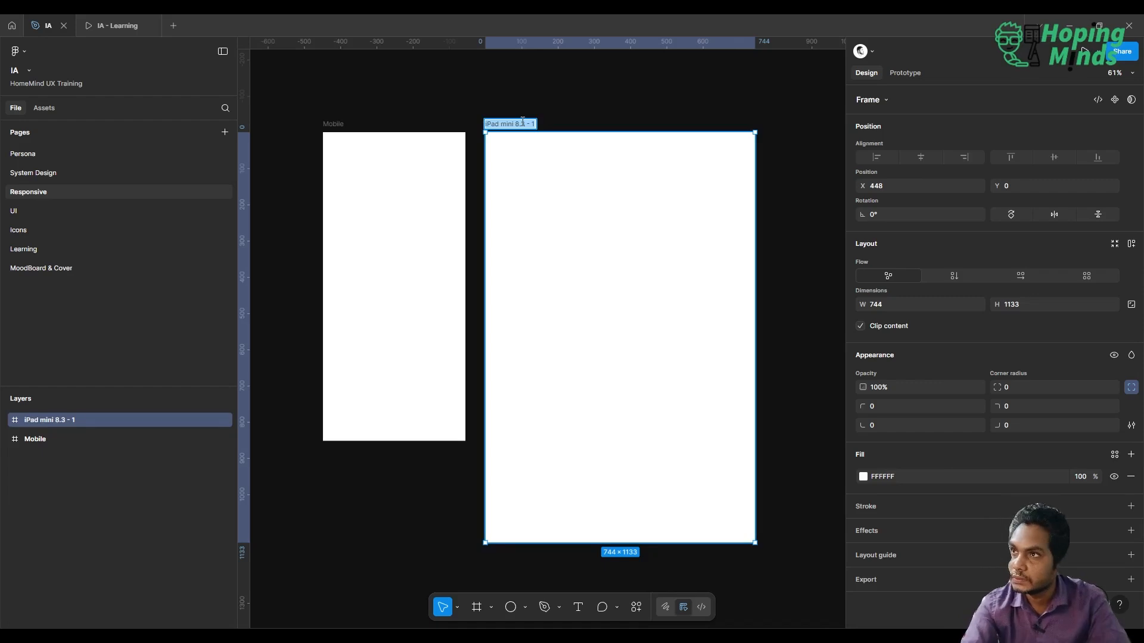
text(Tabl)
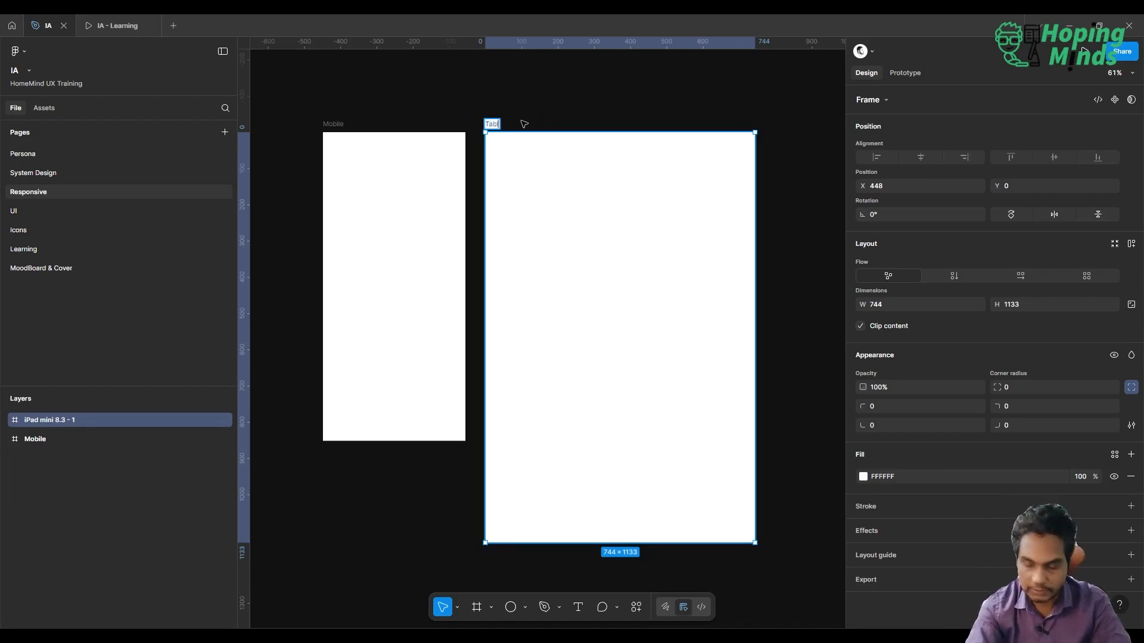
text(et)
key(Return)
click(583, 123)
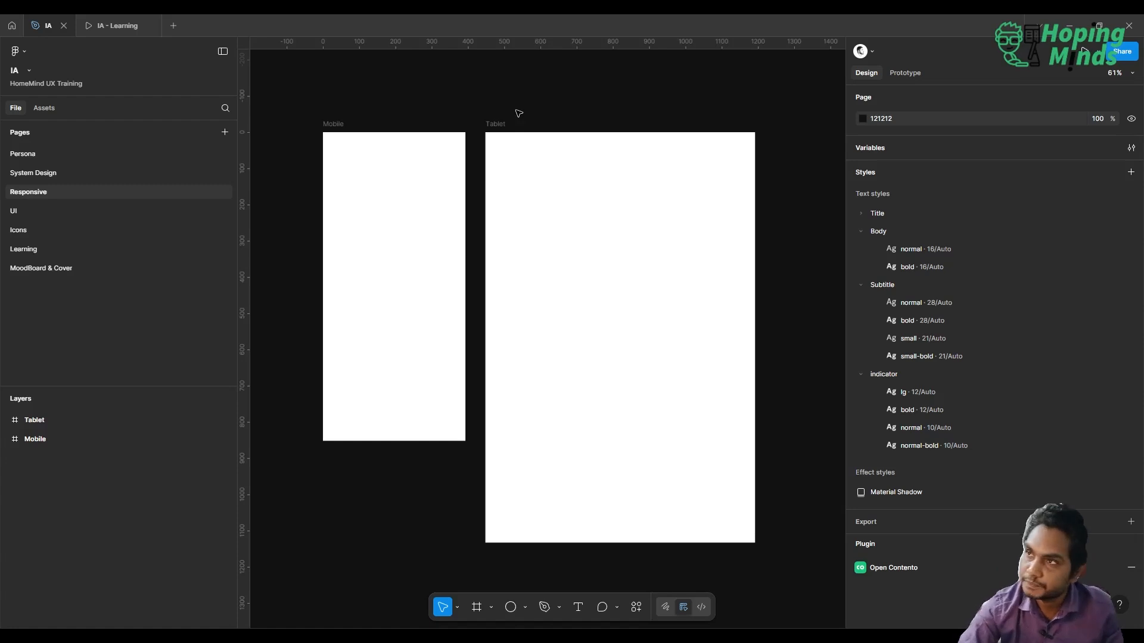
- Shift the Mobile frame slightly away from the Tablet frame to X -8, keeping Y at 0
drag(340, 125, 338, 126)
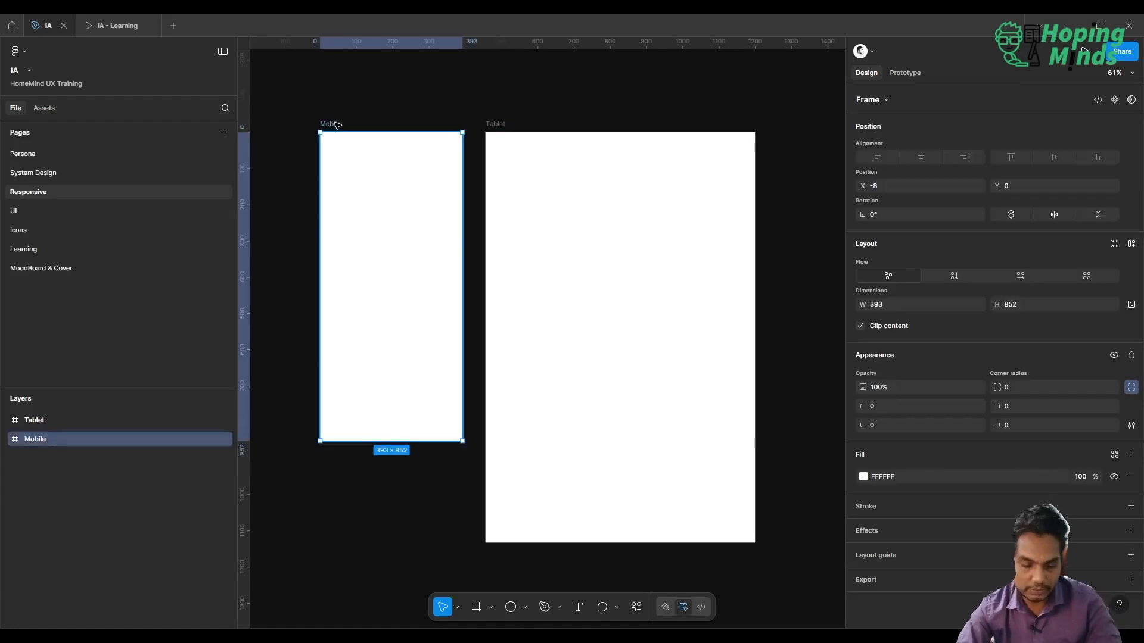
- Try auto layout on the Mobile frame and undo it
key(shift+a)
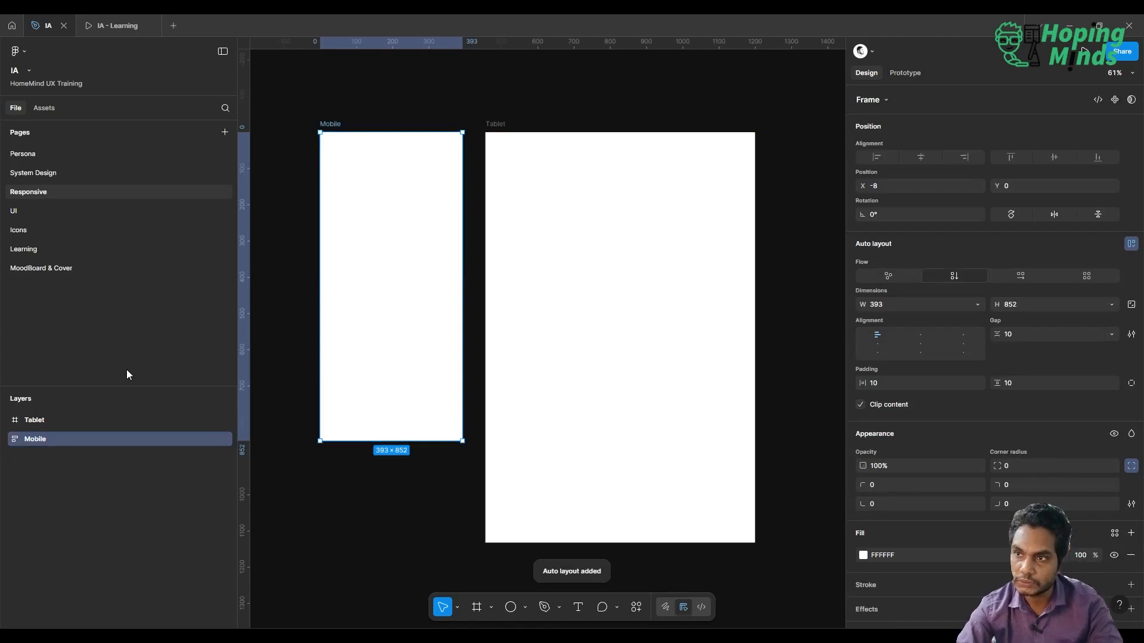
key(ctrl+z)
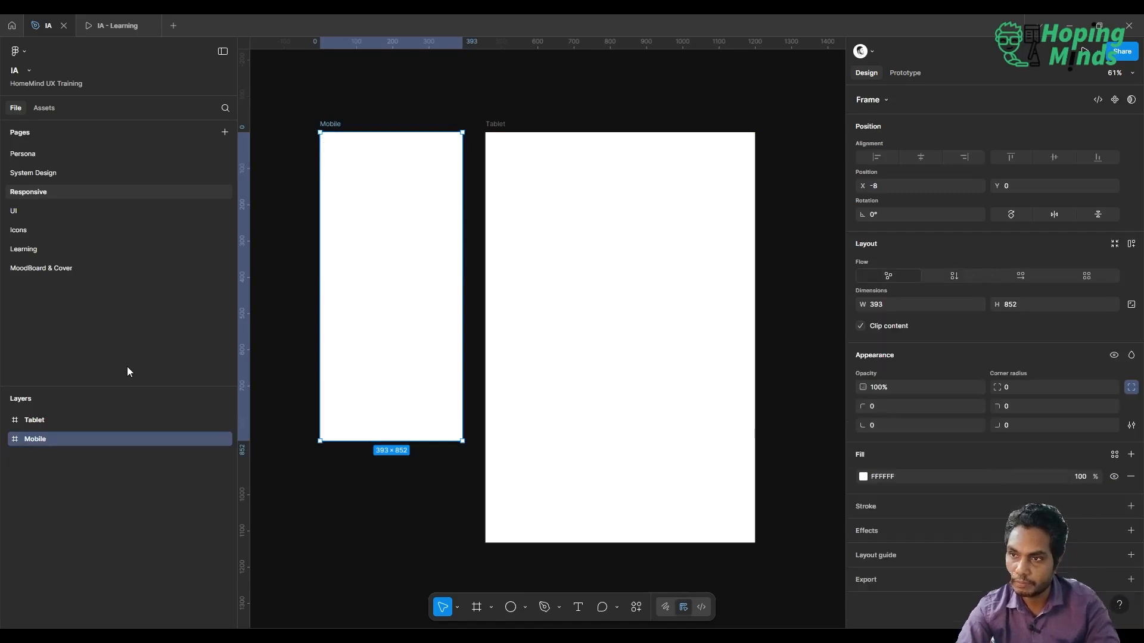
click(51, 417)
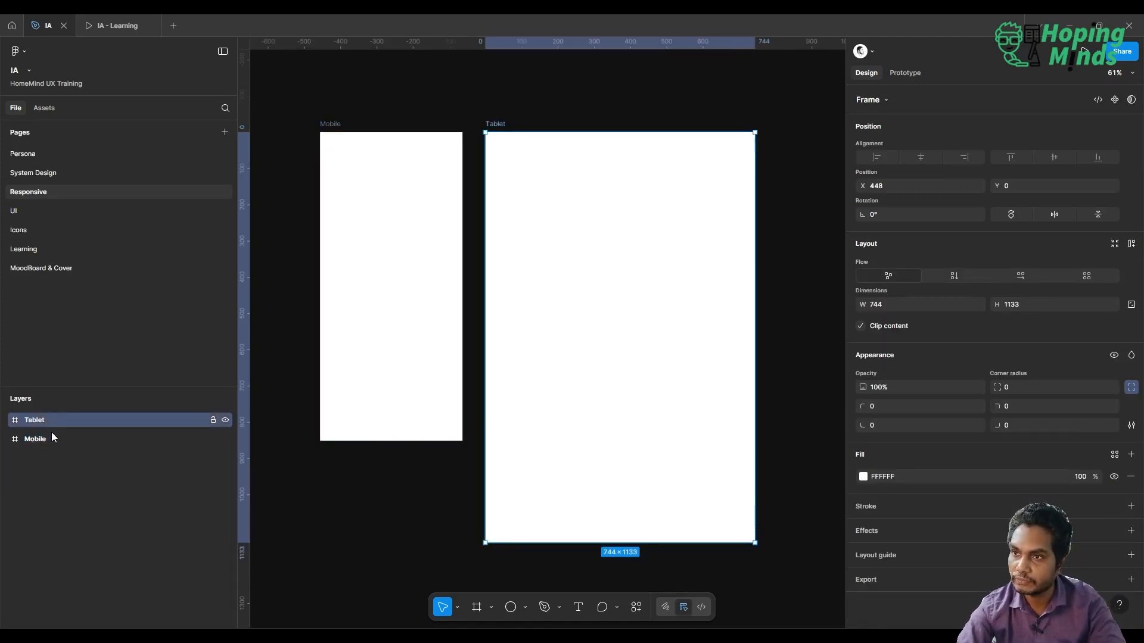
click(439, 129)
- Apply the Small corner variable (14) to the Mobile frame's corner radius
click(326, 125)
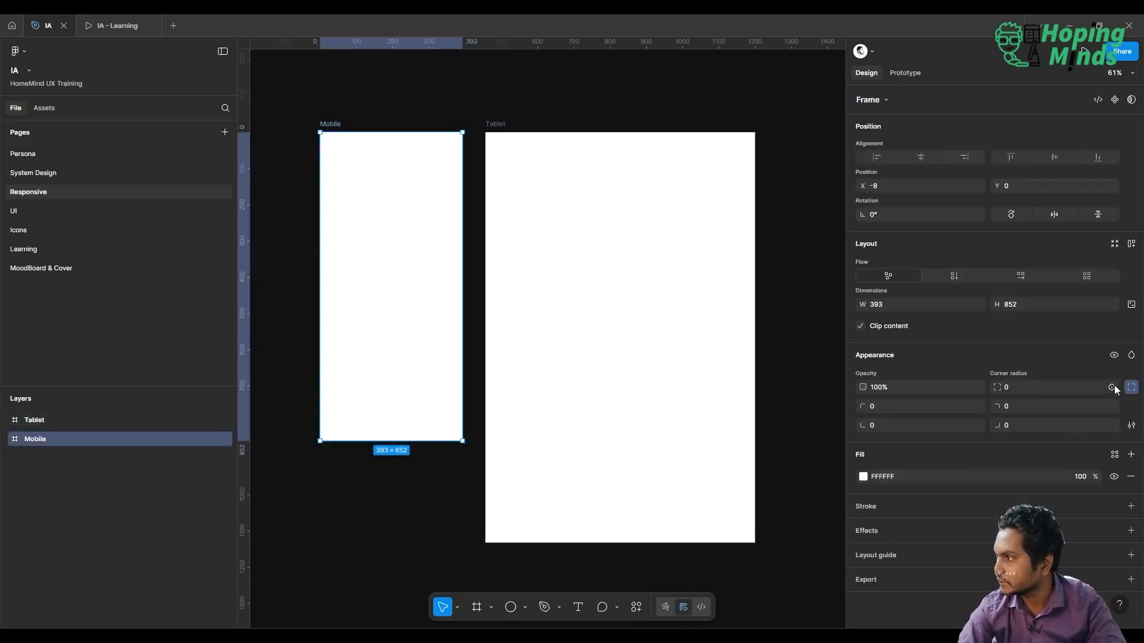
click(1112, 388)
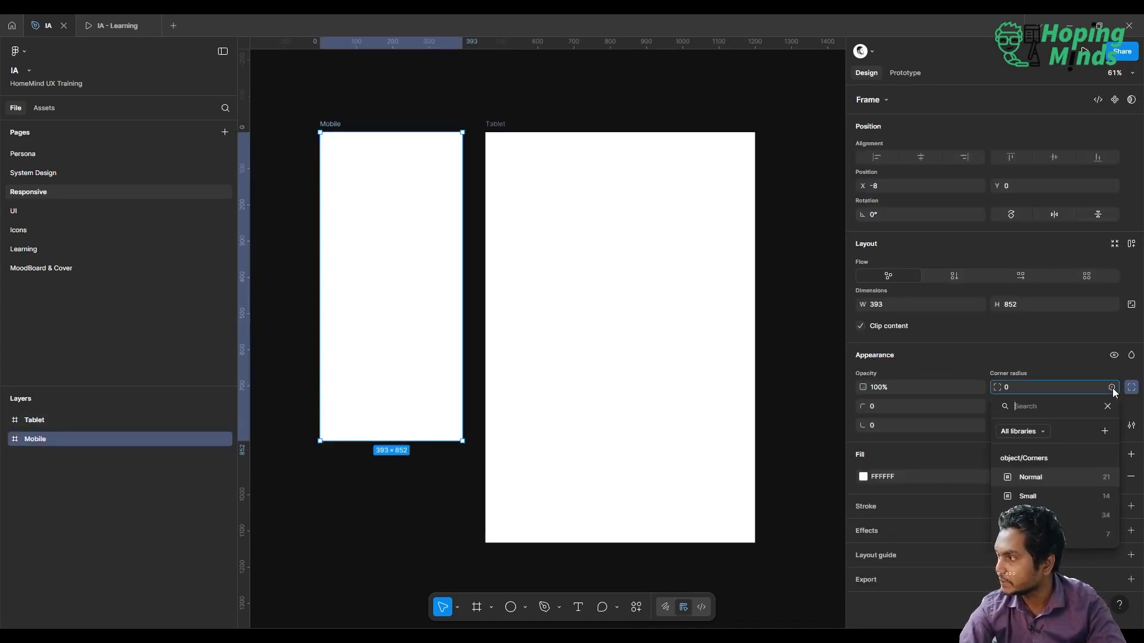
click(1067, 494)
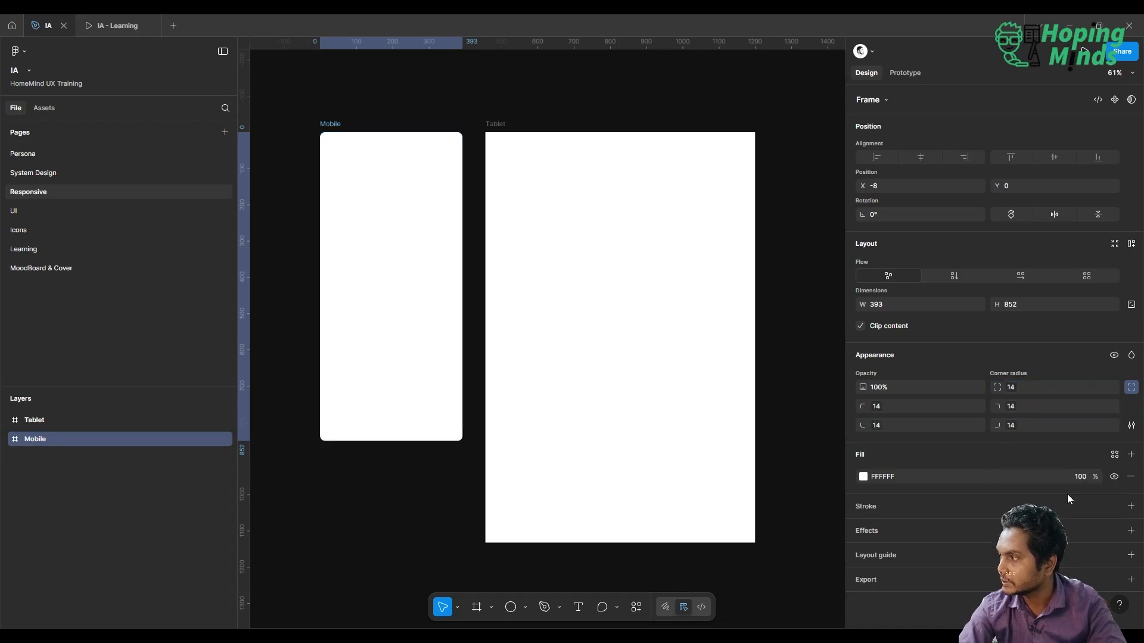
- Try the Small corner variable (14) on the Tablet frame's corner radius and replace it with Normal (21)
click(501, 124)
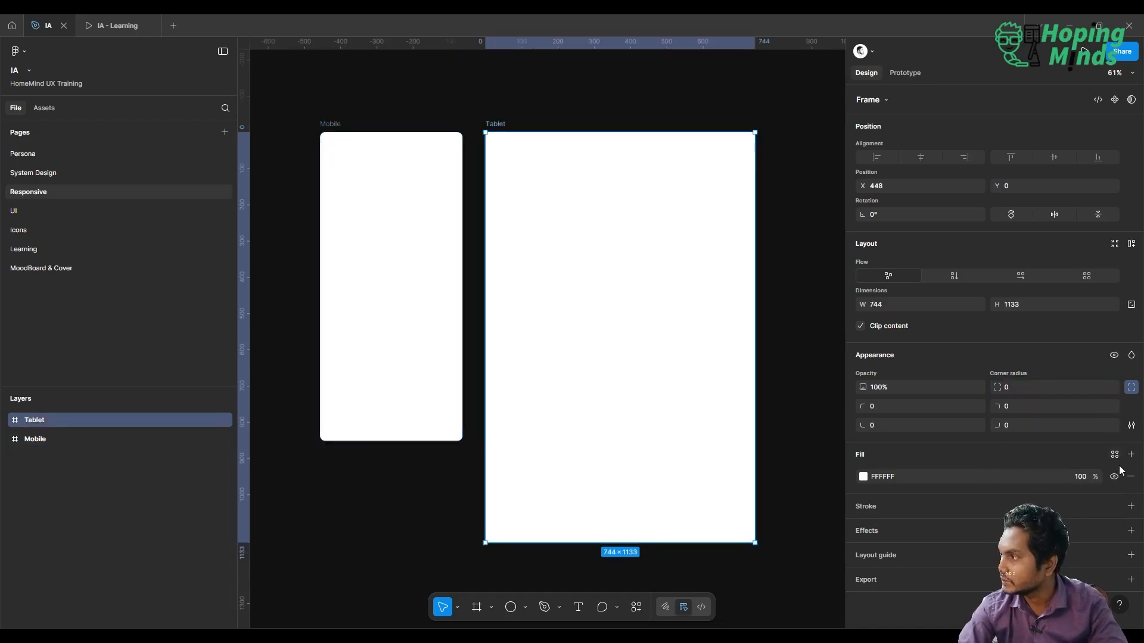
click(1112, 387)
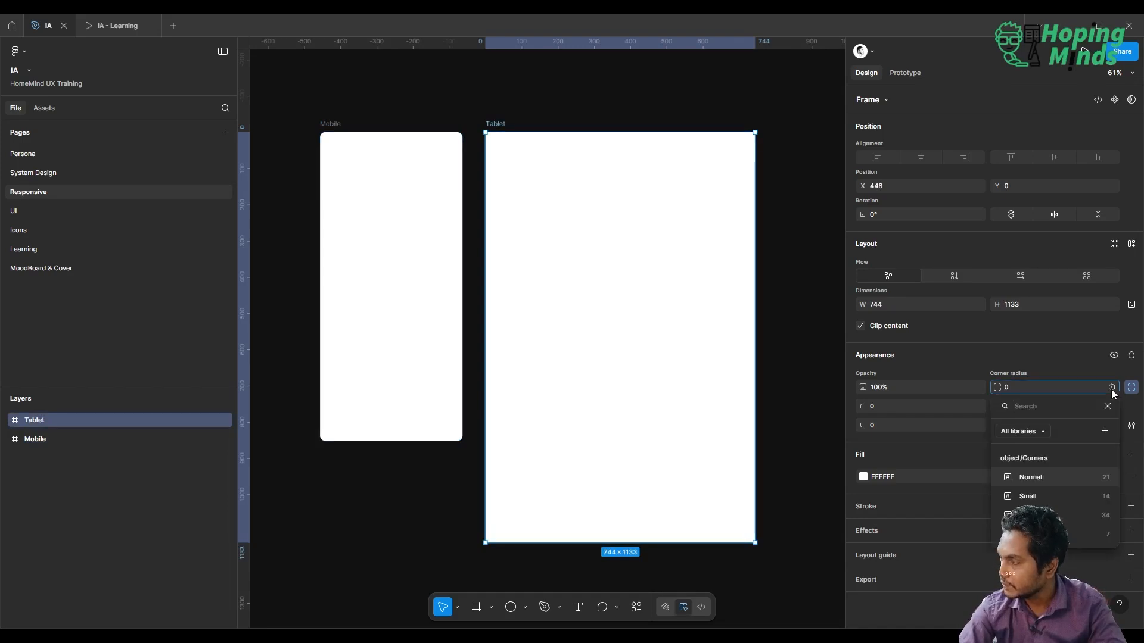
click(1060, 499)
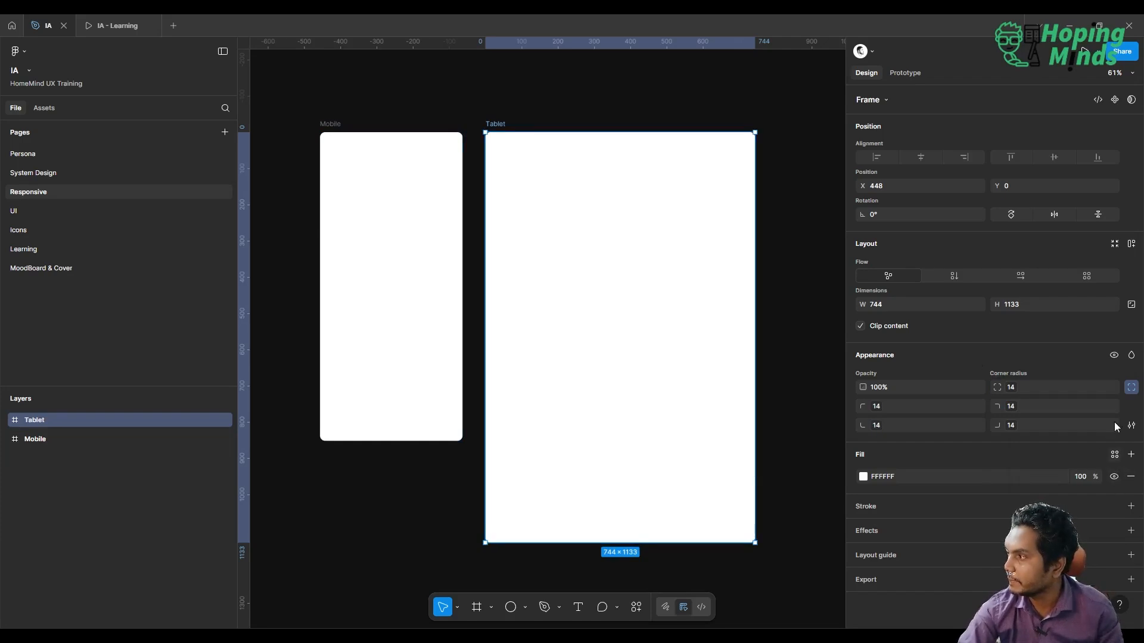
click(1014, 388)
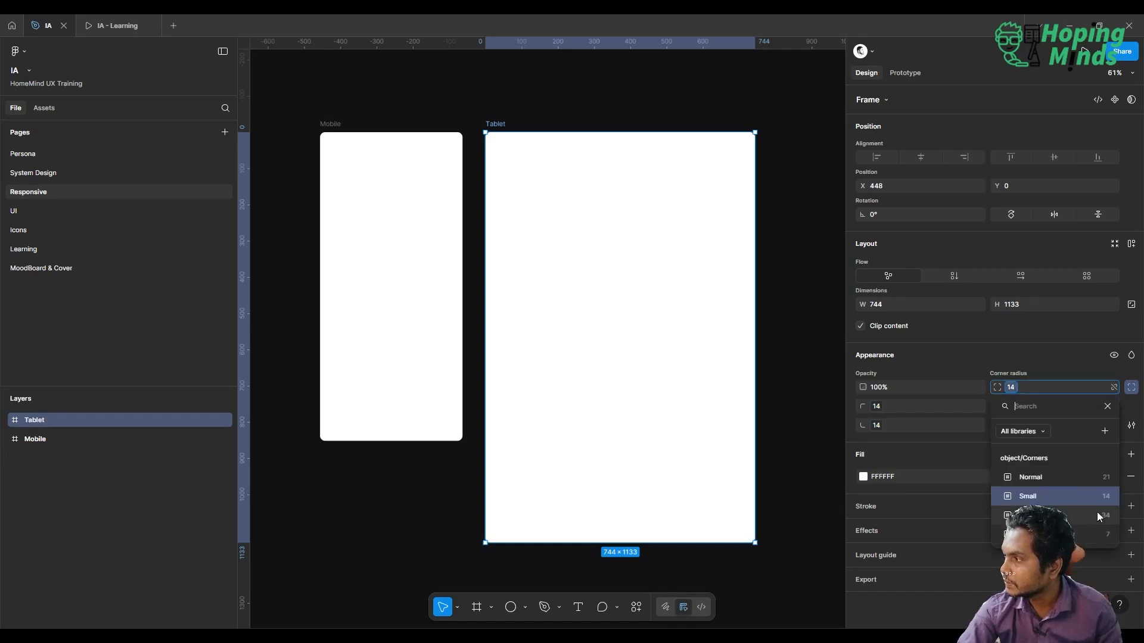
click(1099, 480)
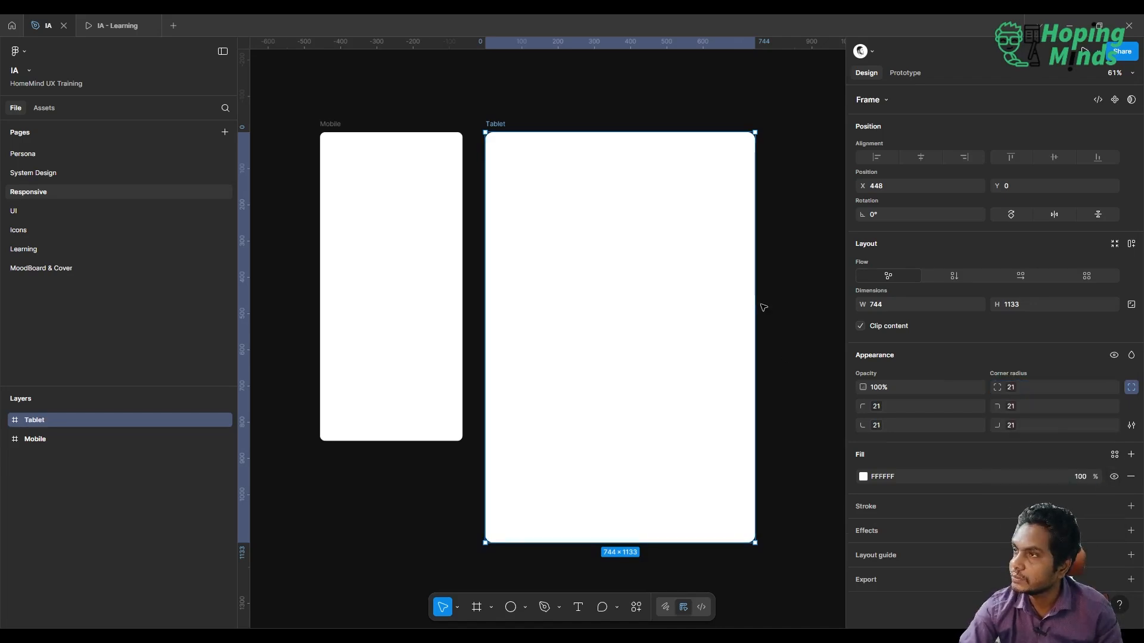
- Apply the Grey colour variable to the Mobile frame's fill
click(763, 306)
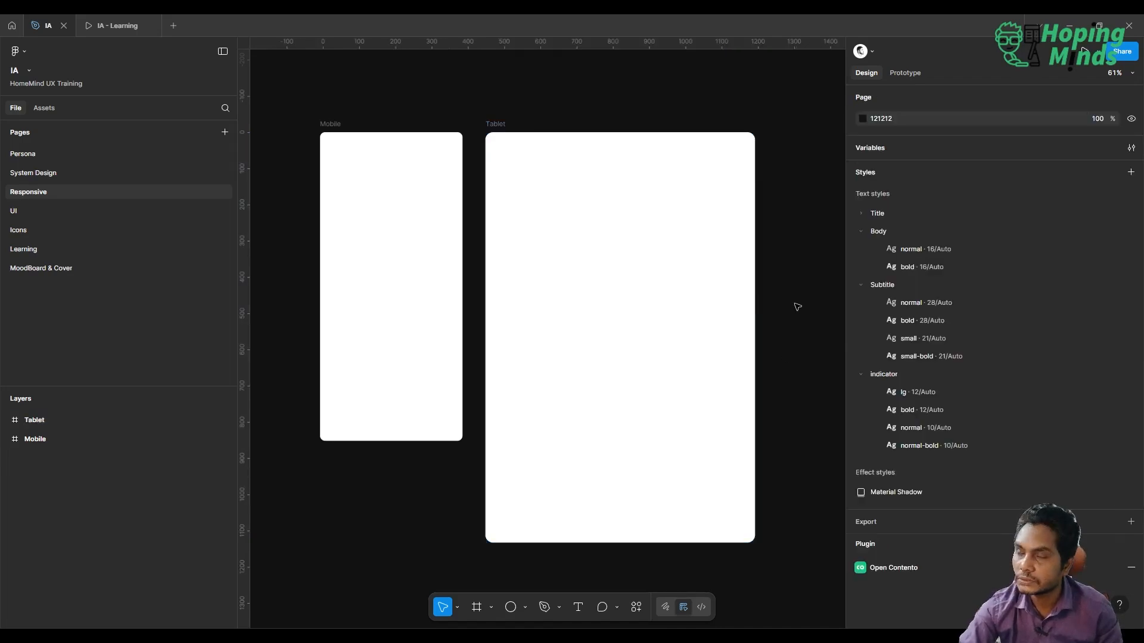
click(332, 126)
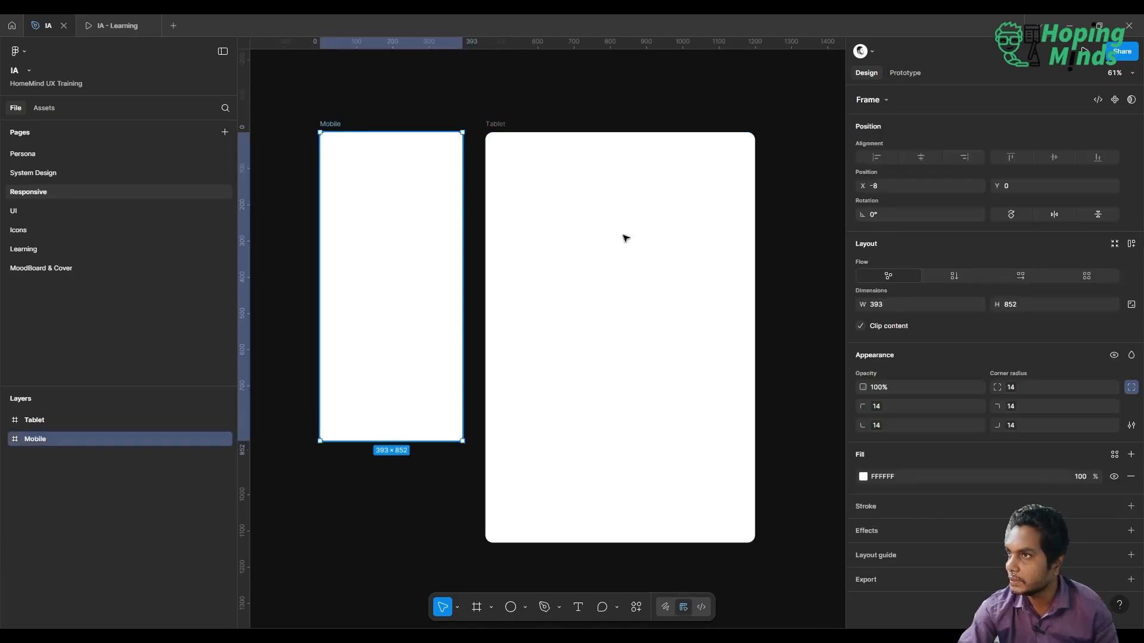
click(1114, 454)
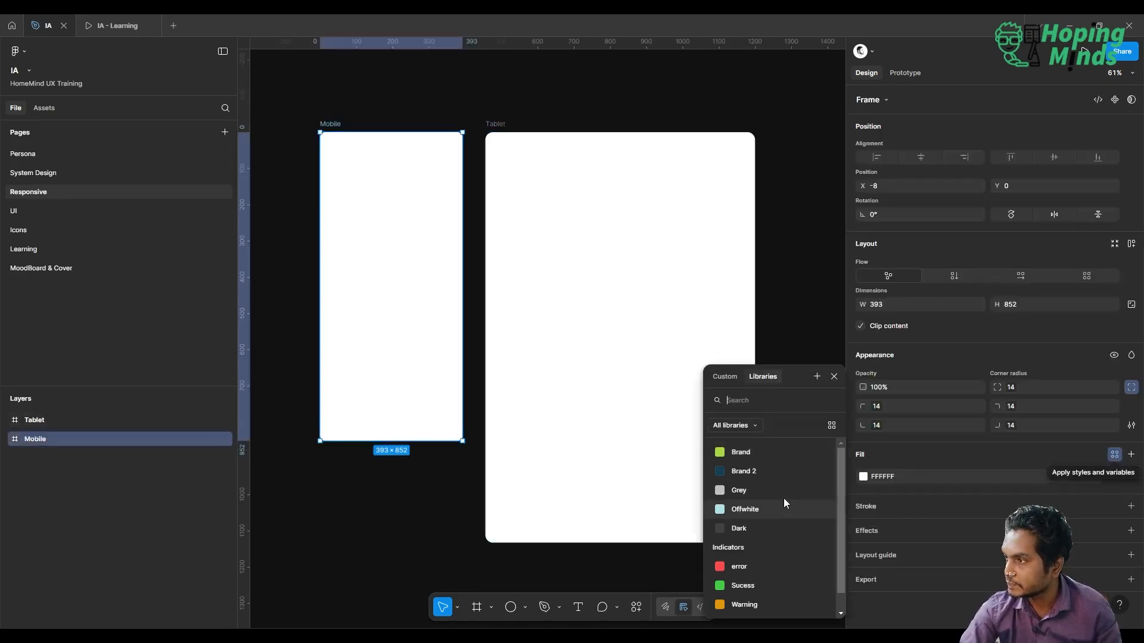
click(767, 490)
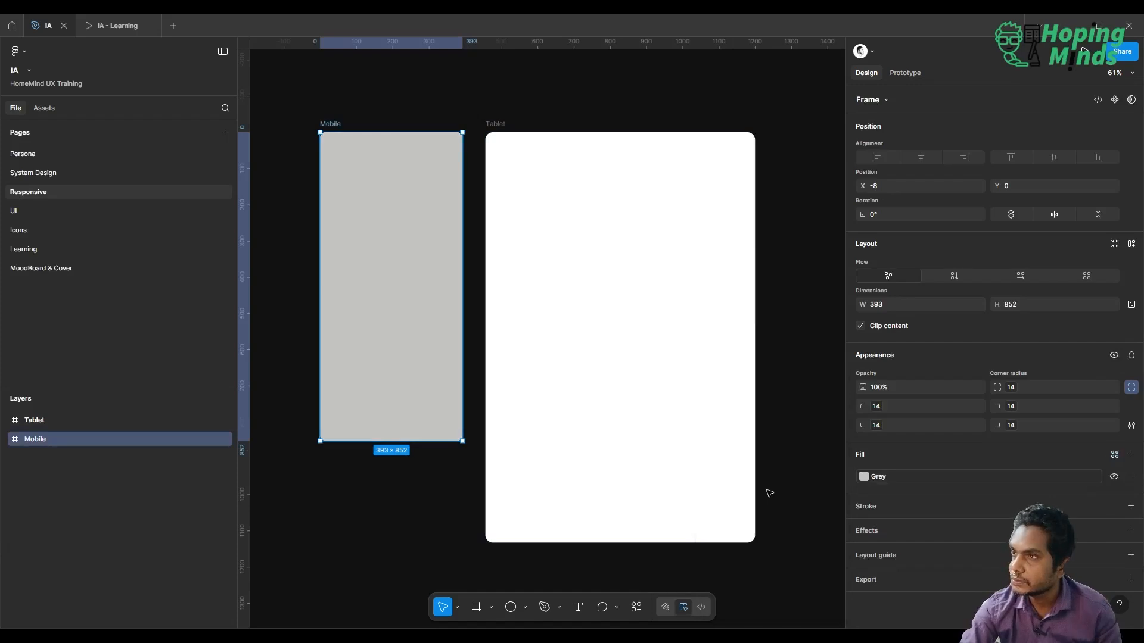
click(811, 371)
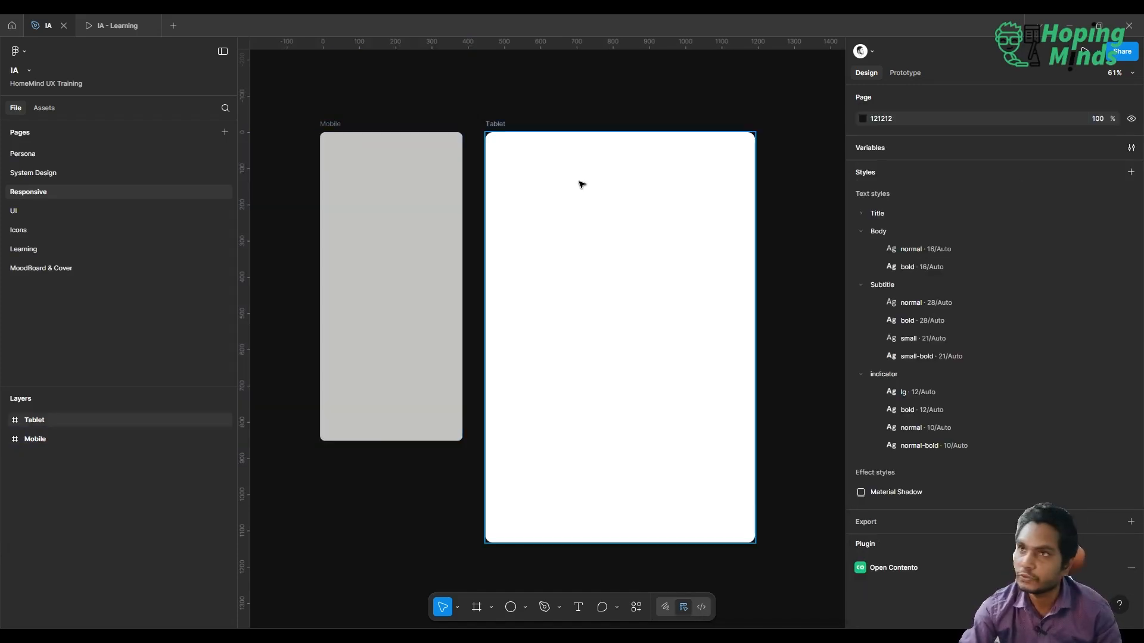
- Open the Colors variable collection on the System Design page and place the variables window beside the colour swatches
click(135, 177)
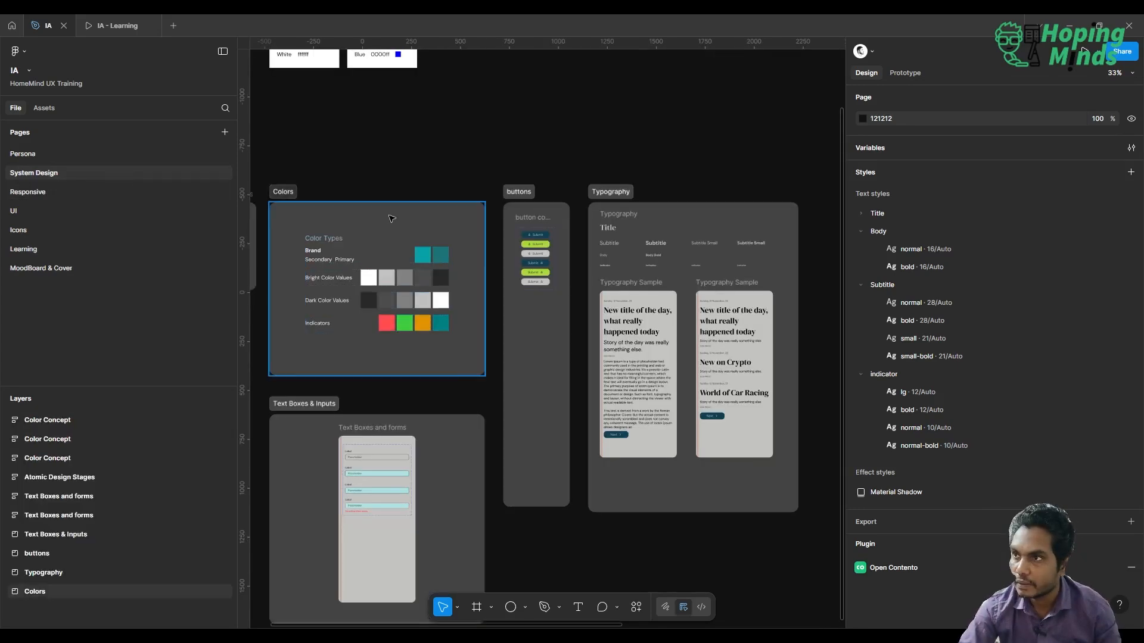
scroll(394, 218, up, 4)
scroll(393, 218, down, 3)
scroll(393, 218, left, 3)
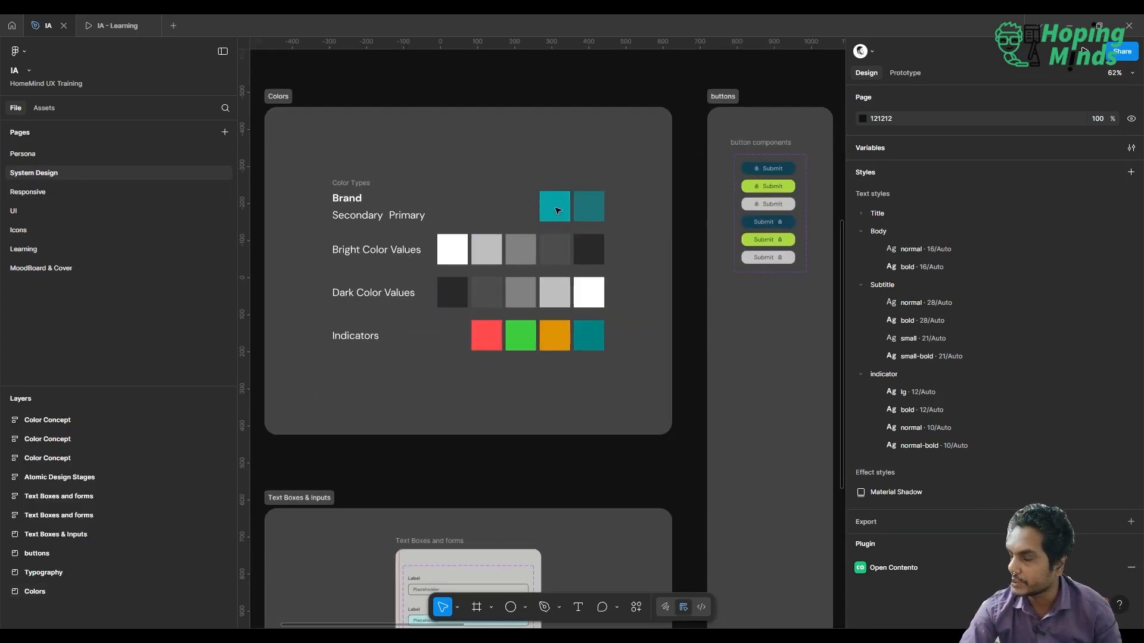
click(1130, 148)
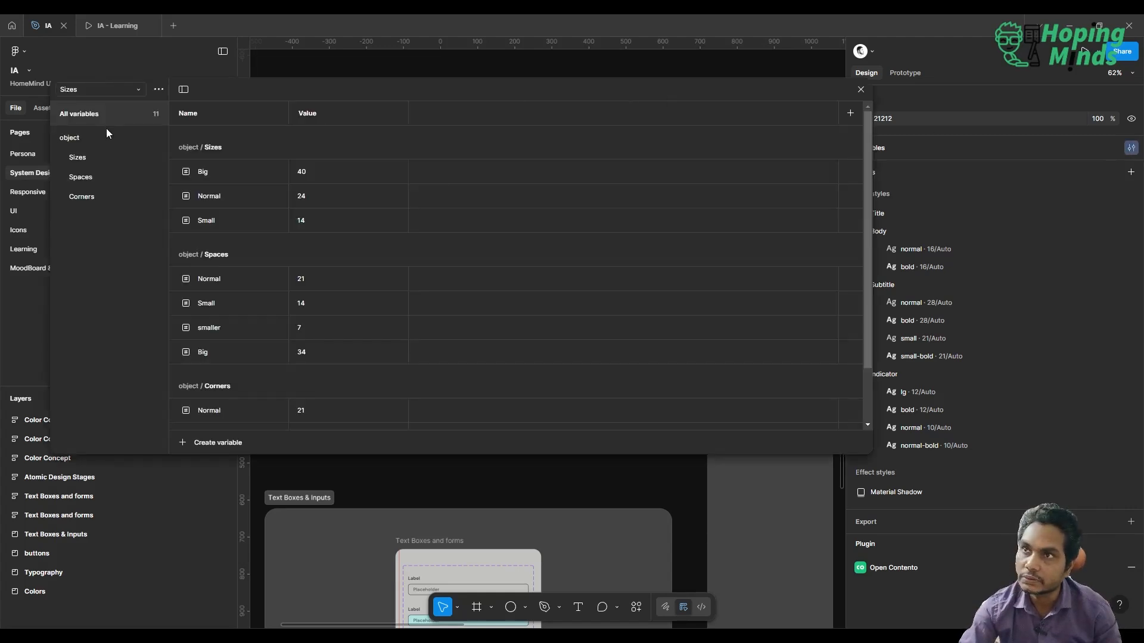
click(113, 86)
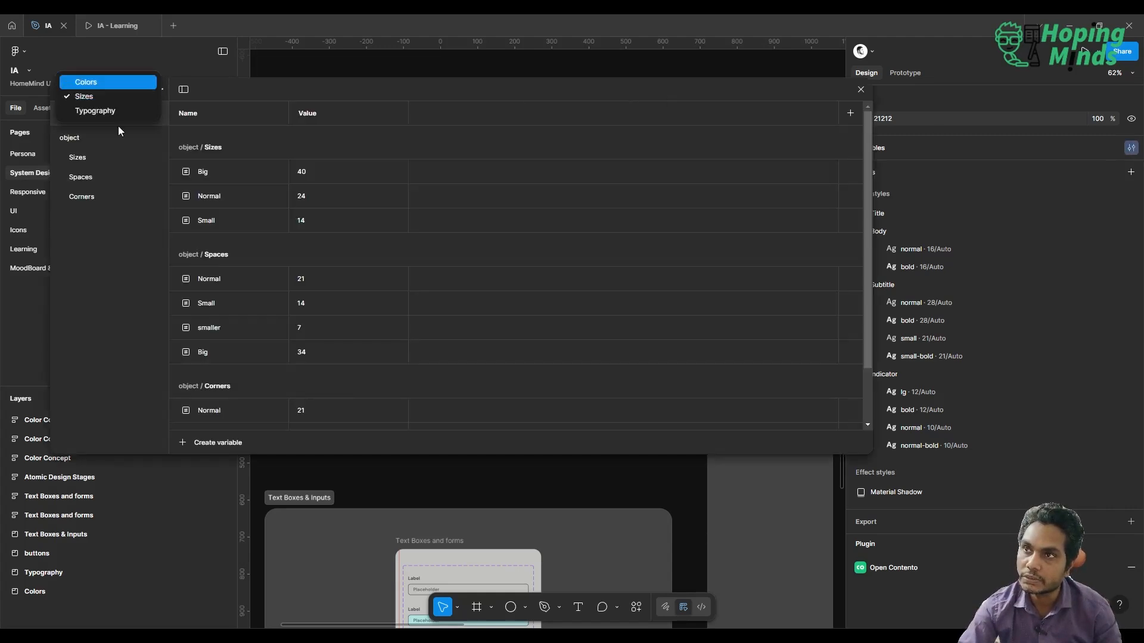
click(119, 81)
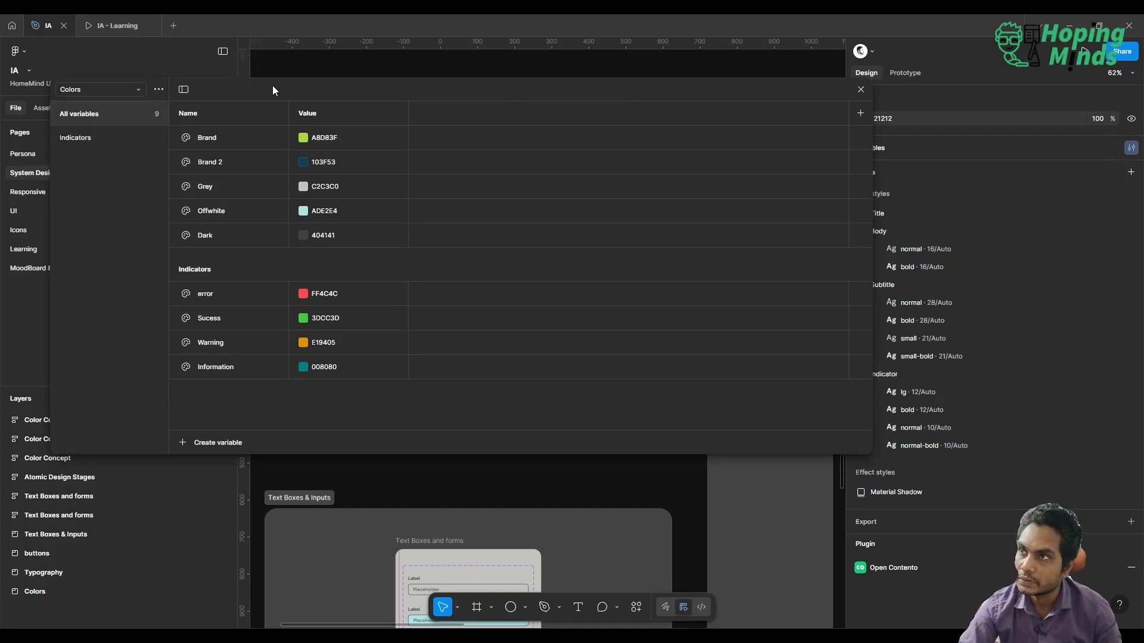
drag(273, 84, 838, 148)
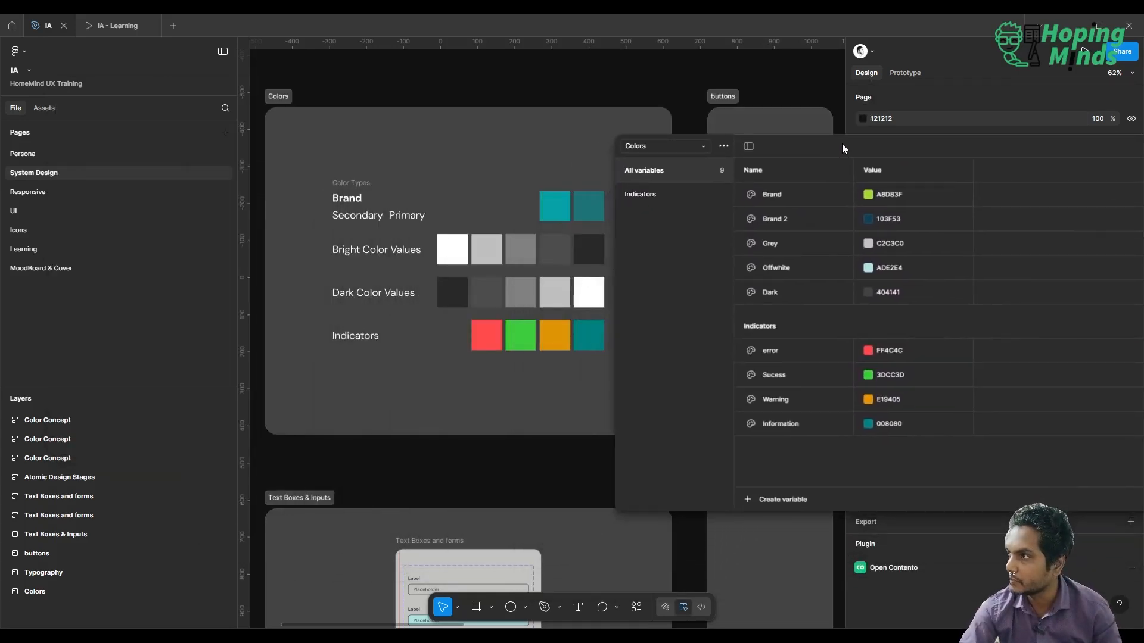
- Review the Indicators group and return to all colour variables
click(695, 194)
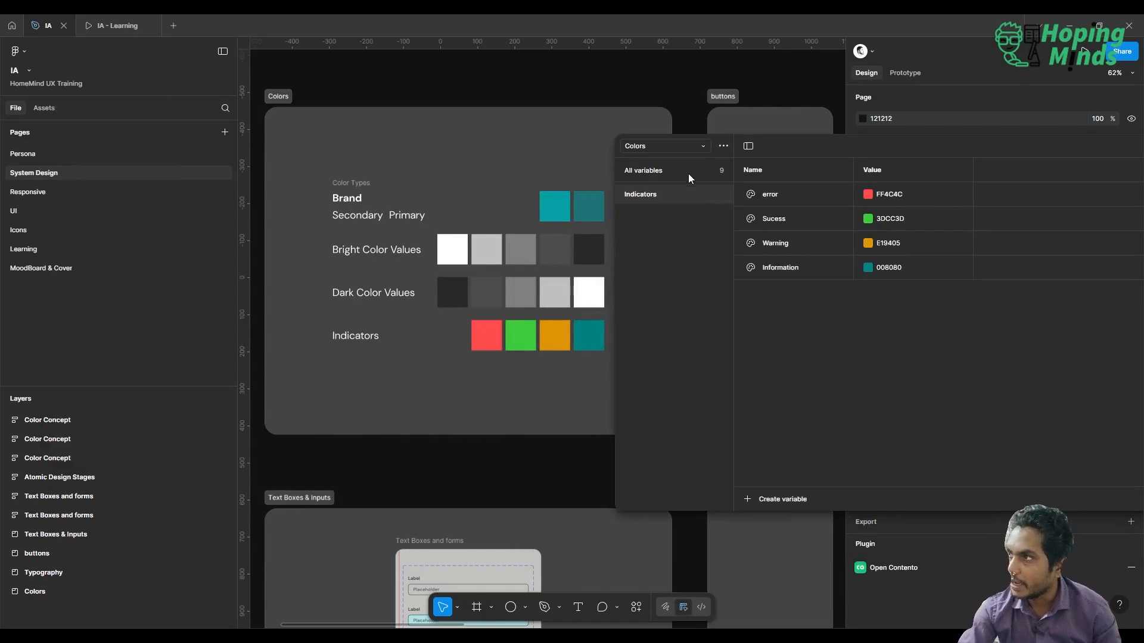
click(686, 174)
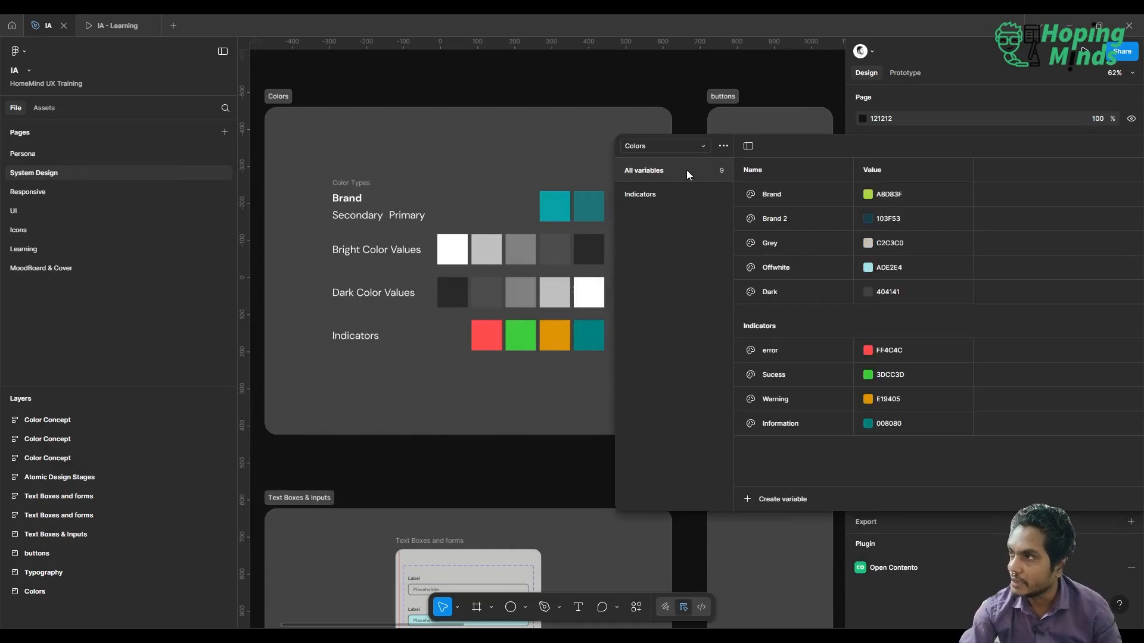
click(810, 194)
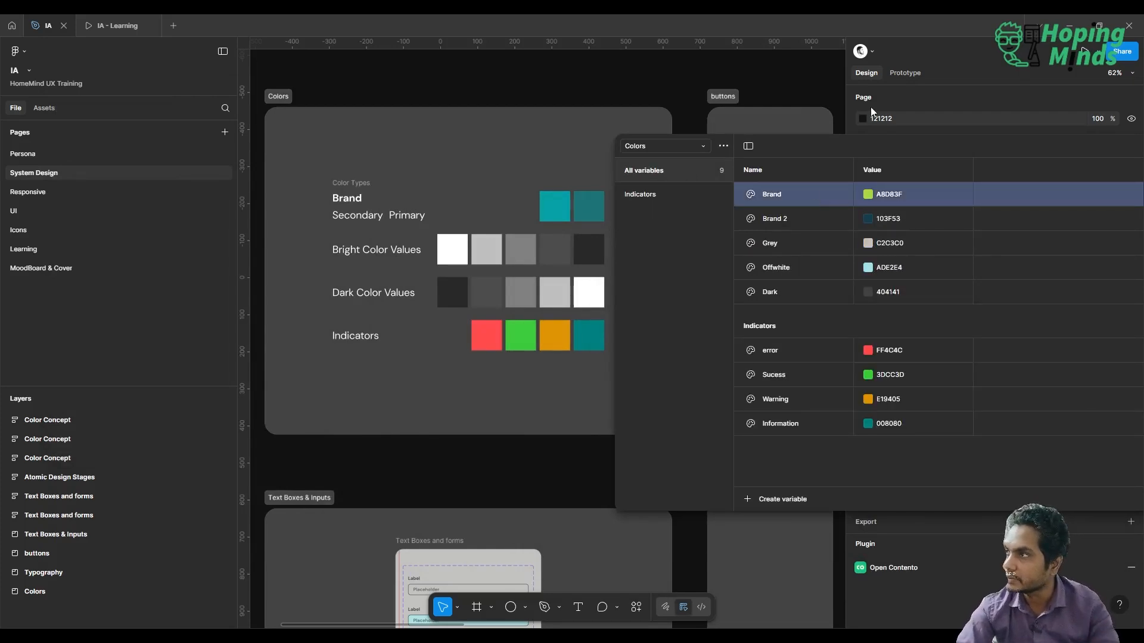
- Set the Brand variable to 06A0A5 by sampling the brighter teal swatch in the Brand row
drag(799, 145, 868, 131)
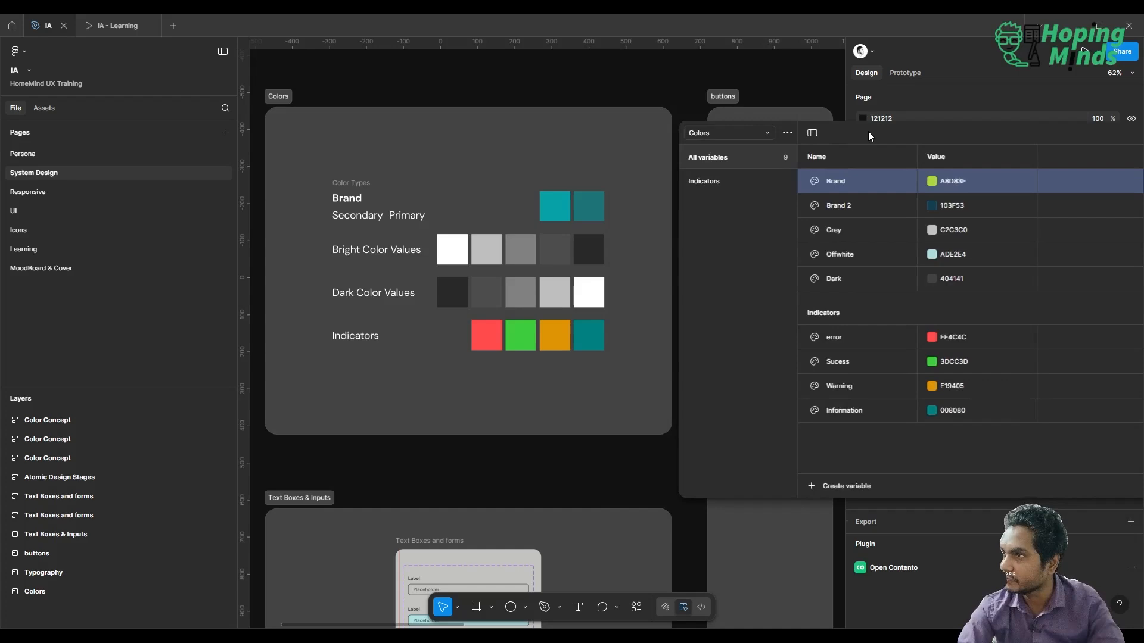
click(938, 182)
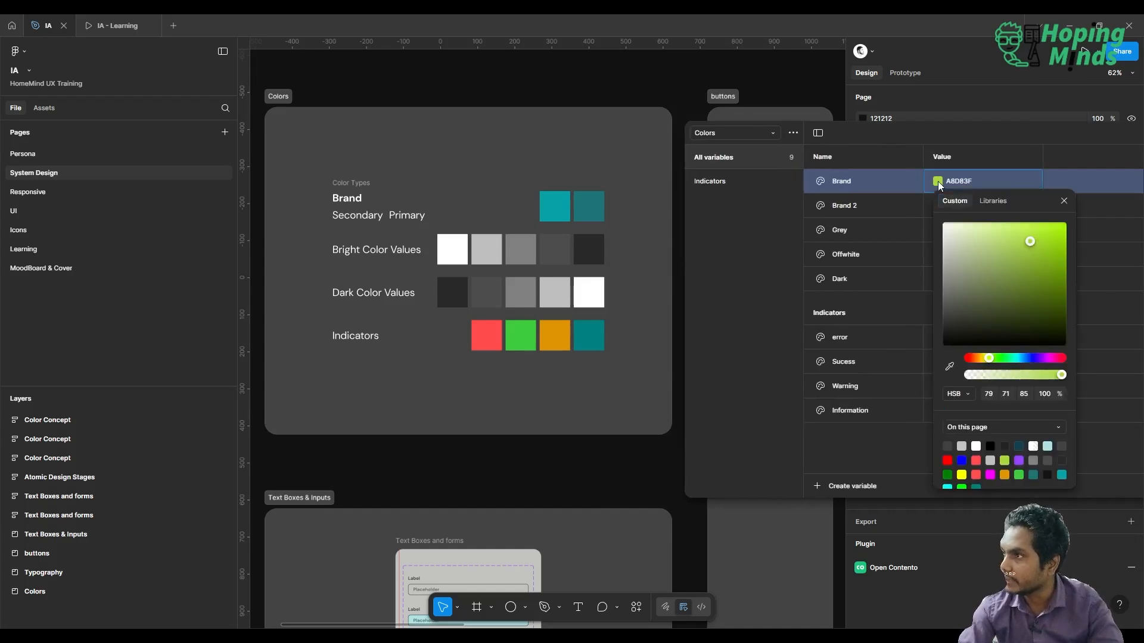
click(950, 367)
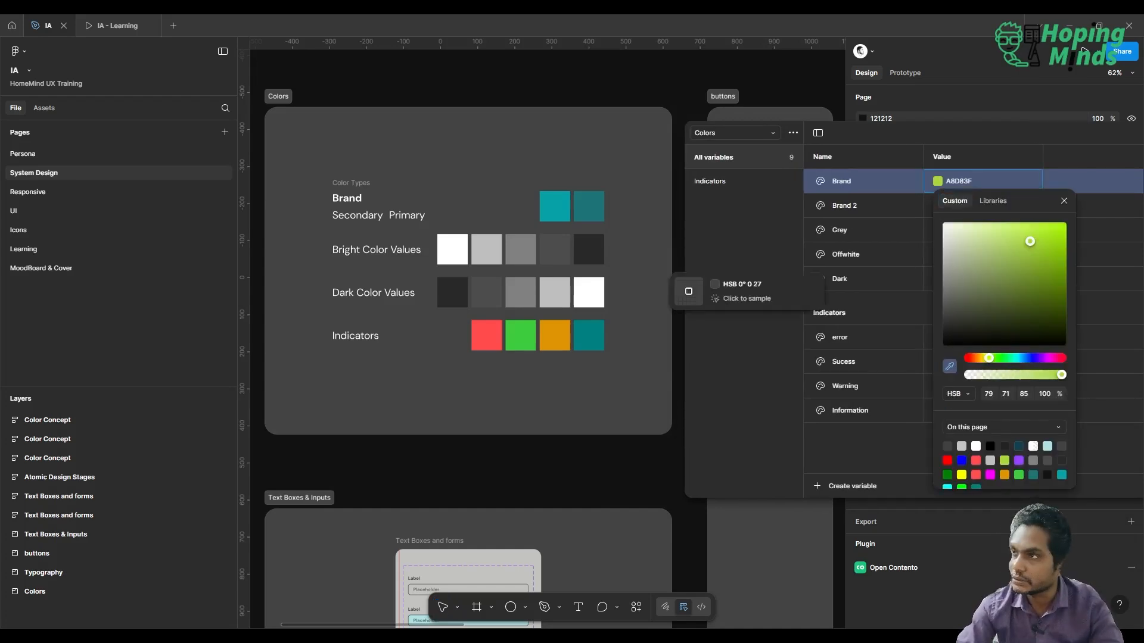
click(553, 197)
click(986, 145)
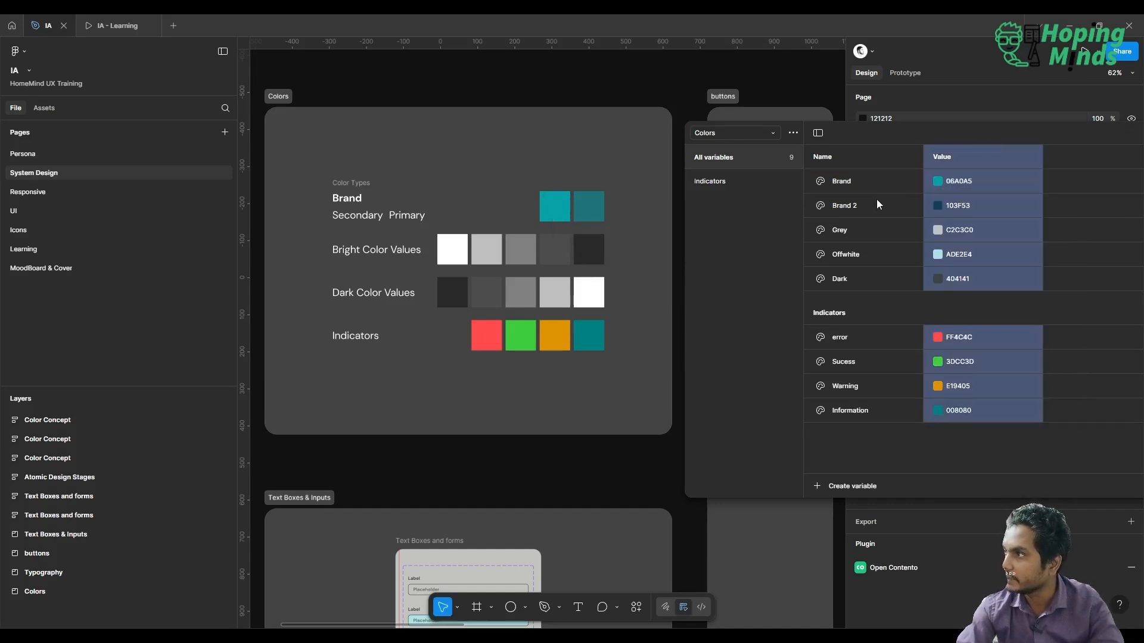
- Set the Brand 2 variable to 1E7477 by sampling the darker teal swatch in the Brand row
click(938, 206)
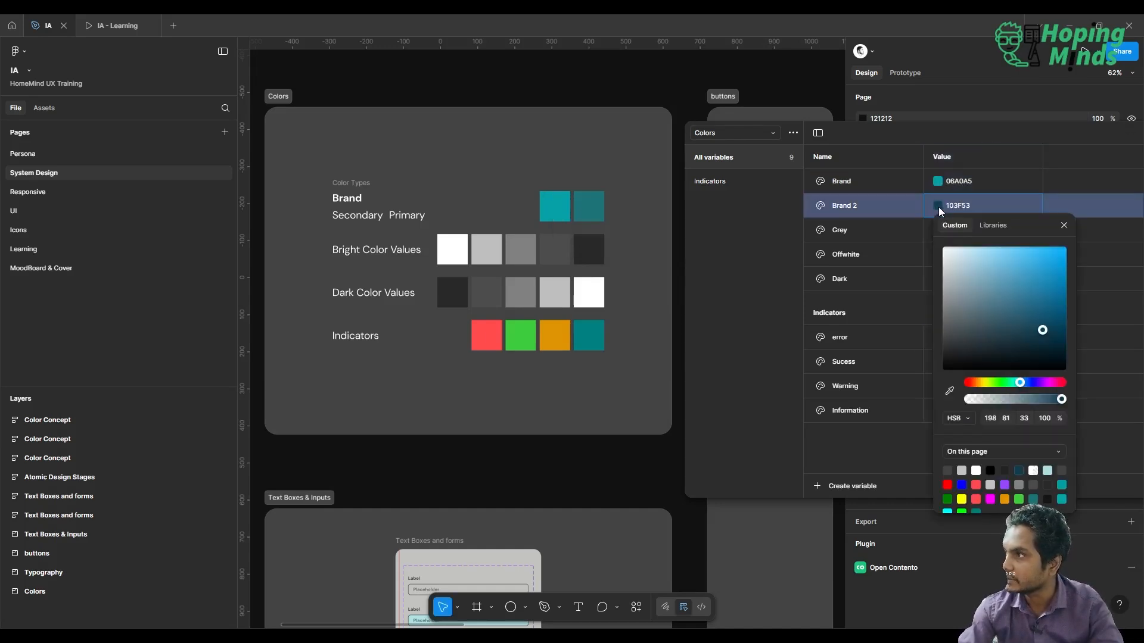
click(949, 391)
click(597, 195)
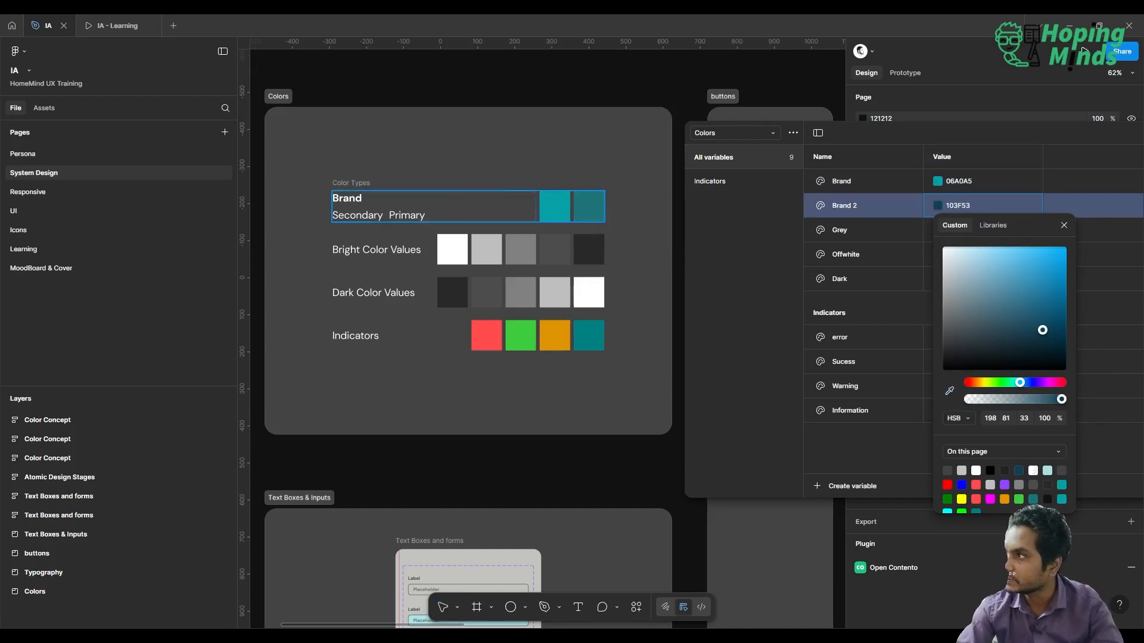
click(860, 145)
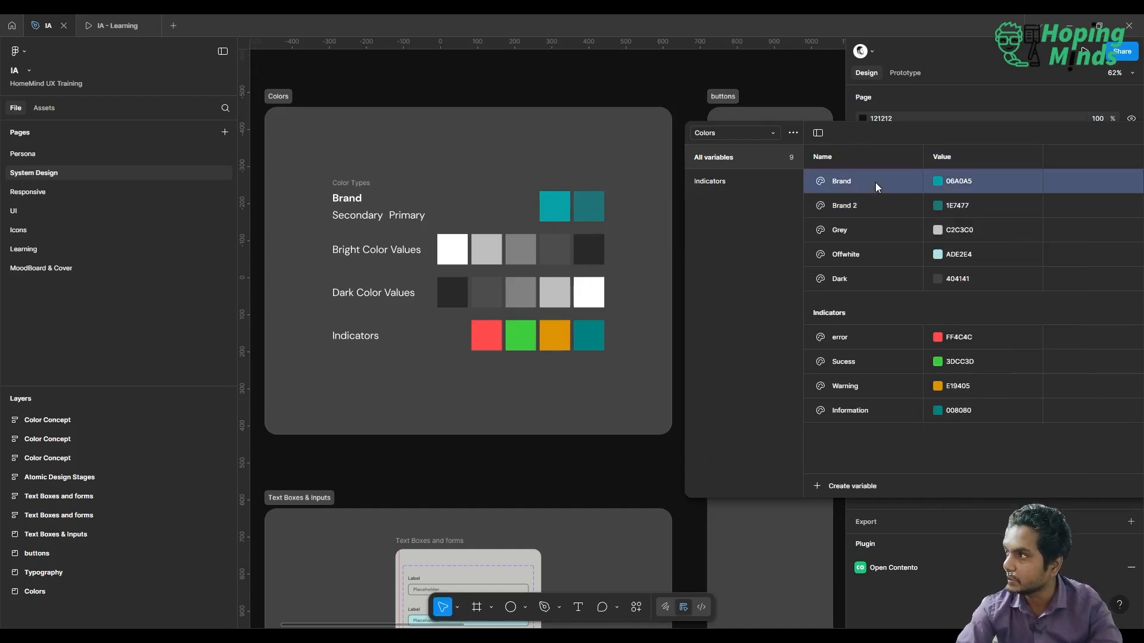
- Try the name BrandLight for the Brand 2 variable
click(865, 203)
double_click(865, 203)
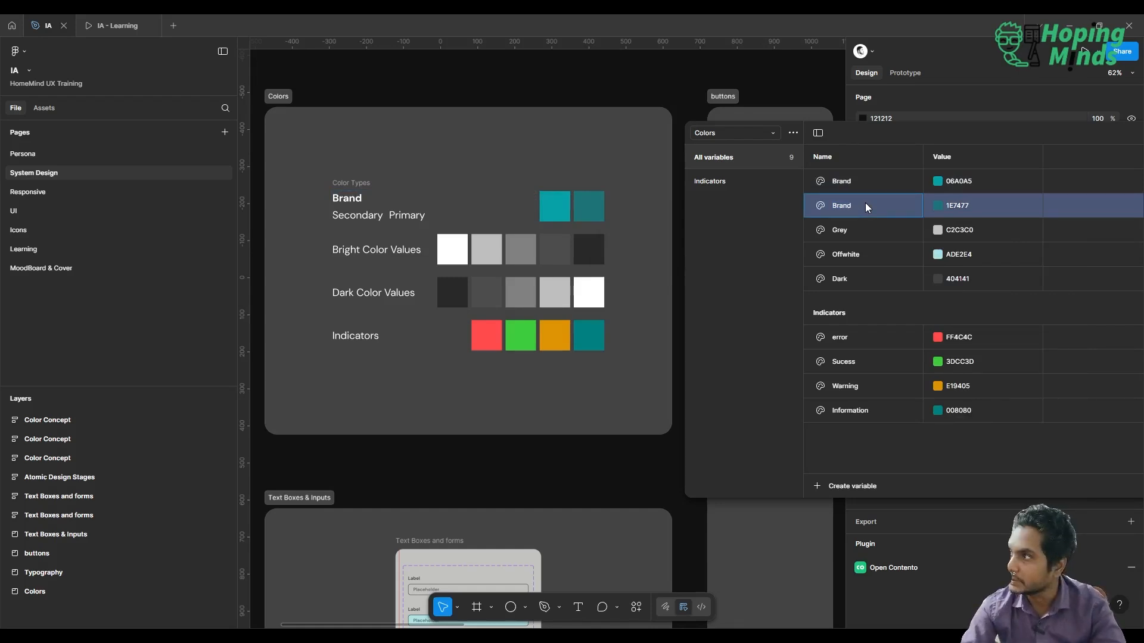
text(BrandLight)
key(Return)
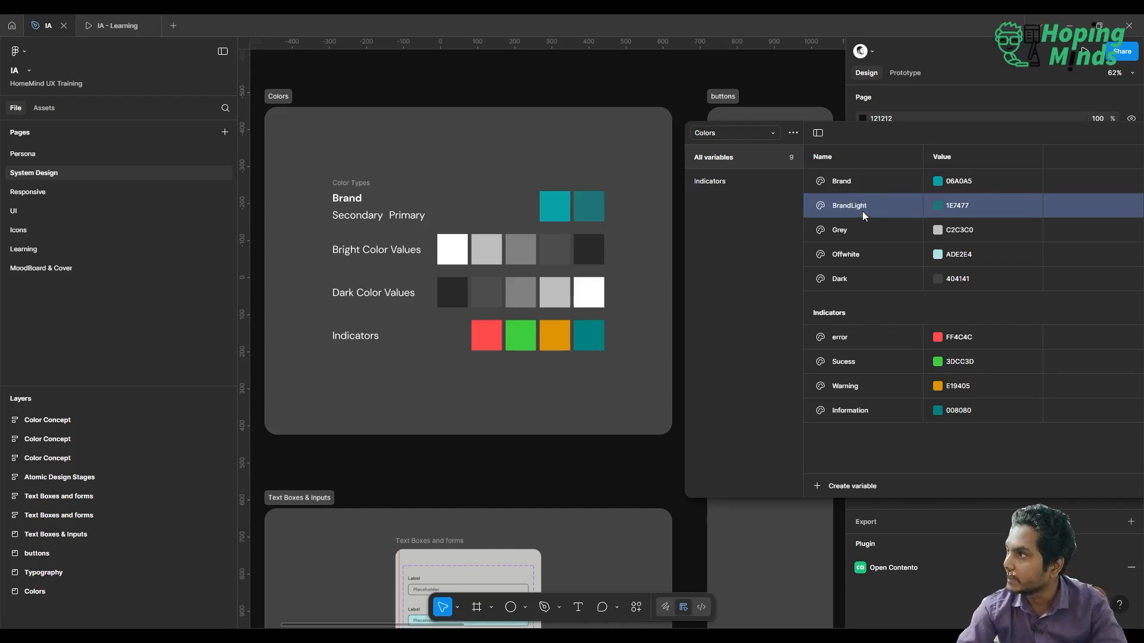
- Name the darker teal variable (1E7477) BrandDark and the brighter teal variable (06A0A5) BrandLight
double_click(864, 212)
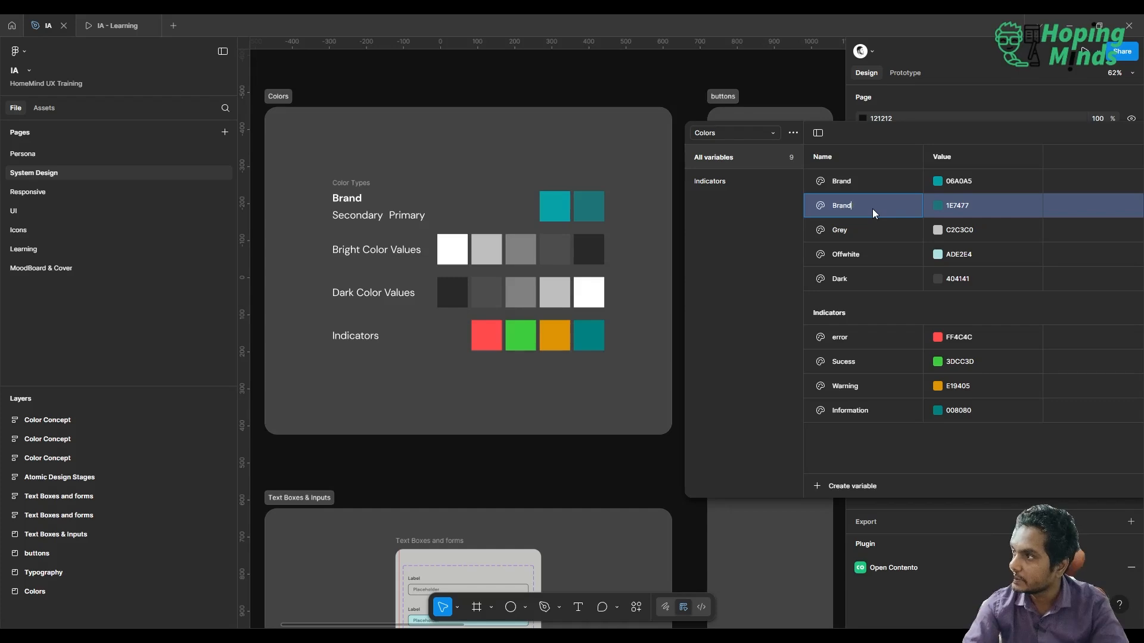
key(Return)
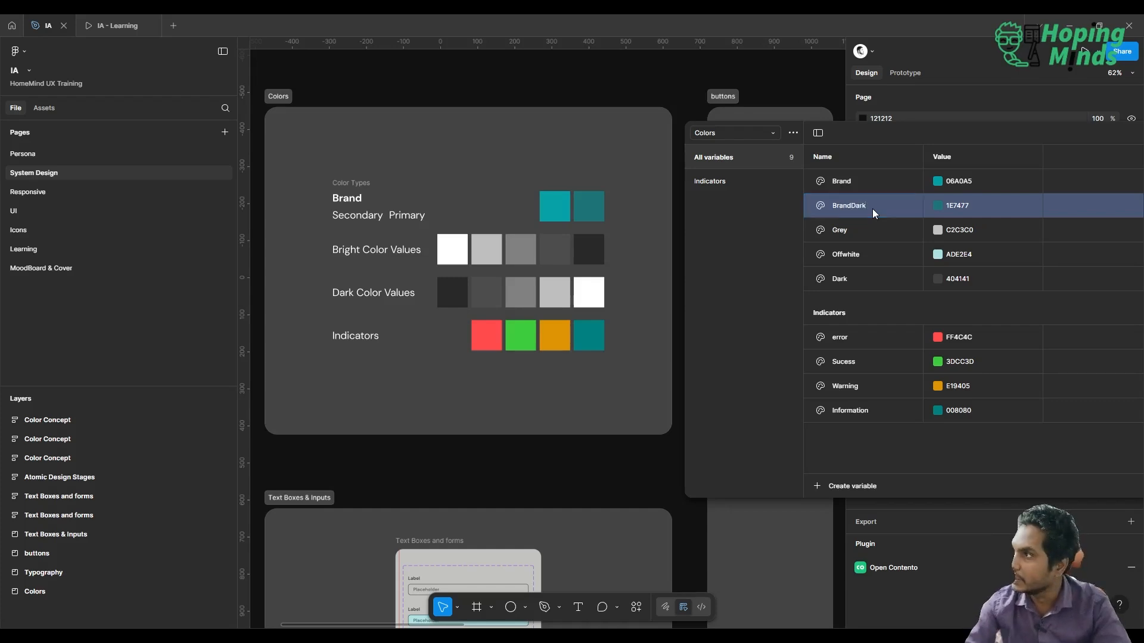
double_click(853, 179)
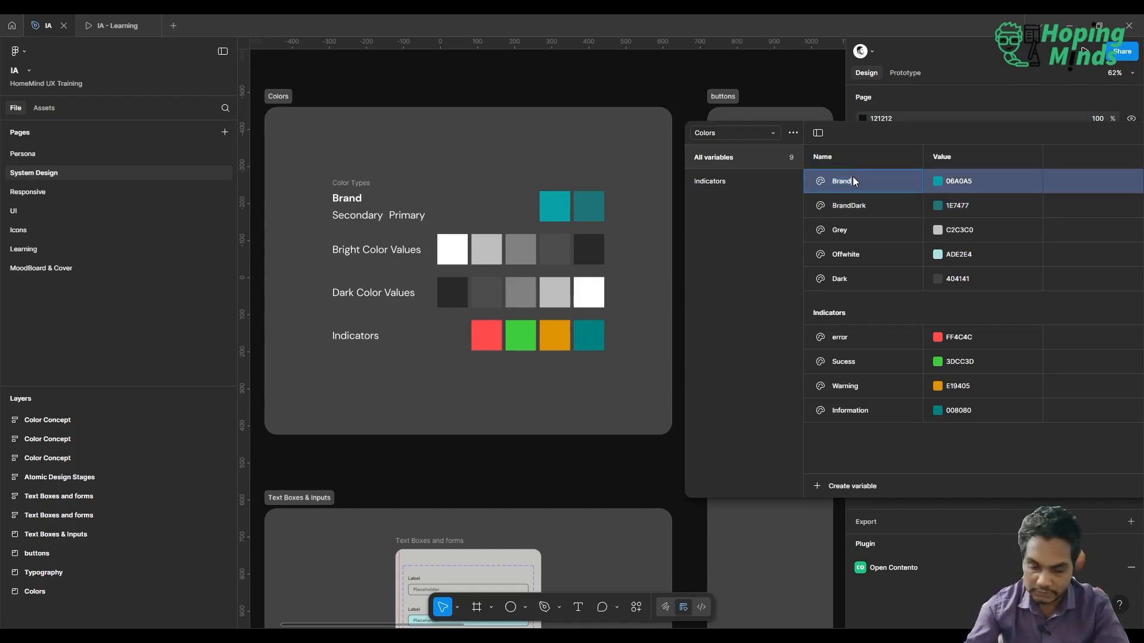
key(Return)
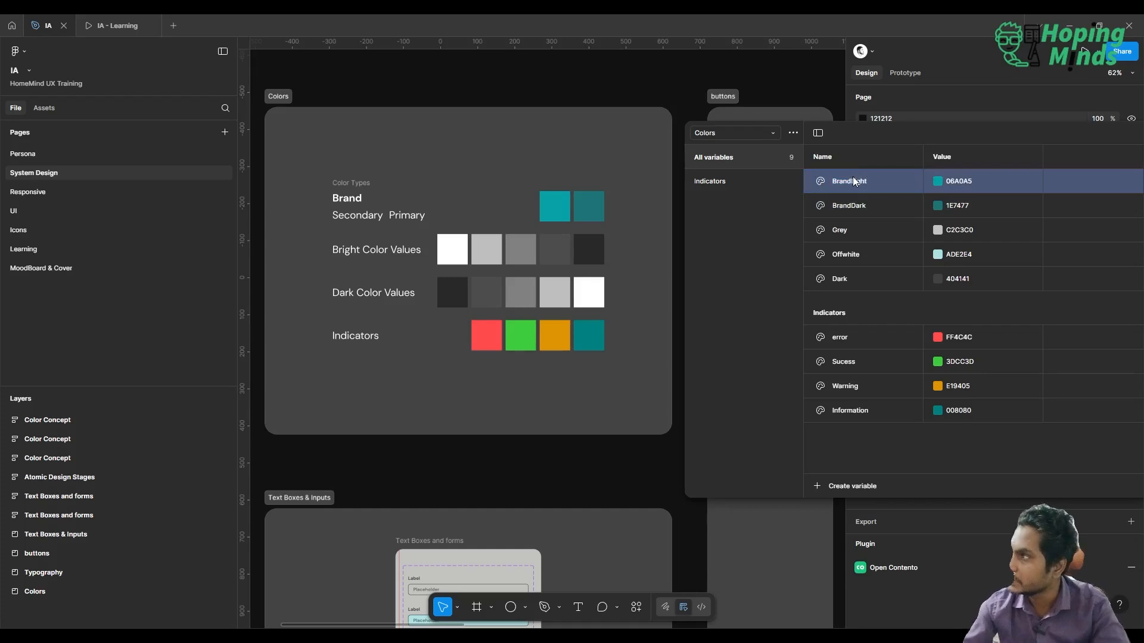
- Group the BrandLight and BrandDark variables in a new group named Branding
shift+click(877, 209)
right_click(877, 209)
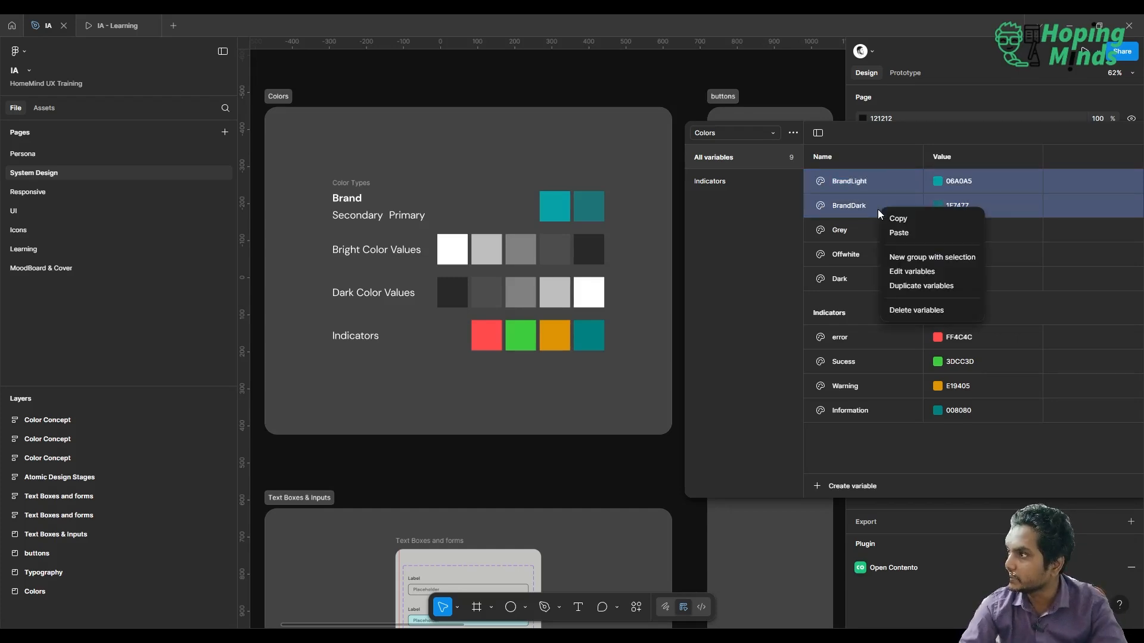
click(920, 255)
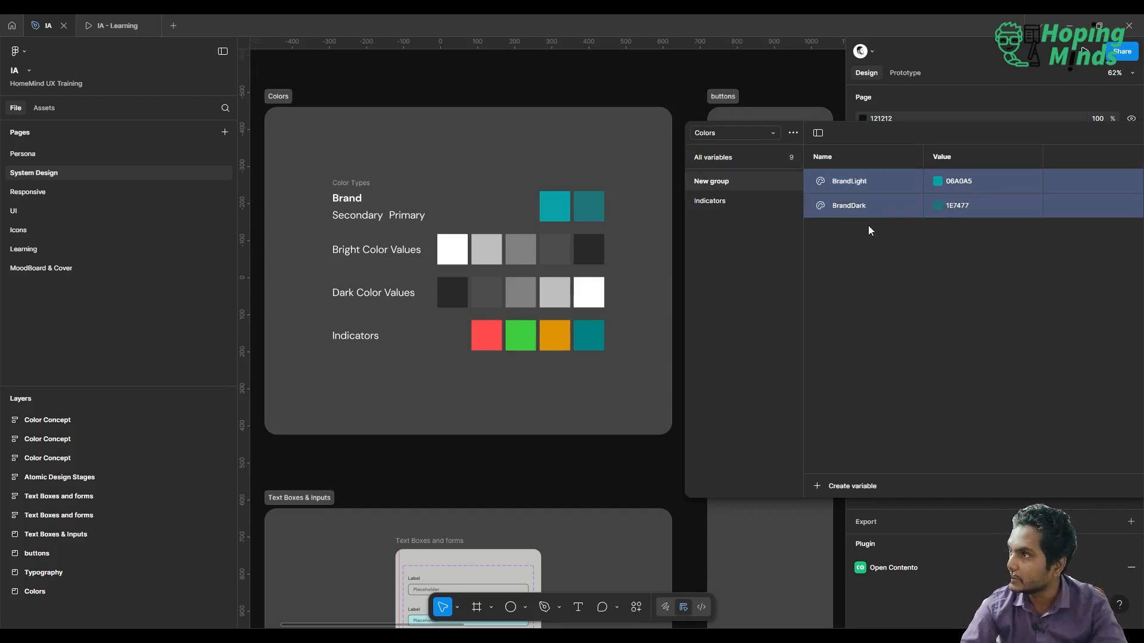
double_click(720, 179)
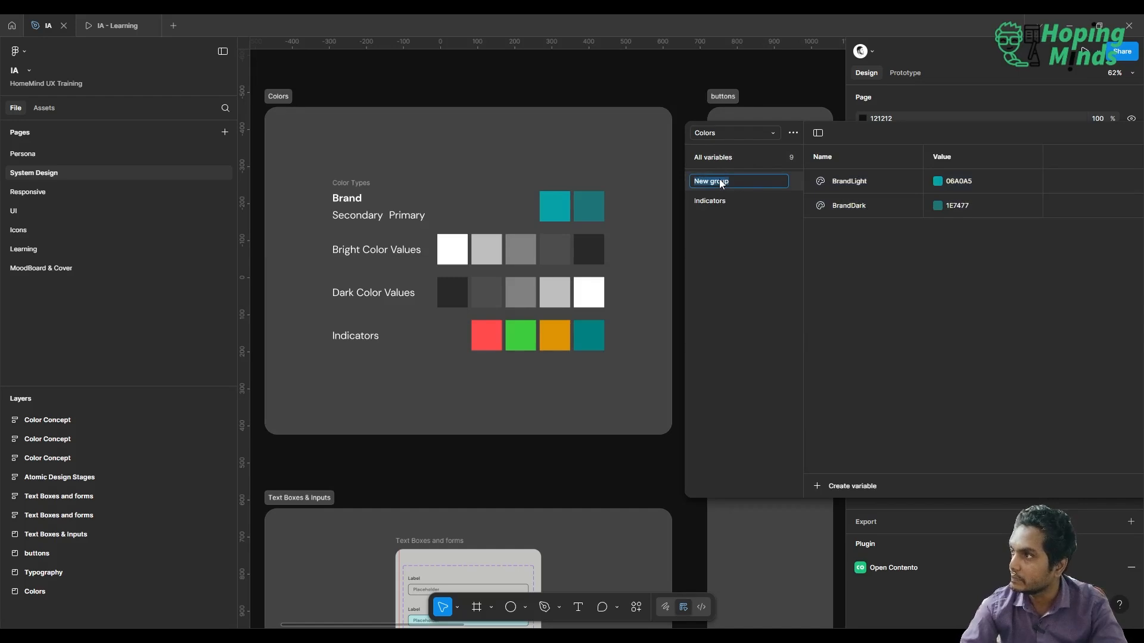
text(Brandi)
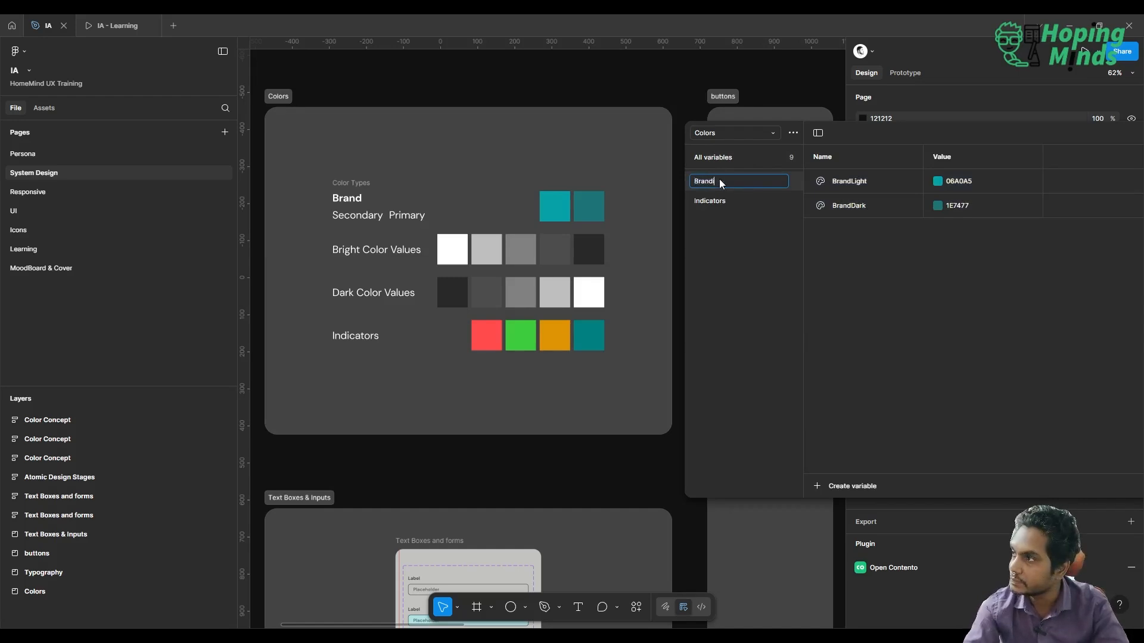
text(ng)
key(Return)
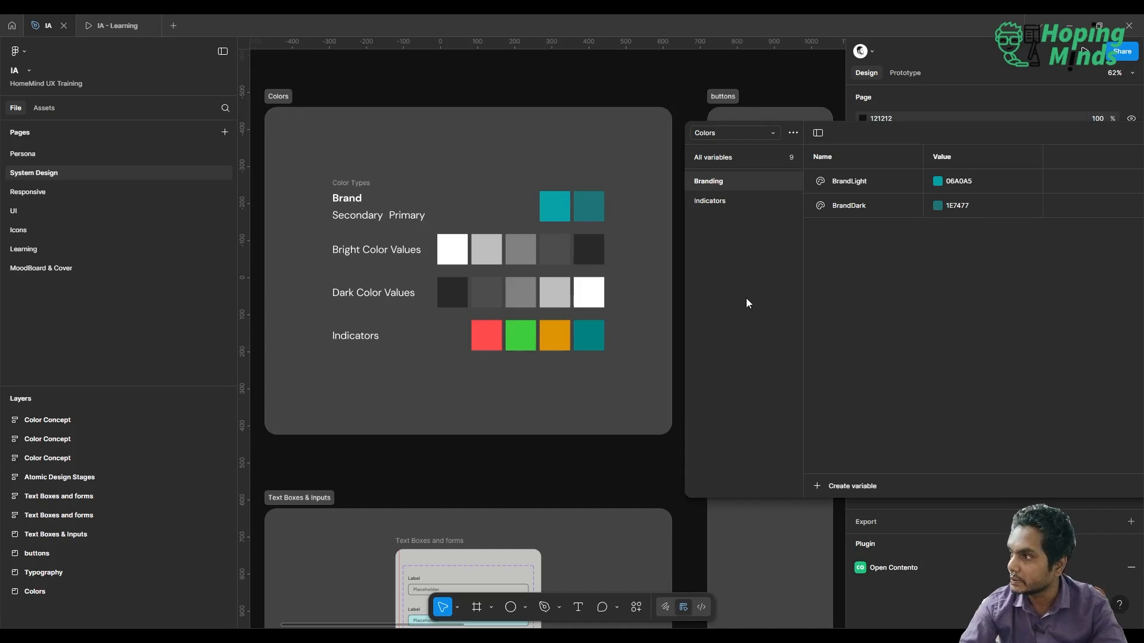
- Duplicate the BrandDark variable in the Branding group and select the copy
click(900, 200)
key(ctrl+d)
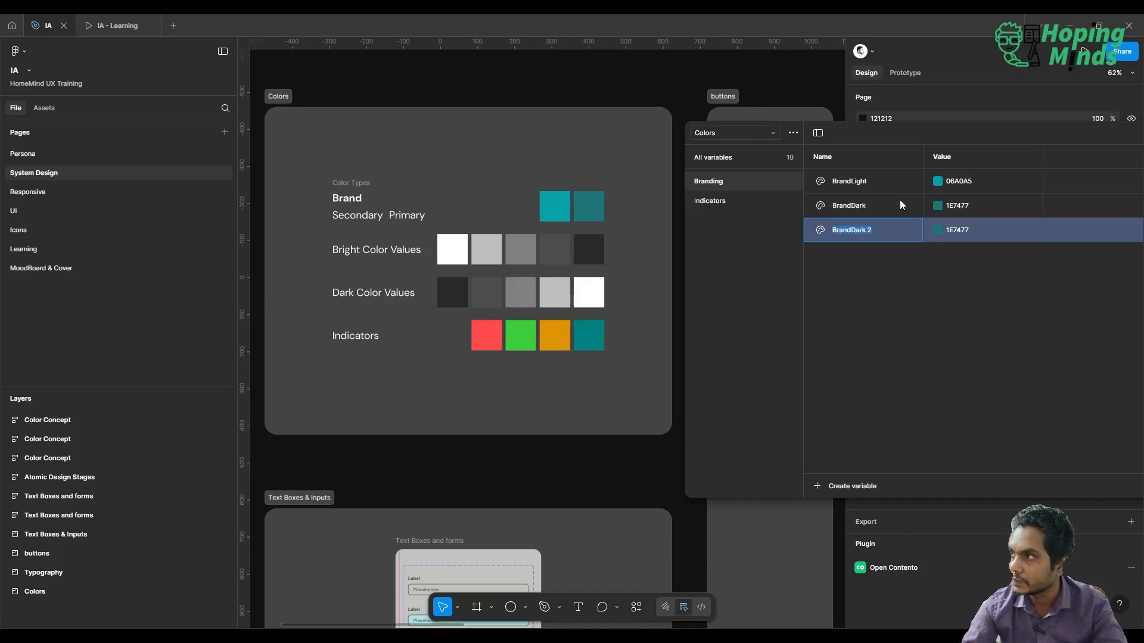
click(913, 345)
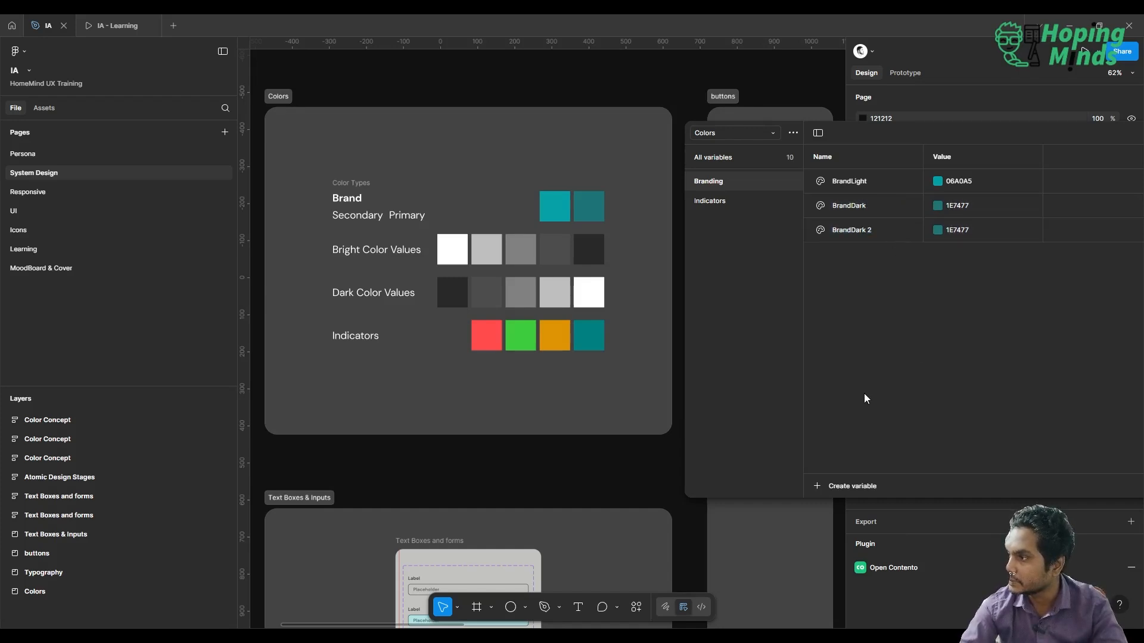
click(870, 234)
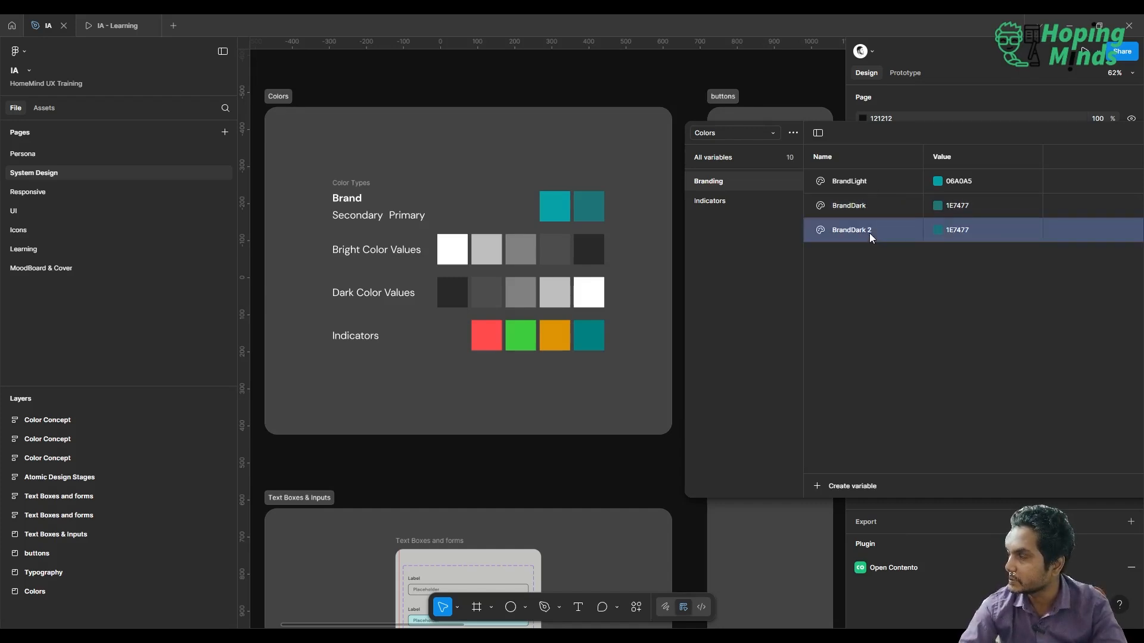
- Delete the duplicate BrandDark 2 variable from the Branding group
right_click(870, 233)
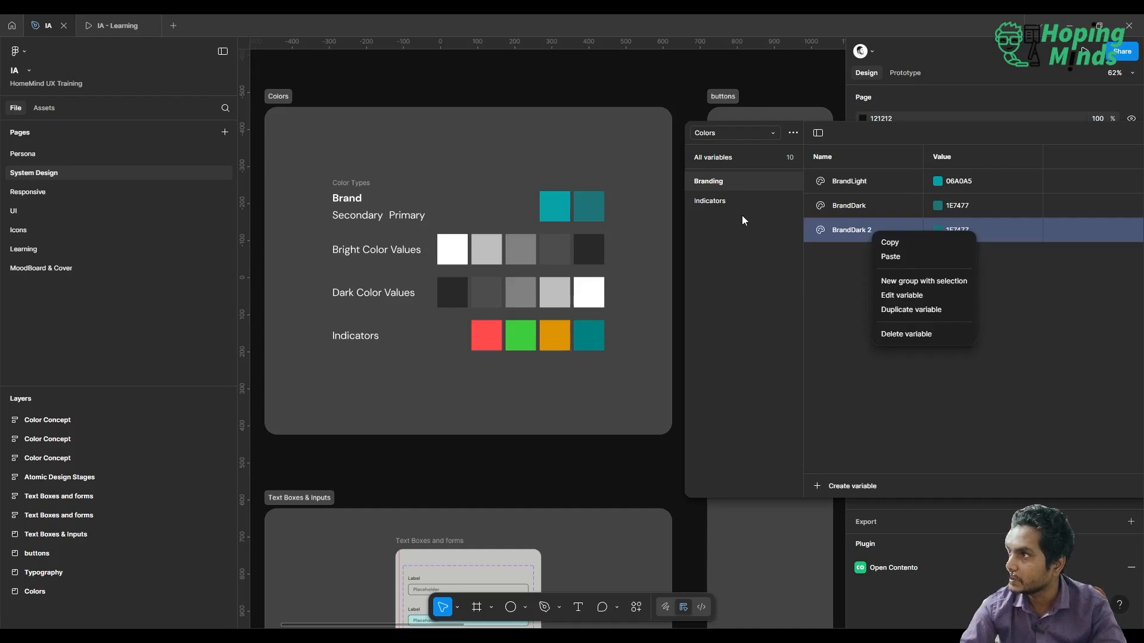
click(724, 156)
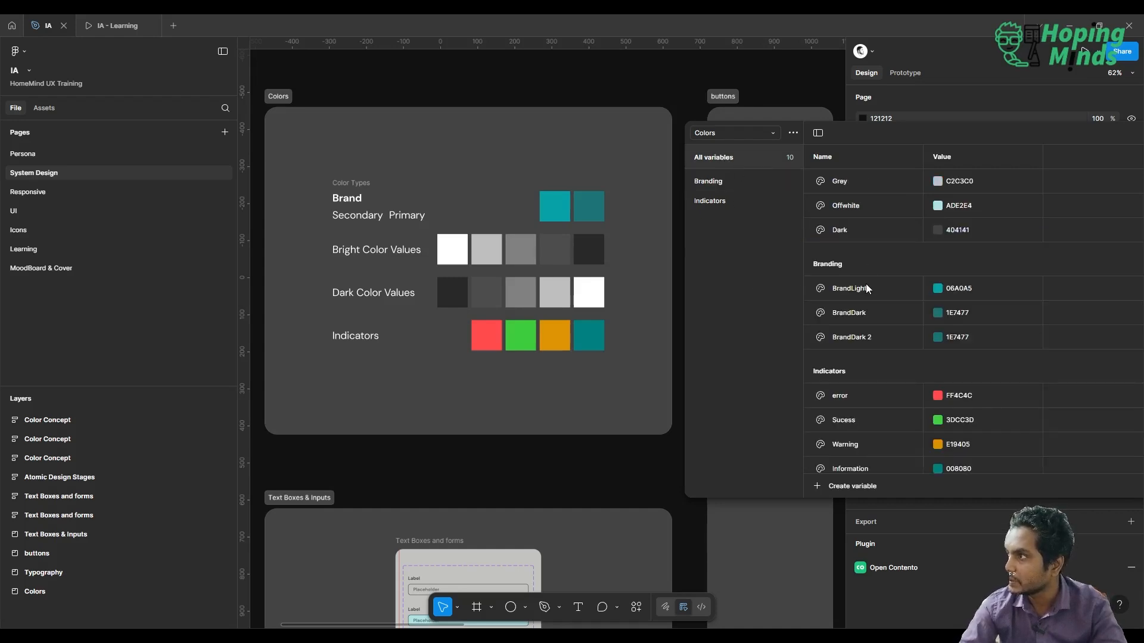
scroll(866, 288, down, 1)
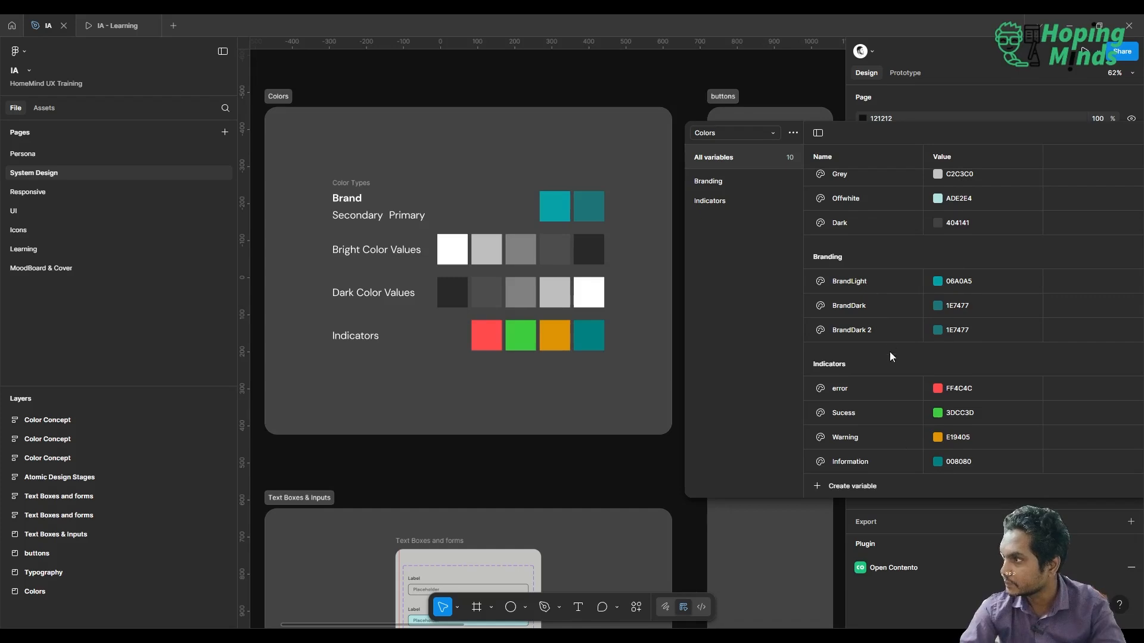
click(893, 335)
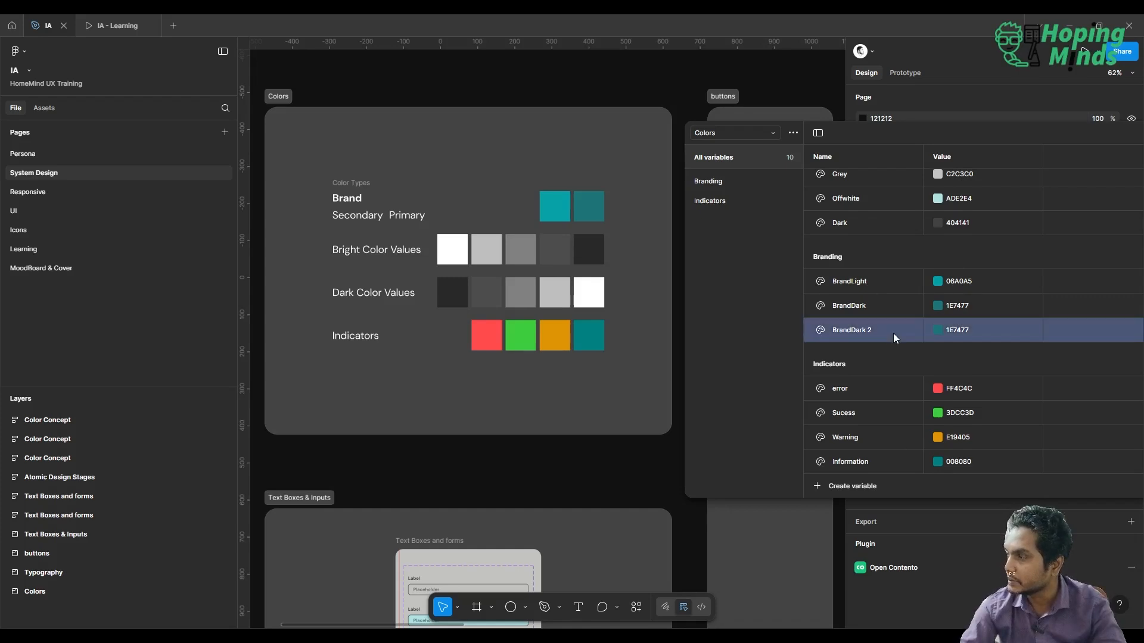
right_click(893, 333)
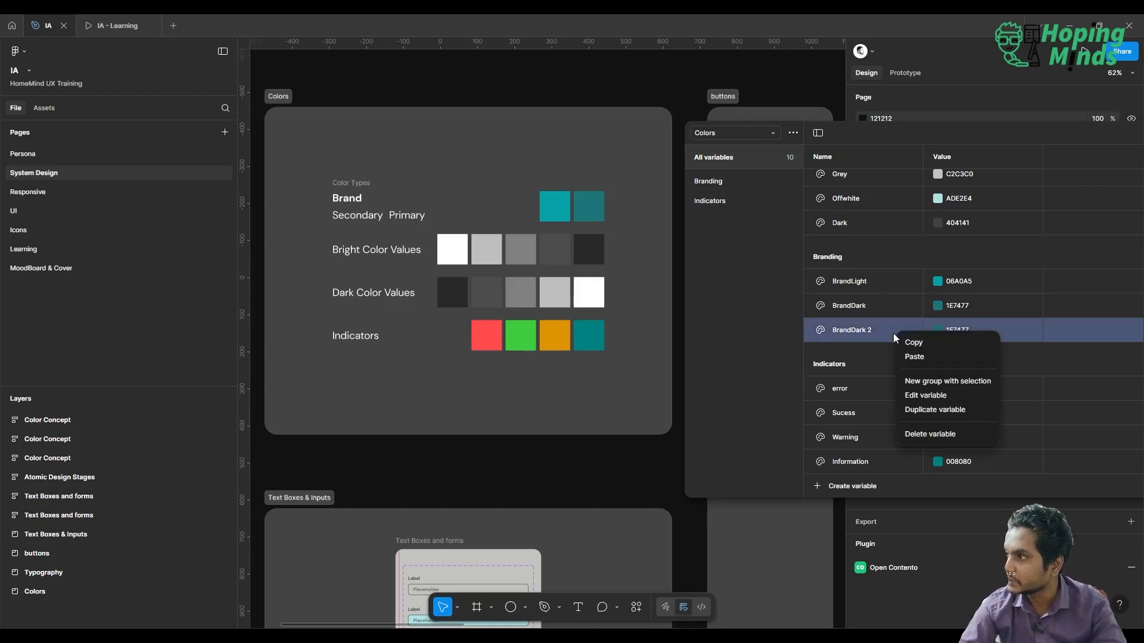
click(931, 434)
- Group the Grey, Offwhite and Dark variables in a new group named Base
click(868, 181)
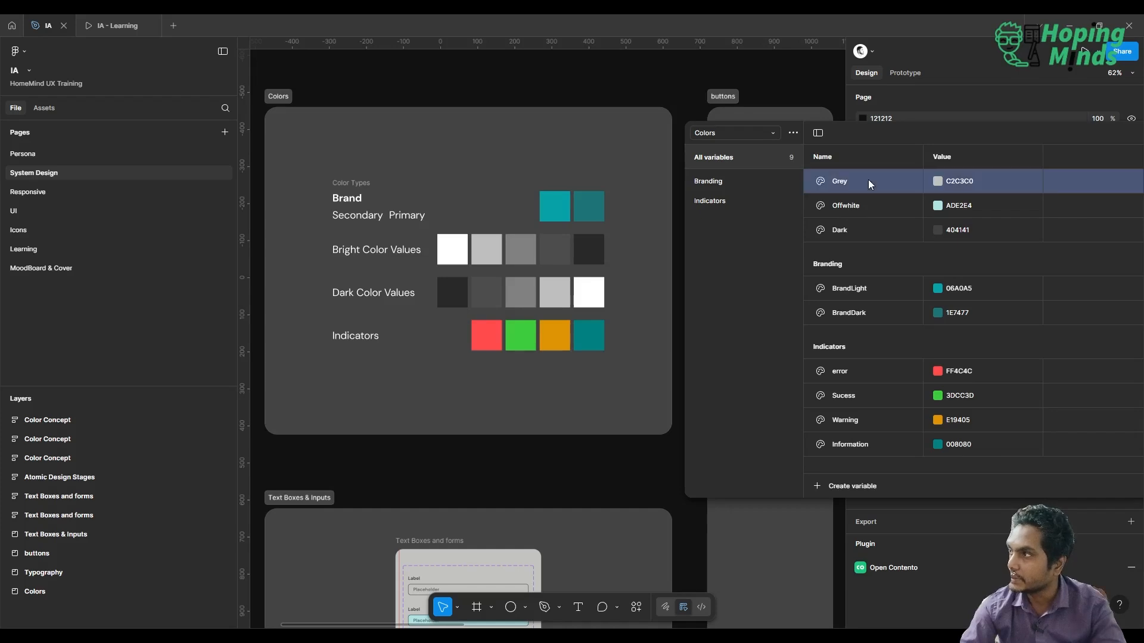
shift+click(877, 230)
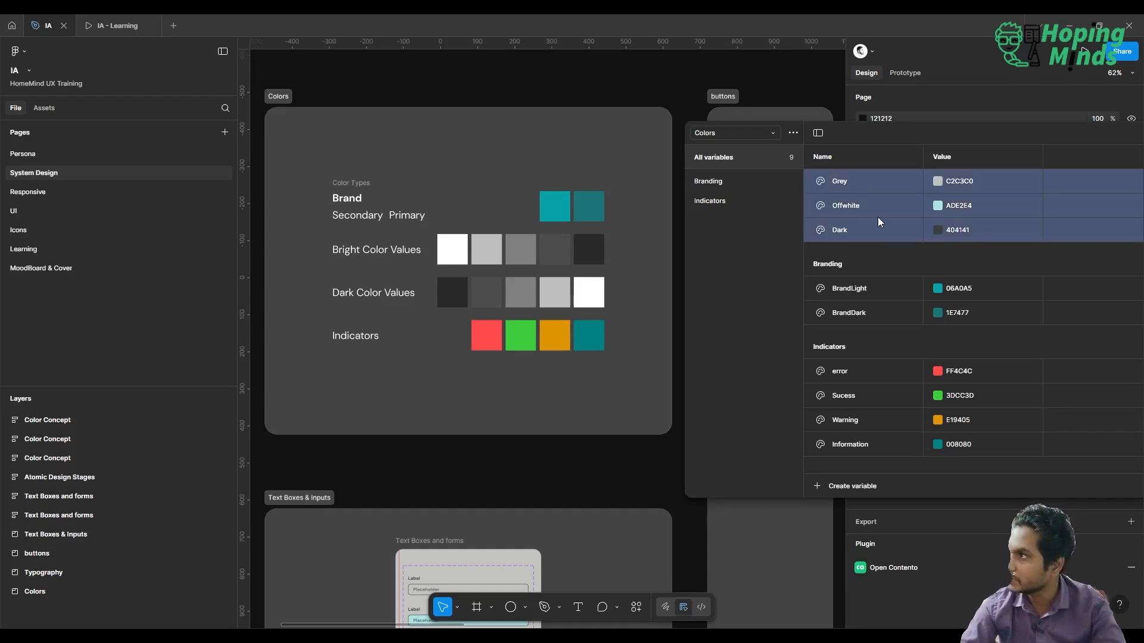
right_click(877, 218)
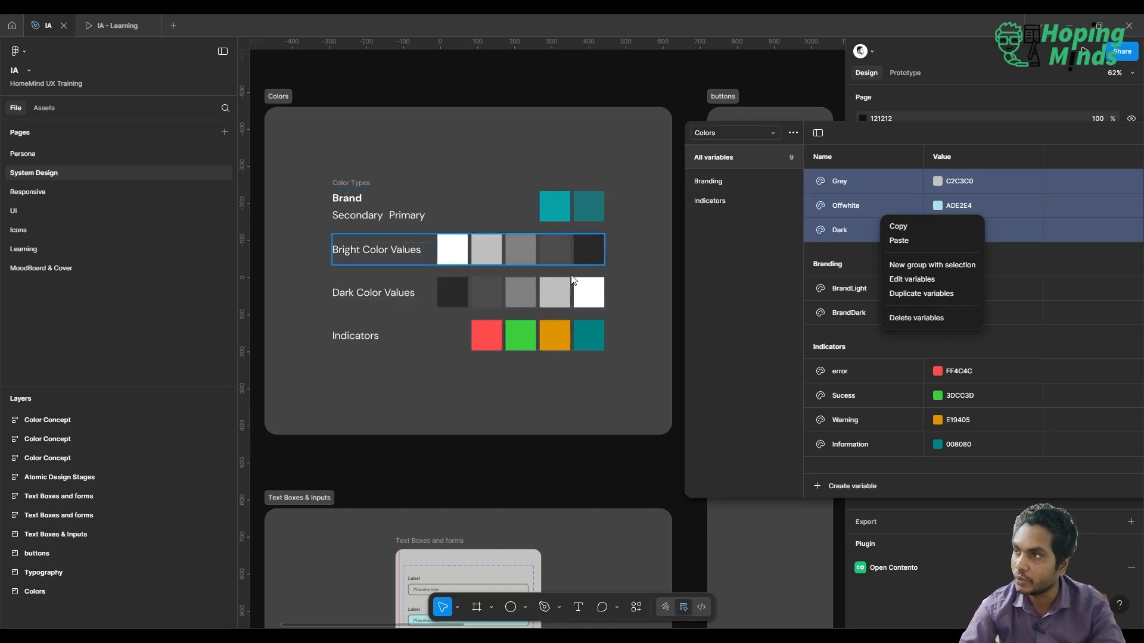
click(913, 260)
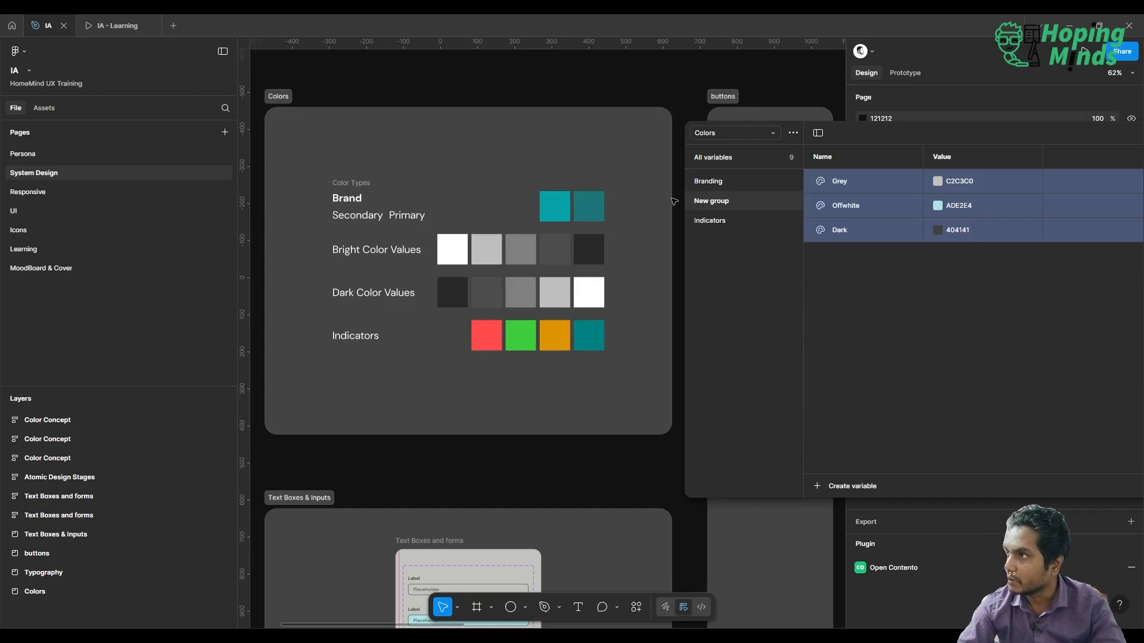
double_click(717, 200)
text(Base)
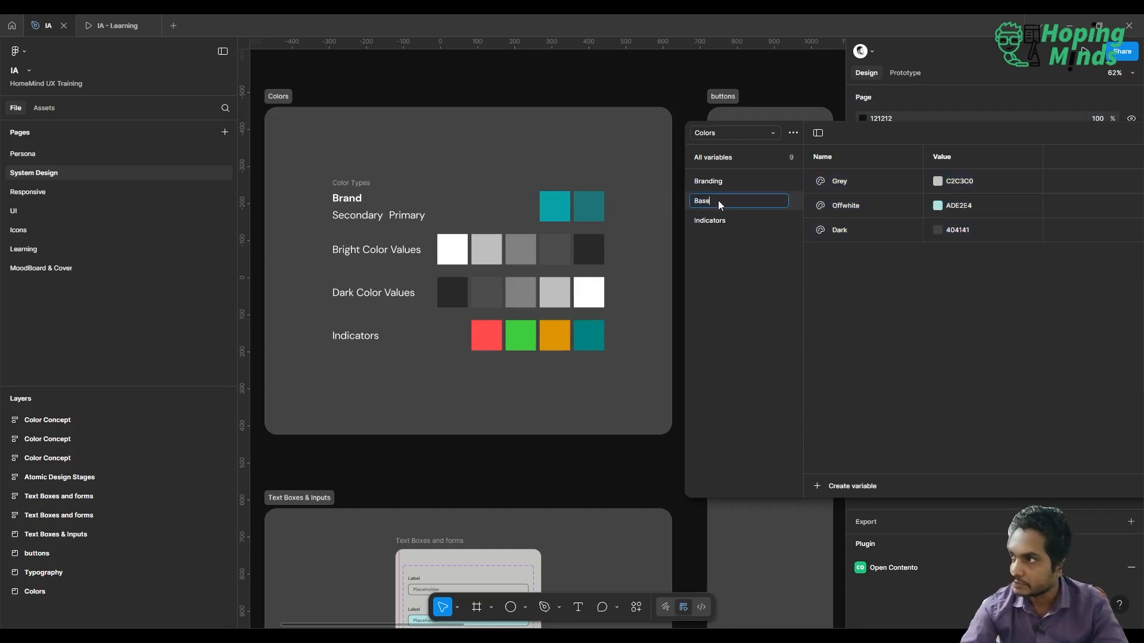
key(Return)
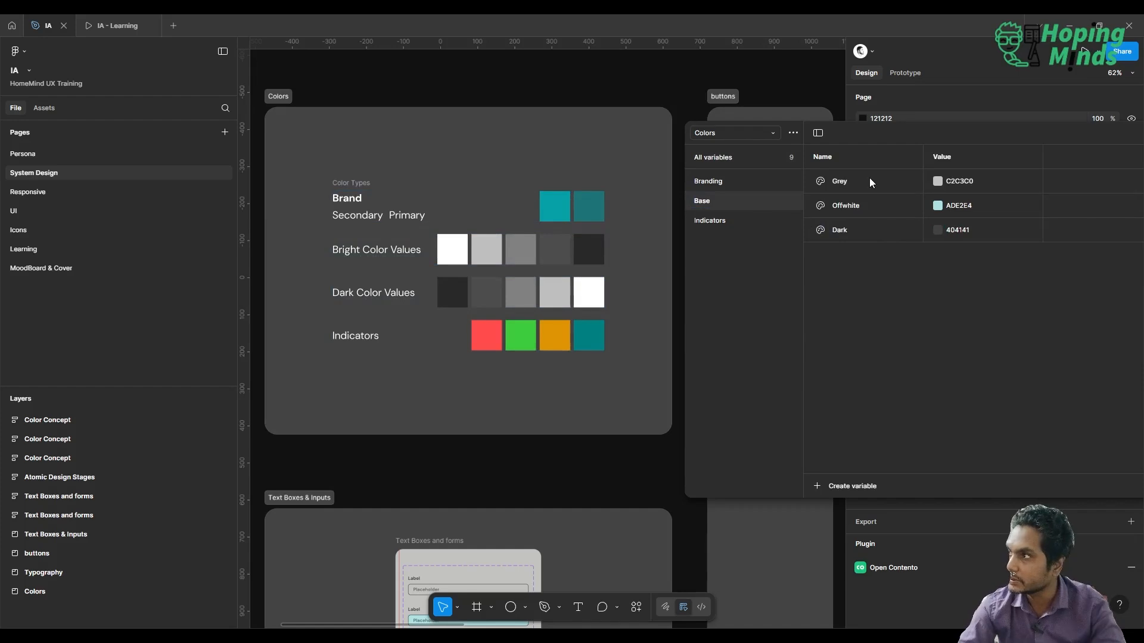
- Set the Offwhite variable to FFFFFF by sampling the white swatch in the Bright Color Values row
click(845, 180)
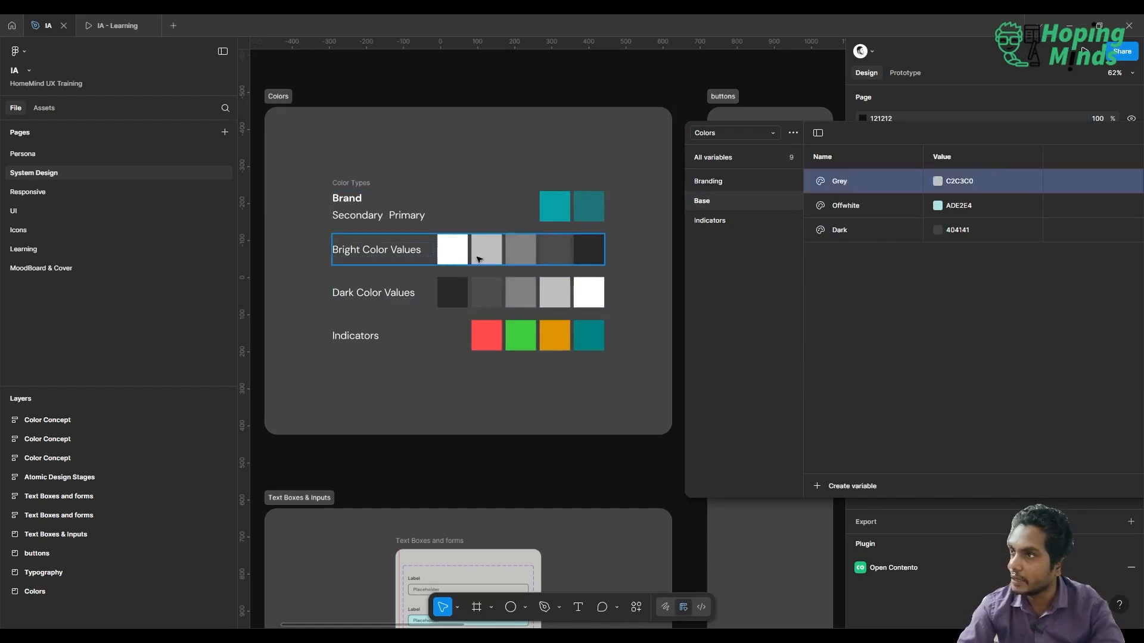
double_click(850, 188)
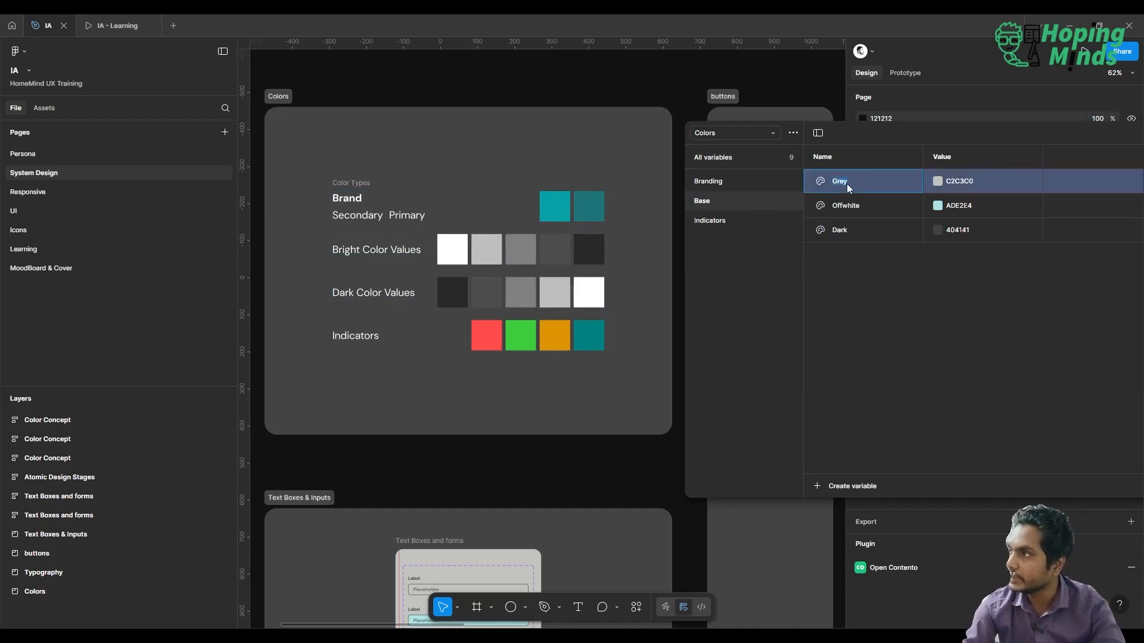
click(853, 207)
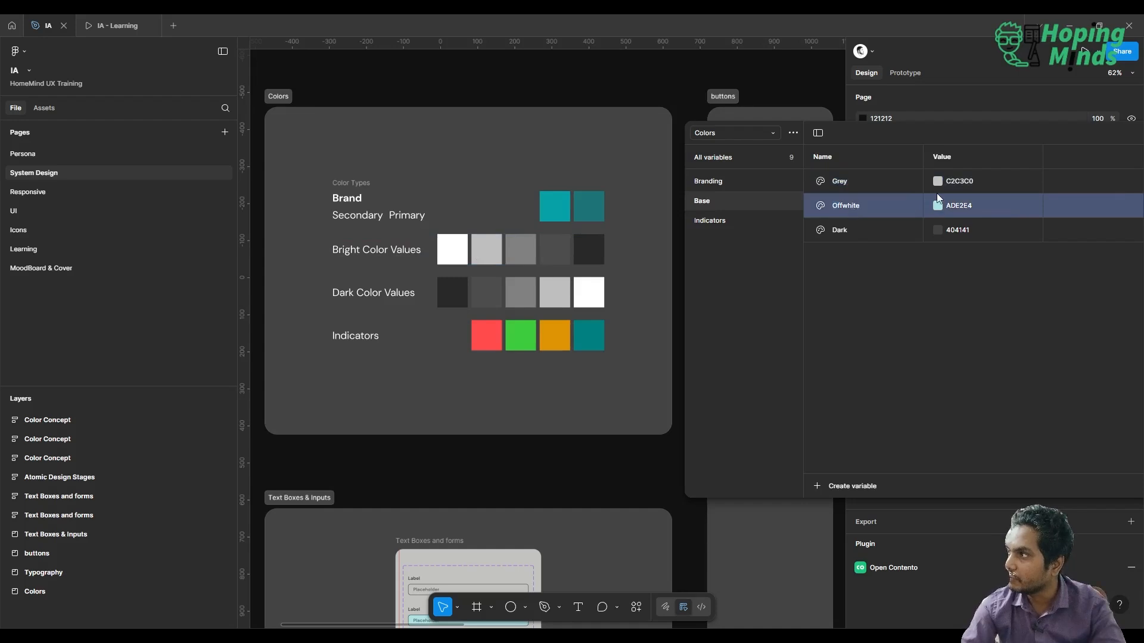
click(938, 206)
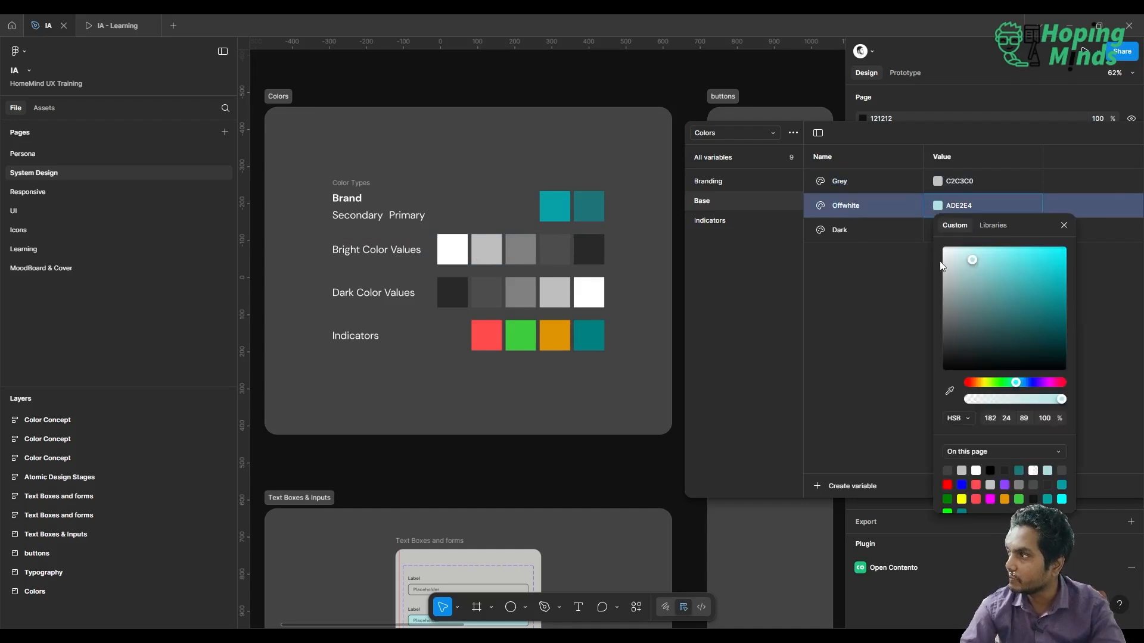
click(952, 388)
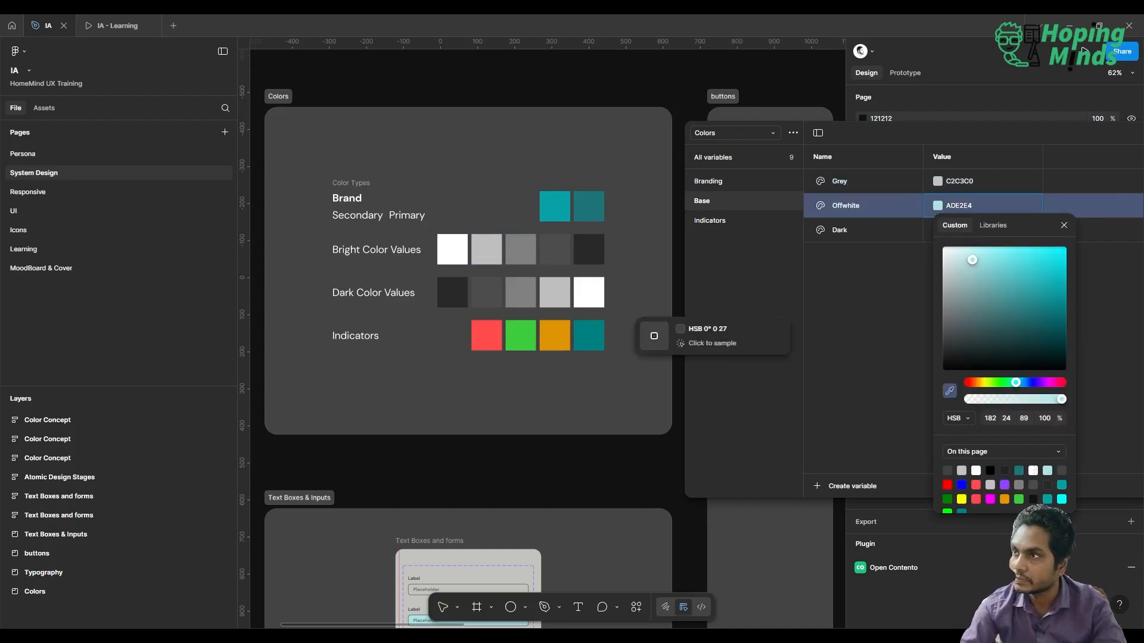
click(453, 247)
click(853, 259)
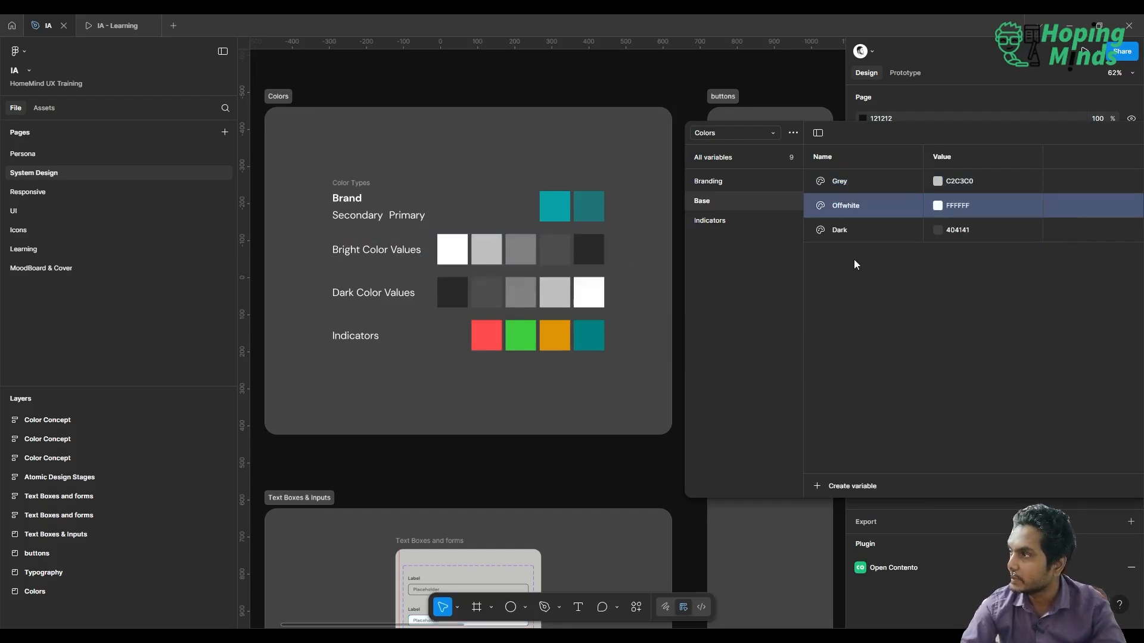
- Set the Grey variable to 808080 by sampling the middle grey swatch in the Bright Color Values row
click(939, 181)
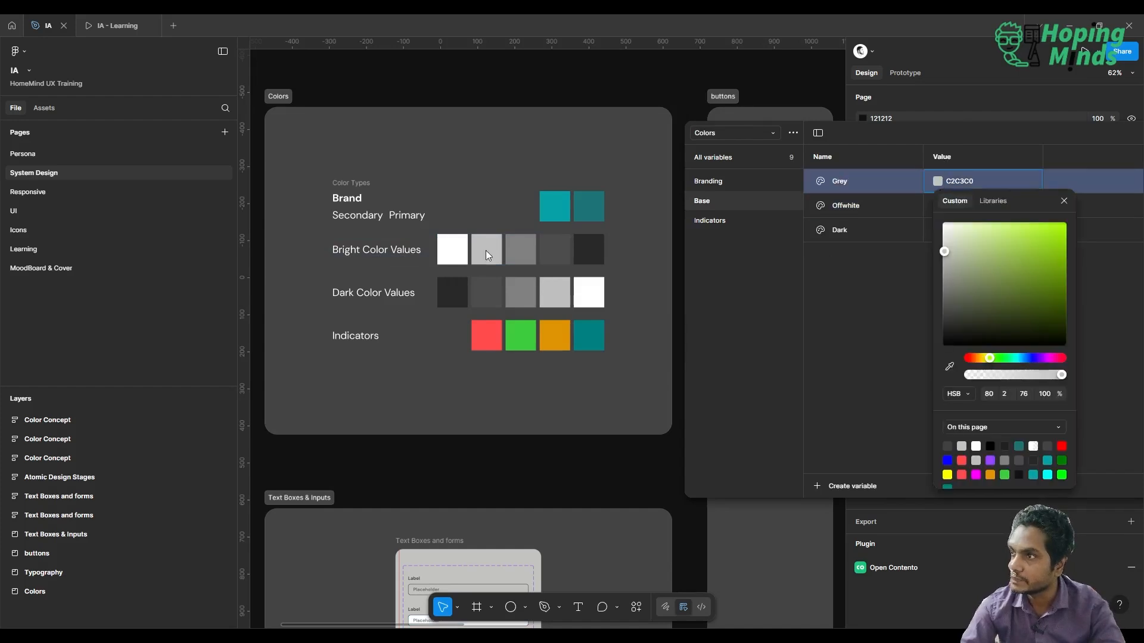
click(951, 367)
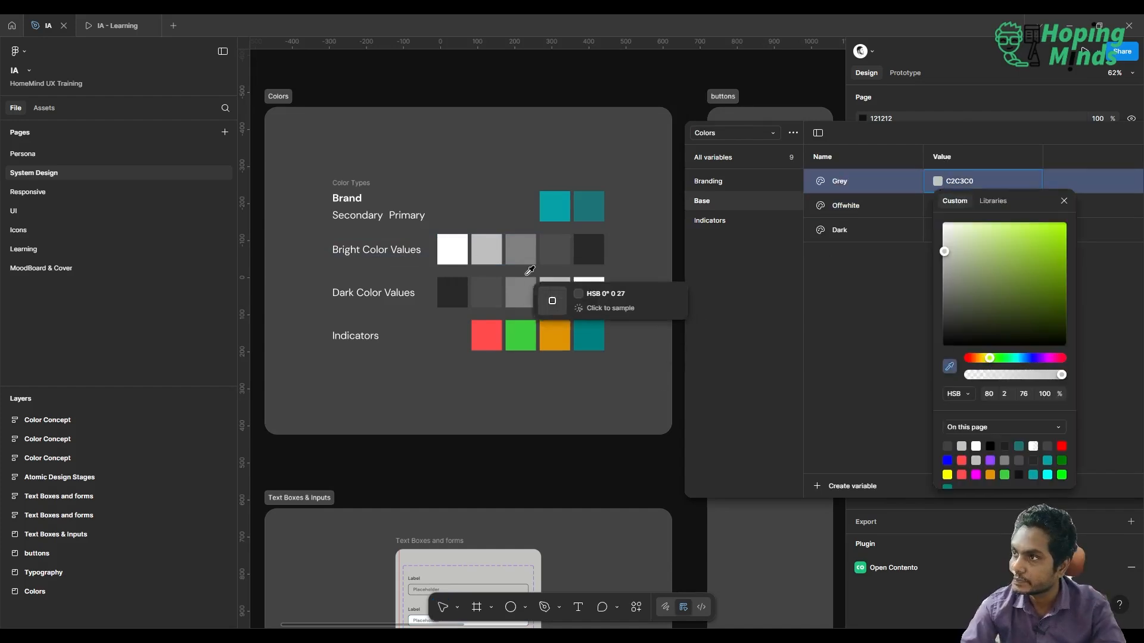
click(523, 250)
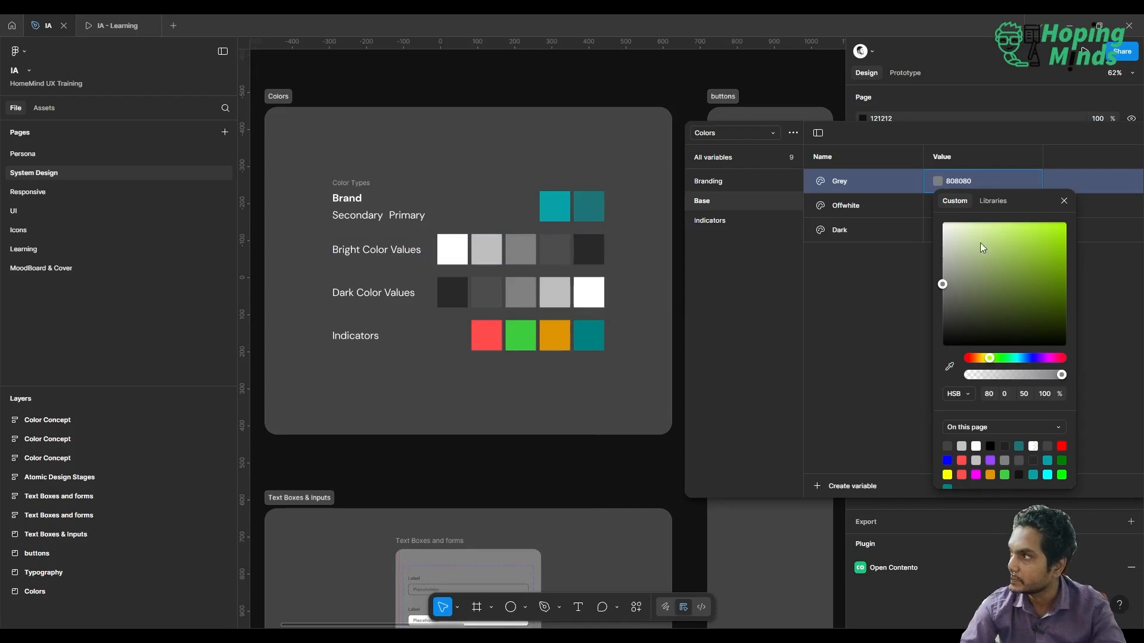
click(903, 263)
- Rename the Dark variable DarkGrey and set it to 808080, sampled from the middle swatch in the Bright Color Values row
click(871, 229)
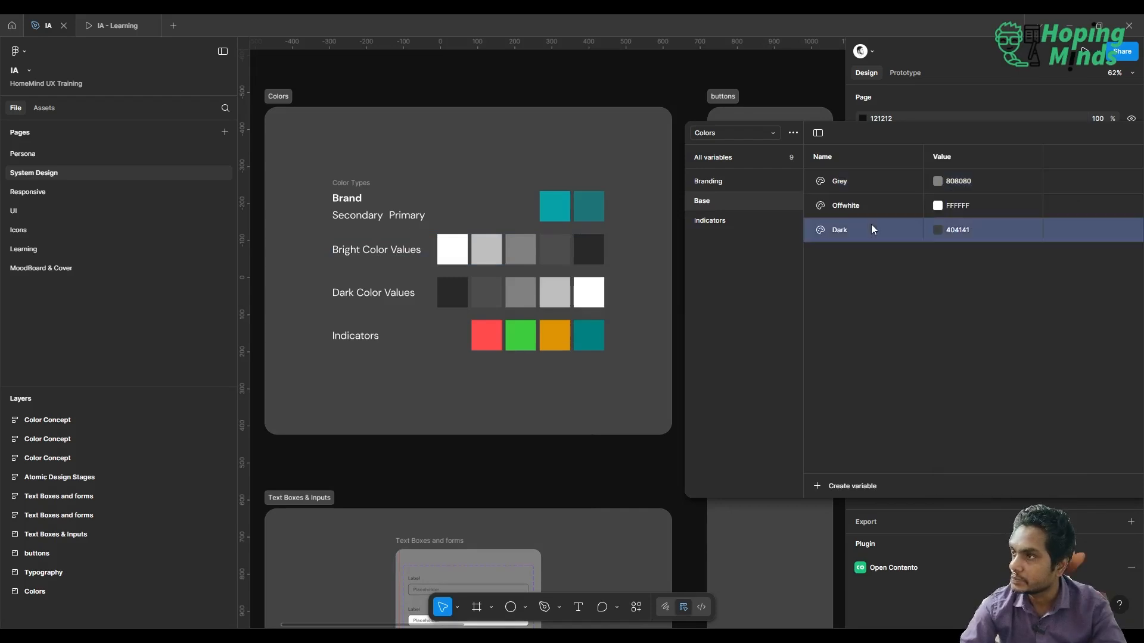
double_click(842, 234)
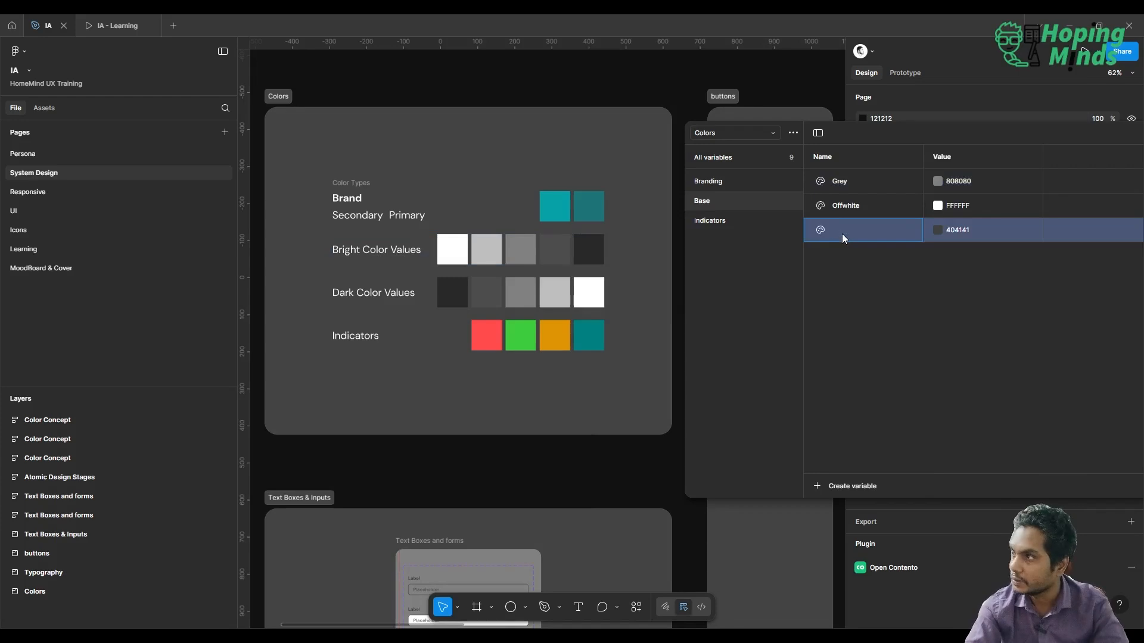
text(DarkGrey)
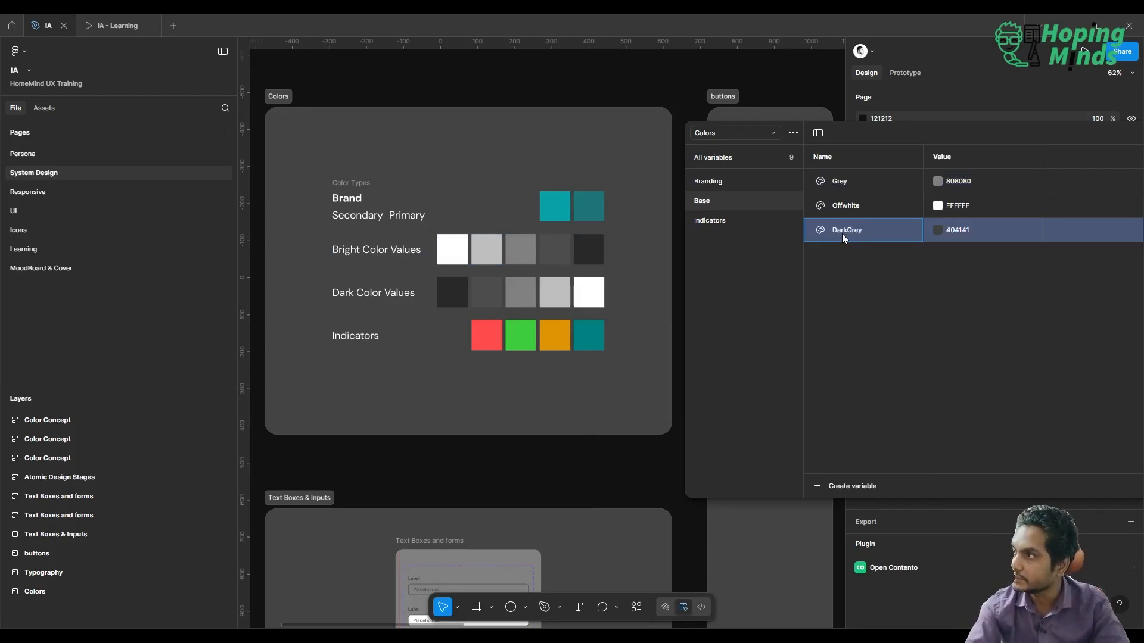
key(Return)
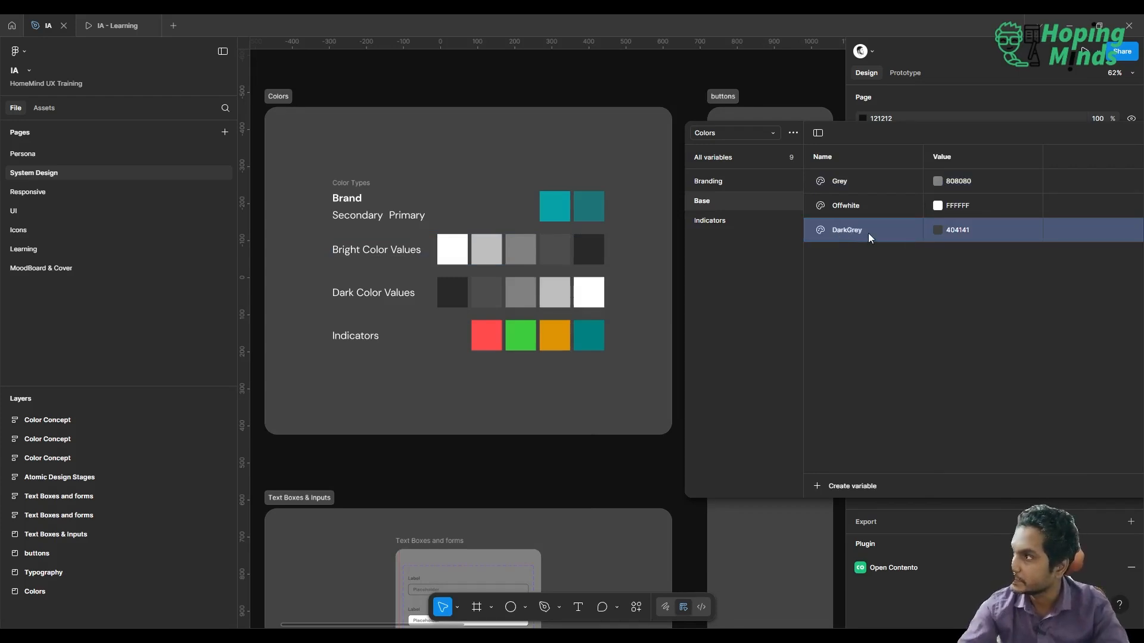
click(940, 230)
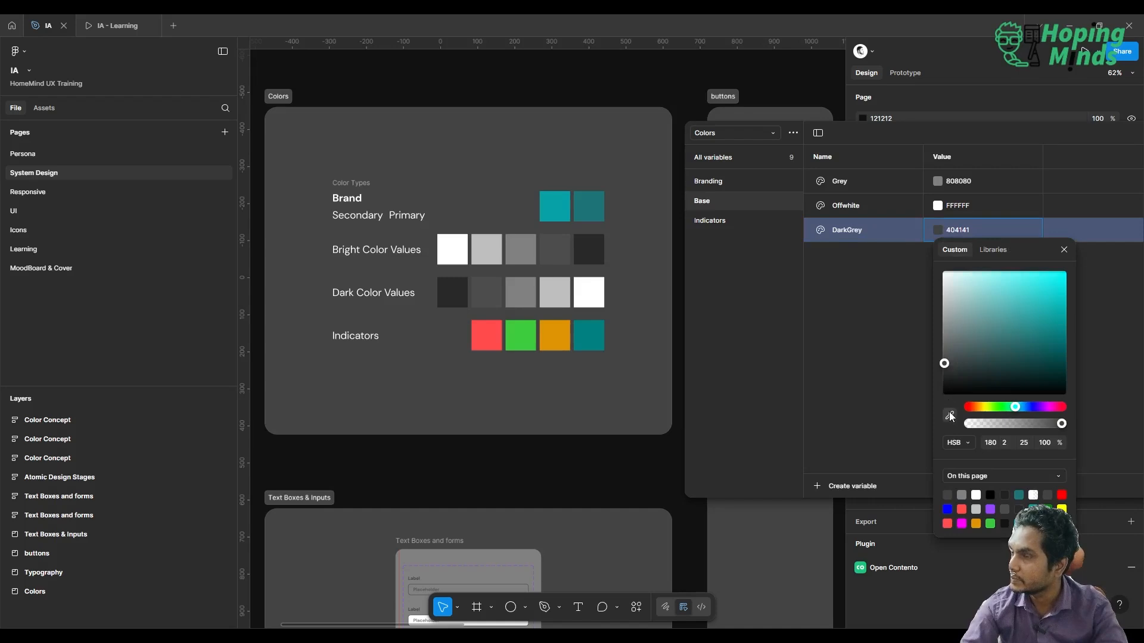
click(949, 415)
click(527, 251)
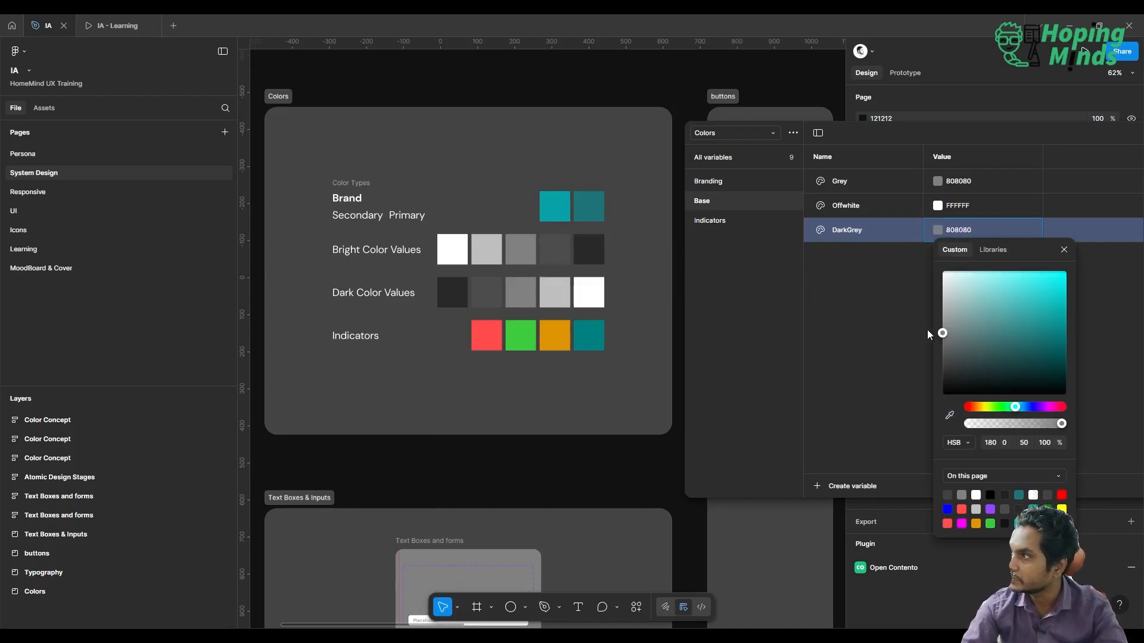
click(859, 330)
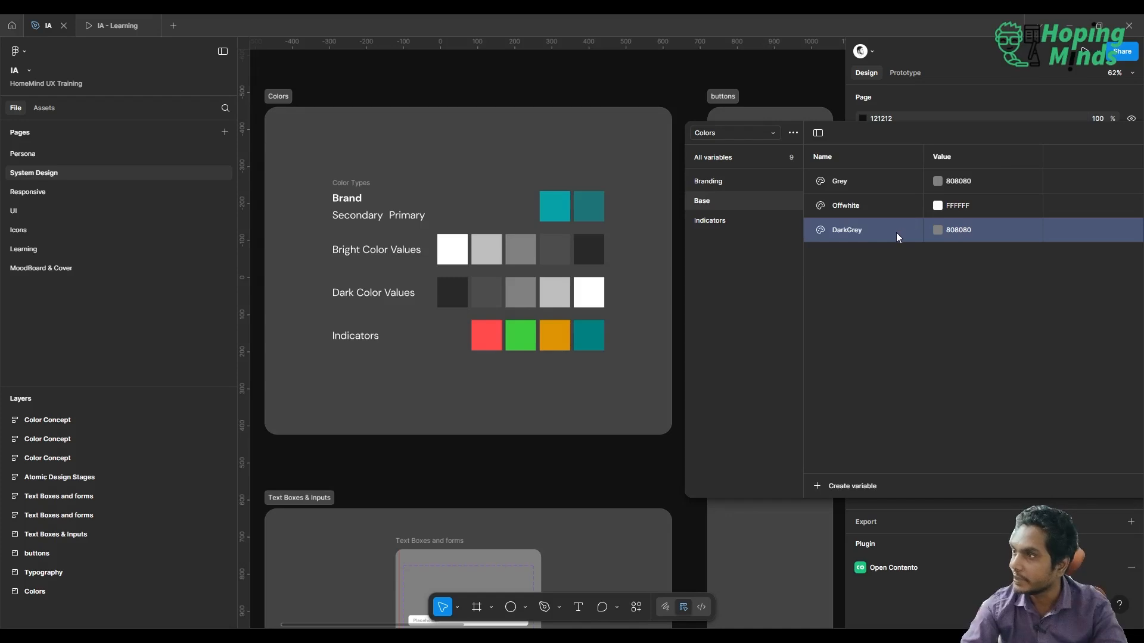
- Duplicate the DarkGrey variable in the Base group and name the copy BlackLight
key(ctrl+d)
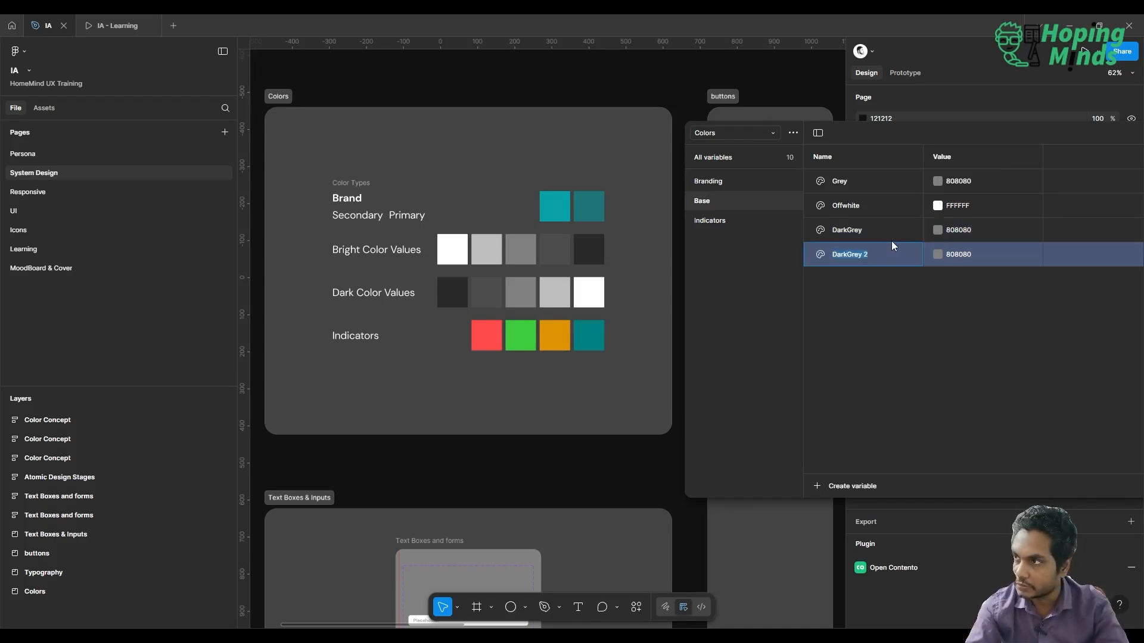
text(L)
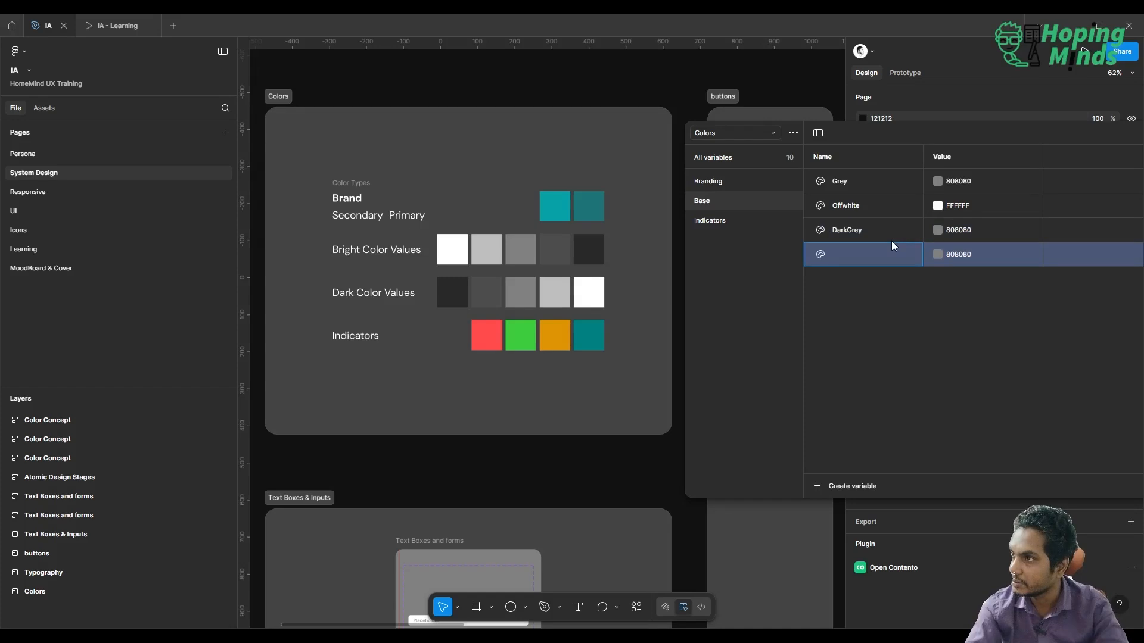
text(Lg)
key(BackSpace)
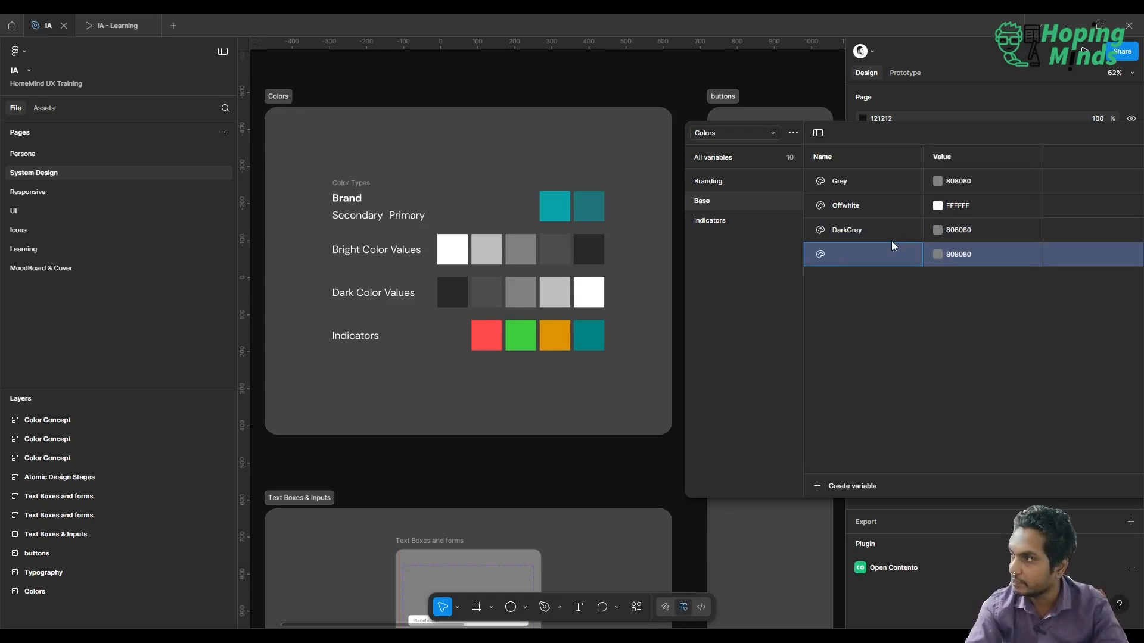
text(BlackLig)
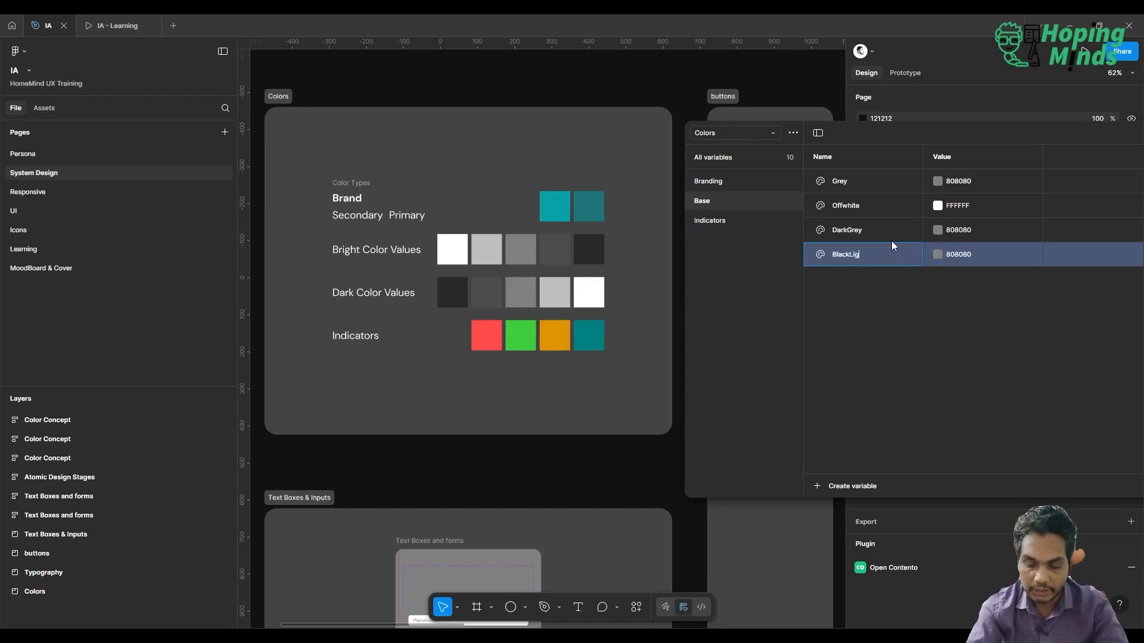
text(ht)
key(Return)
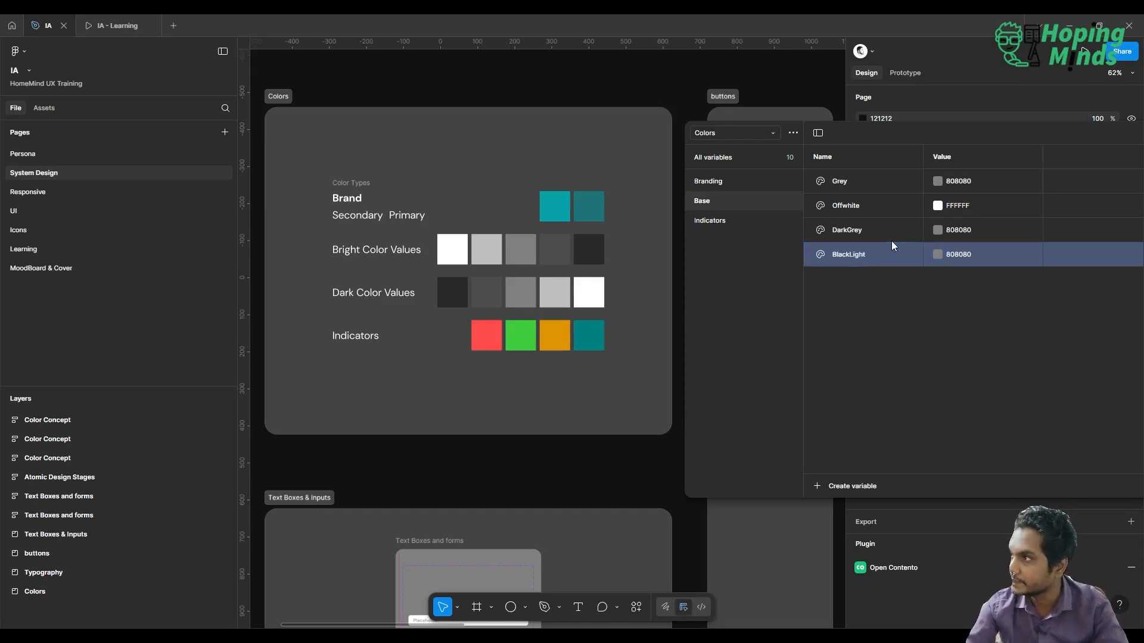
- Set the BlackLight variable to 4D4D4D by sampling the fourth swatch in the Bright Color Values row
click(939, 255)
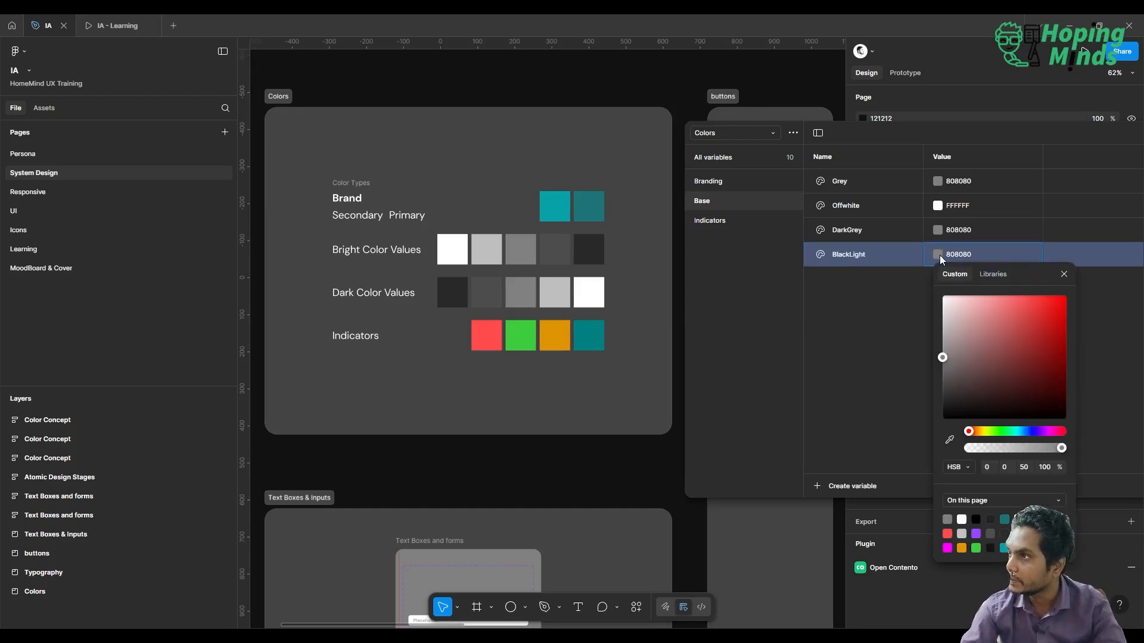
click(949, 440)
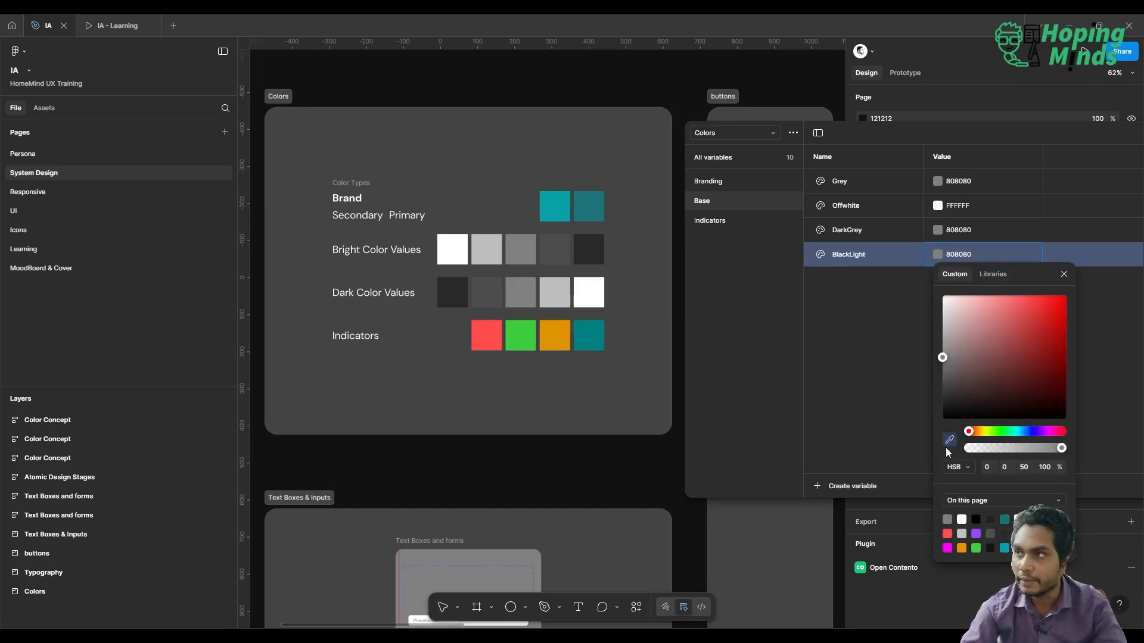
click(545, 239)
click(868, 335)
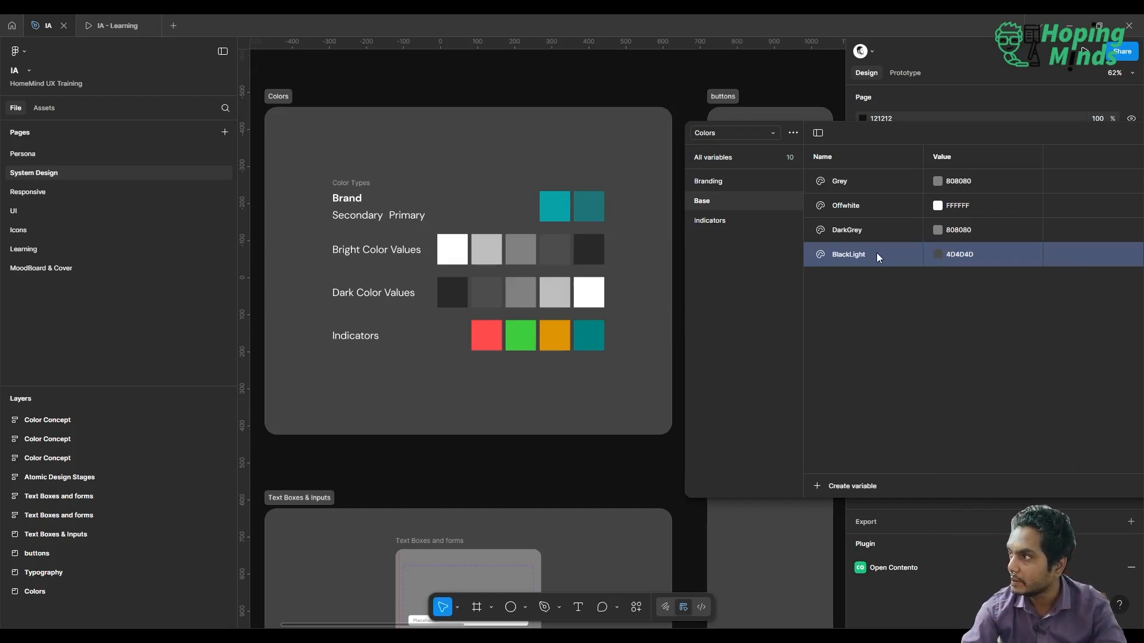
- Duplicate the BlackLight variable in the Base group and name the copy OffBlack
key(ctrl+d)
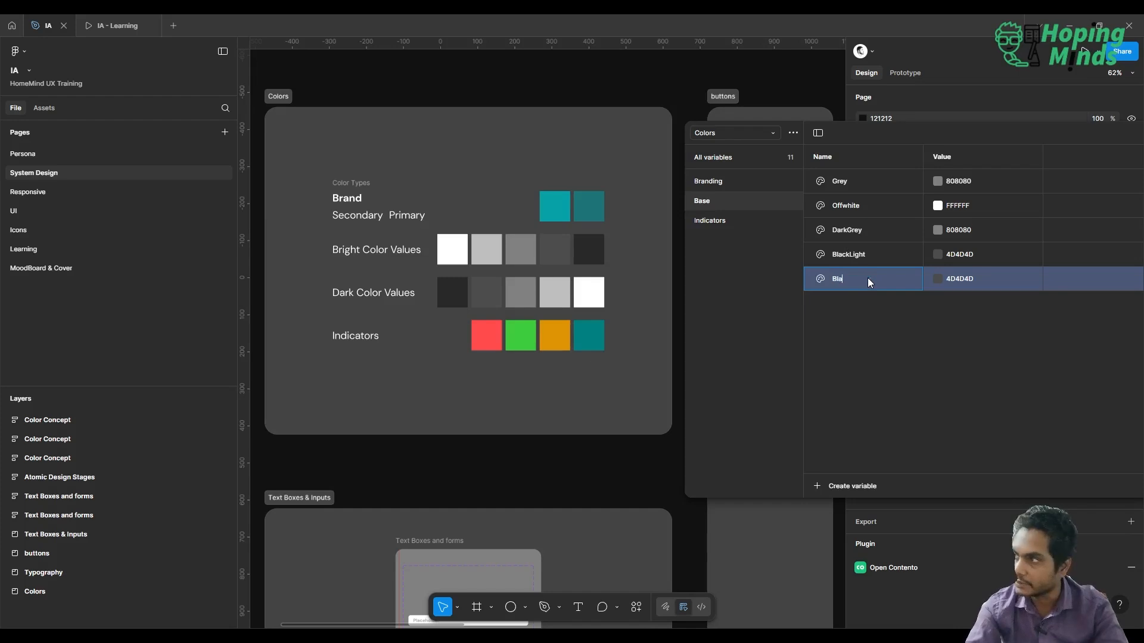
key(Return)
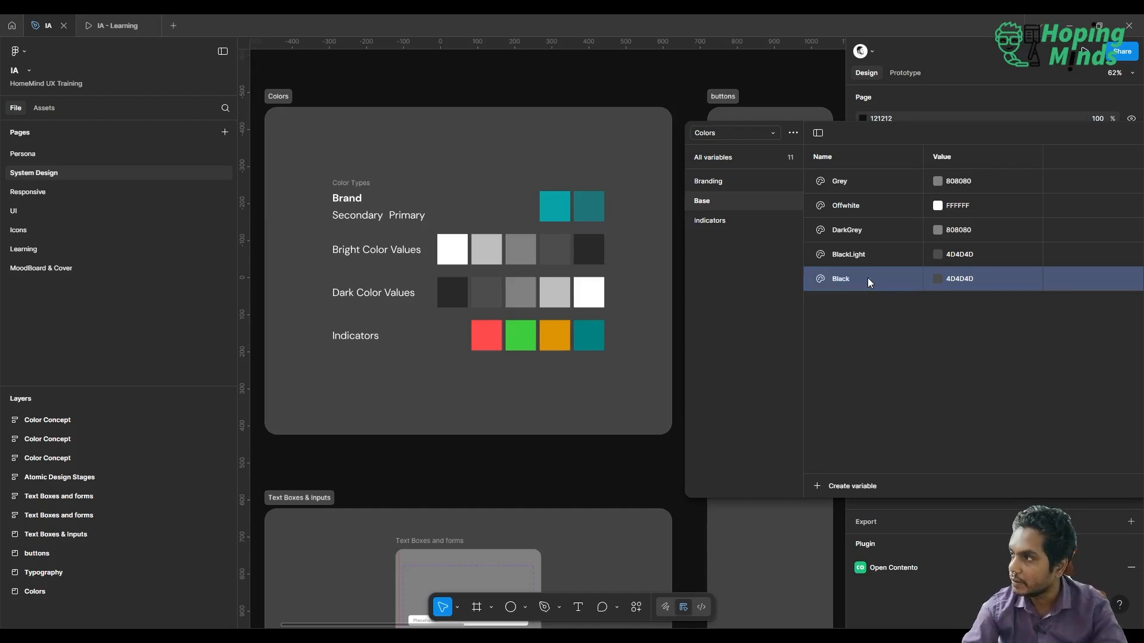
double_click(867, 280)
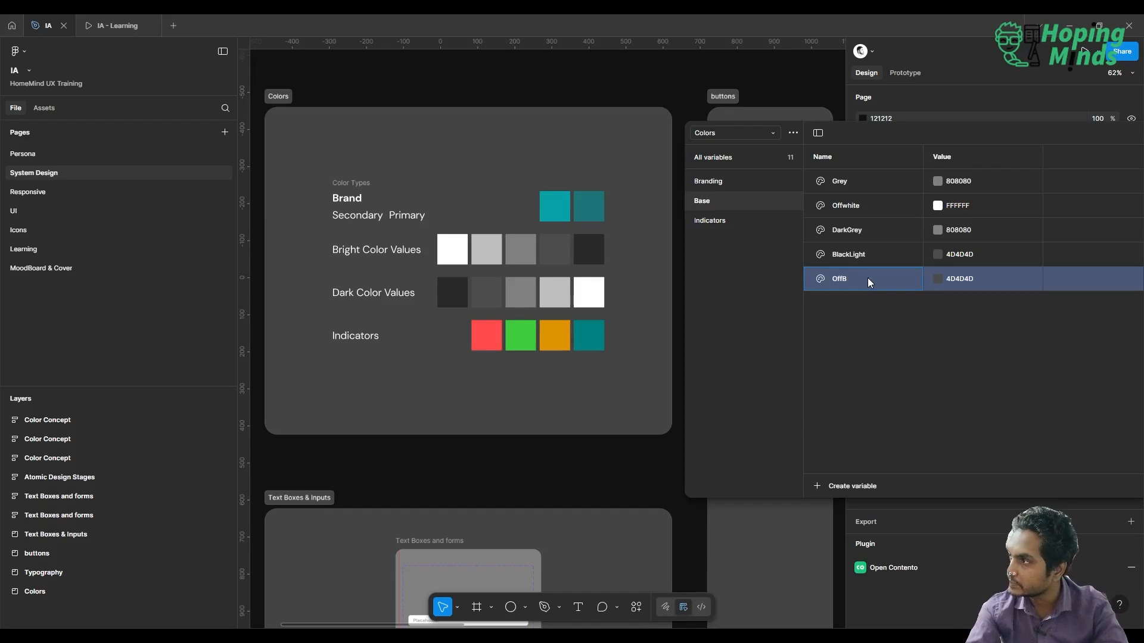
key(Return)
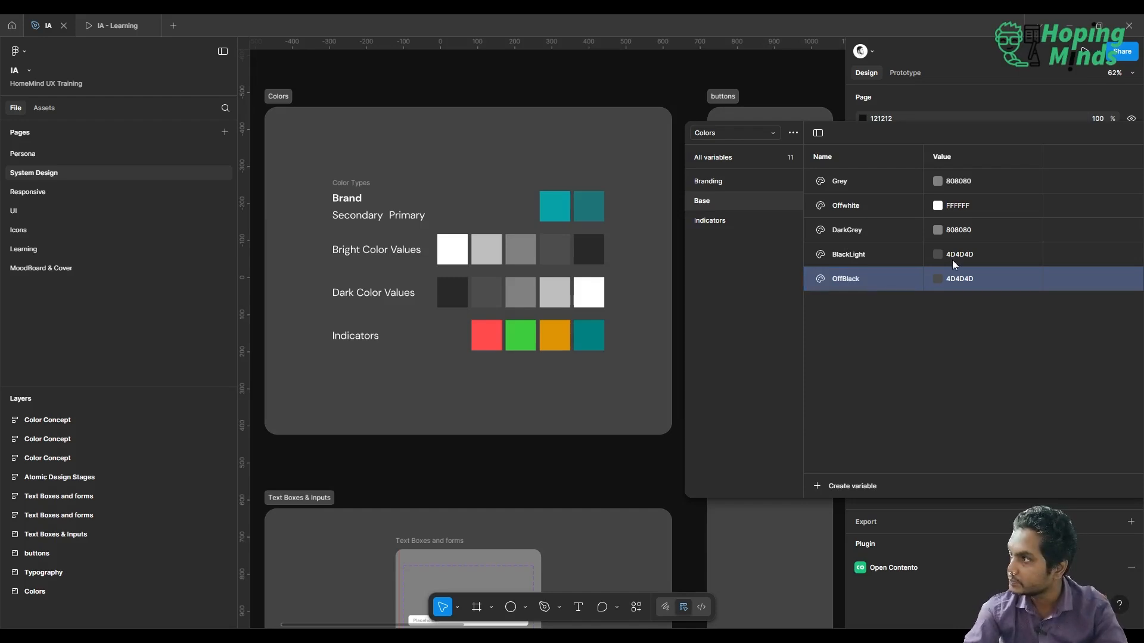
- Set the OffBlack variable to 292929 by sampling the last swatch in the Bright Color Values row
click(939, 279)
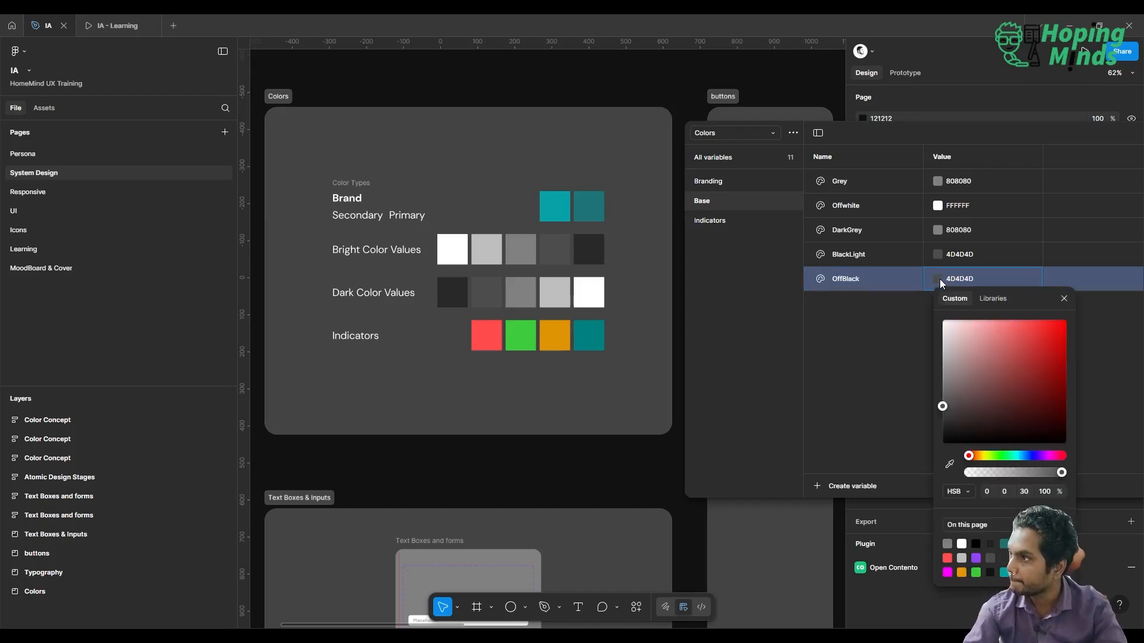
click(950, 468)
click(599, 251)
click(834, 352)
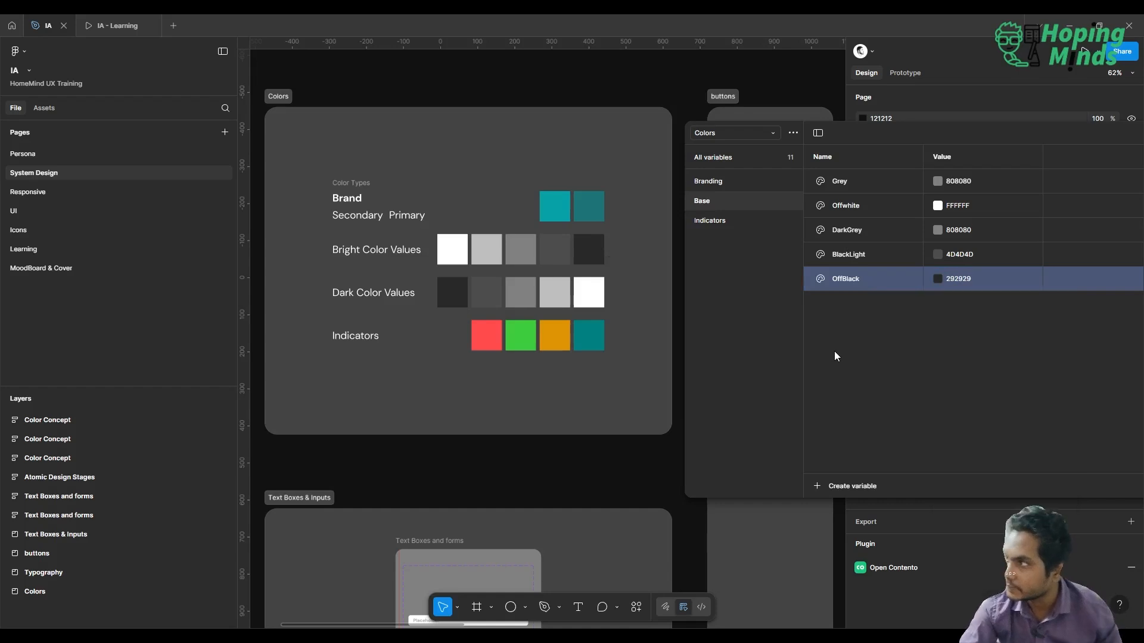
click(834, 351)
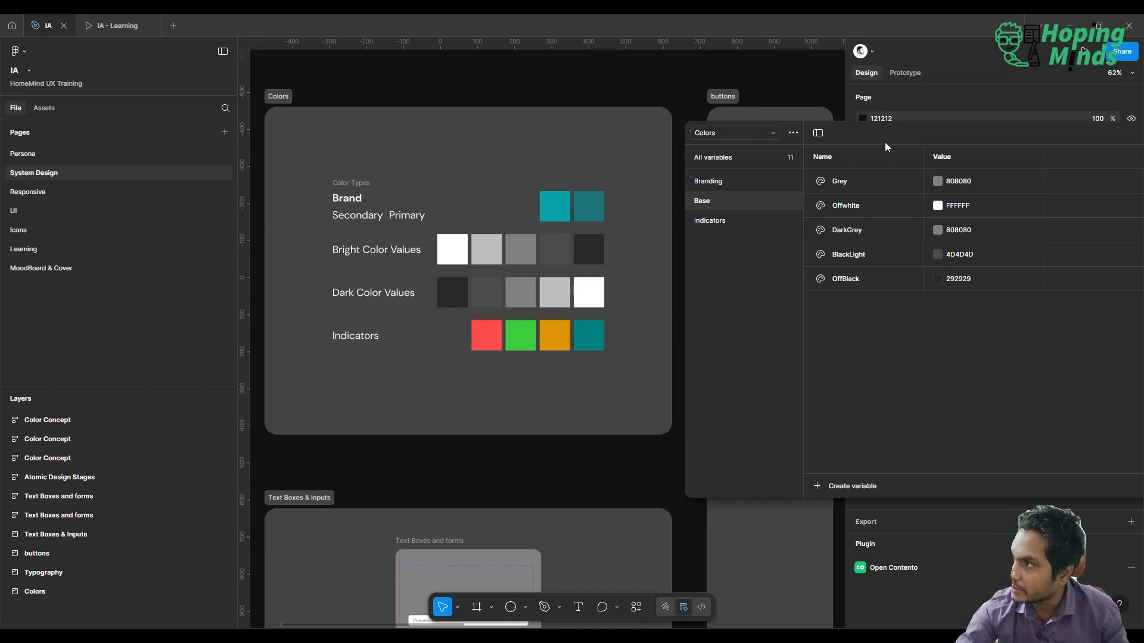
- Move and narrow the variables window, review all Branding, Base and Indicators color variables, and close it
drag(890, 135, 391, 155)
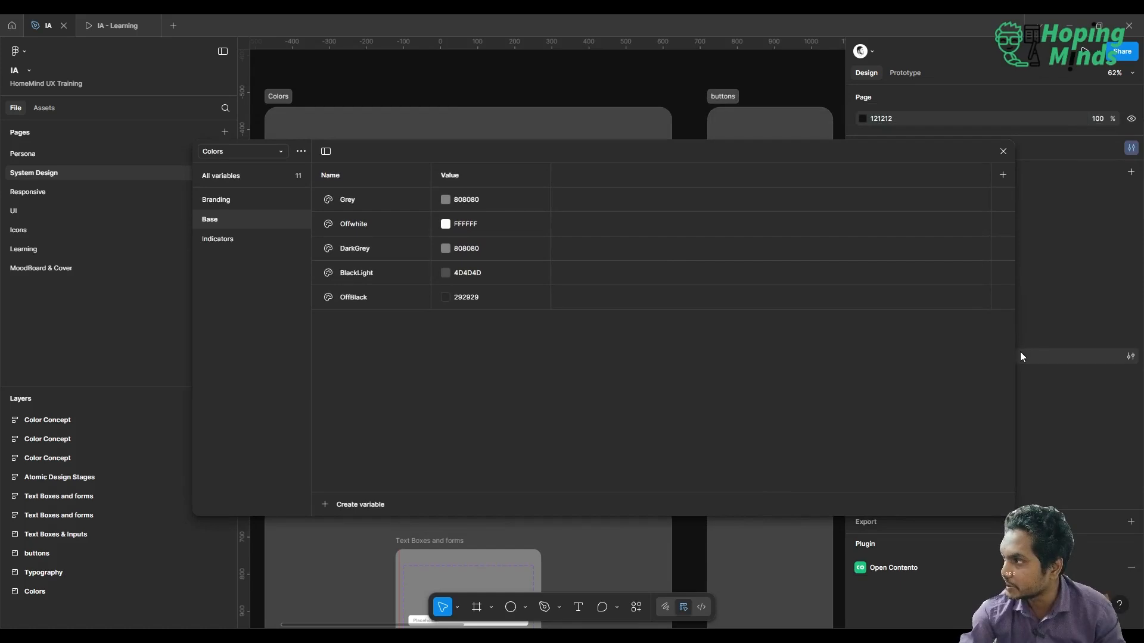
drag(1020, 352, 719, 355)
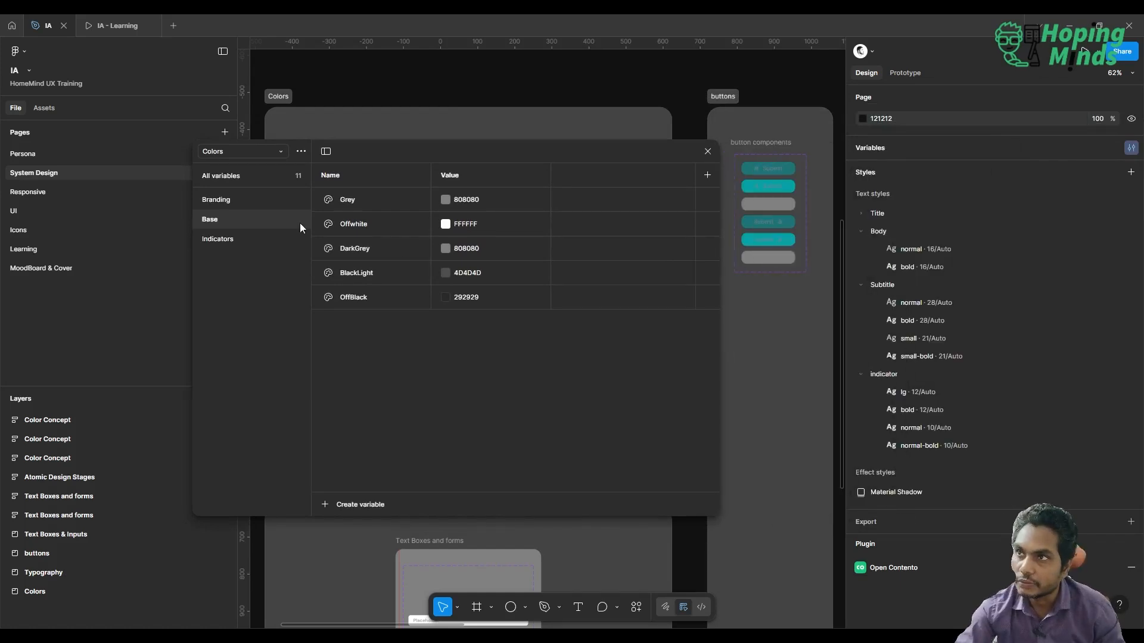
click(231, 180)
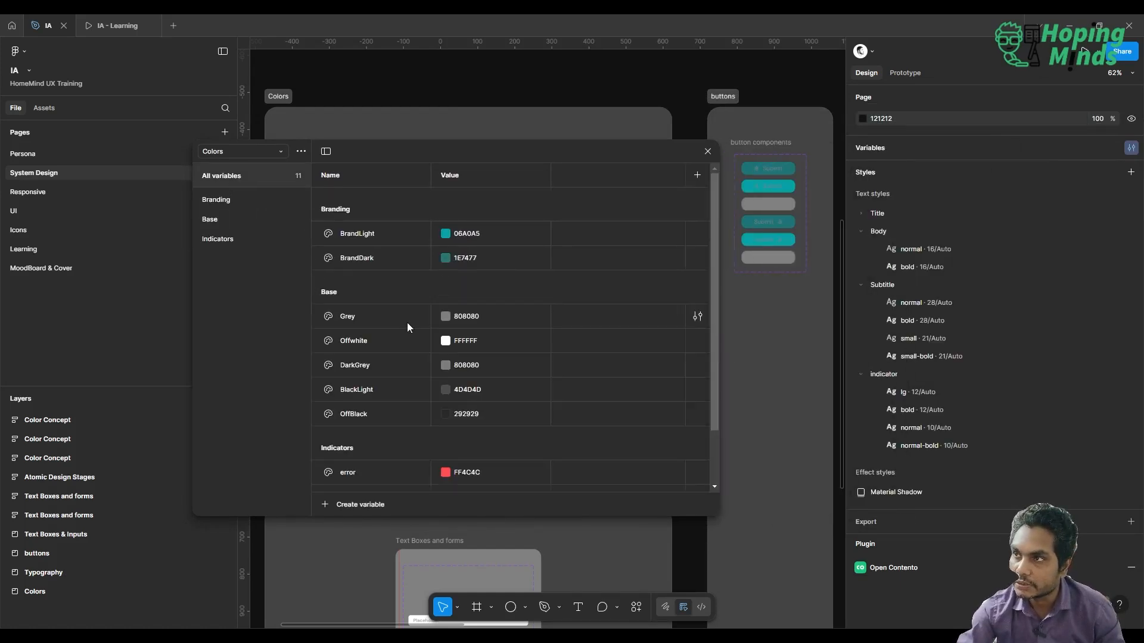
scroll(406, 323, down, 2)
scroll(406, 322, up, 2)
scroll(407, 323, down, 2)
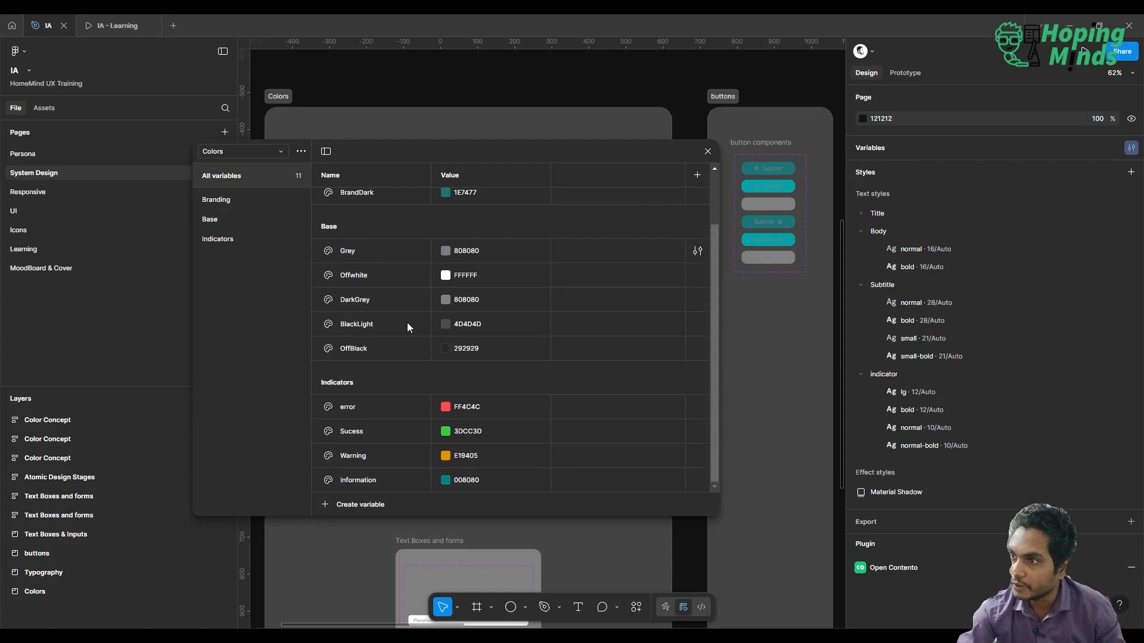
click(708, 151)
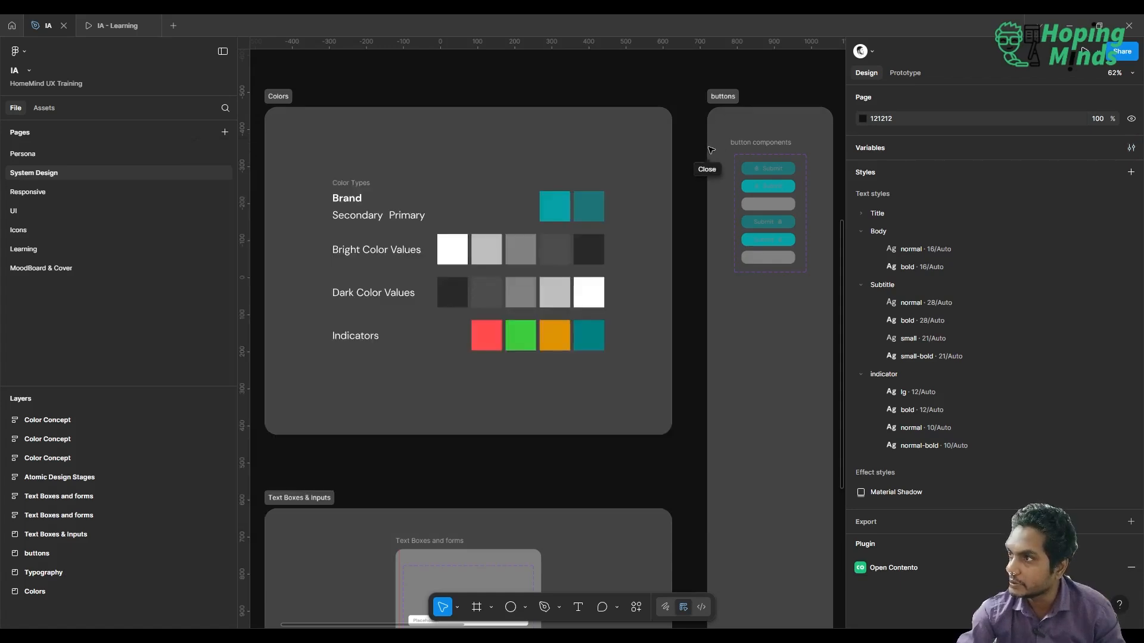
- On the Responsive page, set the Mobile frame's fill to the Base/Offwhite variable
scroll(710, 149, down, 3)
scroll(711, 150, down, 4)
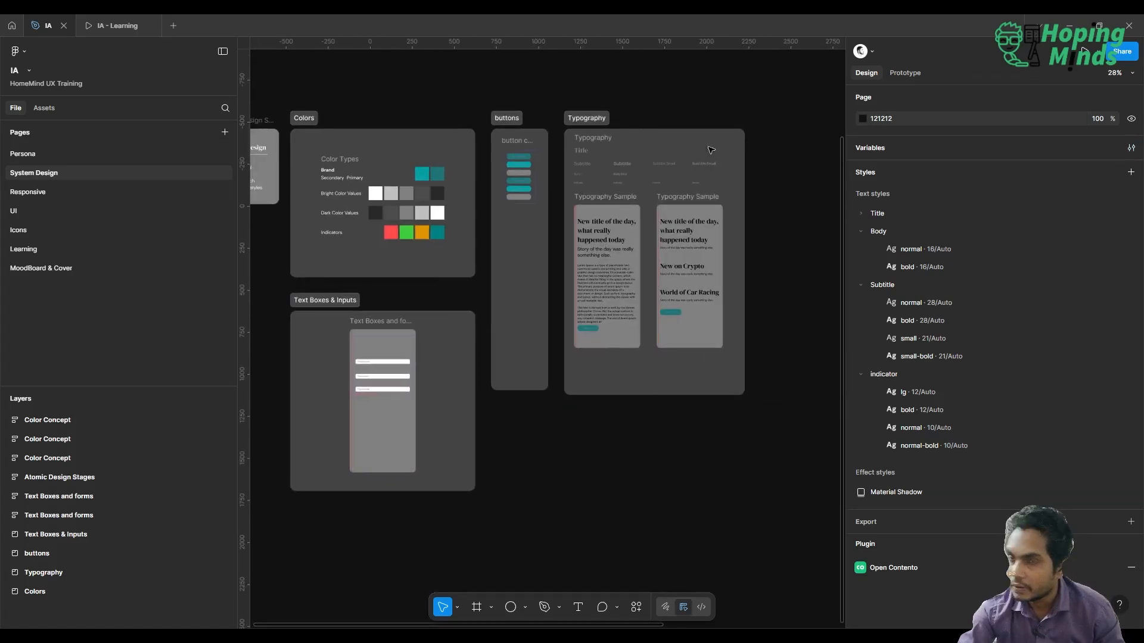
click(103, 190)
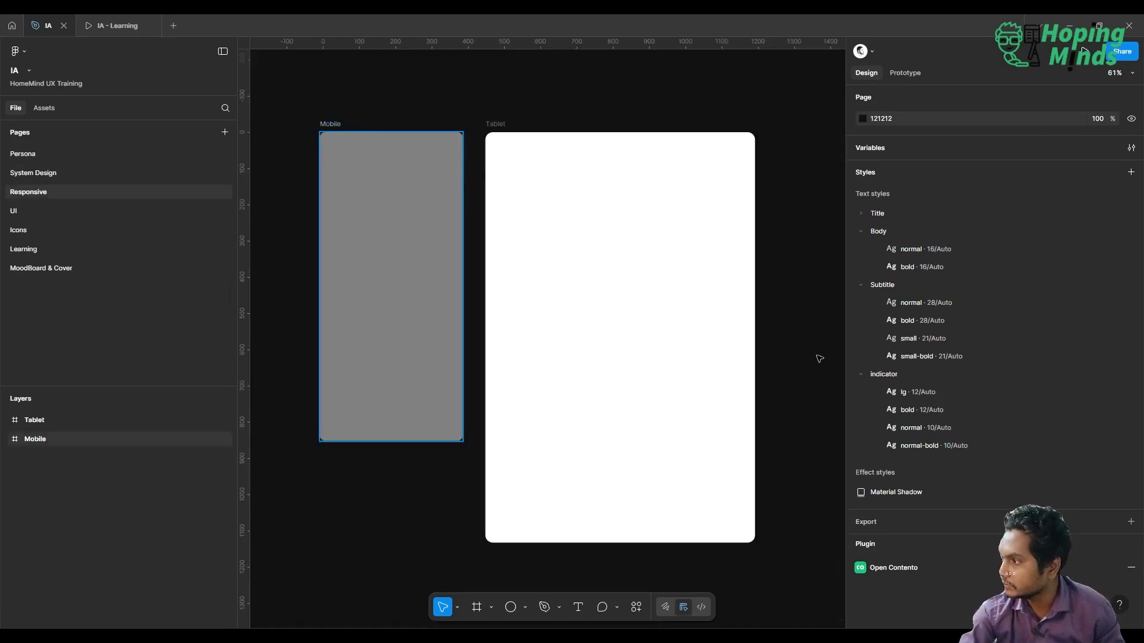
click(442, 205)
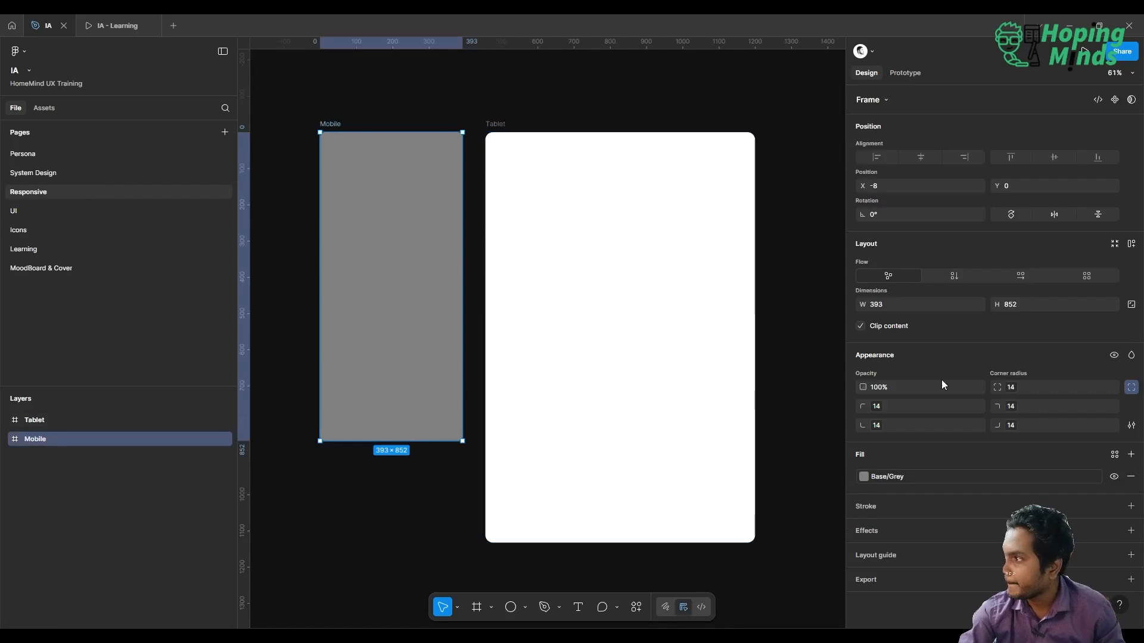
click(902, 477)
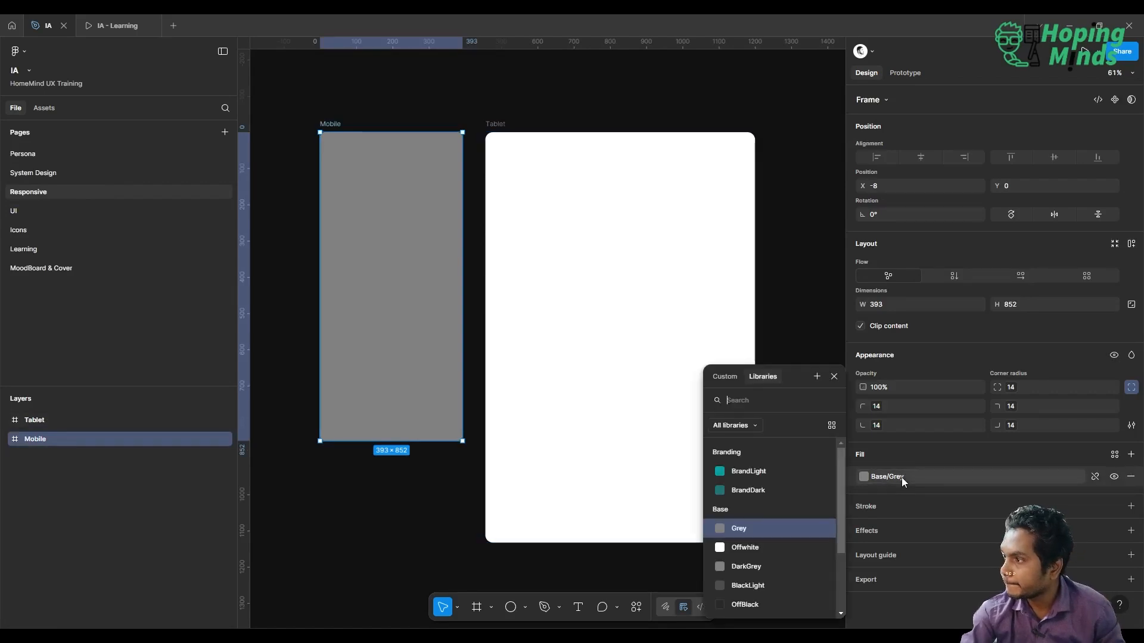
click(781, 546)
- Apply the Base/Offwhite variable as the Tablet frame's fill
click(496, 123)
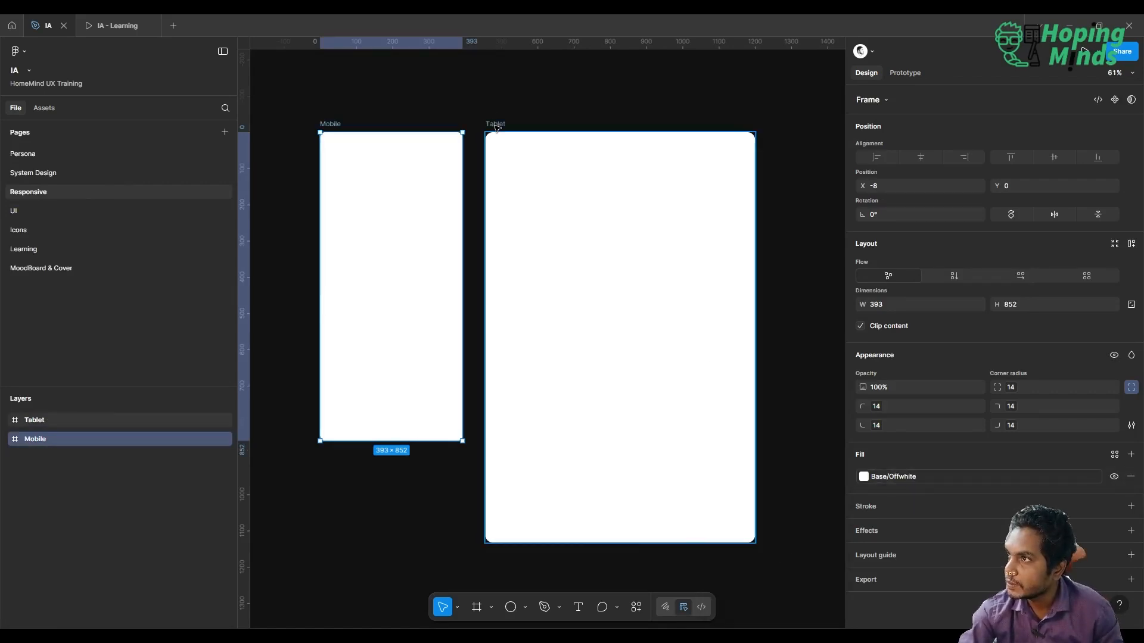
click(1115, 455)
click(777, 544)
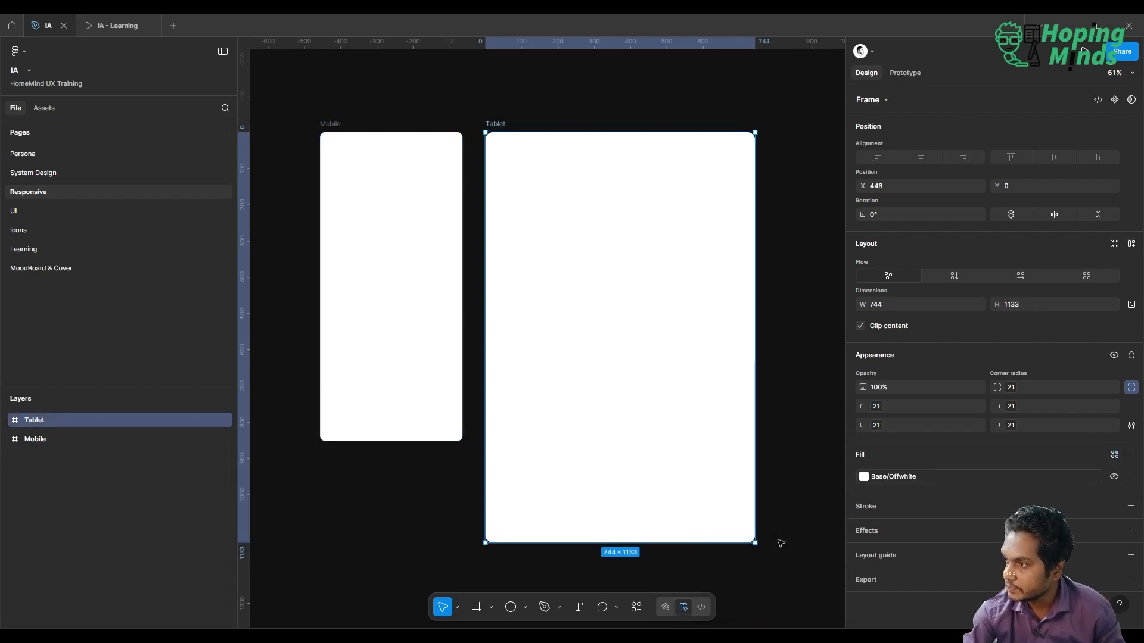
click(809, 438)
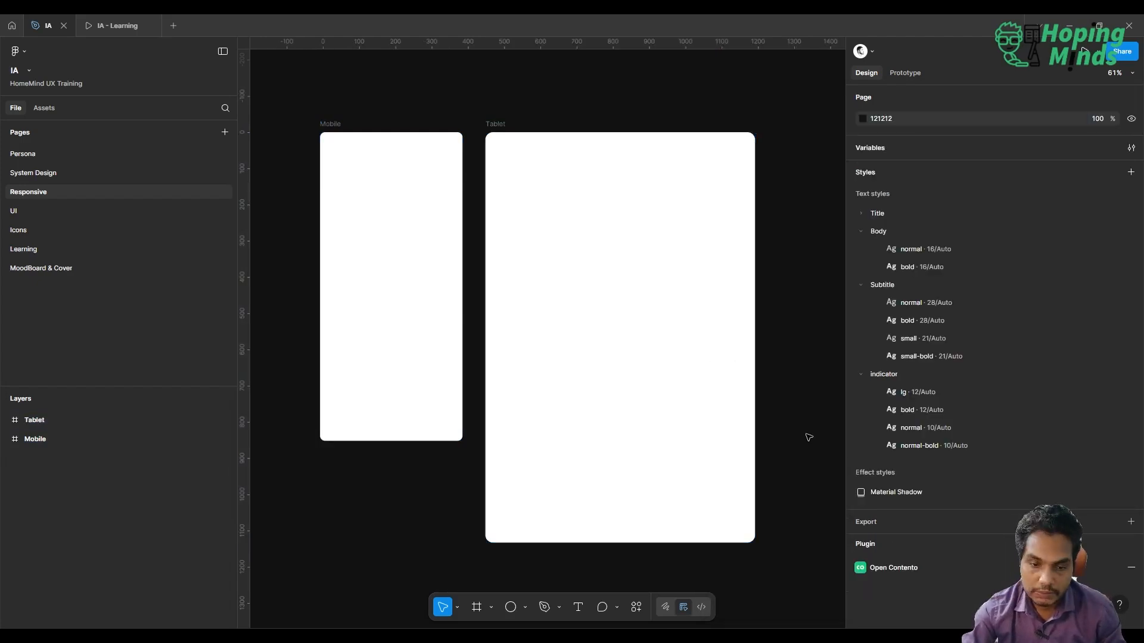
click(498, 127)
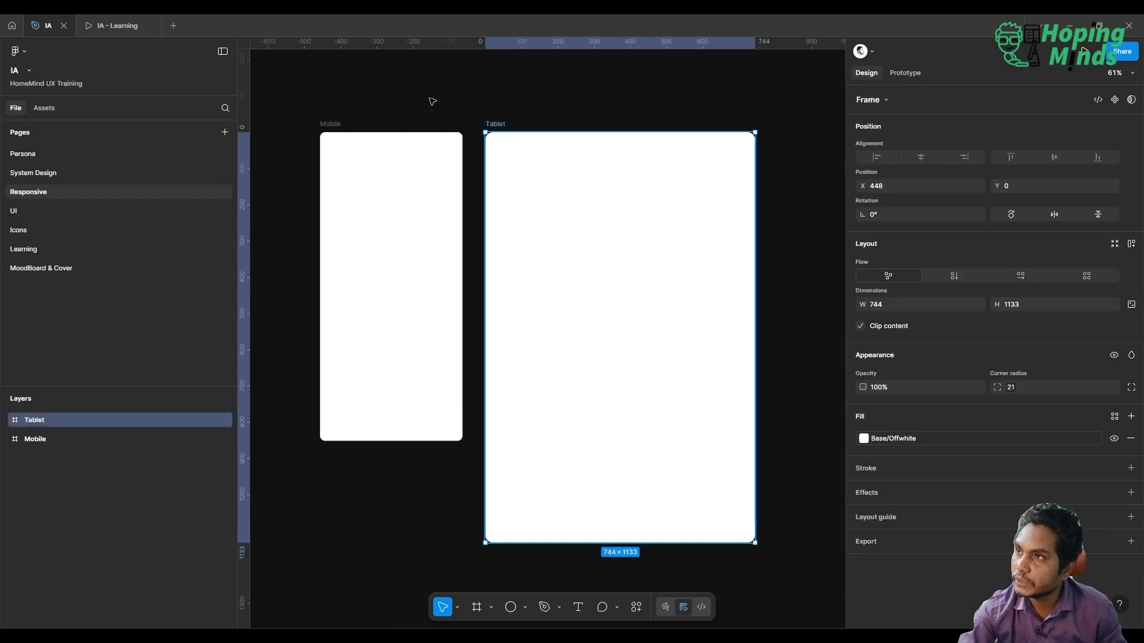
click(432, 101)
click(331, 124)
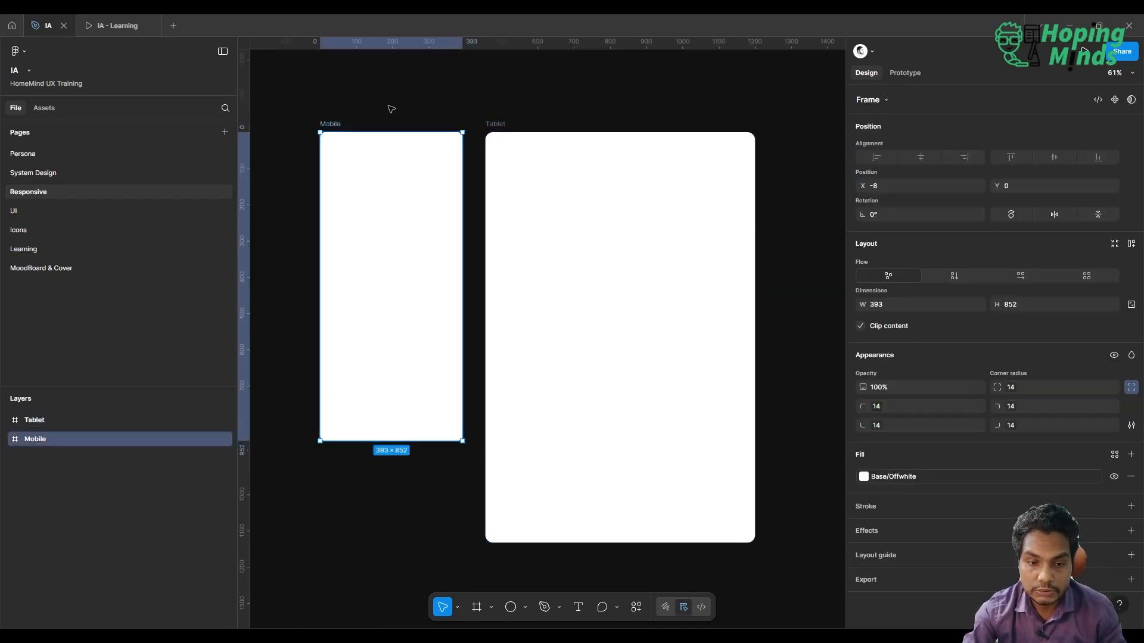
- In the Sizes variable collection, rename the Value mode Mobile and add a second mode named Tablet
click(408, 101)
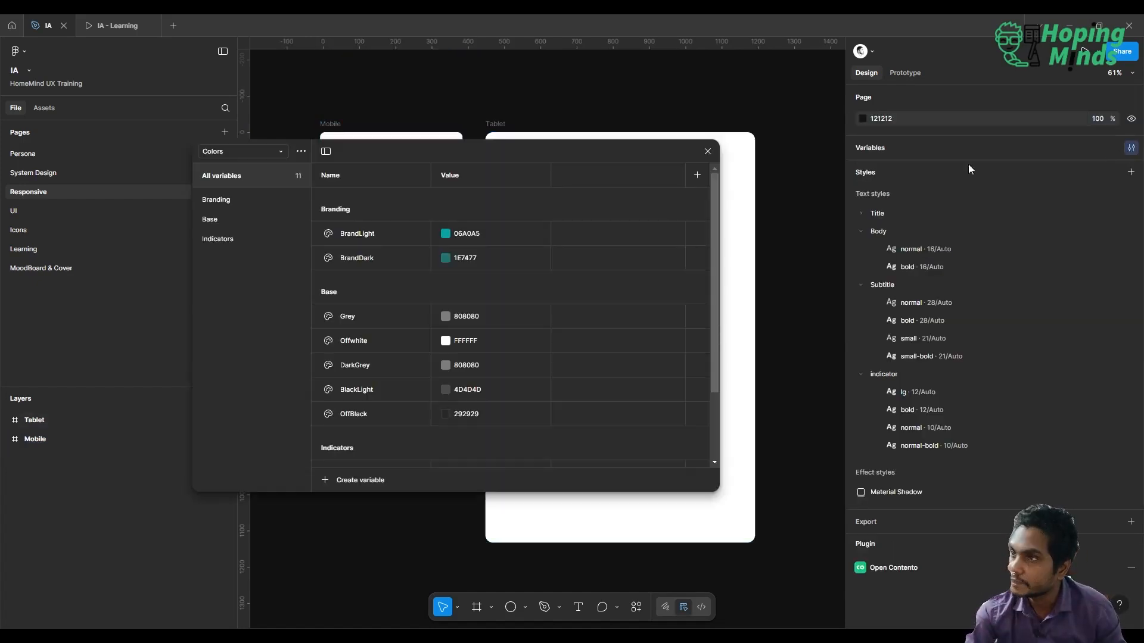
click(255, 155)
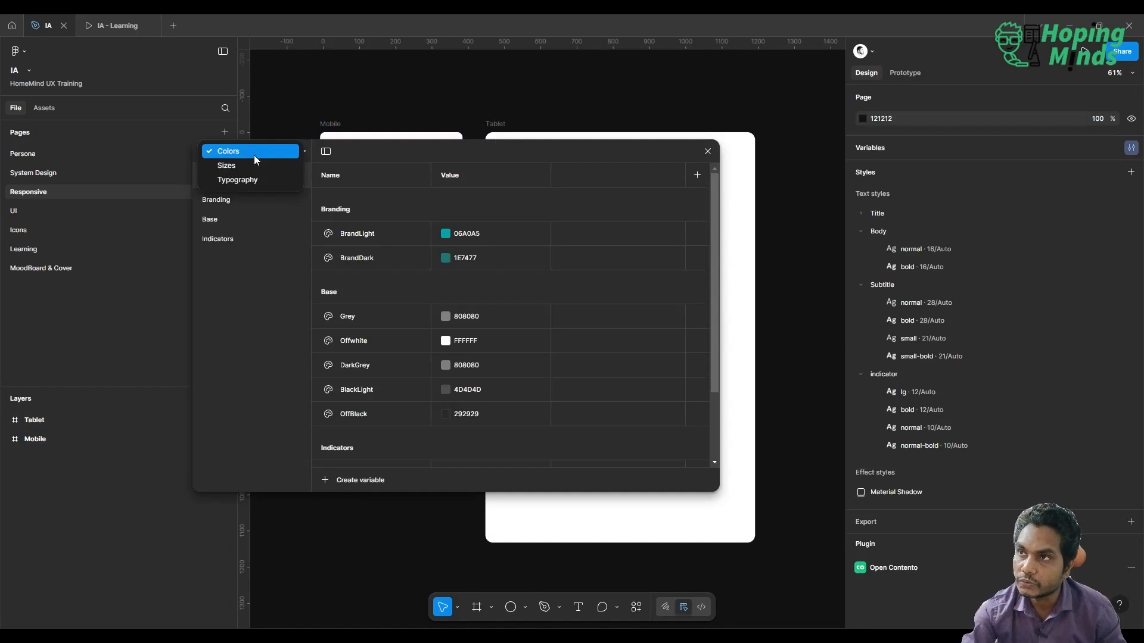
click(254, 168)
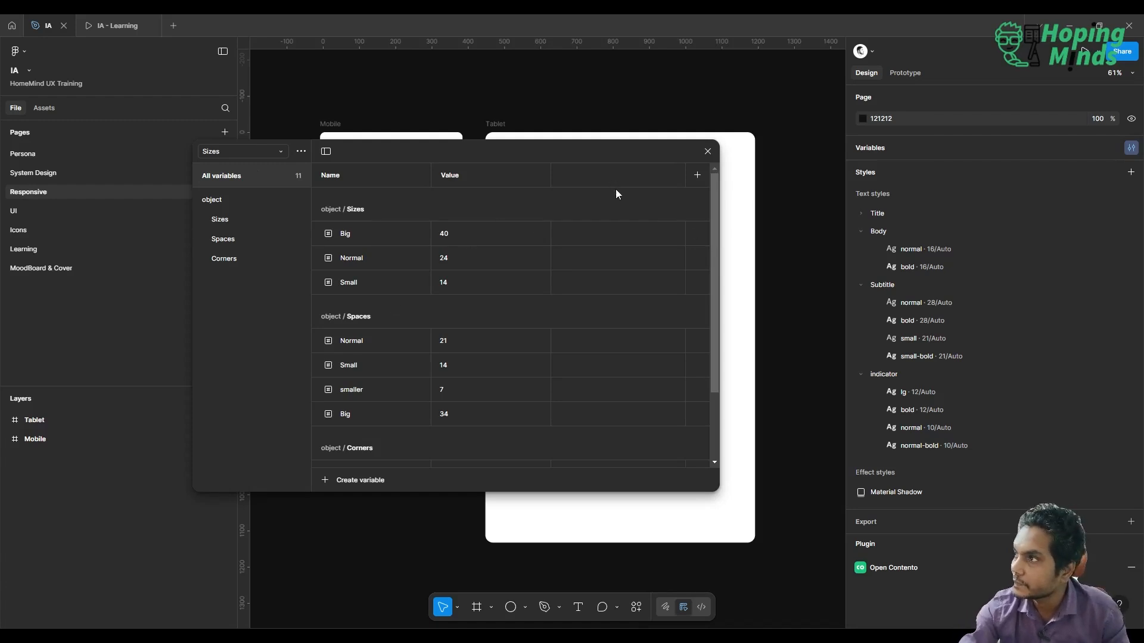
click(455, 169)
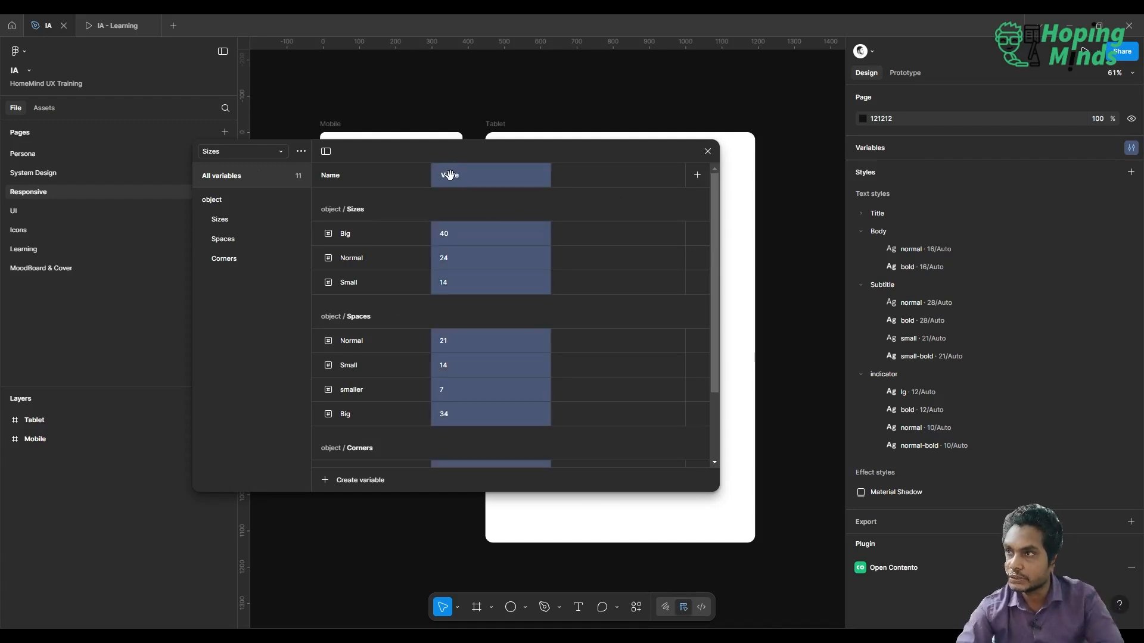
click(450, 176)
click(450, 175)
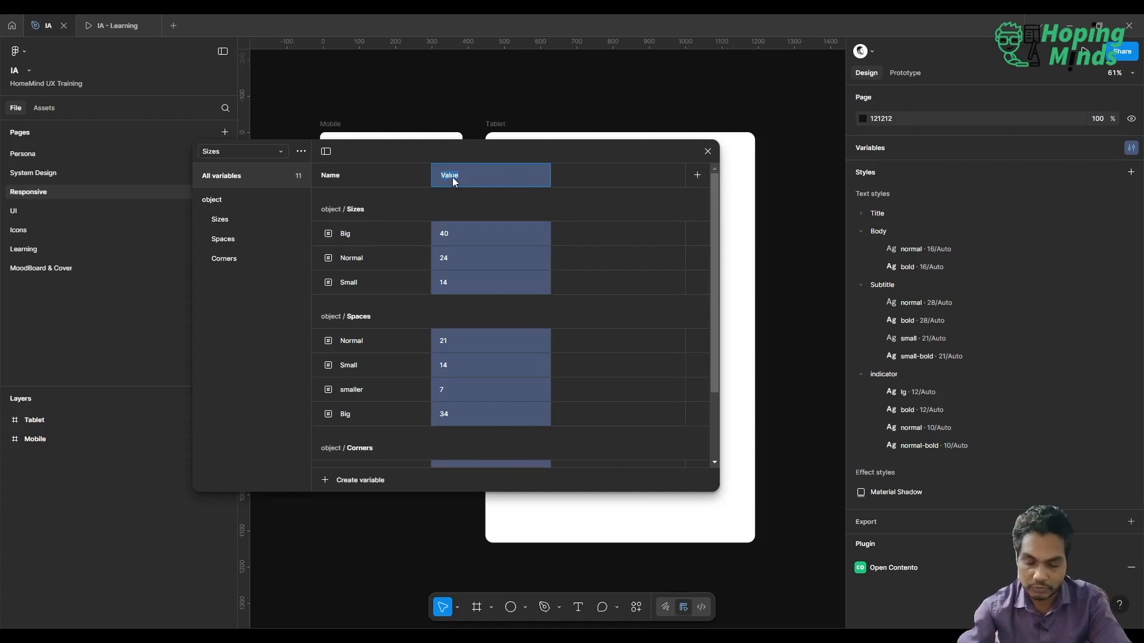
text(Mobile)
key(Return)
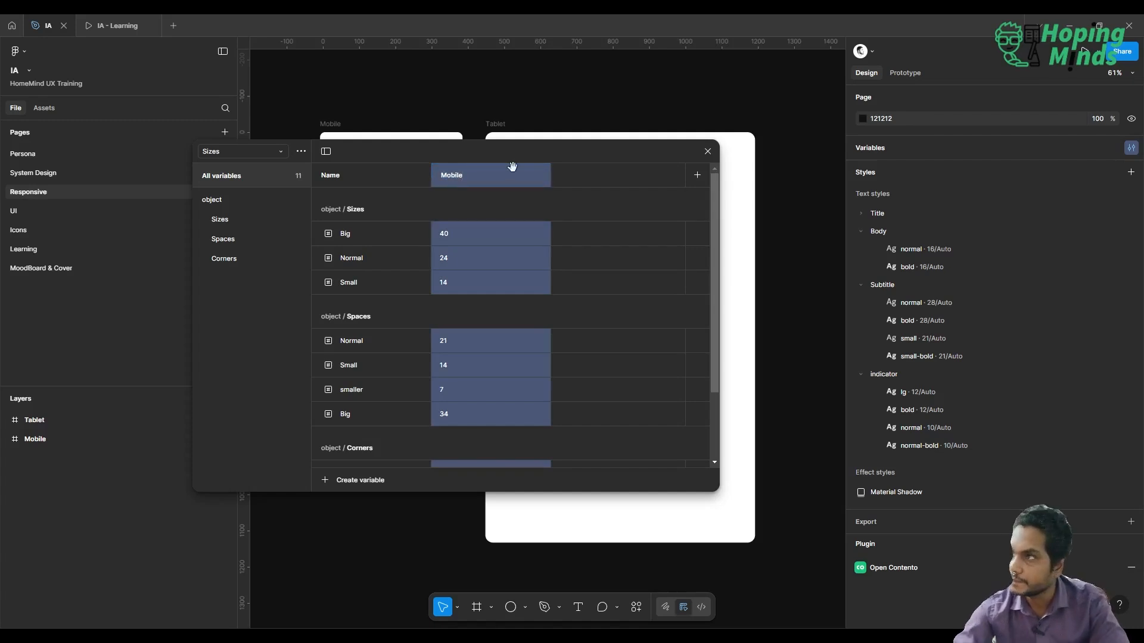
click(695, 176)
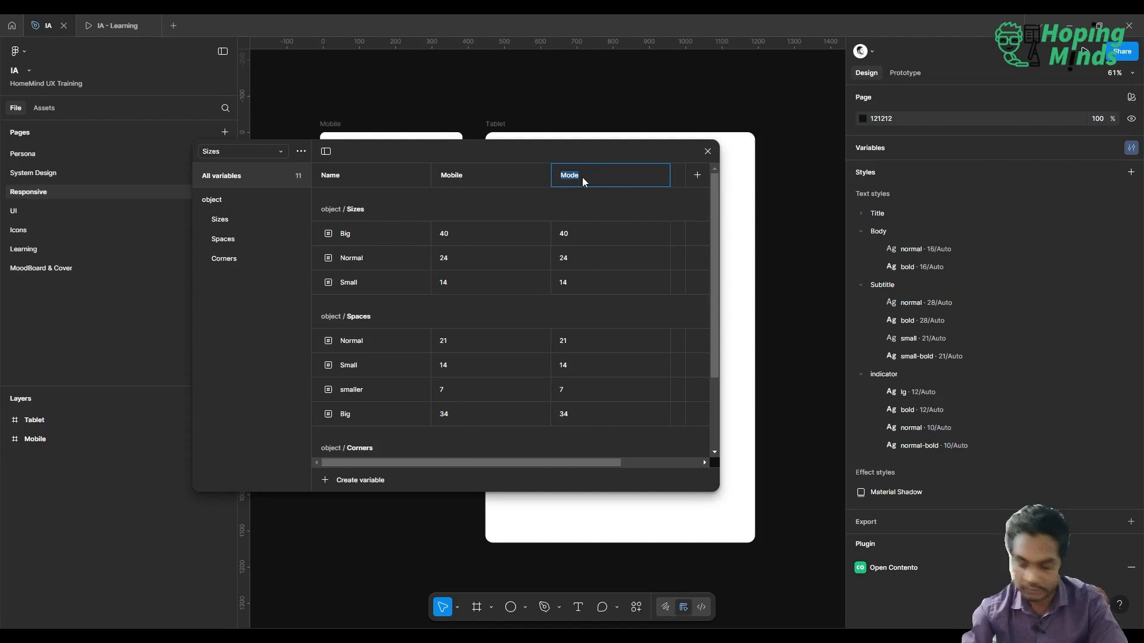
key(Return)
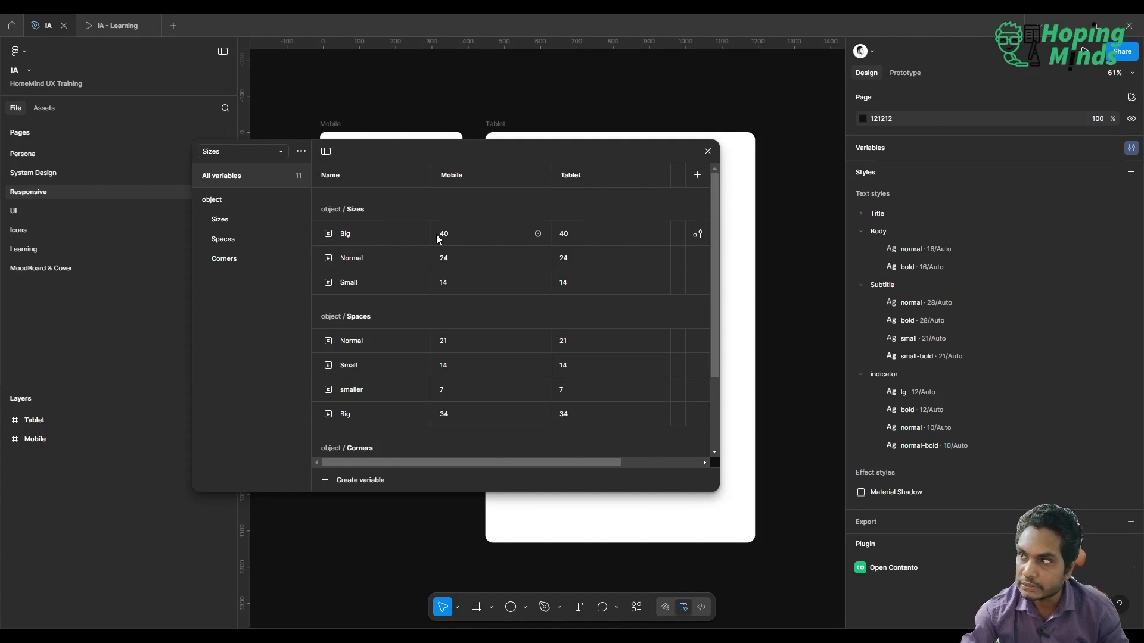
- Set the Tablet mode values in the object/Sizes group to 44 for Big, 28 for Normal and 18 for Small
click(570, 232)
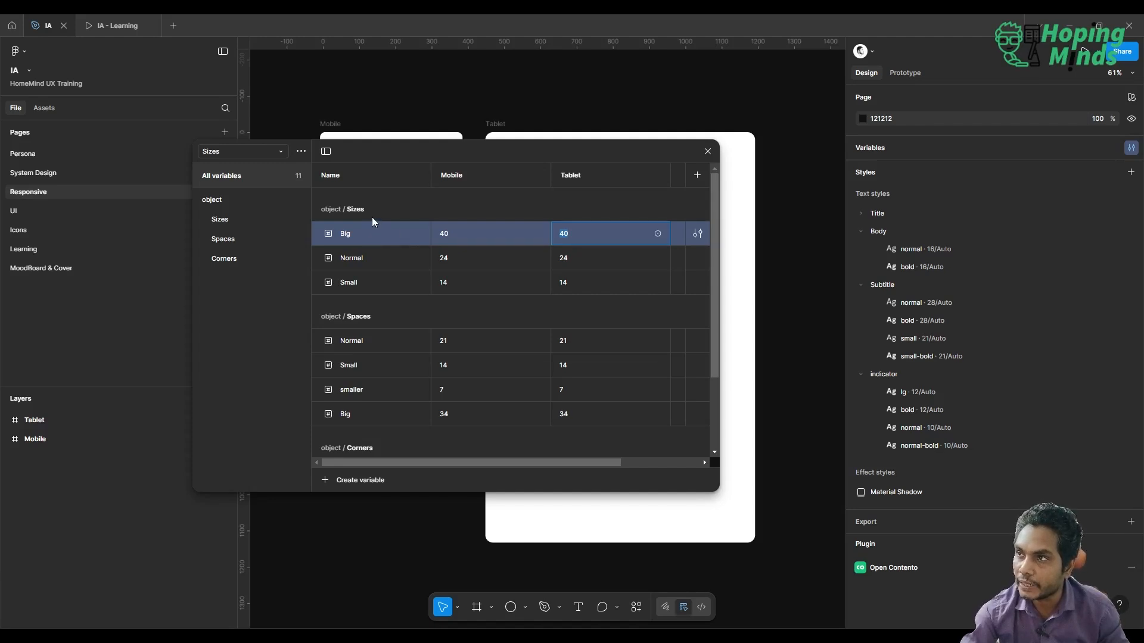
click(581, 233)
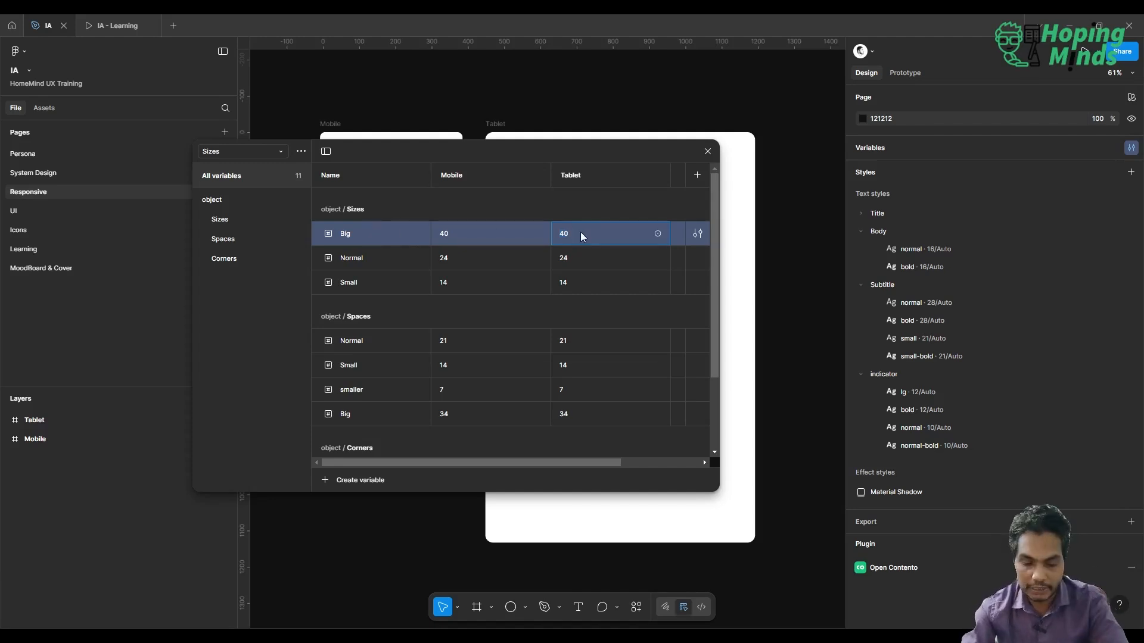
key(BackSpace)
text(4)
click(576, 256)
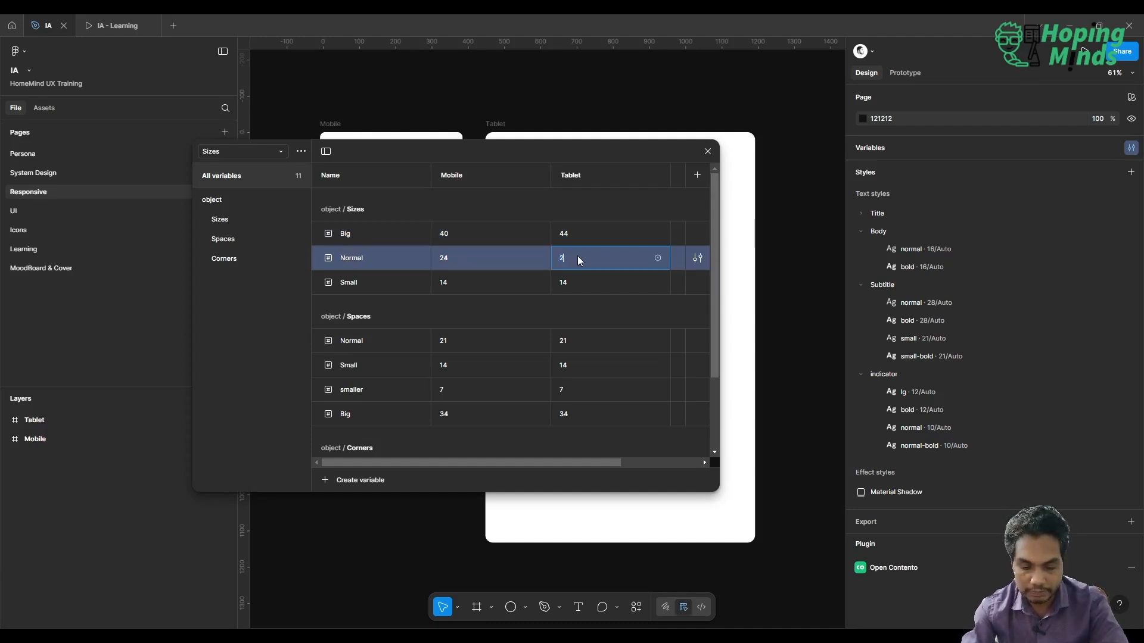
text(28)
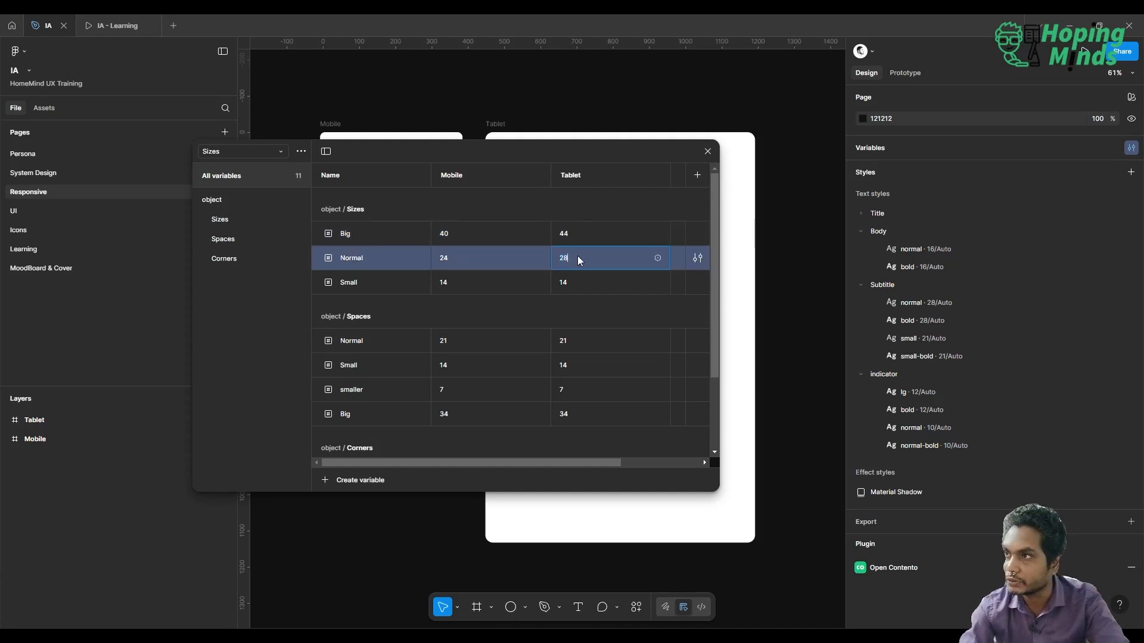
click(574, 288)
click(575, 286)
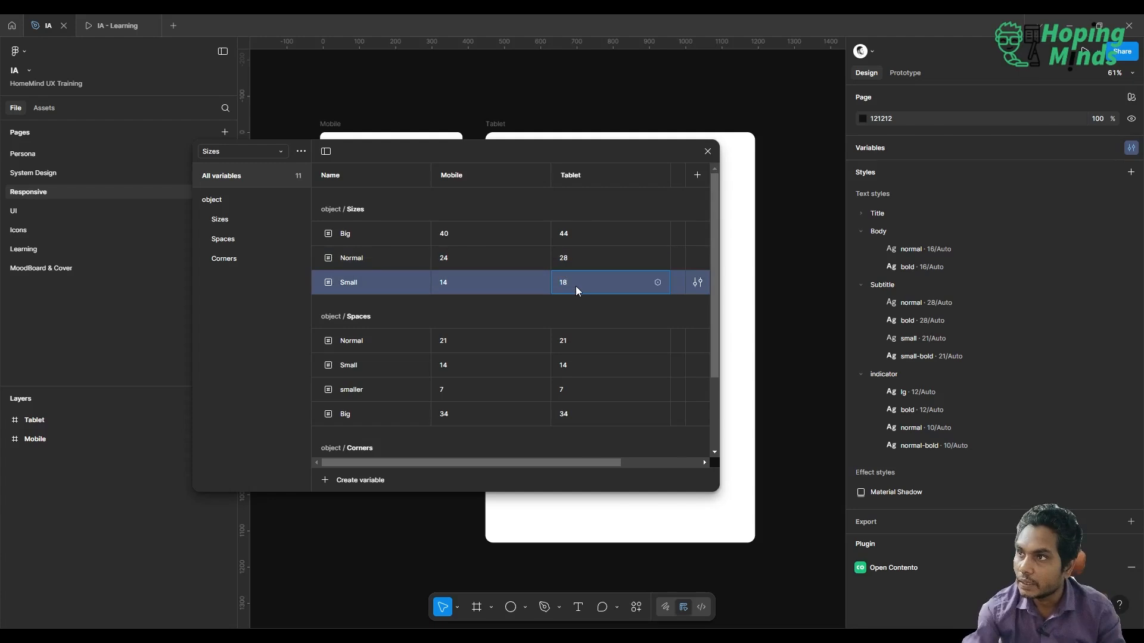
scroll(576, 286, down, 3)
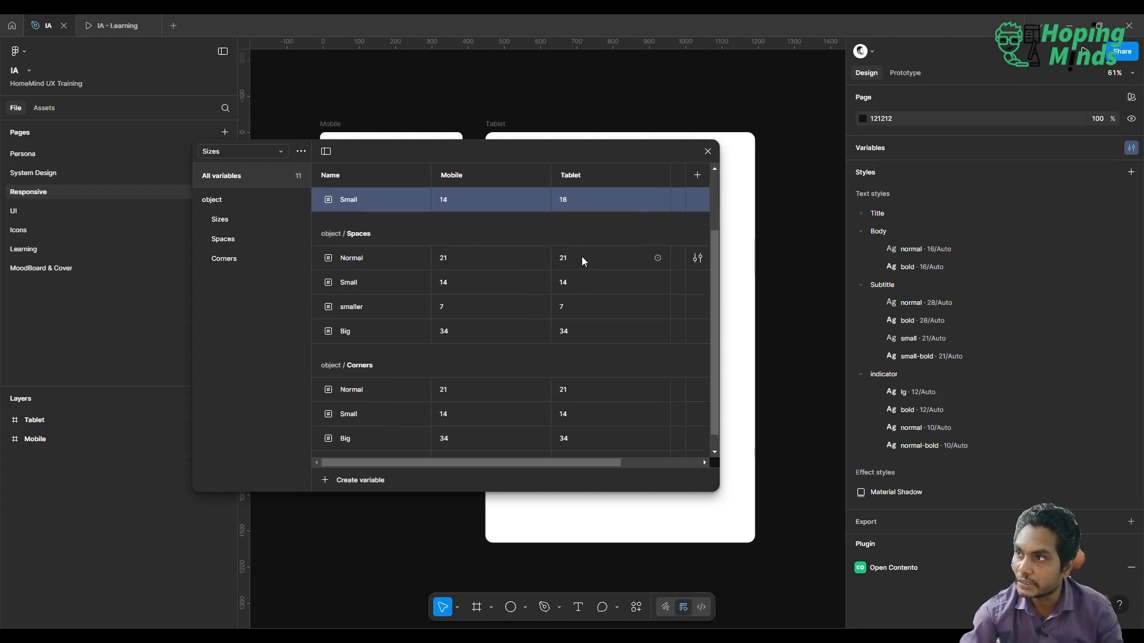
- Set the Tablet mode values in the object/Spaces group to 25 for Normal, 18 for Small, 12 for smaller and 38 for Big
double_click(582, 259)
click(582, 257)
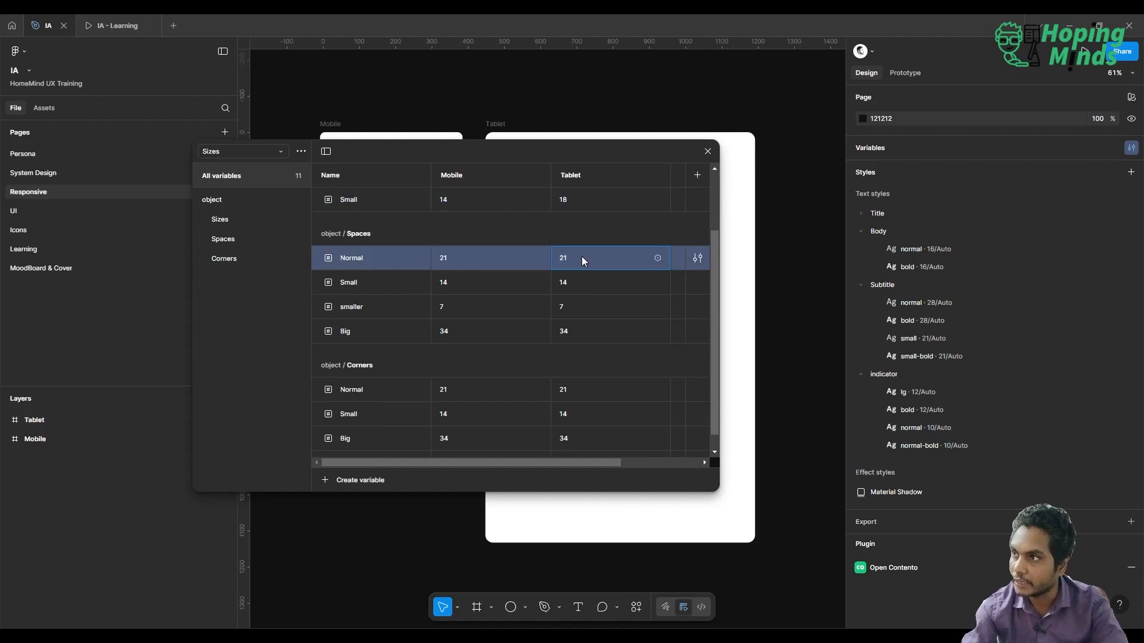
text(5)
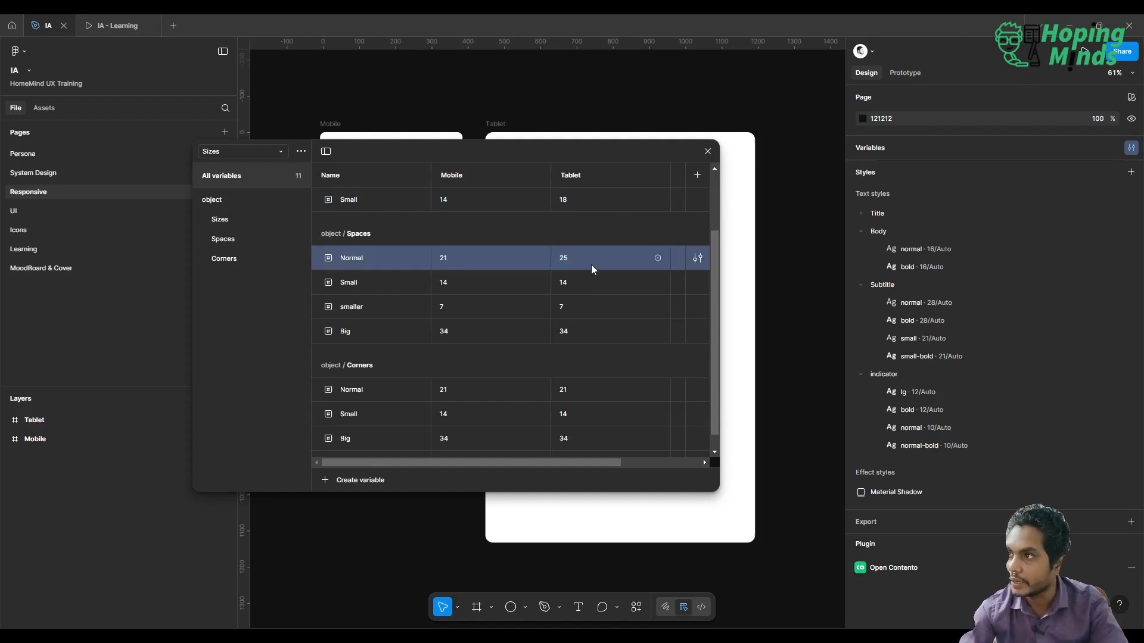
double_click(592, 281)
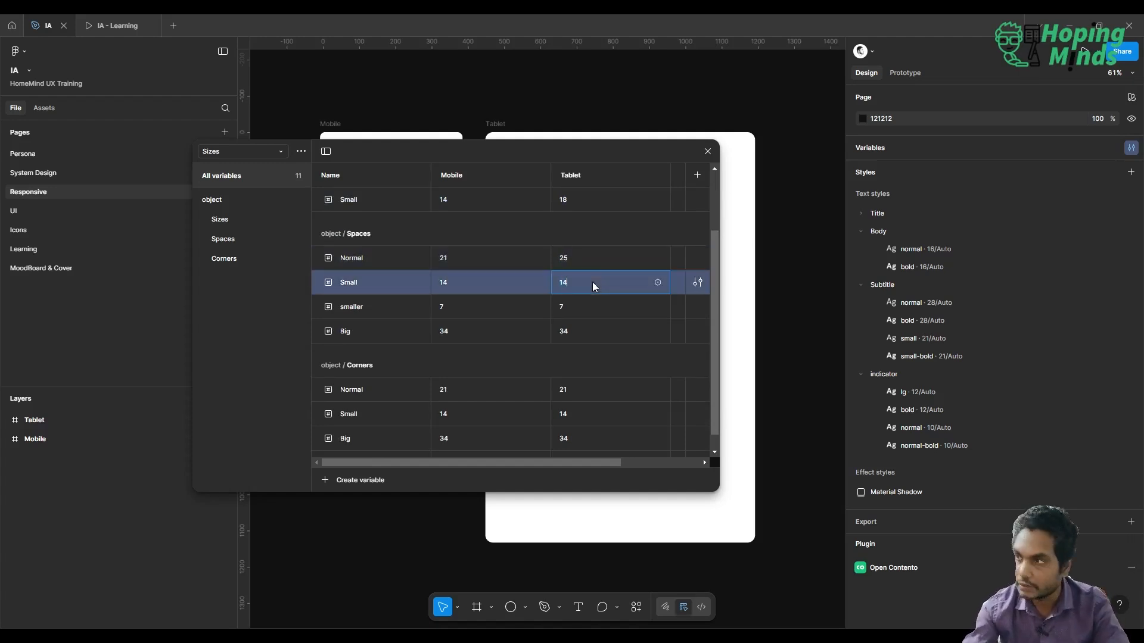
text(1)
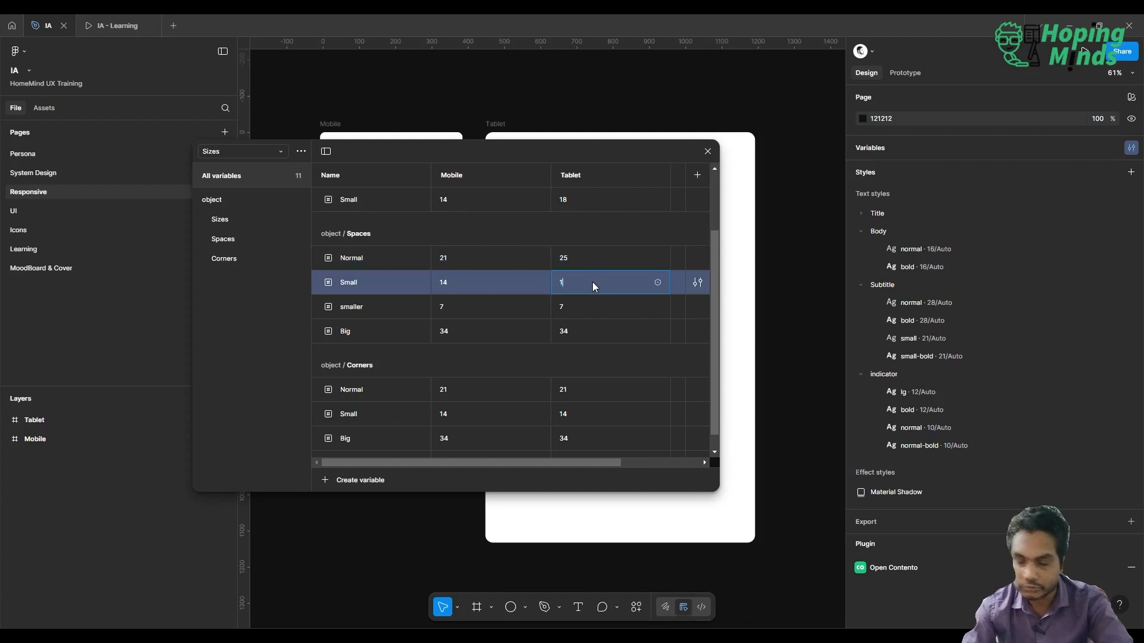
text(8)
double_click(591, 306)
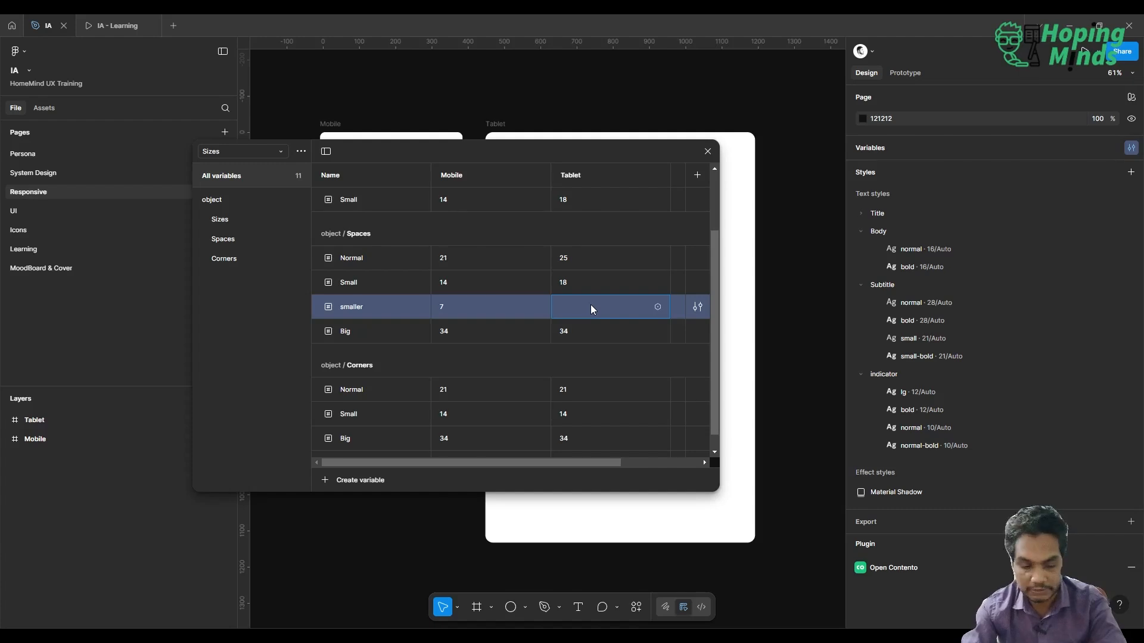
double_click(590, 330)
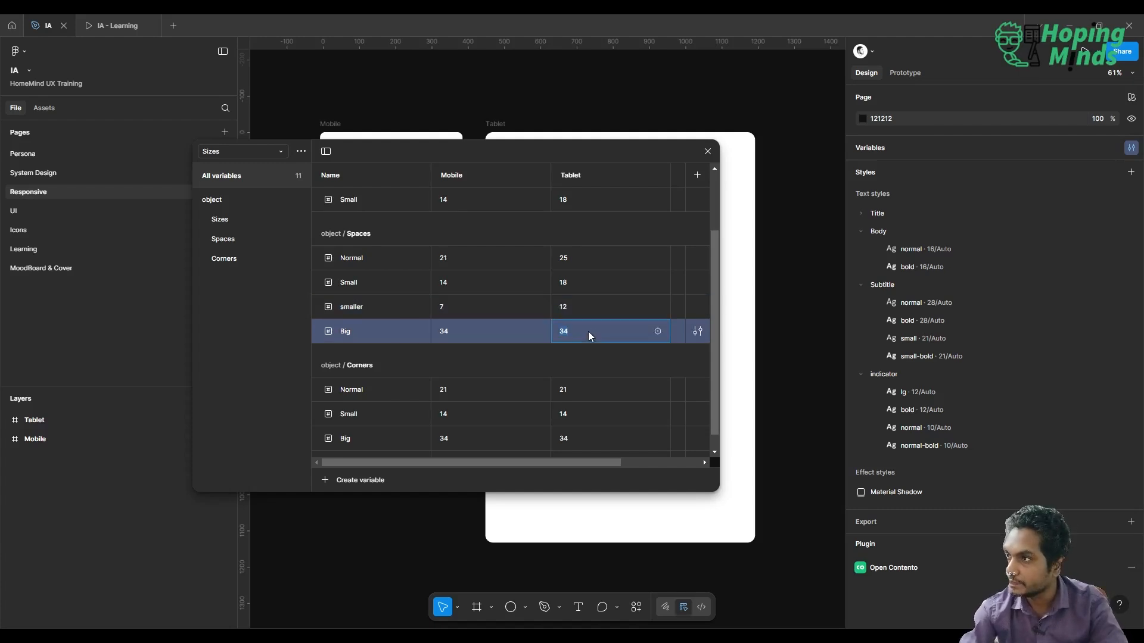
text(3)
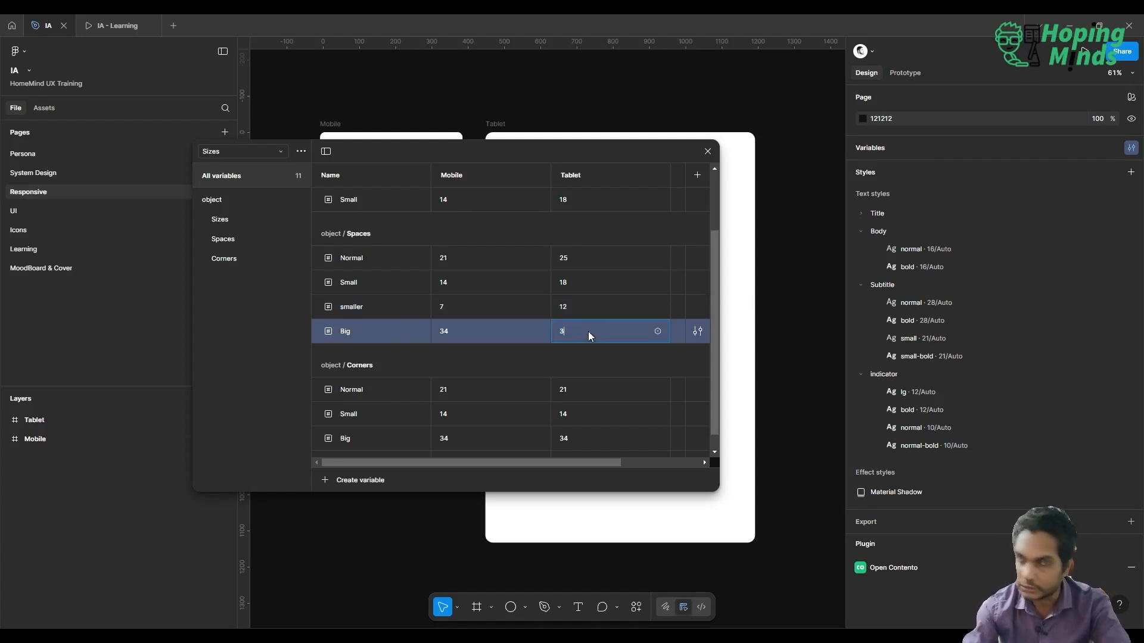
text(8)
key(Return)
- Set the Tablet mode values in the object/Corners group to 25 for Normal, 18 for Small, 38 for Big and 12 for smaller
scroll(588, 331, down, 1)
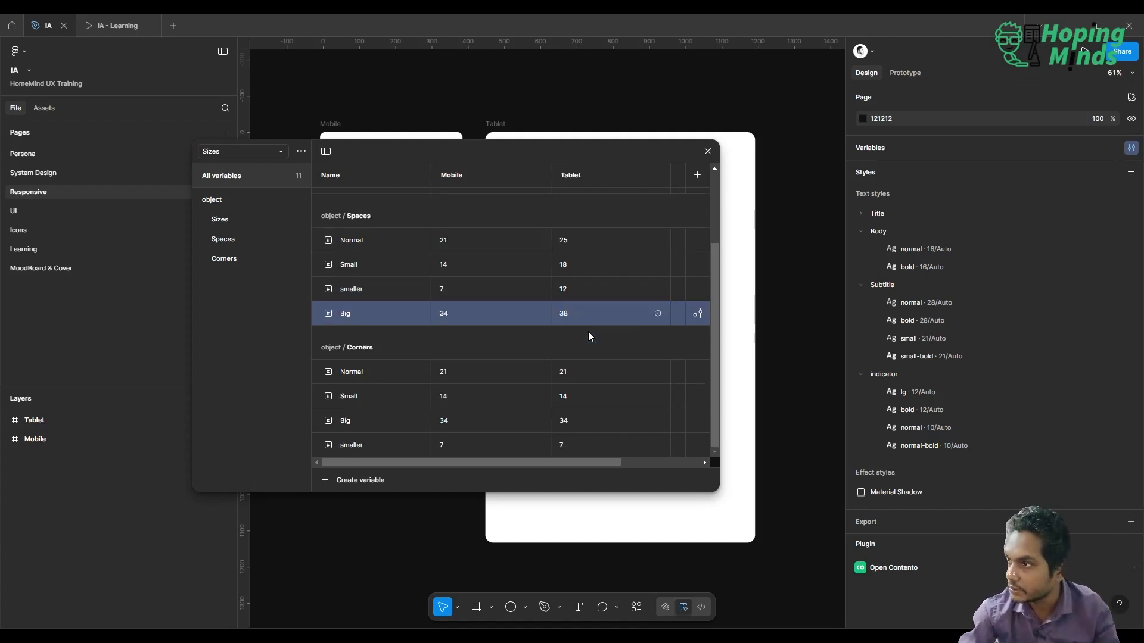
double_click(588, 373)
text(2)
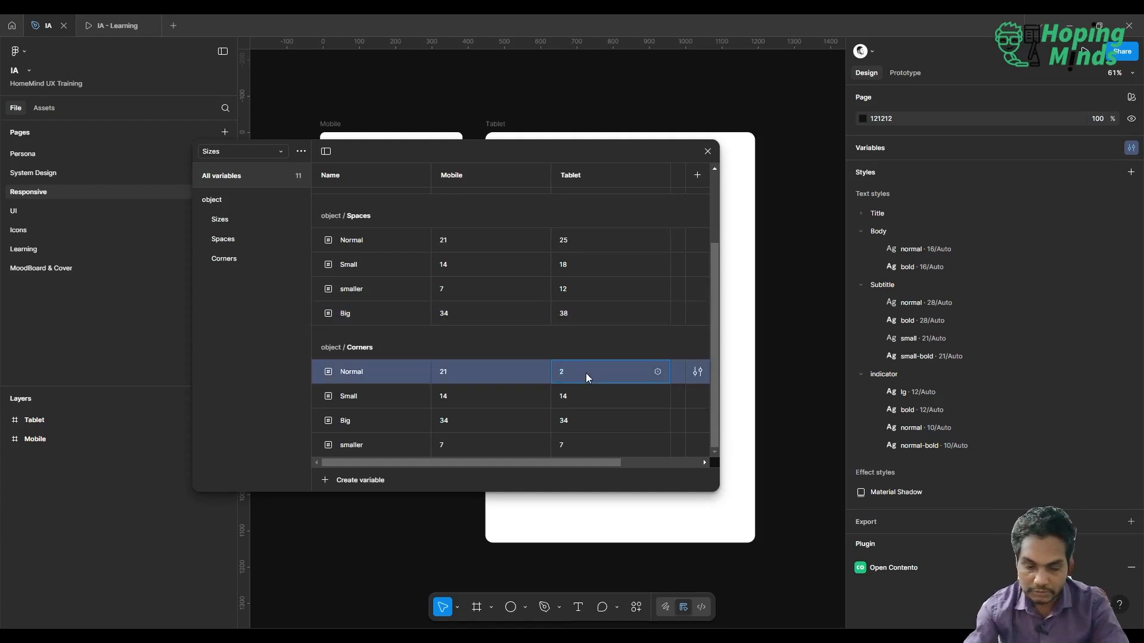
text(5)
key(Return)
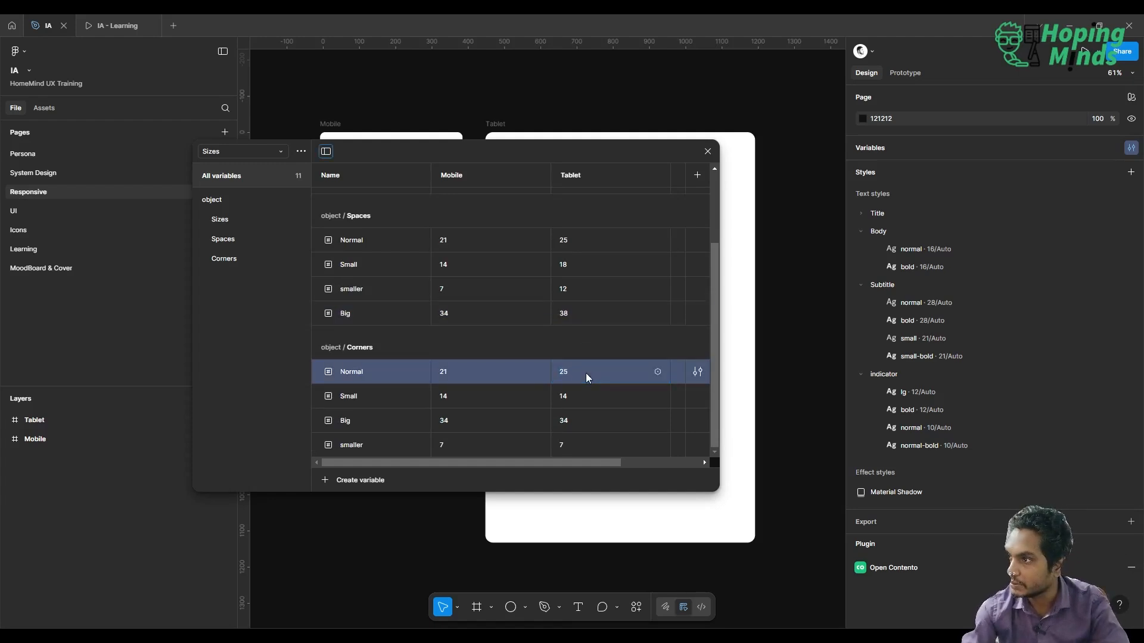
double_click(585, 394)
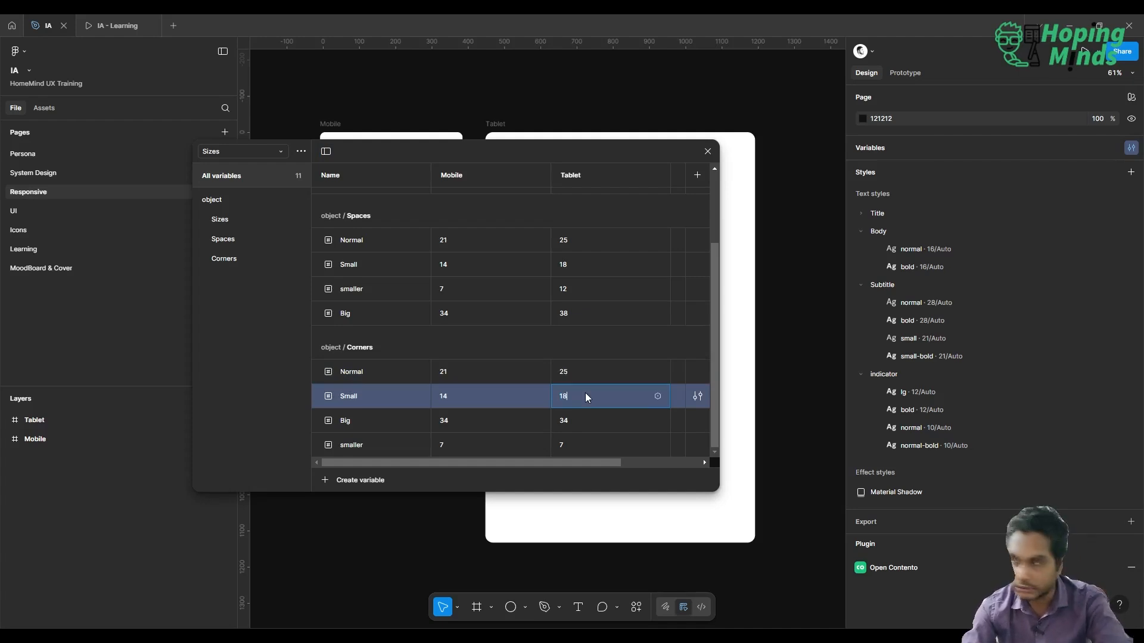
text(18)
double_click(576, 420)
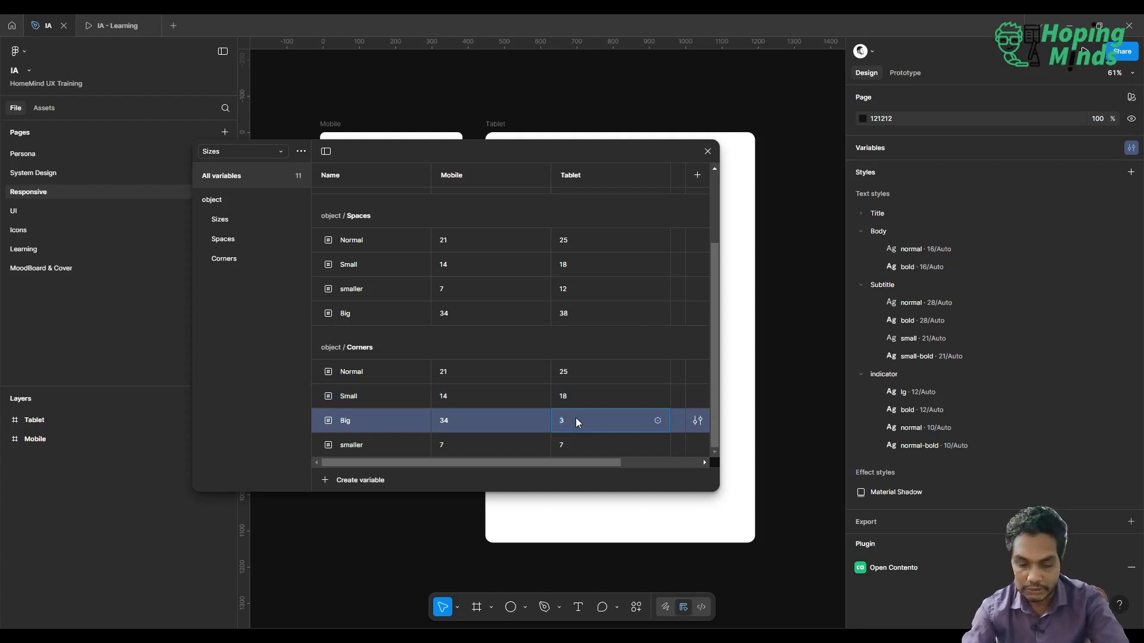
text(38)
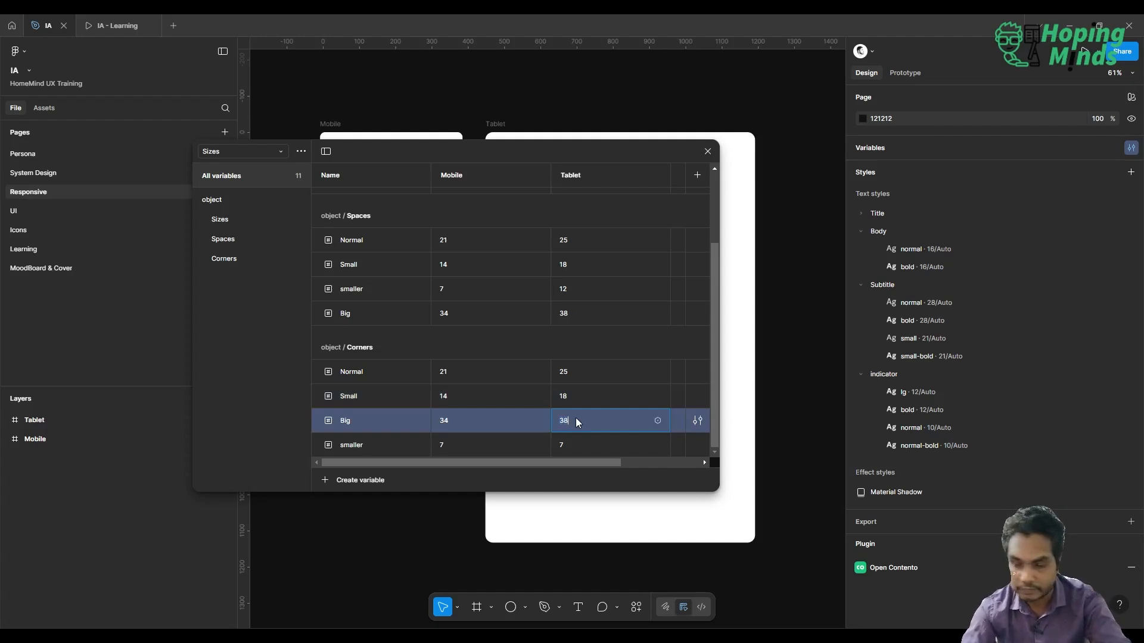
double_click(576, 445)
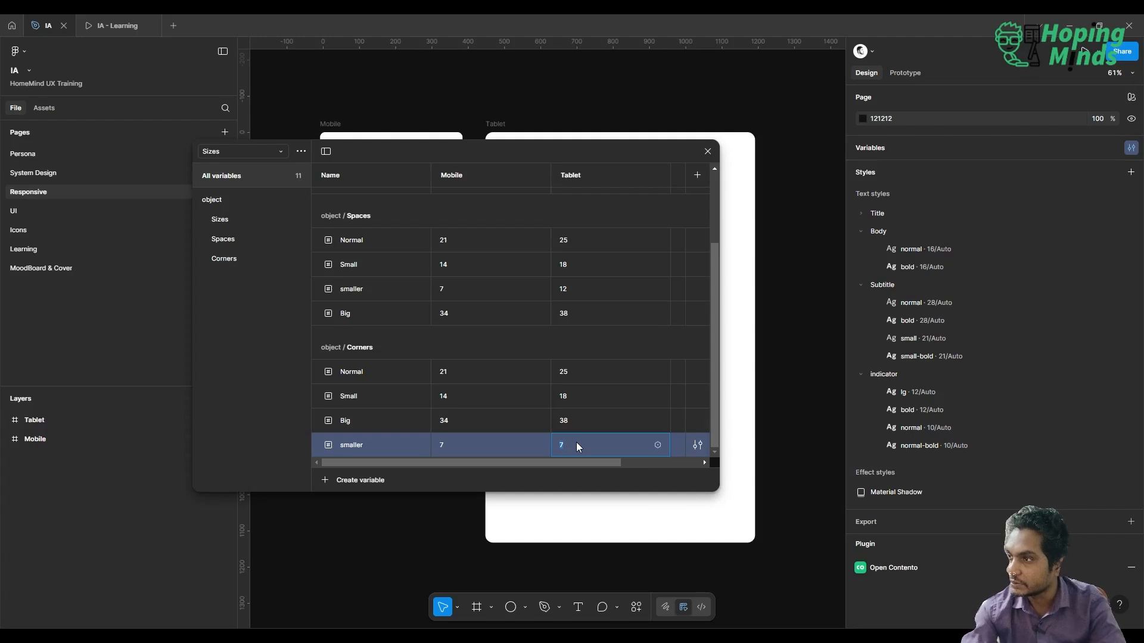
text(12)
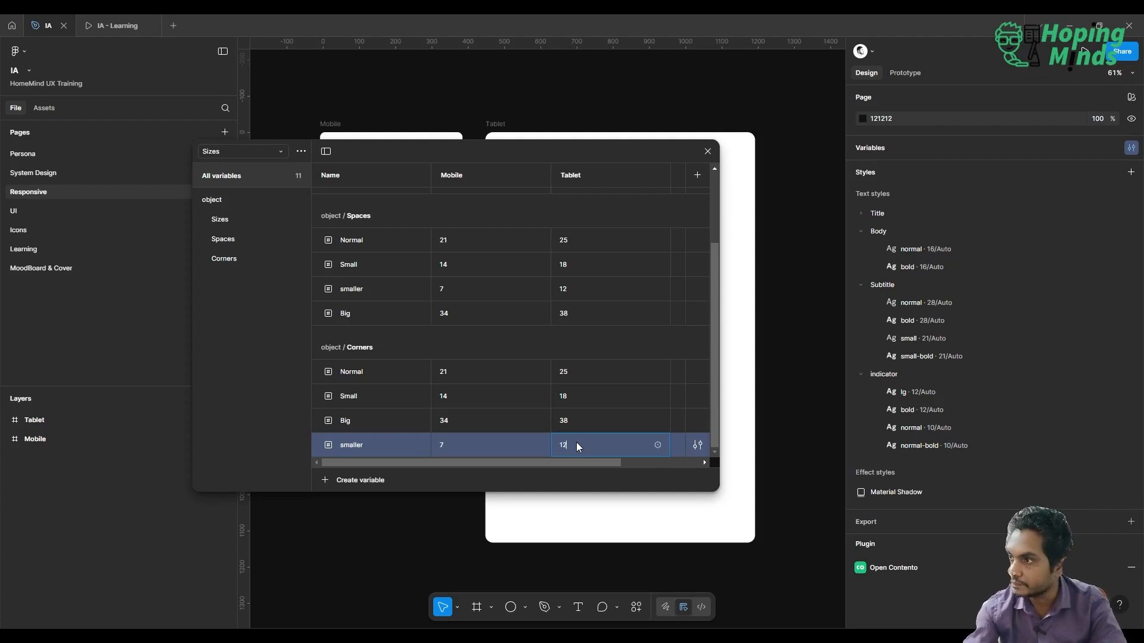
key(Return)
- Move the variables window clear of the frames and apply the Sizes collection's Mobile mode to the Mobile frame
scroll(540, 255, up, 2)
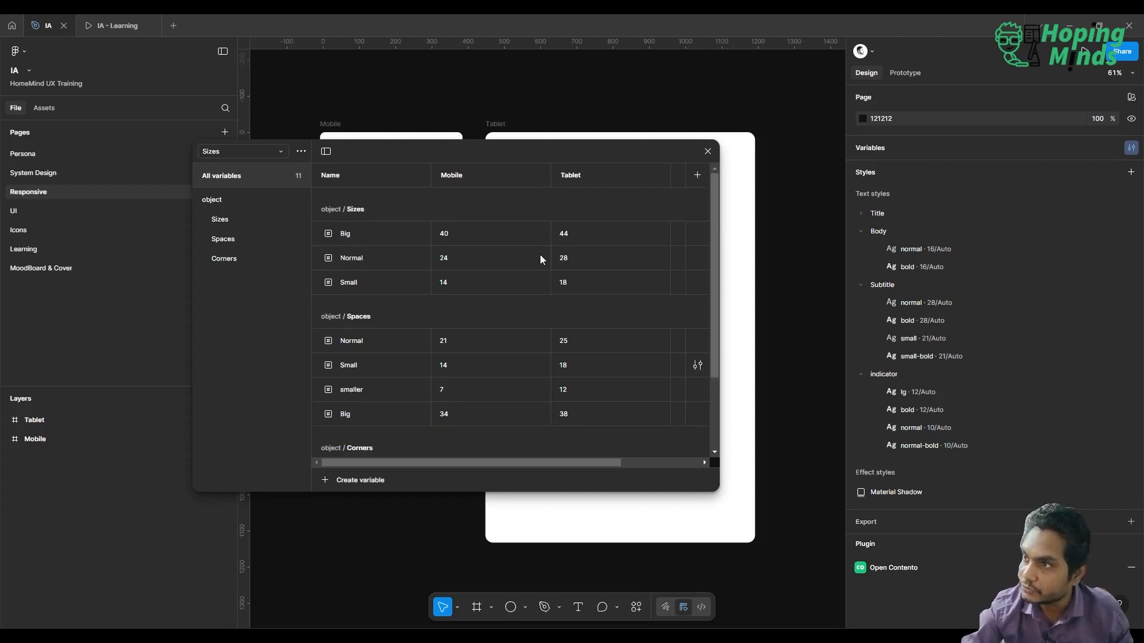
scroll(540, 255, down, 2)
scroll(556, 267, up, 2)
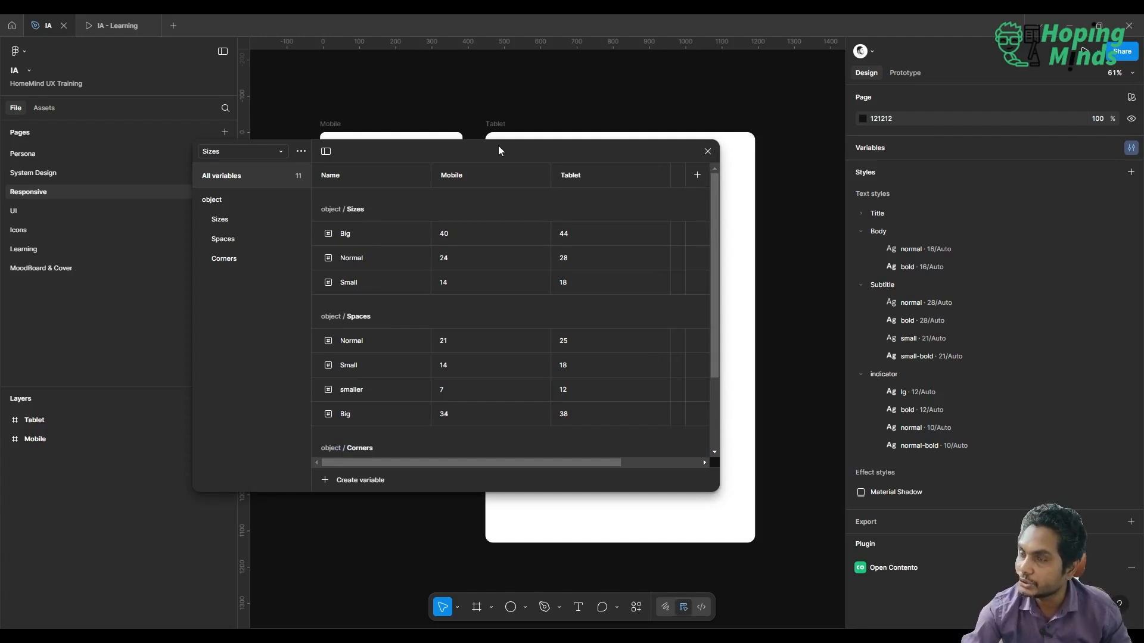
drag(495, 150, 430, 324)
click(331, 126)
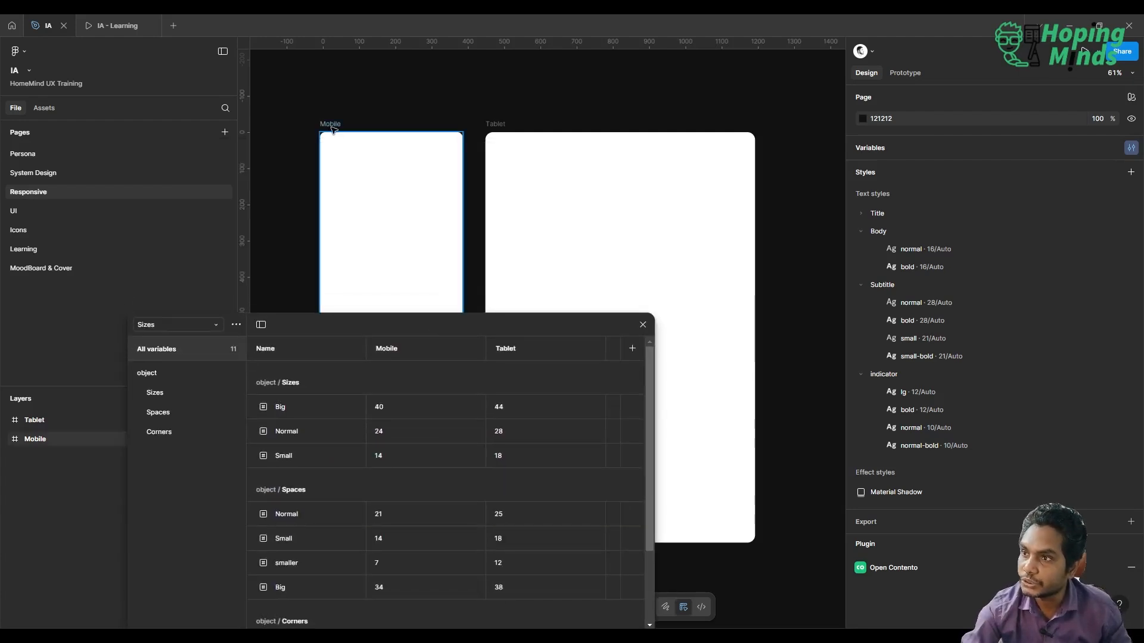
click(331, 126)
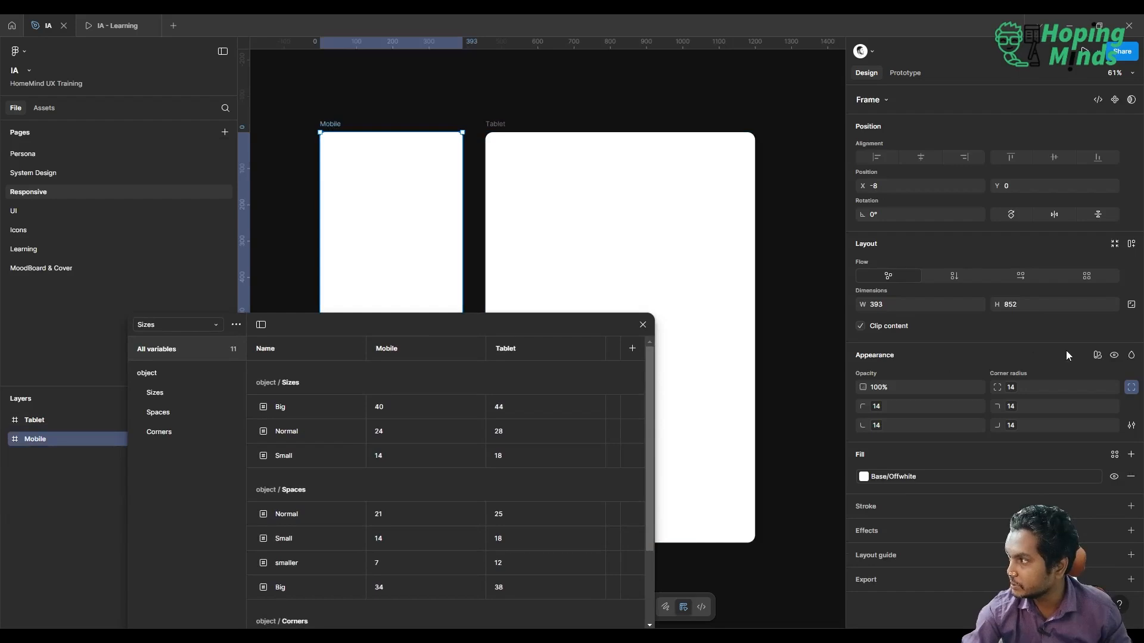
click(1097, 355)
mouse_move(1085, 391)
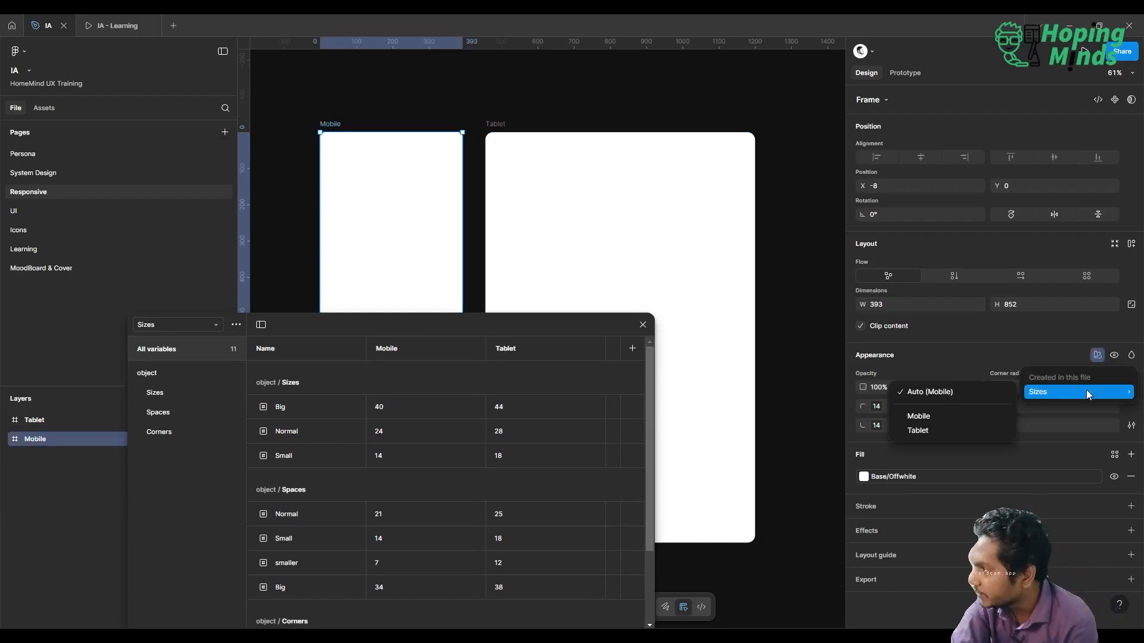
click(939, 417)
- Apply the Sizes collection's Tablet mode to the Tablet frame
click(510, 126)
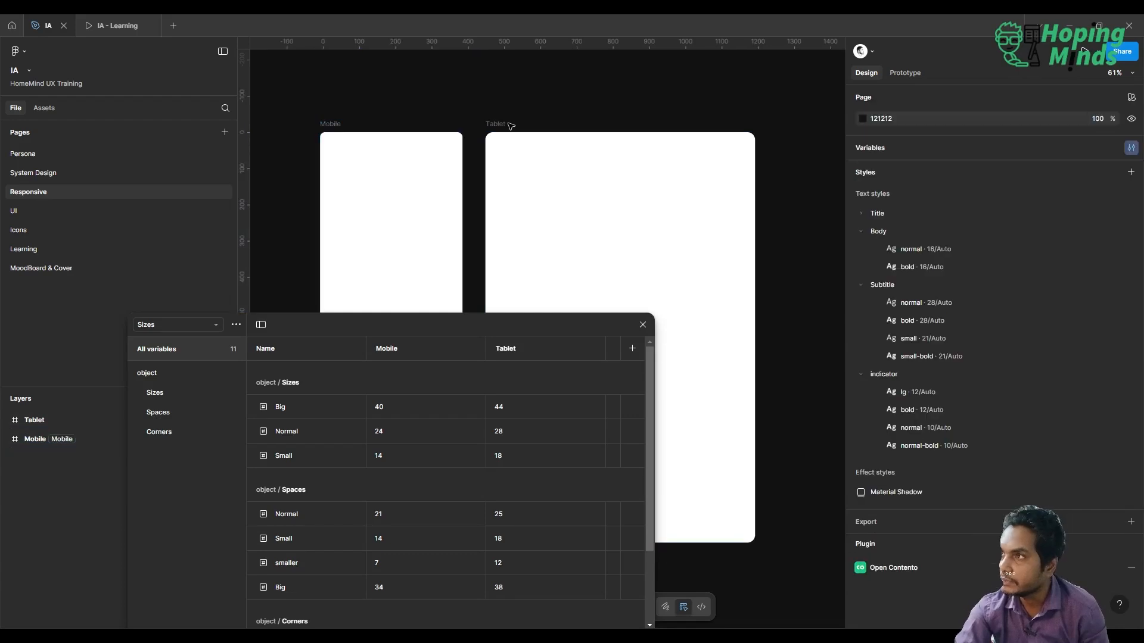
click(500, 124)
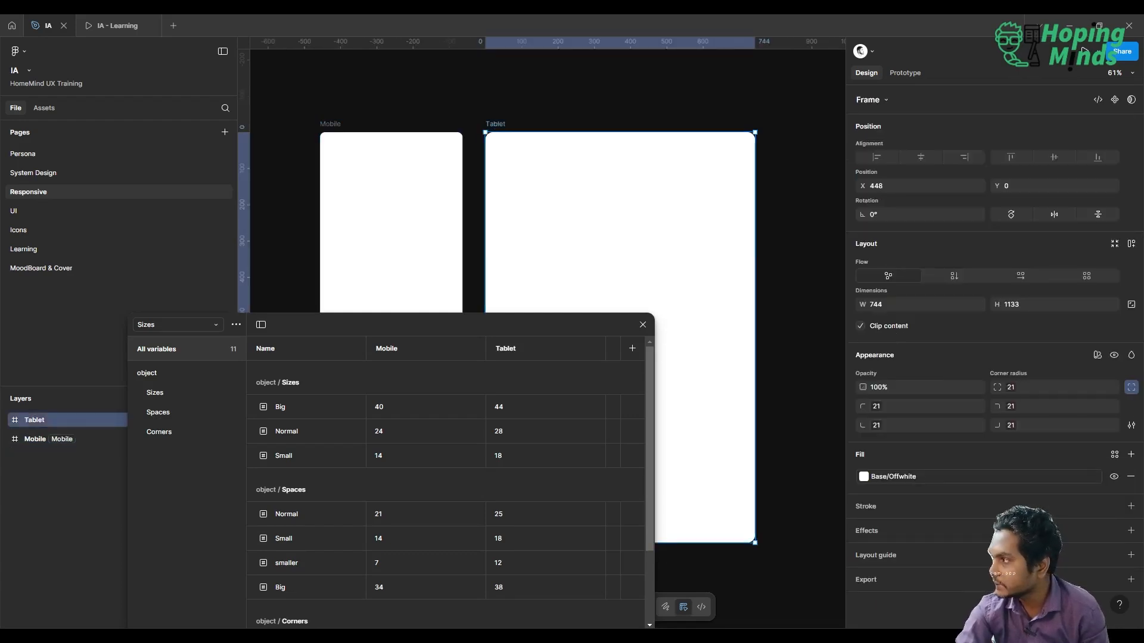
click(1097, 355)
mouse_move(1081, 393)
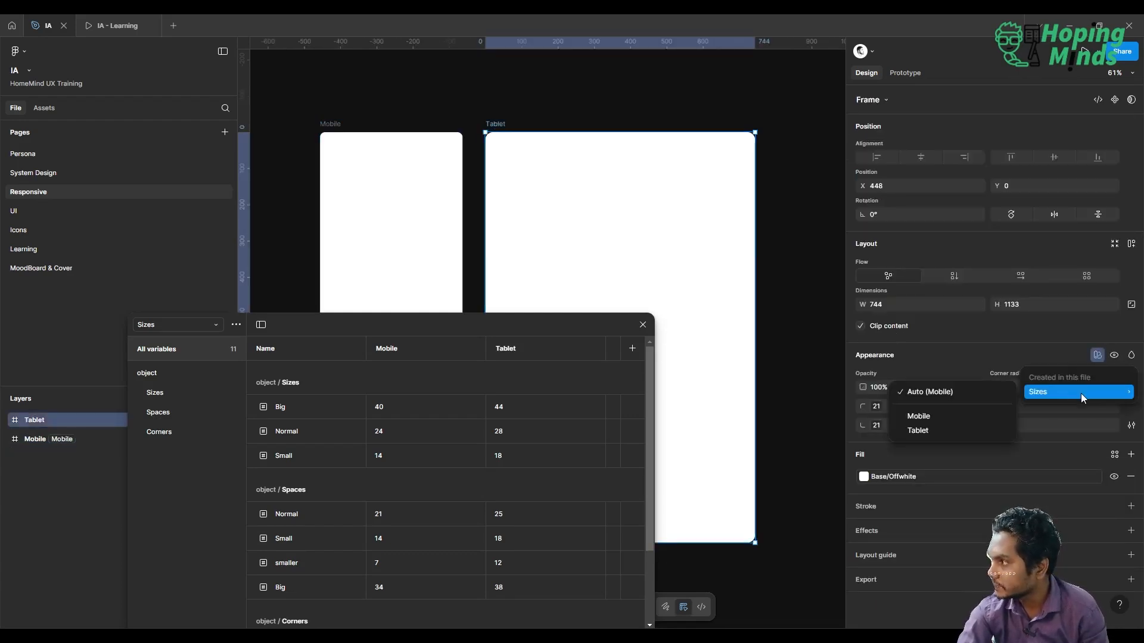
click(942, 430)
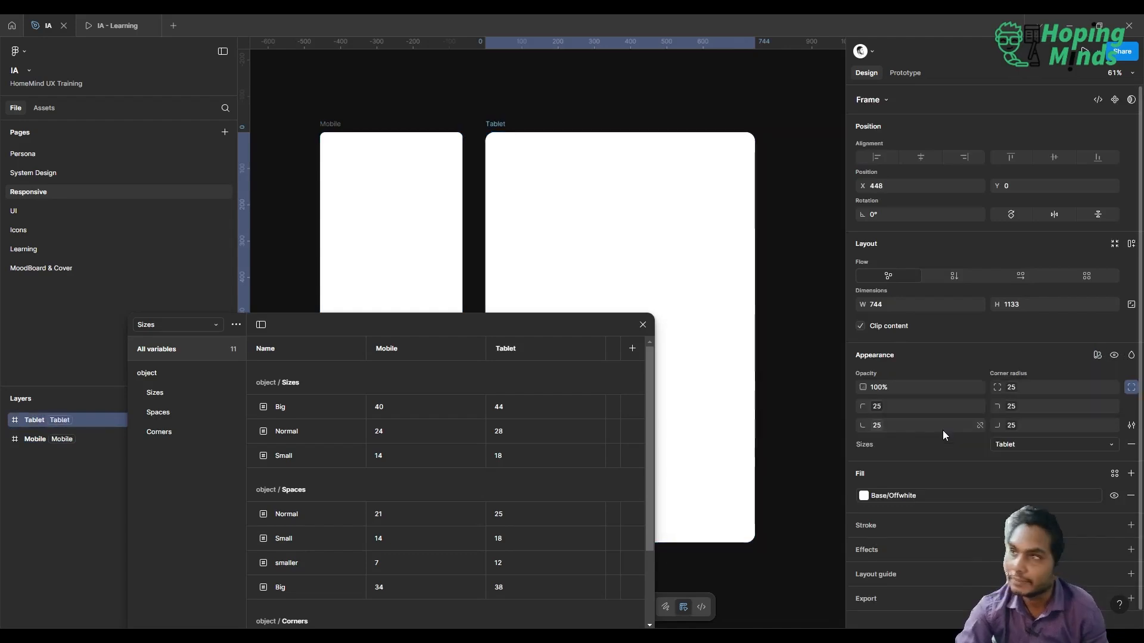
- In the Typography variable collection, rename the Value mode Mobile and add a second mode named Tablet
drag(527, 324, 778, 130)
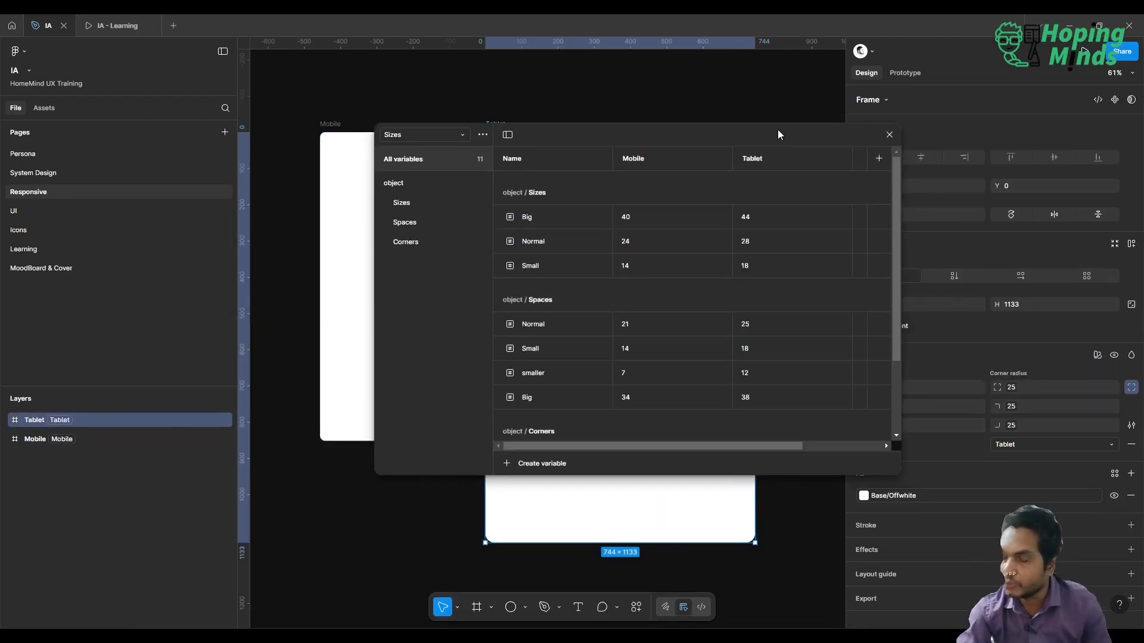
click(434, 134)
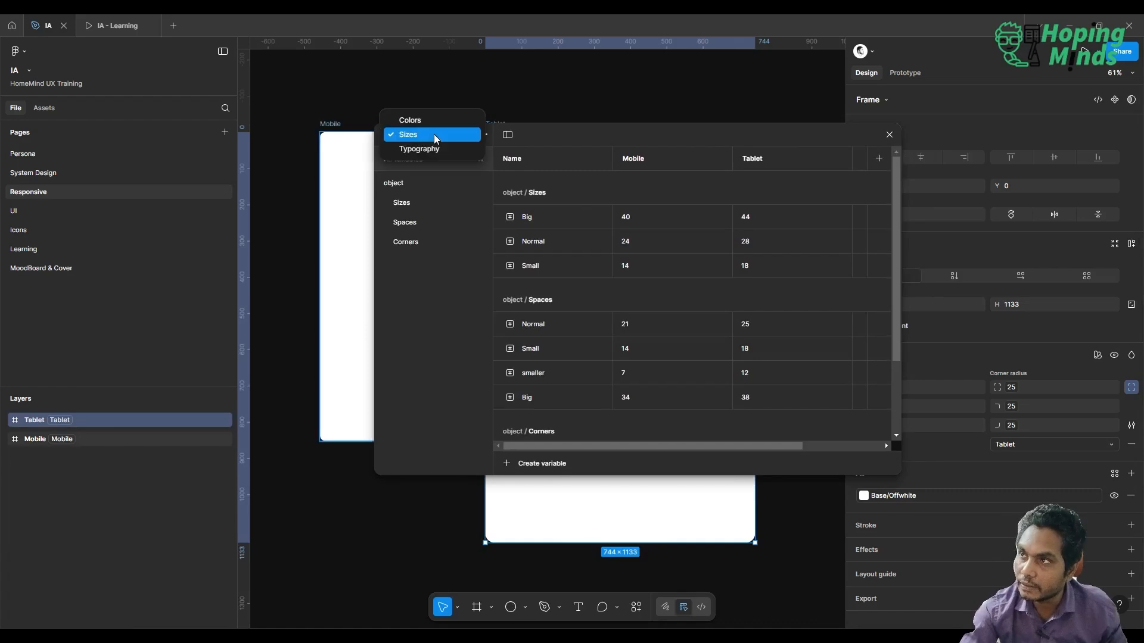
click(437, 150)
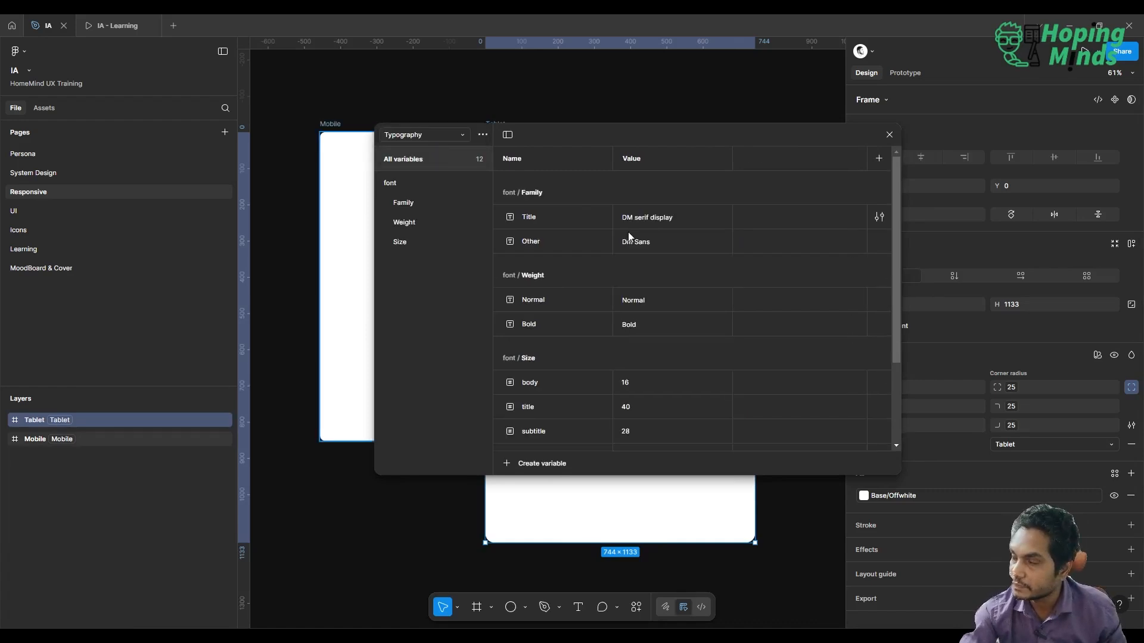
double_click(627, 160)
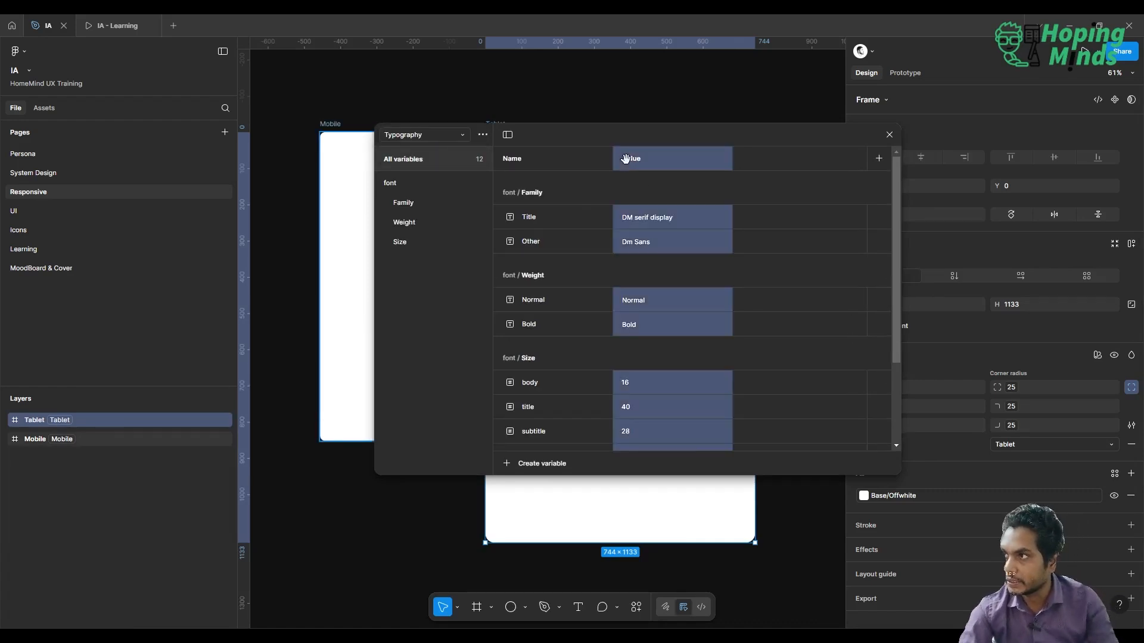
text(Mobile)
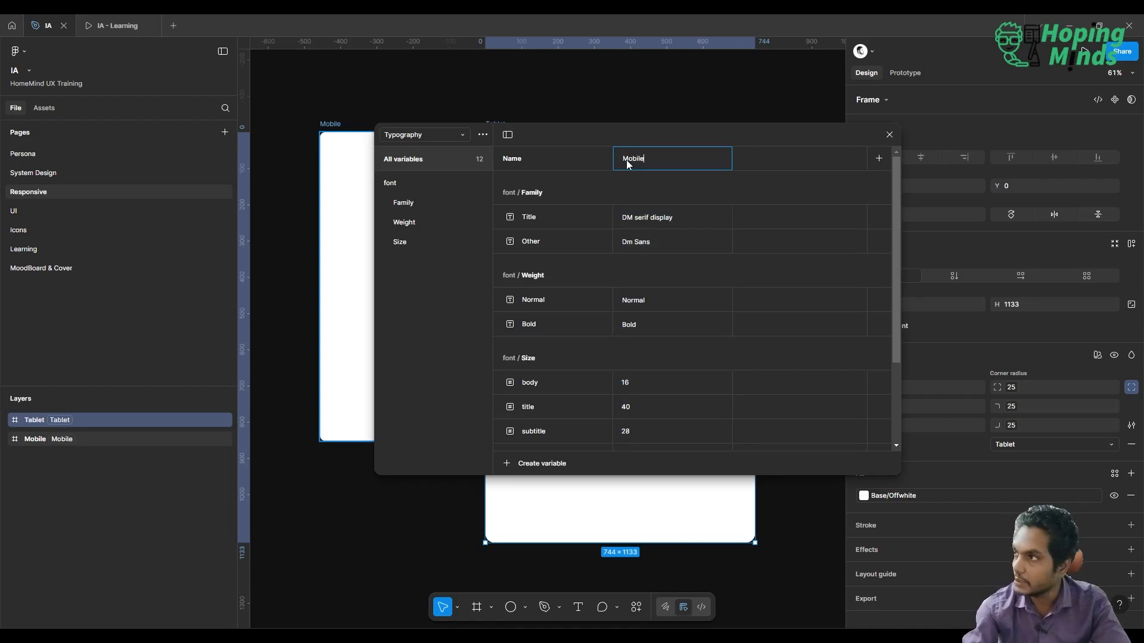
key(Return)
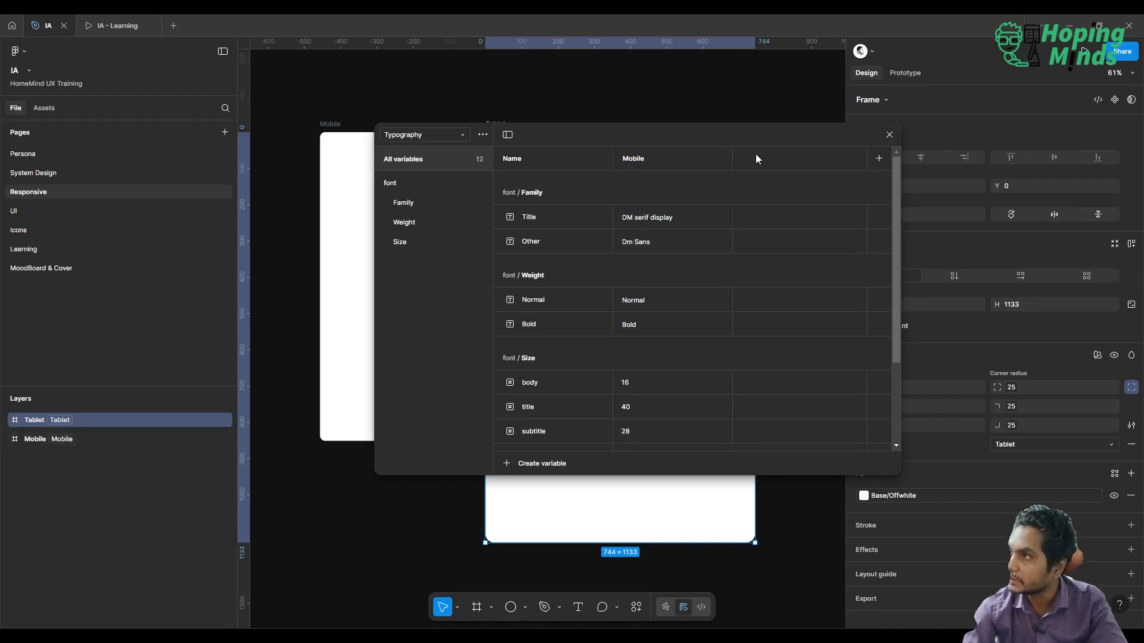
click(879, 158)
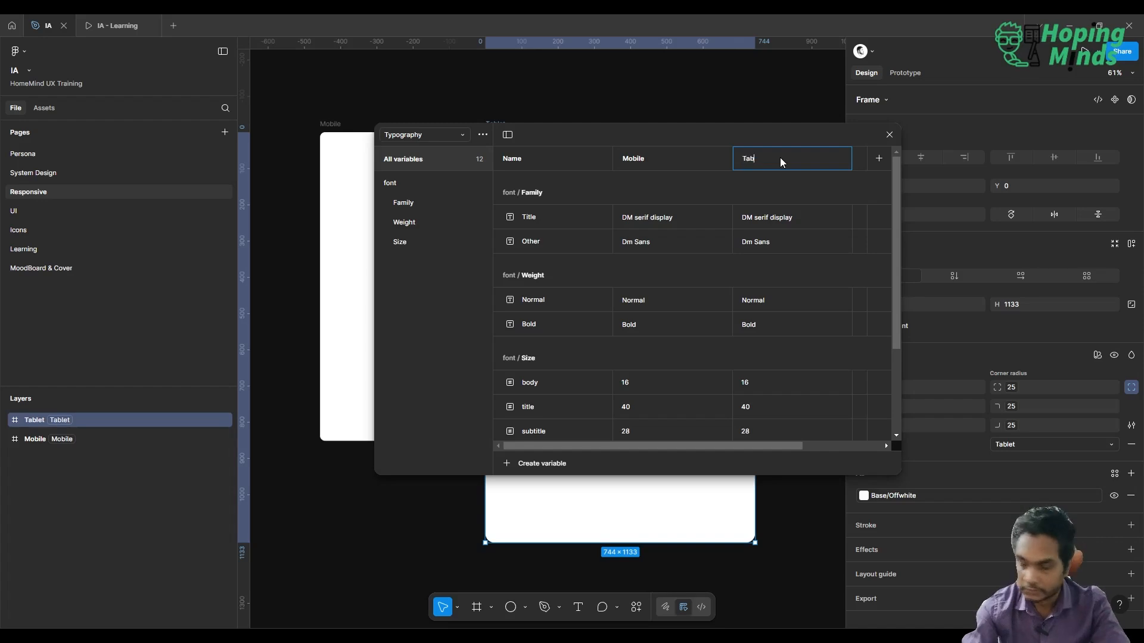
key(Return)
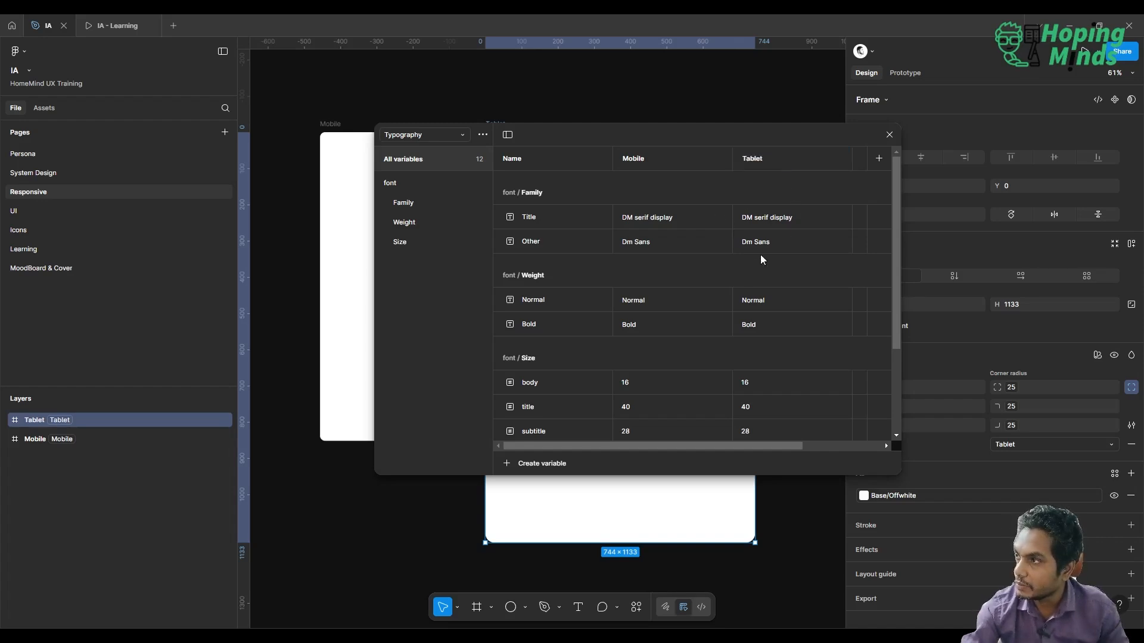
- In the Typography collection's font/Size group, set the Tablet mode value of title to 44
scroll(797, 296, right, 1)
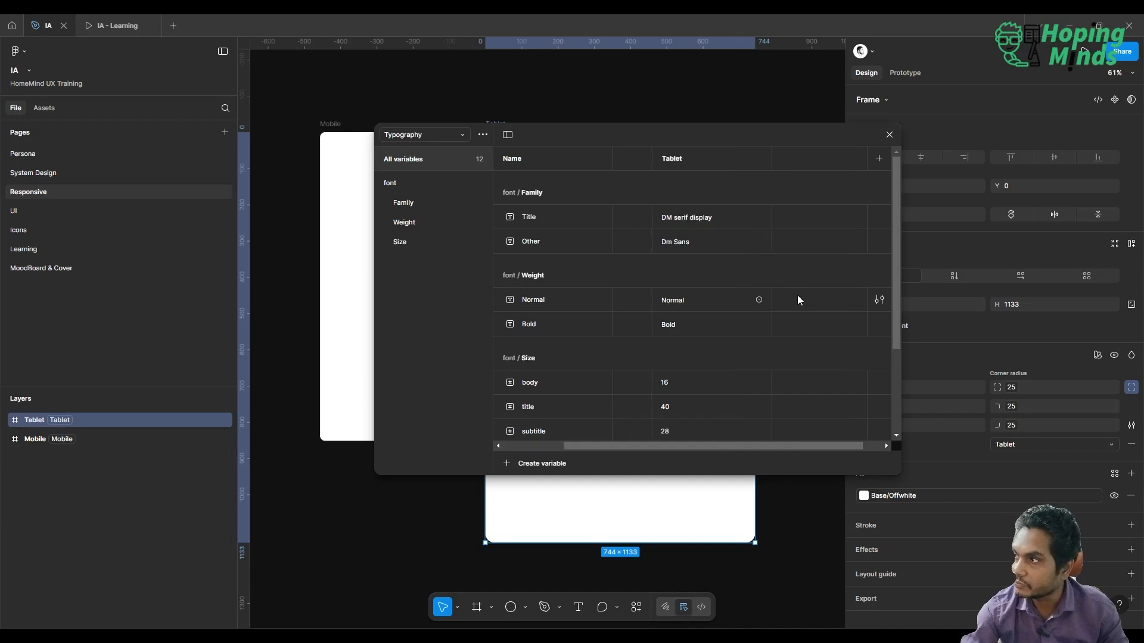
scroll(797, 296, left, 1)
scroll(746, 324, down, 2)
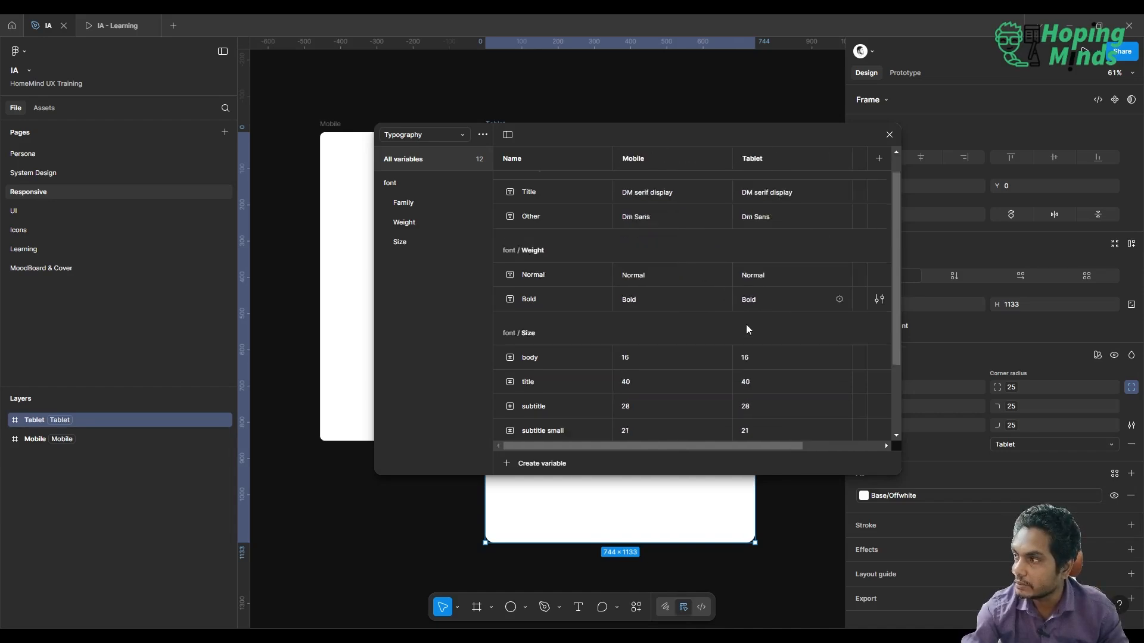
scroll(772, 274, down, 2)
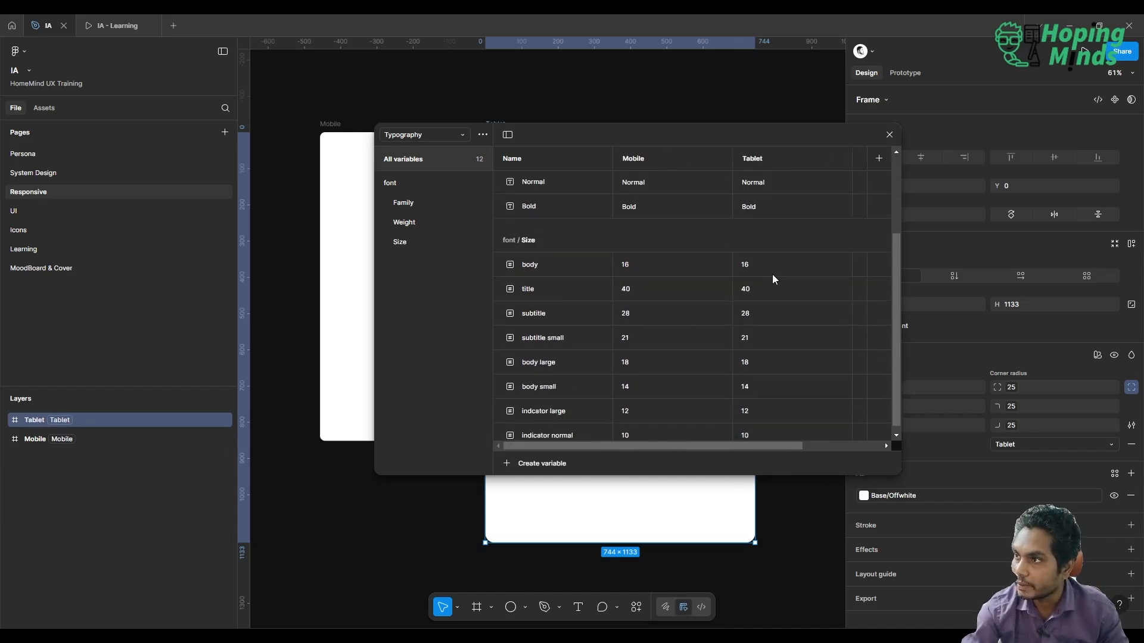
scroll(772, 274, down, 1)
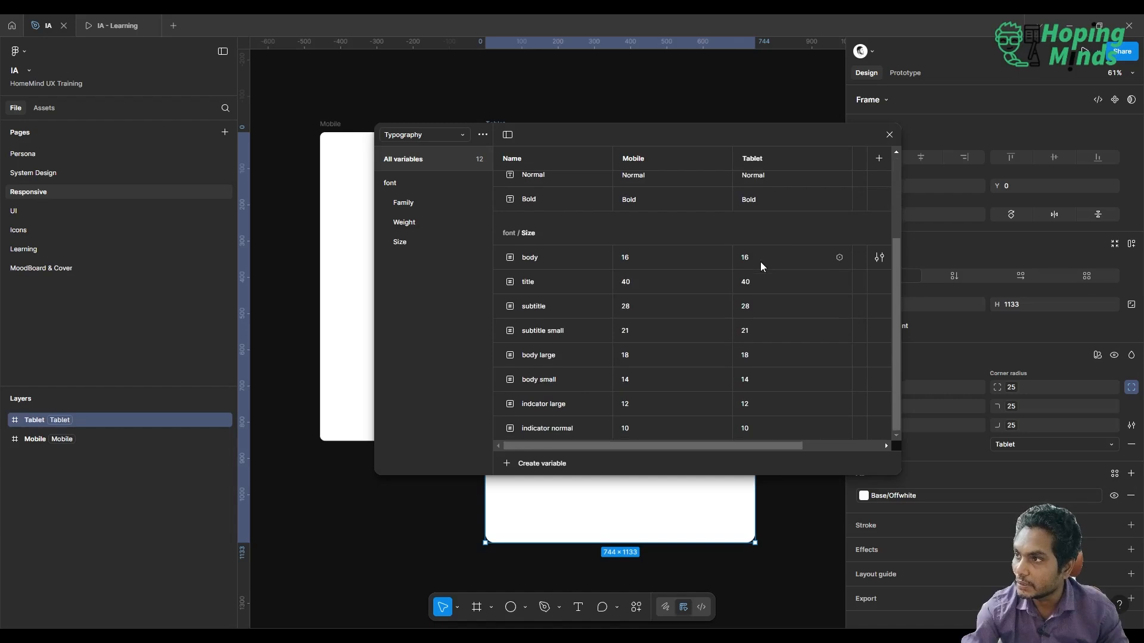
click(760, 262)
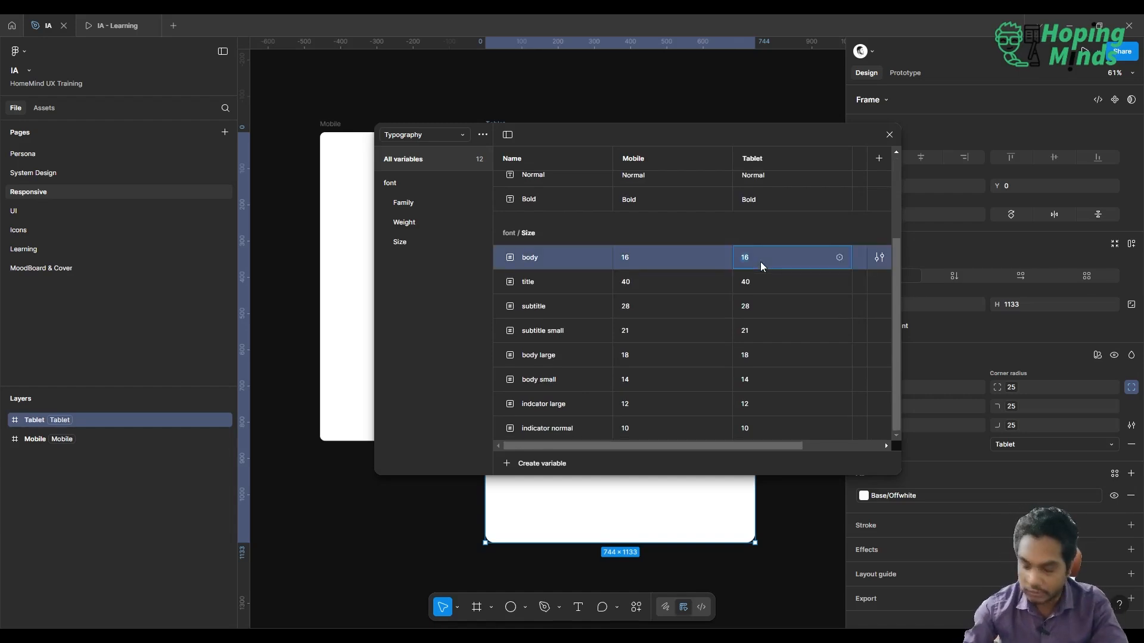
click(763, 279)
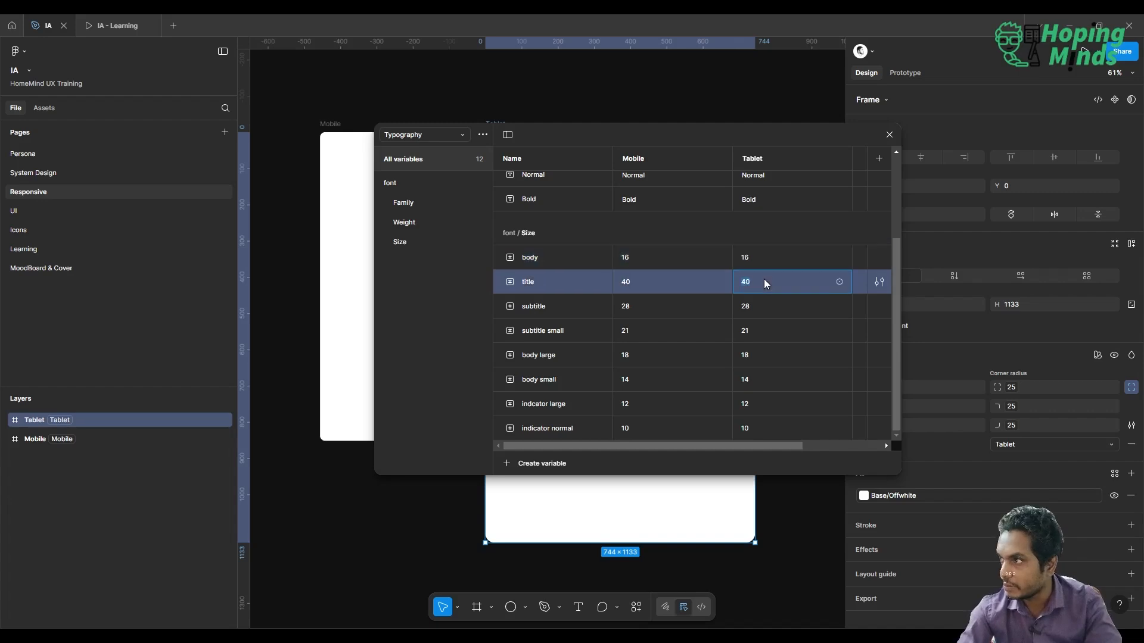
text(4)
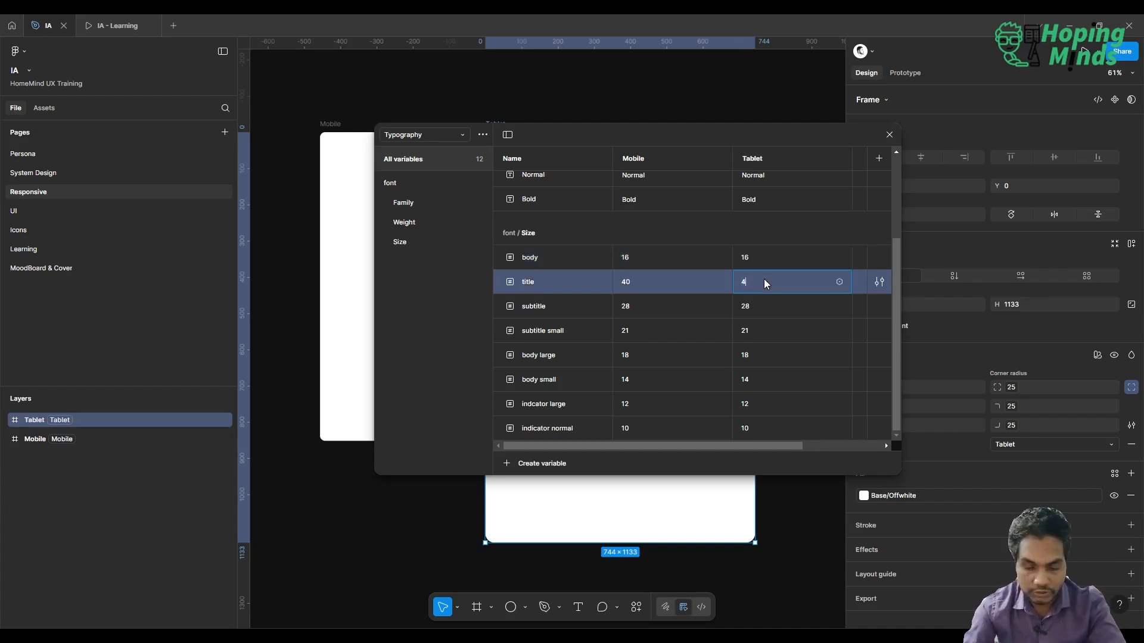
text(4)
key(Return)
- Set the Tablet mode values in the font/Size group to 32 for subtitle and 24 for subtitle small
click(763, 308)
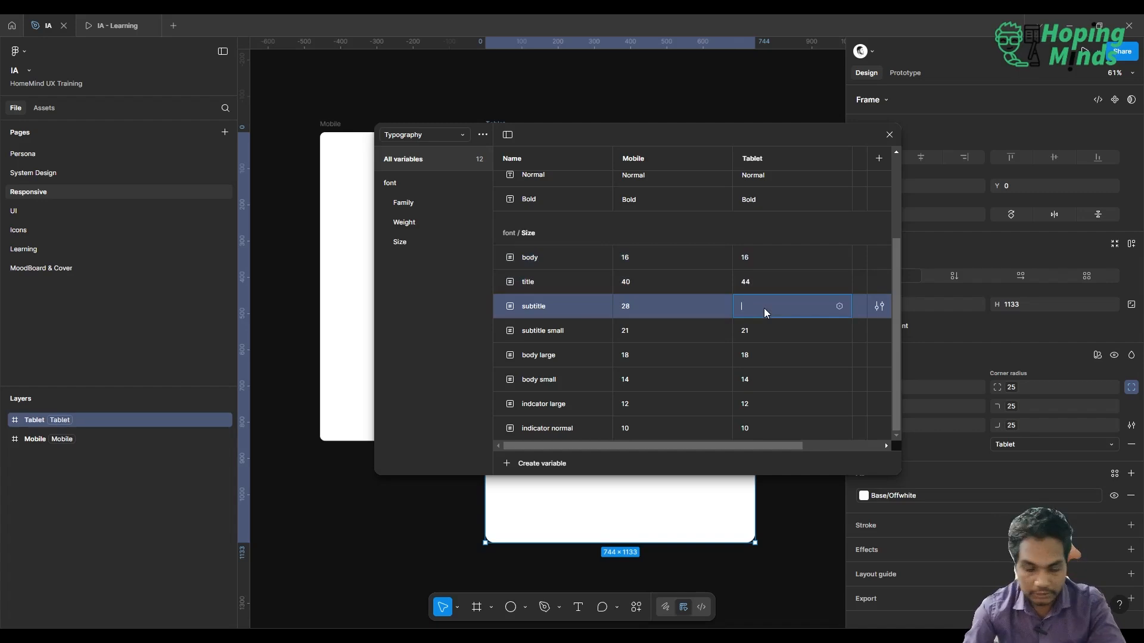
text(32)
click(761, 331)
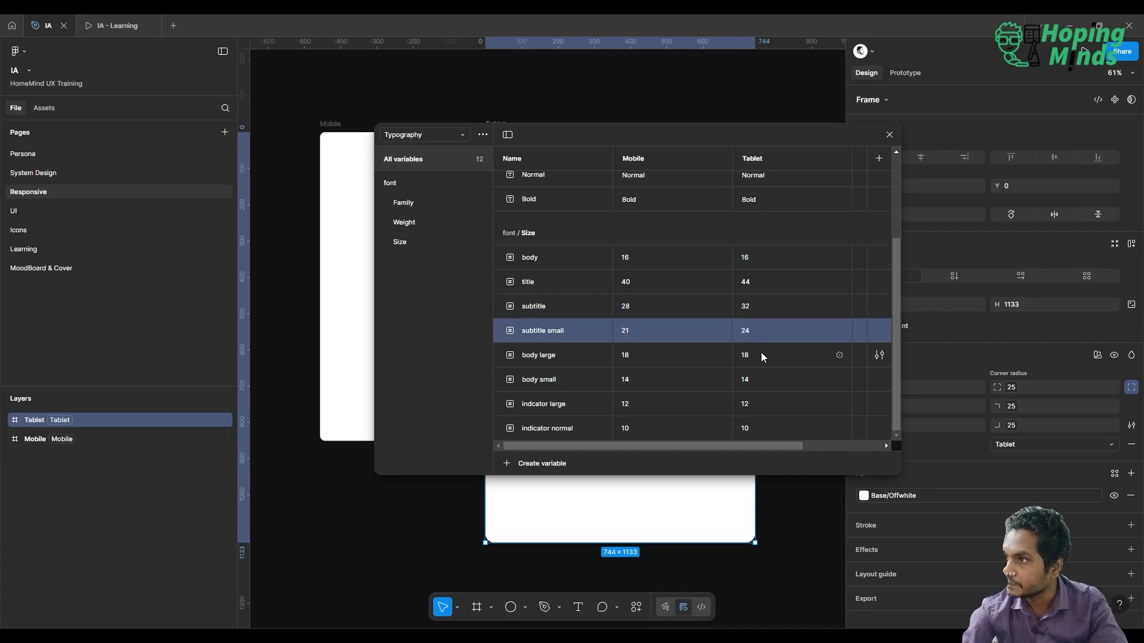
- Set the Tablet mode values in the font/Size group to 16 for body small and 18 for body
click(761, 354)
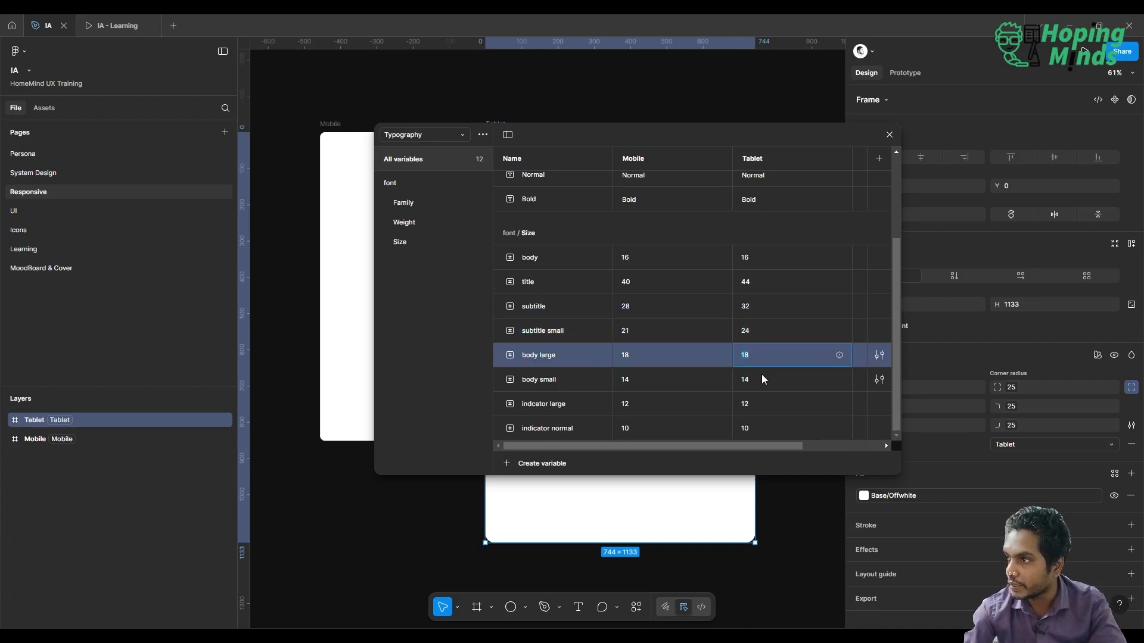
click(762, 378)
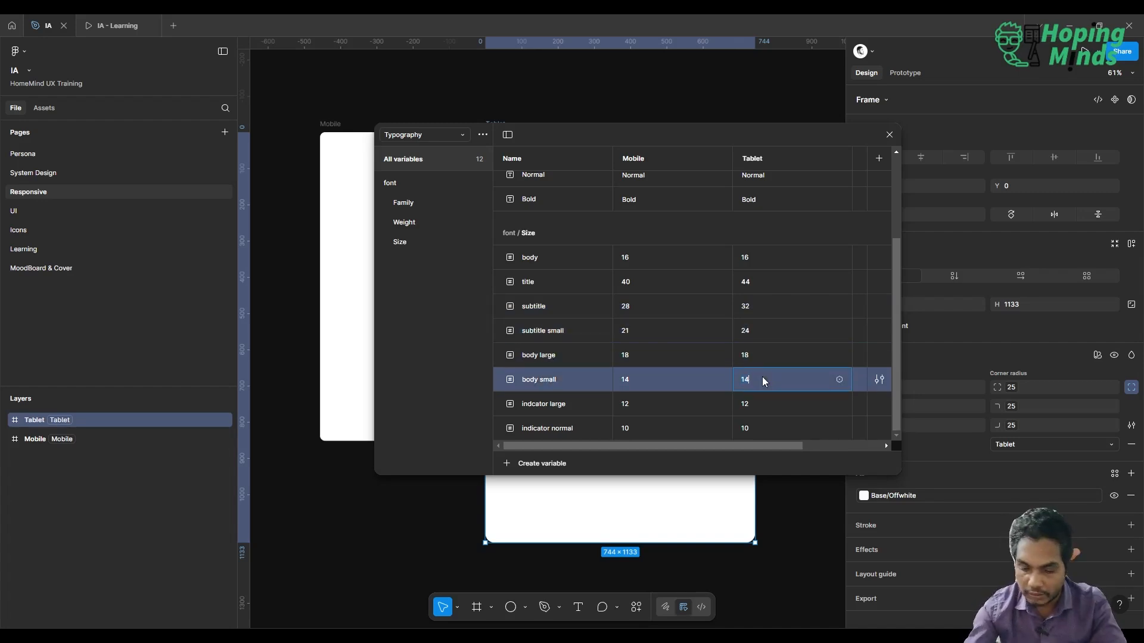
text(16)
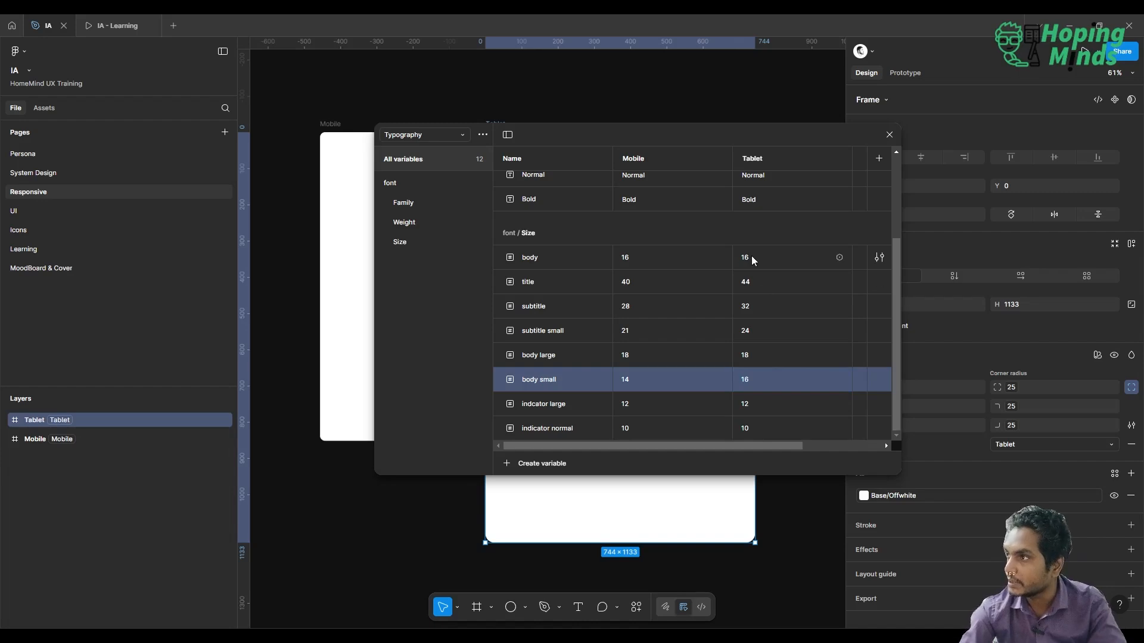
click(752, 257)
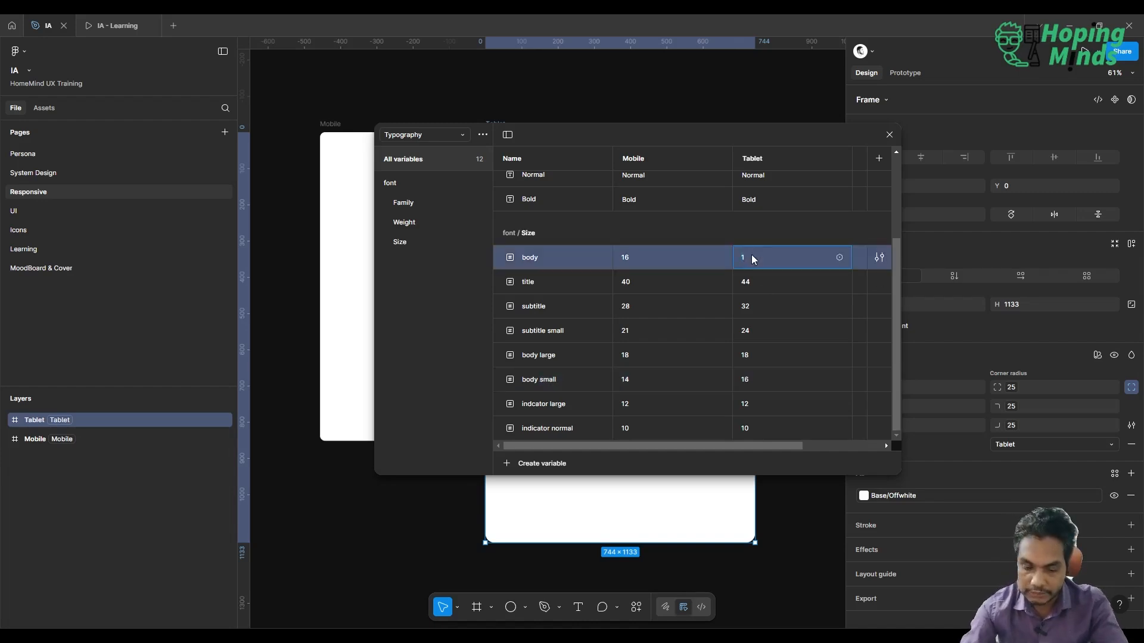
text(18)
key(Return)
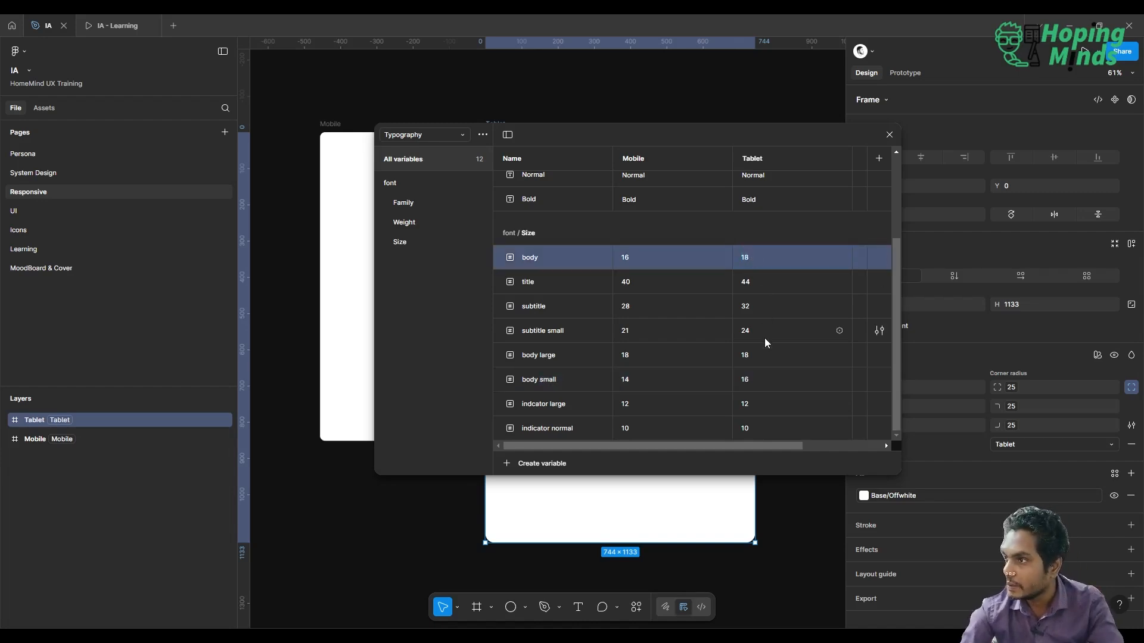
- Review the indicator sizes and the other Typography values for the Tablet mode, and close the variables window
click(756, 404)
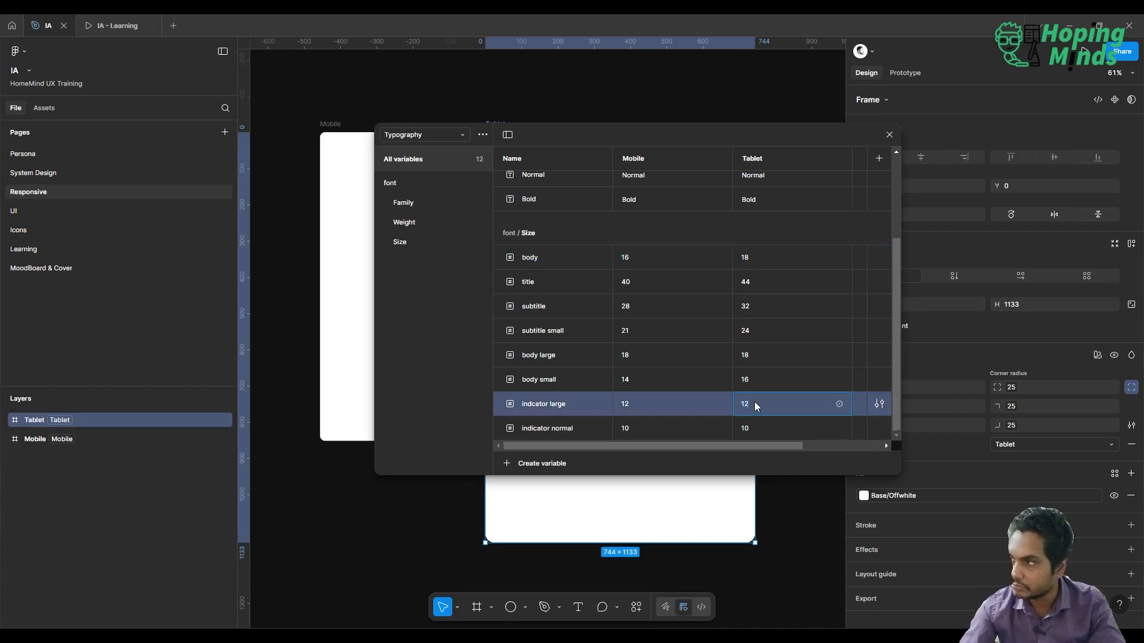
click(760, 424)
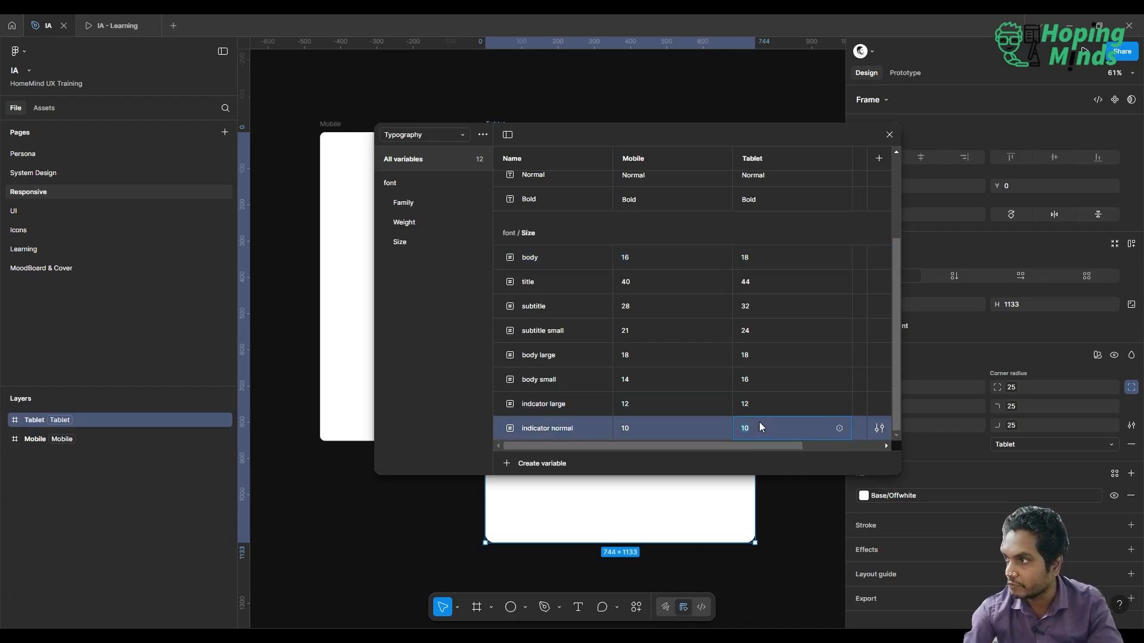
scroll(773, 206, up, 3)
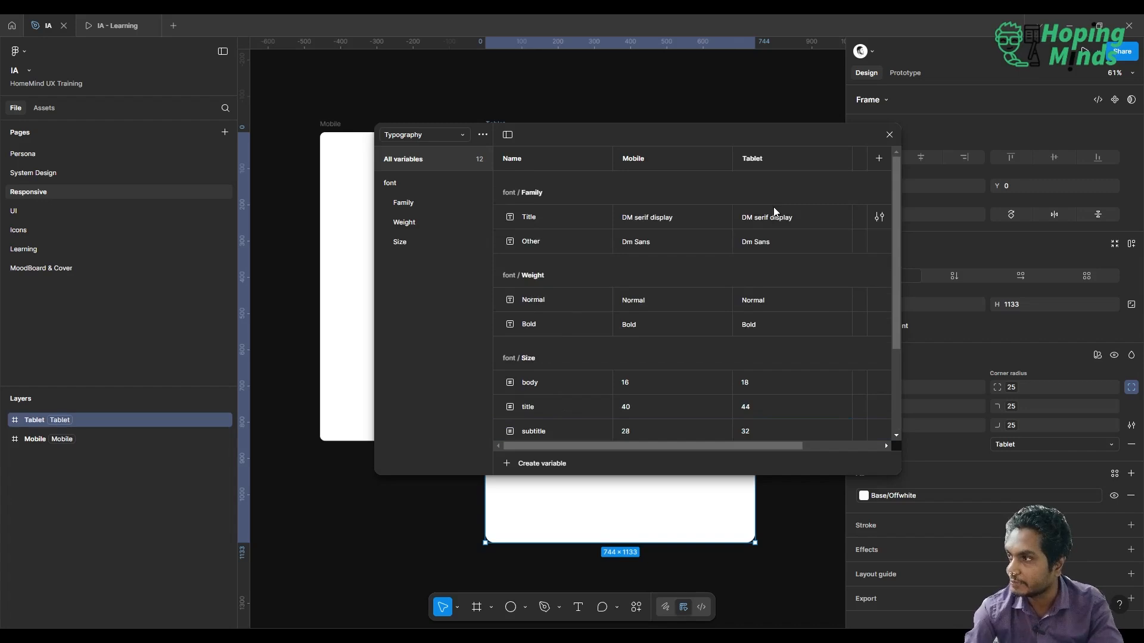
scroll(774, 207, down, 3)
scroll(782, 277, up, 3)
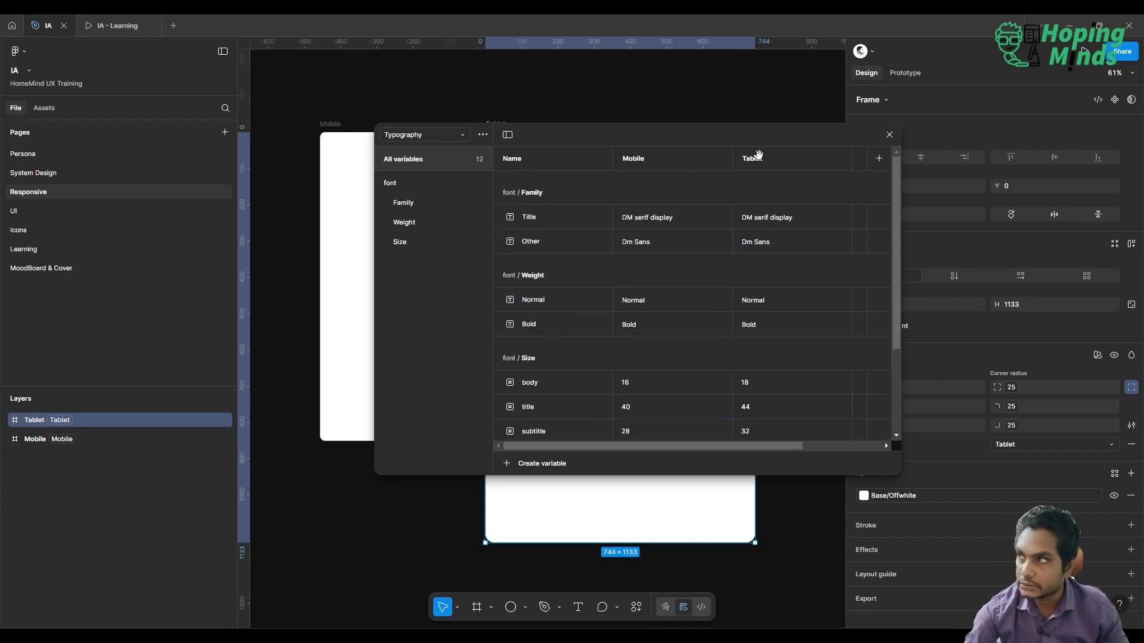
click(422, 102)
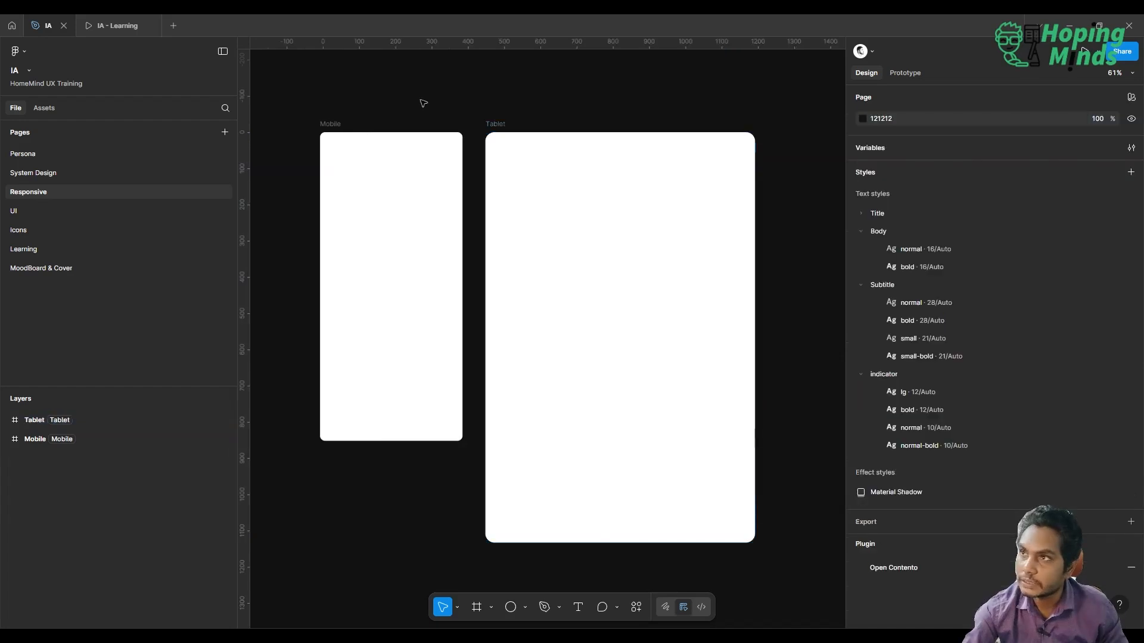
- Check which variable collections and modes can be applied to the Mobile frame, and leave the selection without changing anything
click(417, 179)
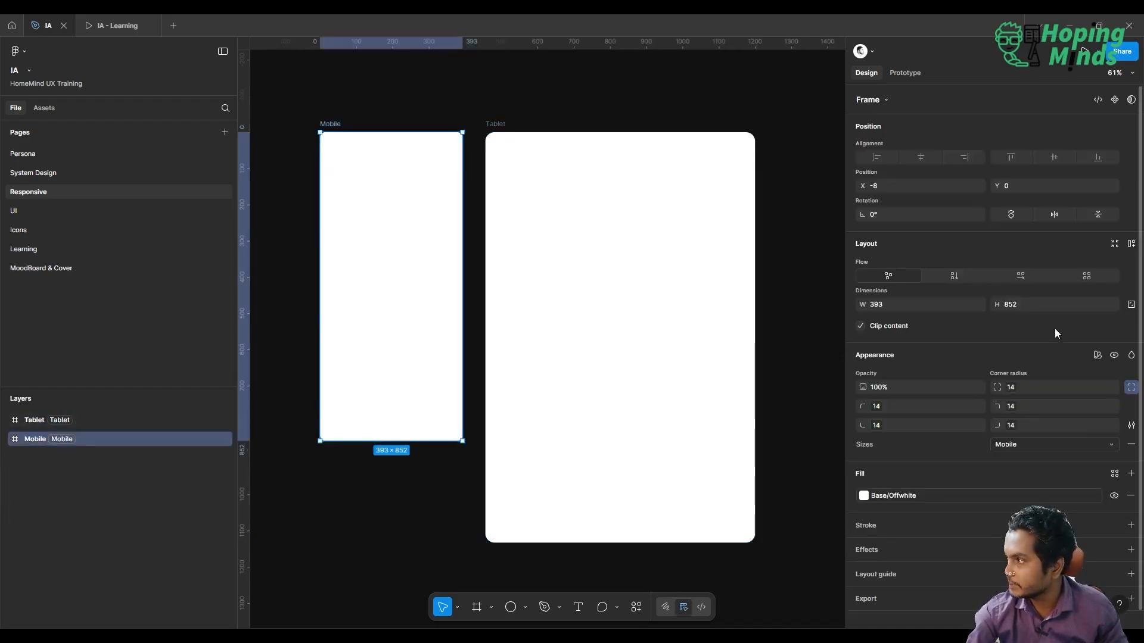
click(1097, 355)
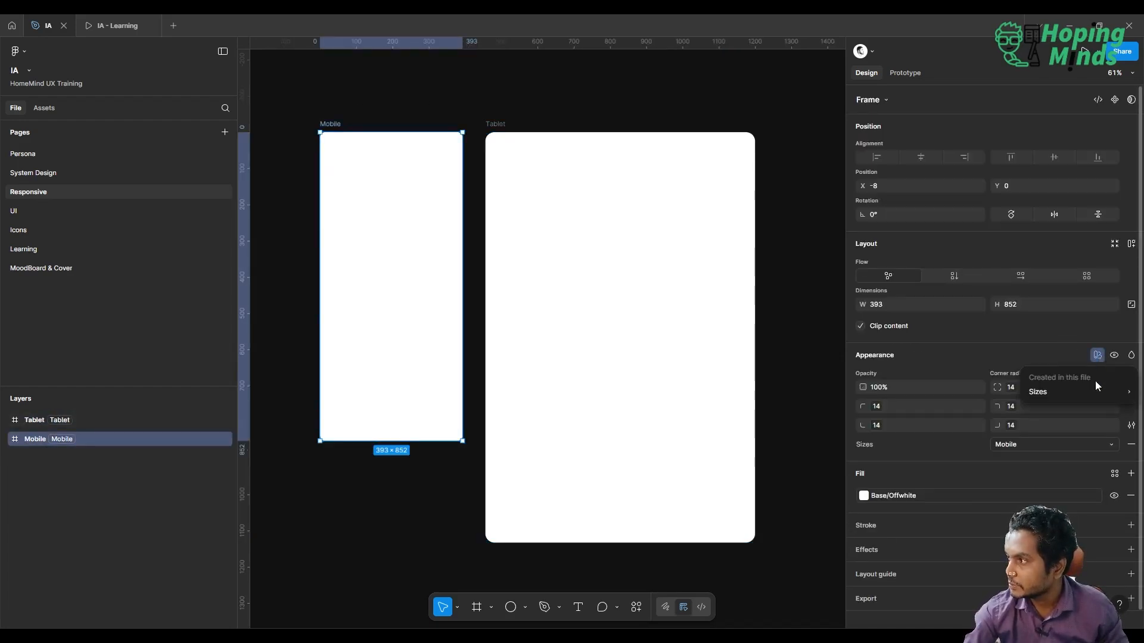
mouse_move(1092, 392)
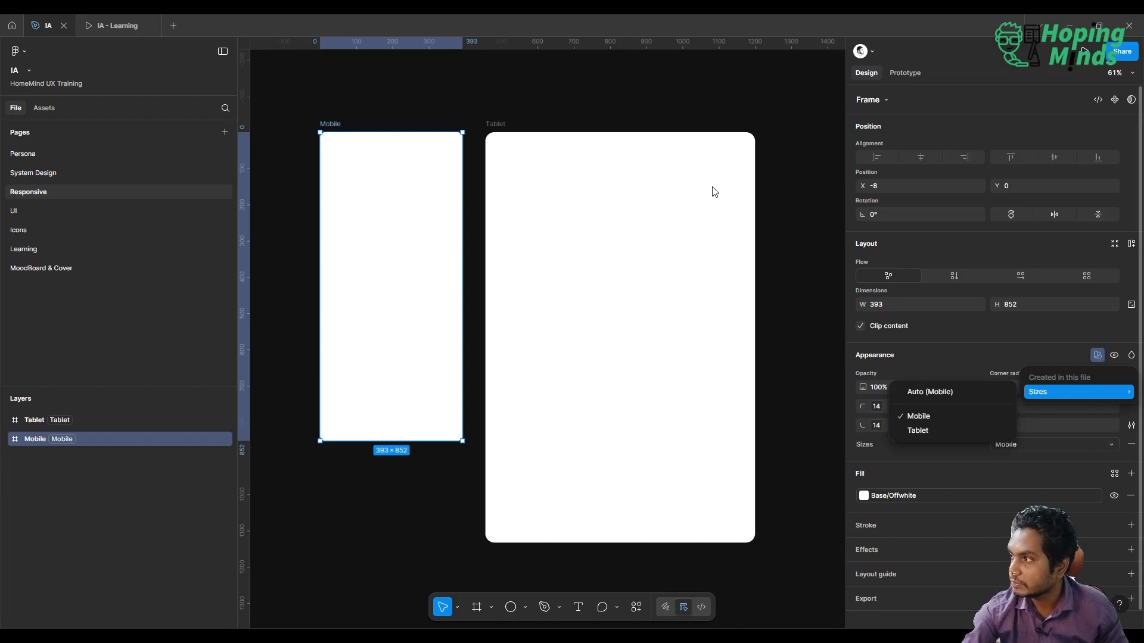
click(639, 108)
click(641, 107)
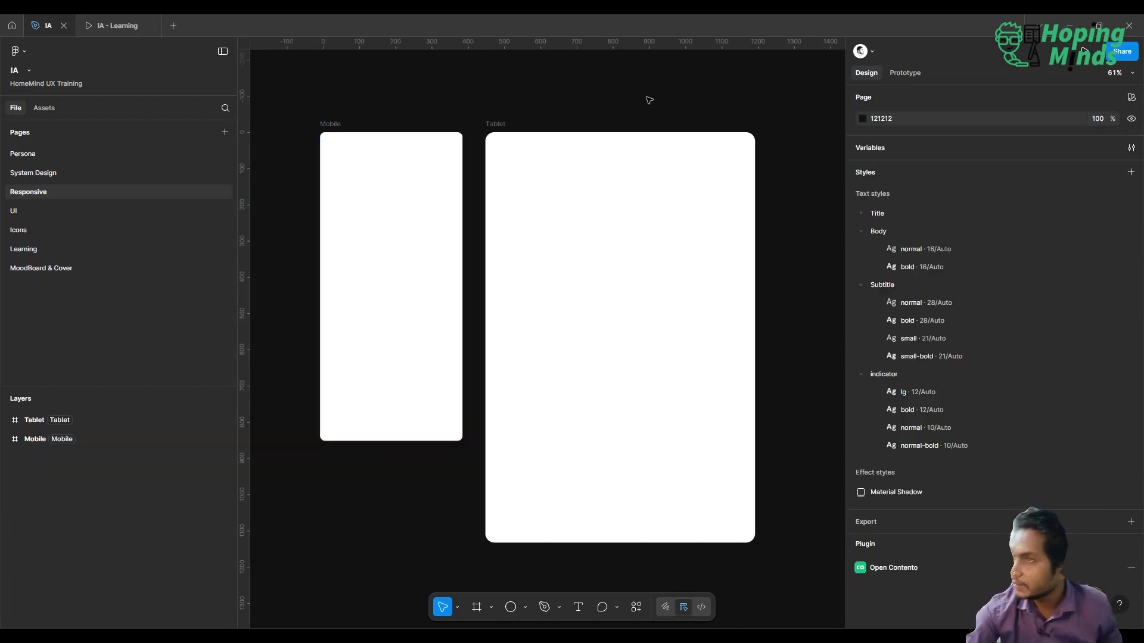
- Look over the Sizes collection's Mobile and Tablet modes in the variables window and close it
click(1131, 148)
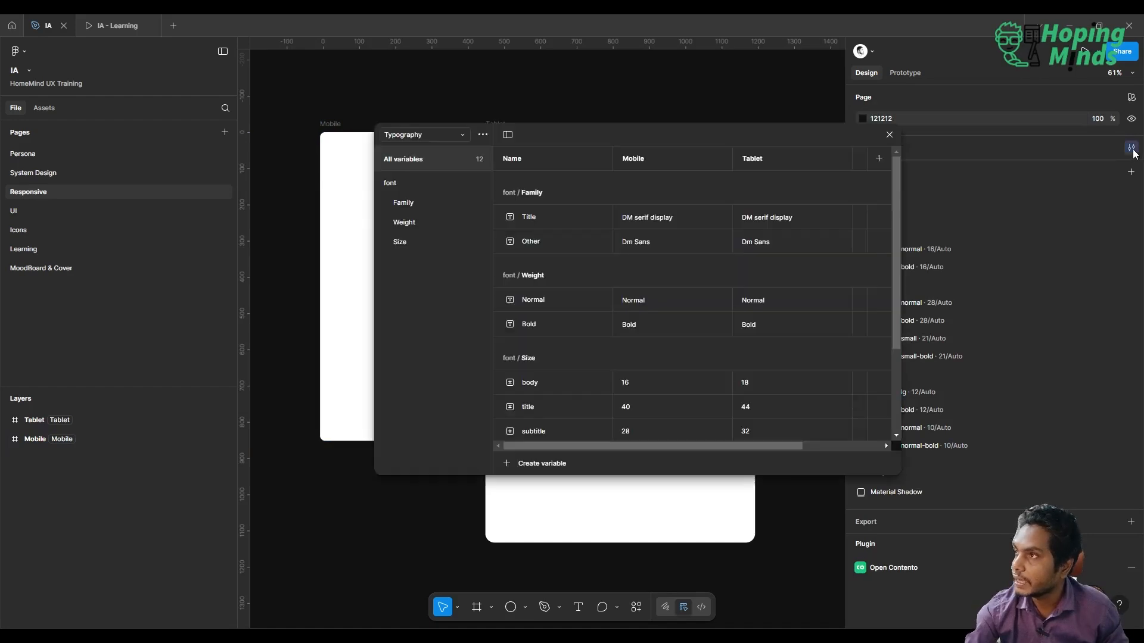
click(435, 135)
click(435, 134)
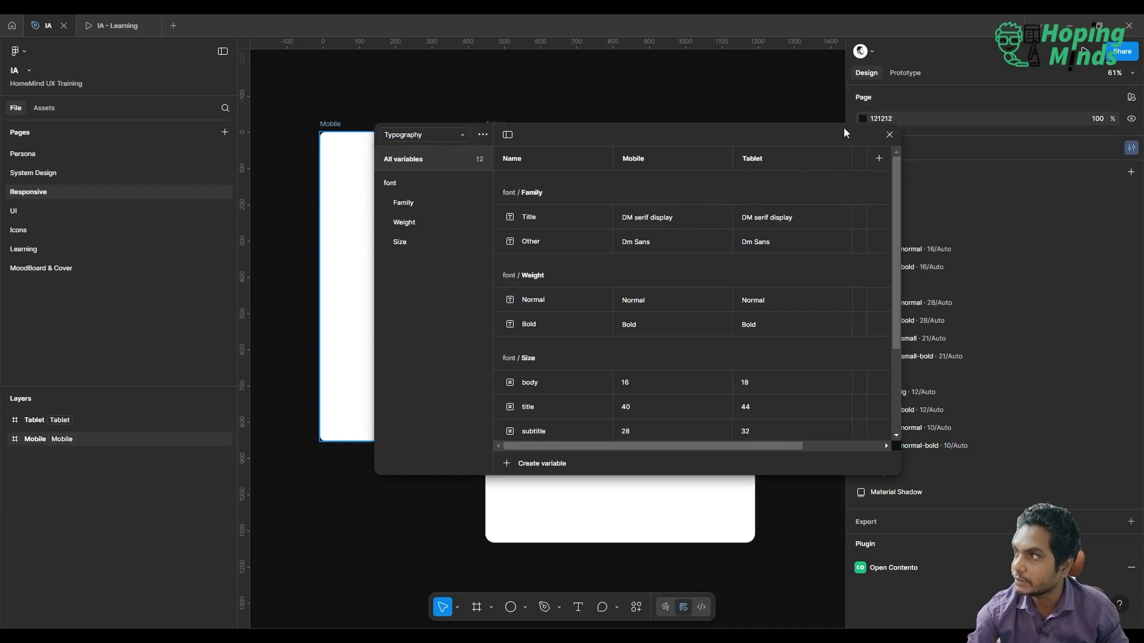
click(434, 135)
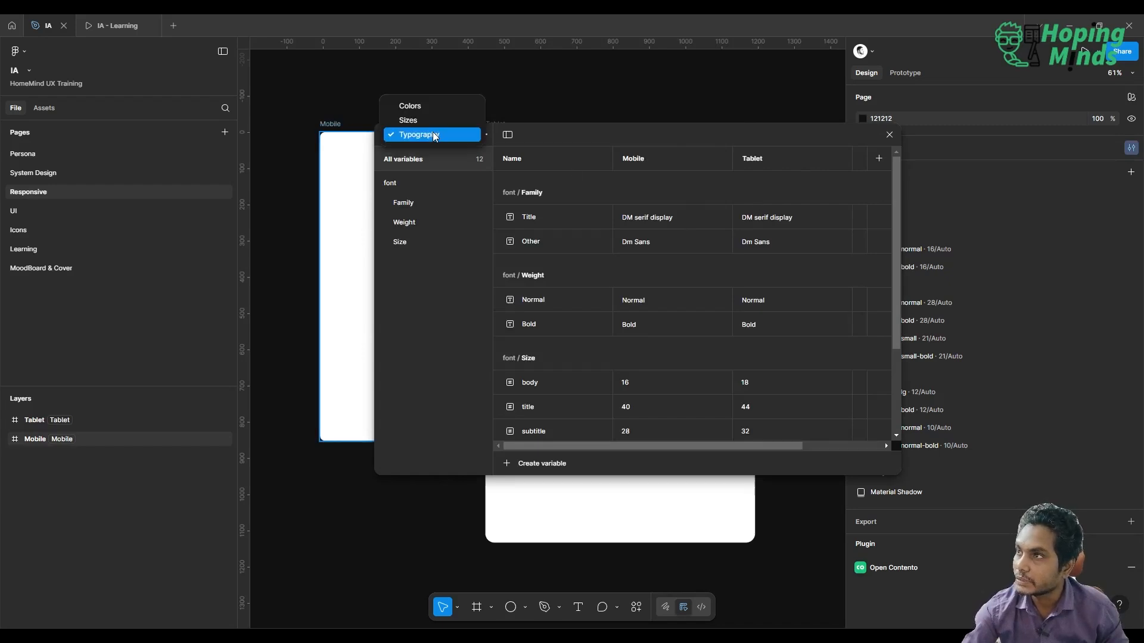
click(434, 120)
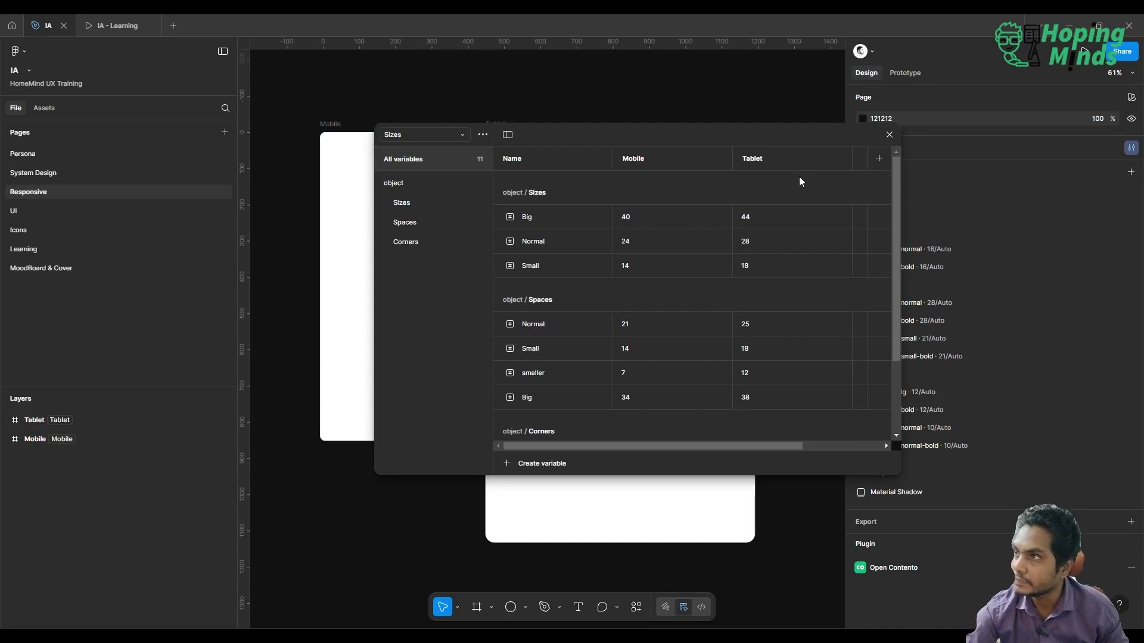
click(890, 135)
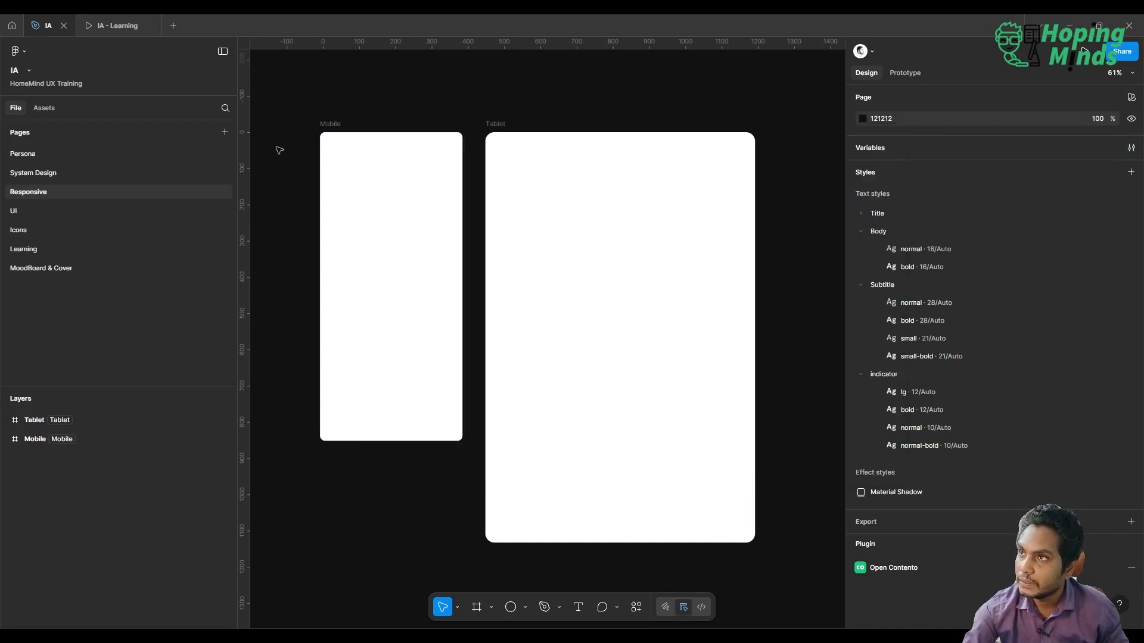
- Recheck the variable modes offered for the Mobile frame, keeping its current Sizes mode
click(331, 124)
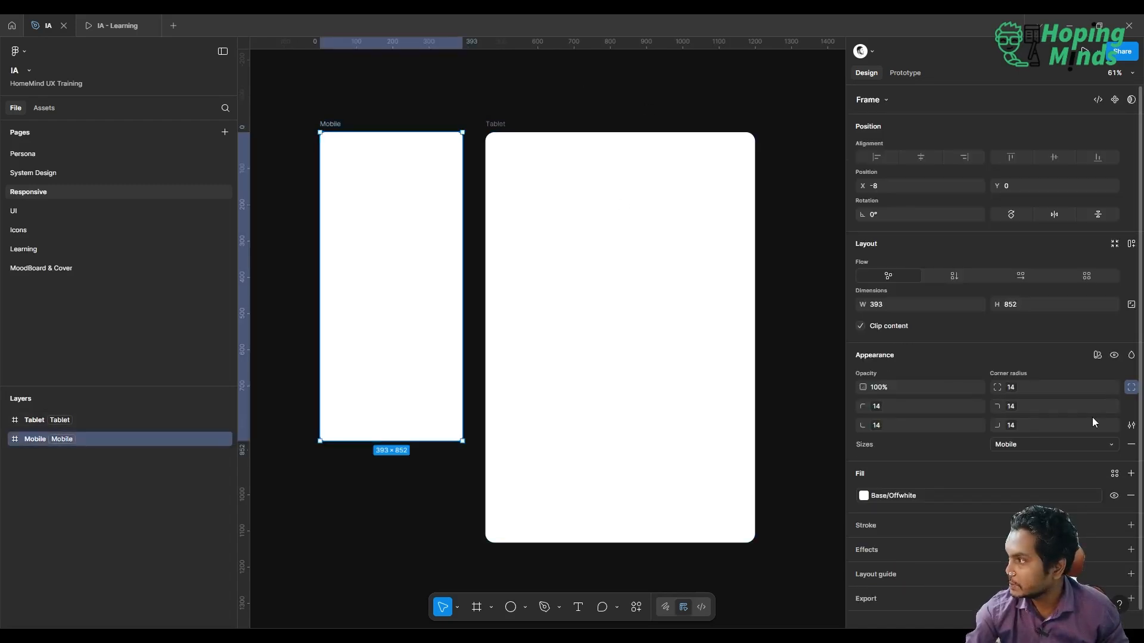
click(1098, 355)
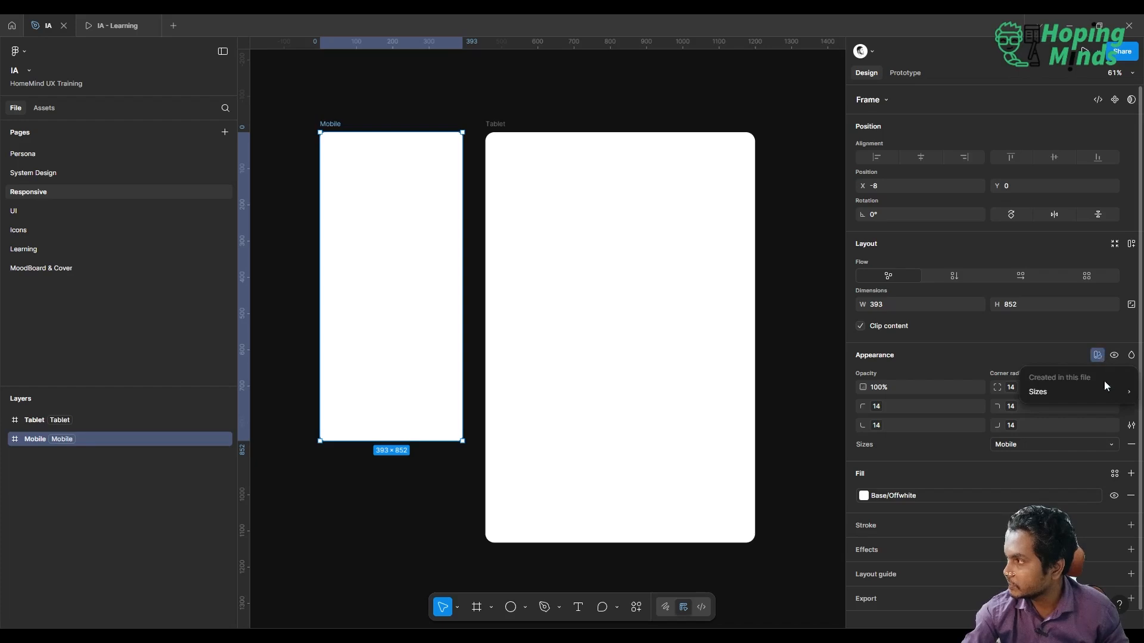
mouse_move(1106, 391)
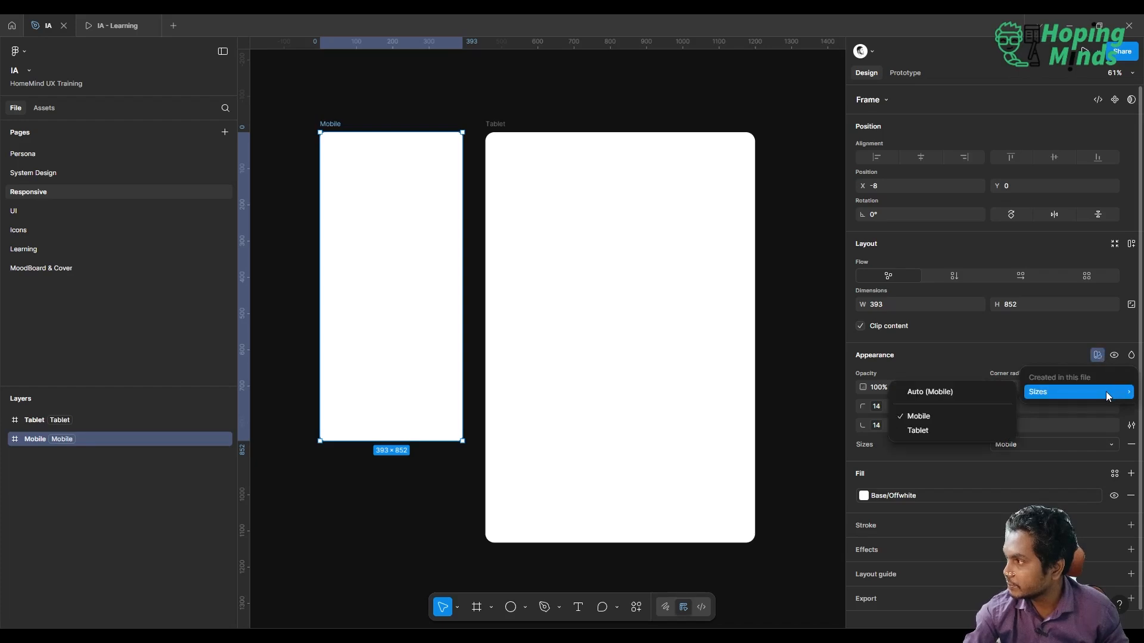
click(1081, 355)
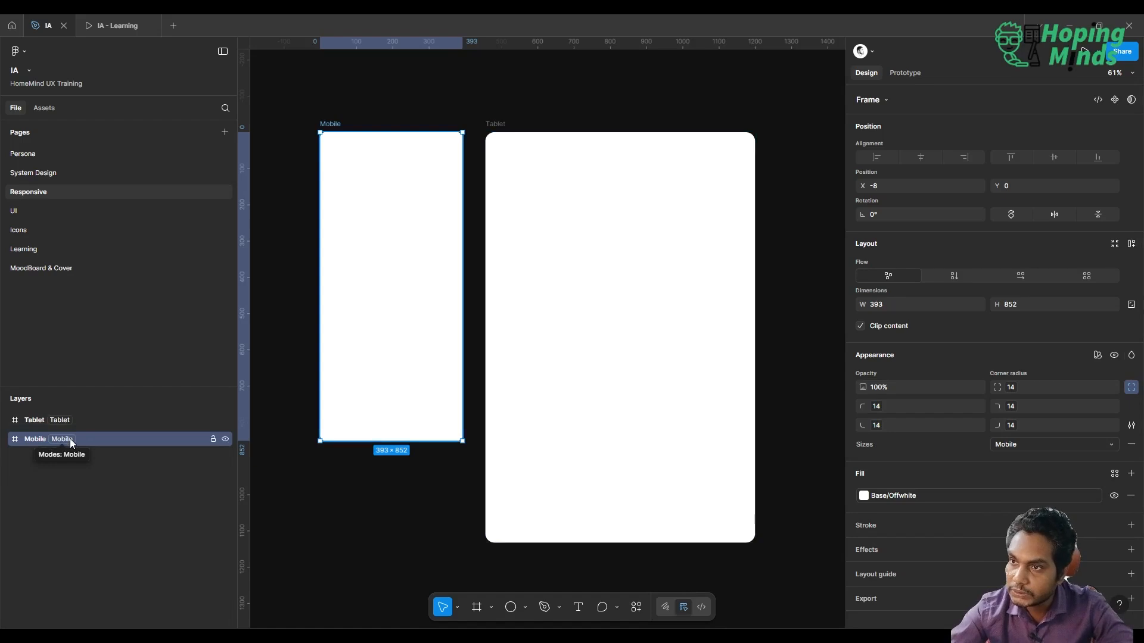
scroll(384, 328, left, 3)
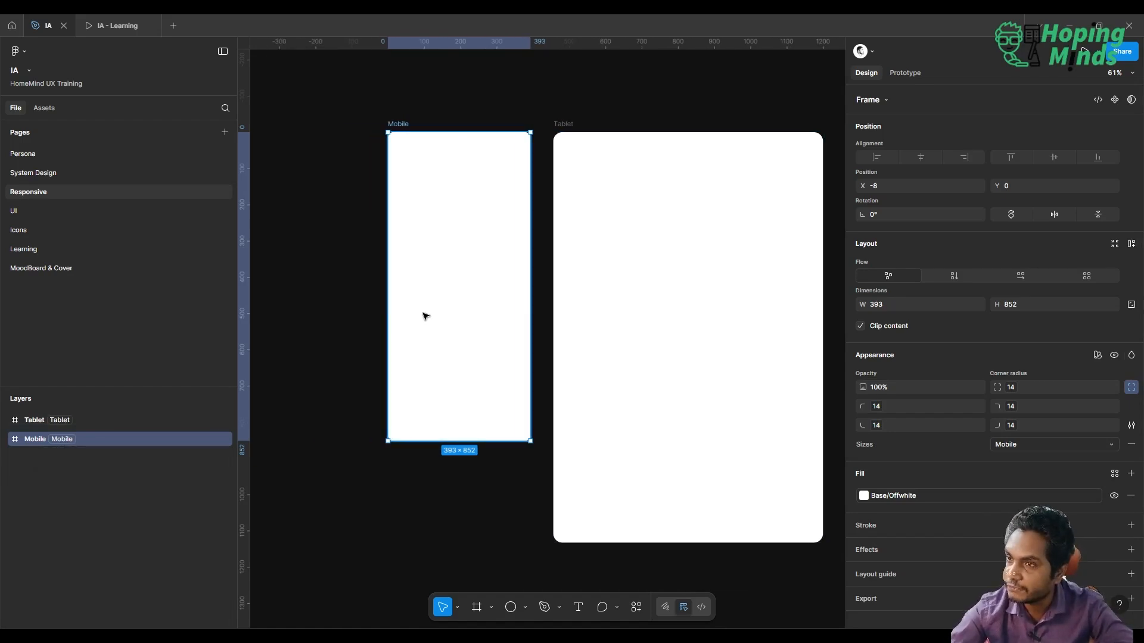
scroll(425, 316, up, 3)
scroll(426, 316, up, 2)
scroll(426, 316, down, 2)
scroll(425, 316, down, 1)
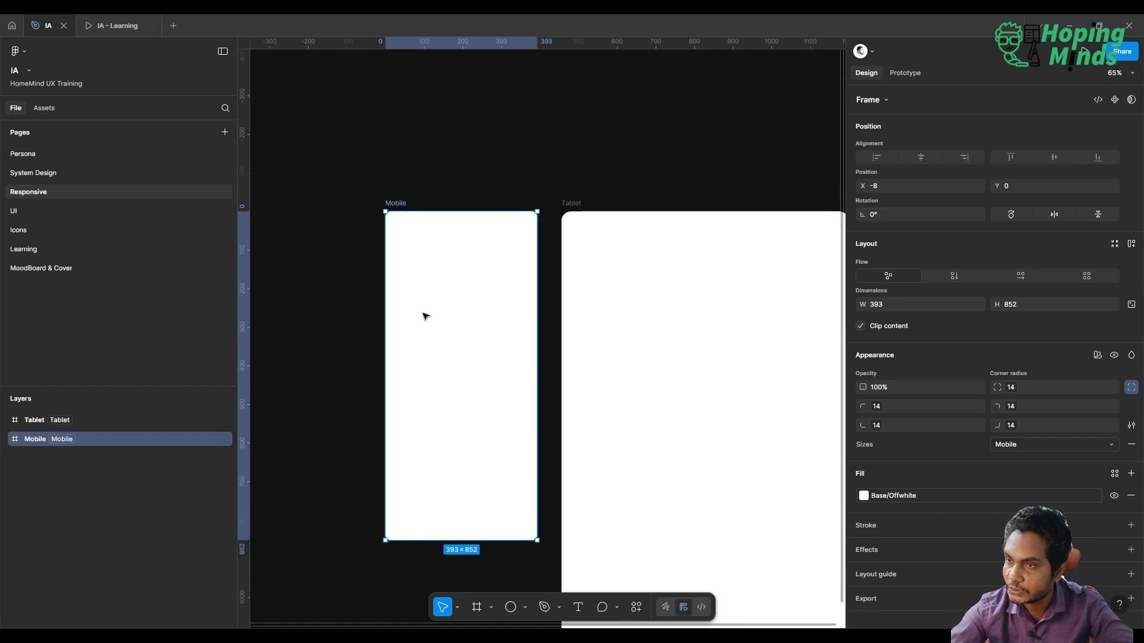
click(451, 175)
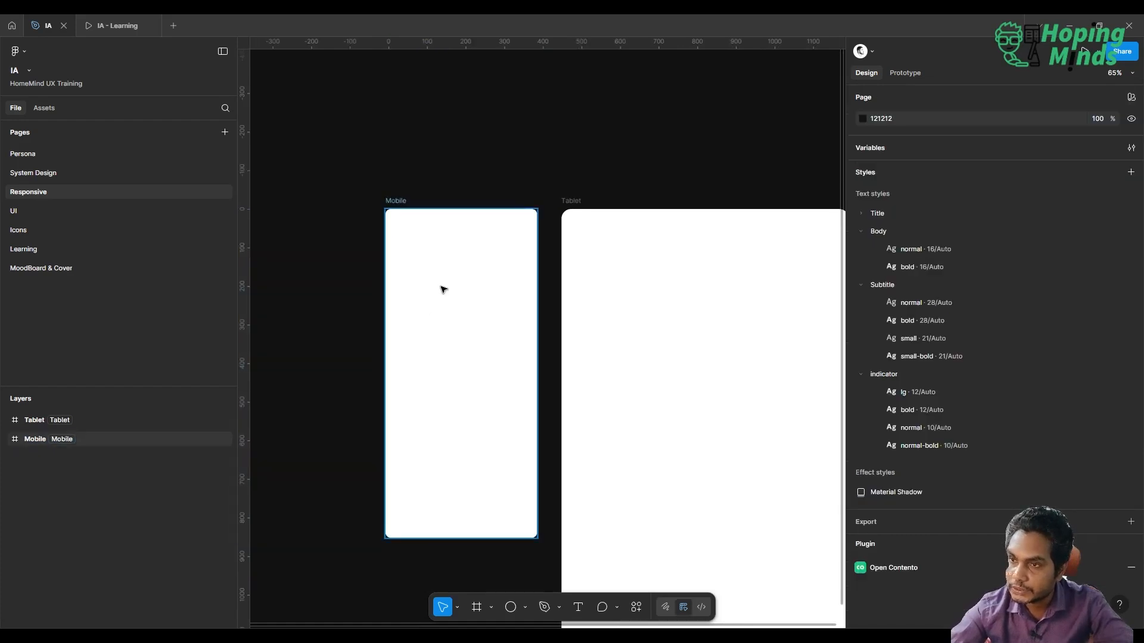
key(t)
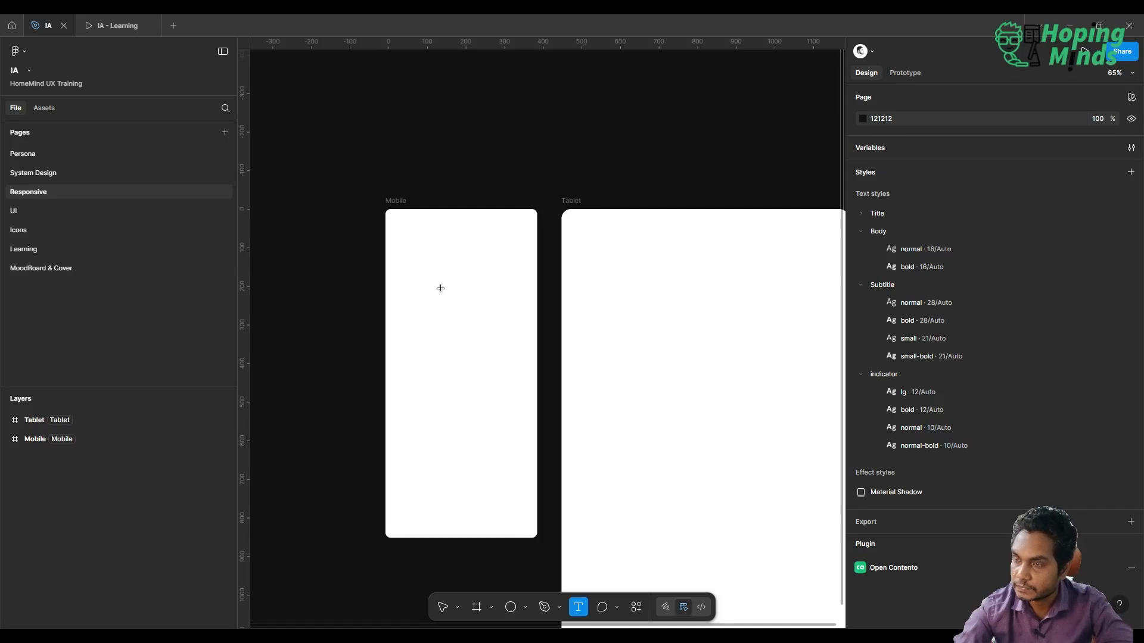
scroll(440, 288, down, 4)
scroll(440, 288, left, 2)
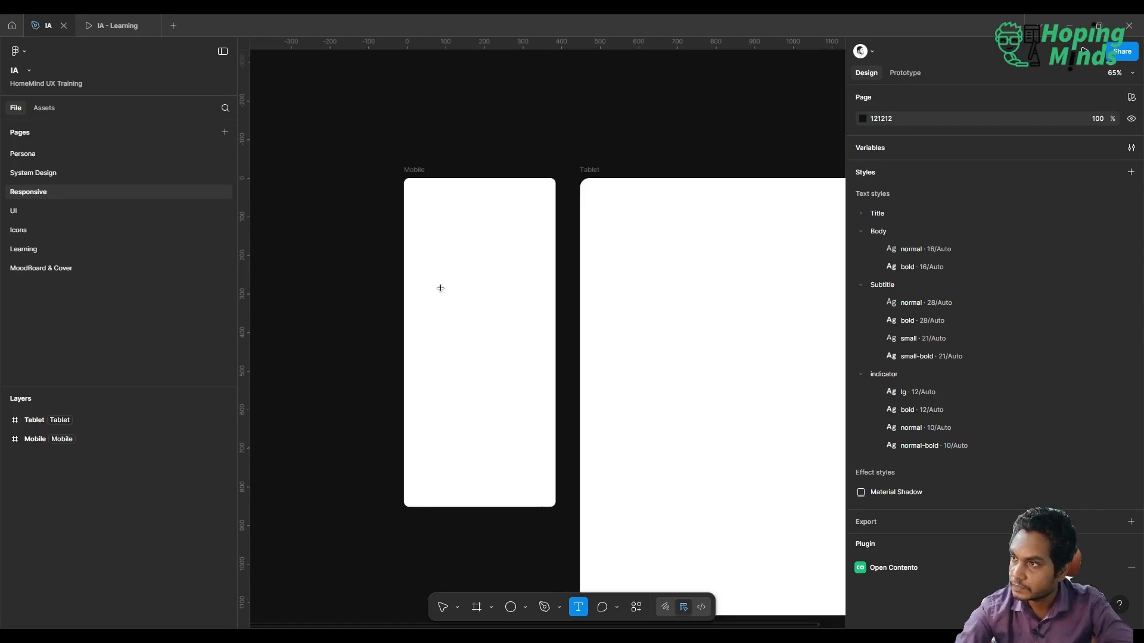
click(502, 338)
click(547, 72)
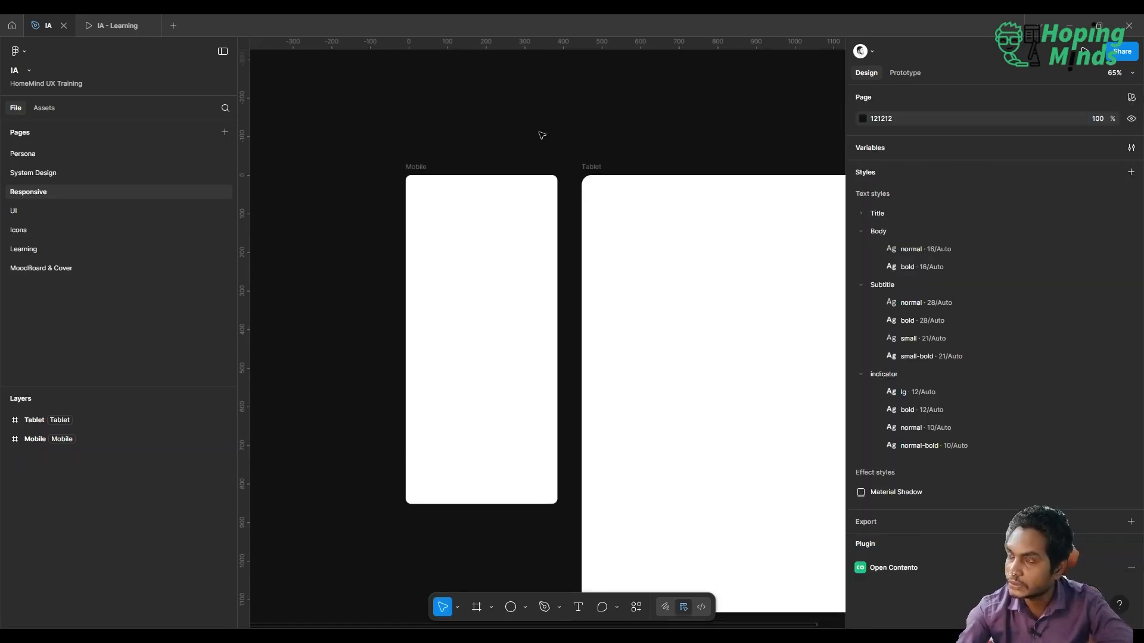
- Copy the body frame of the Typography Sample containing the Lorem Ipsum text from the System Design page
scroll(541, 136, down, 5)
scroll(540, 135, up, 2)
scroll(541, 136, left, 1)
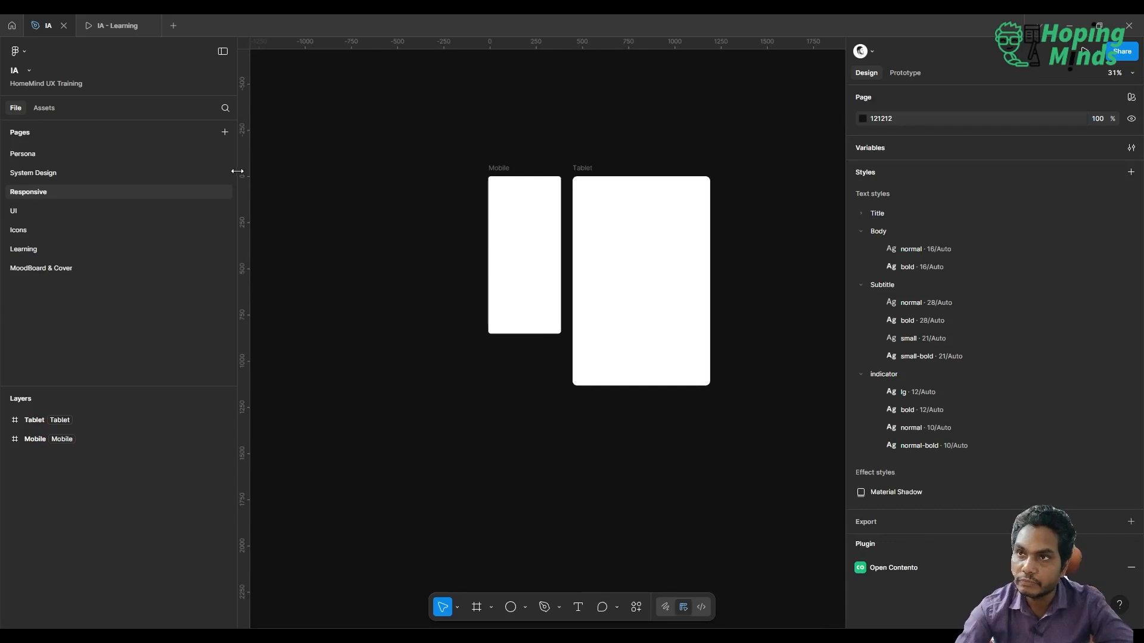
click(111, 173)
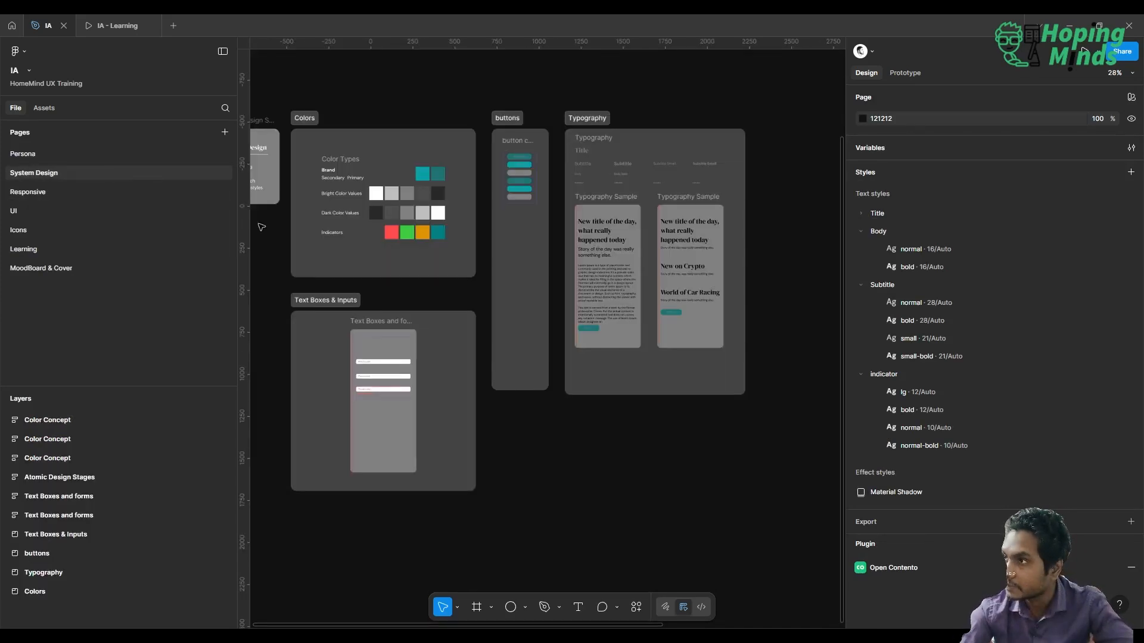
scroll(262, 222, up, 5)
click(526, 266)
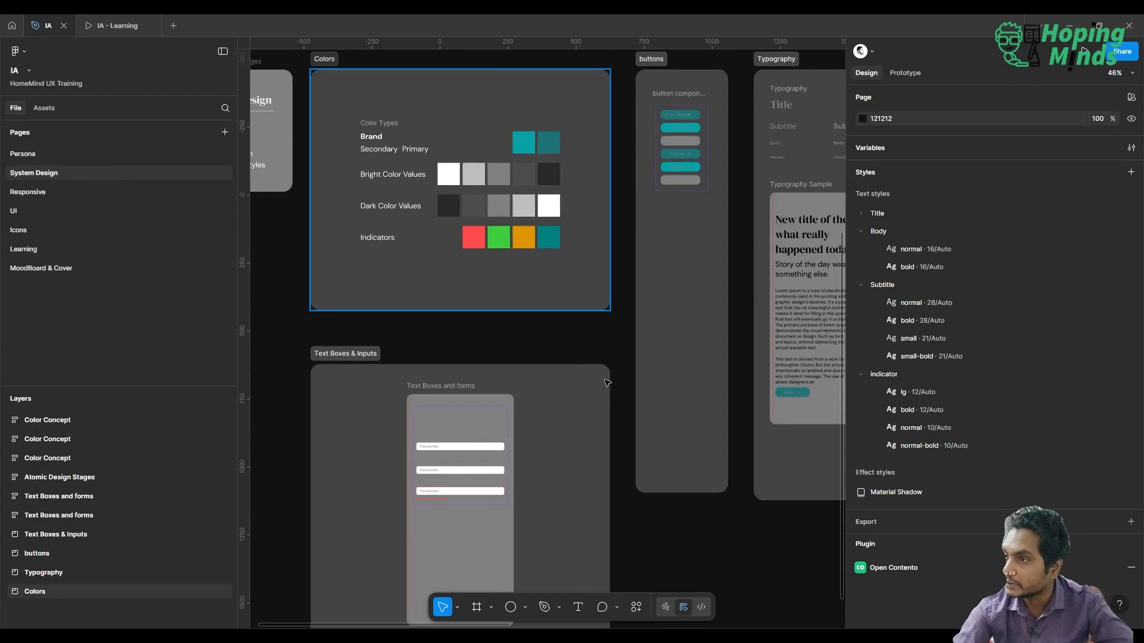
scroll(614, 383, right, 2)
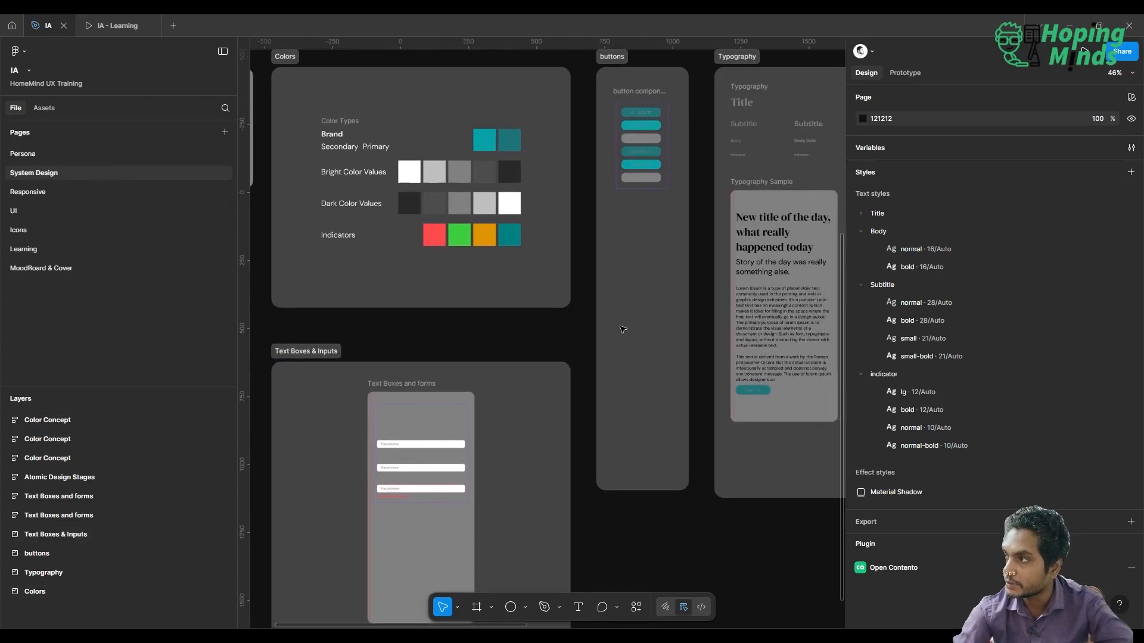
scroll(622, 330, right, 10)
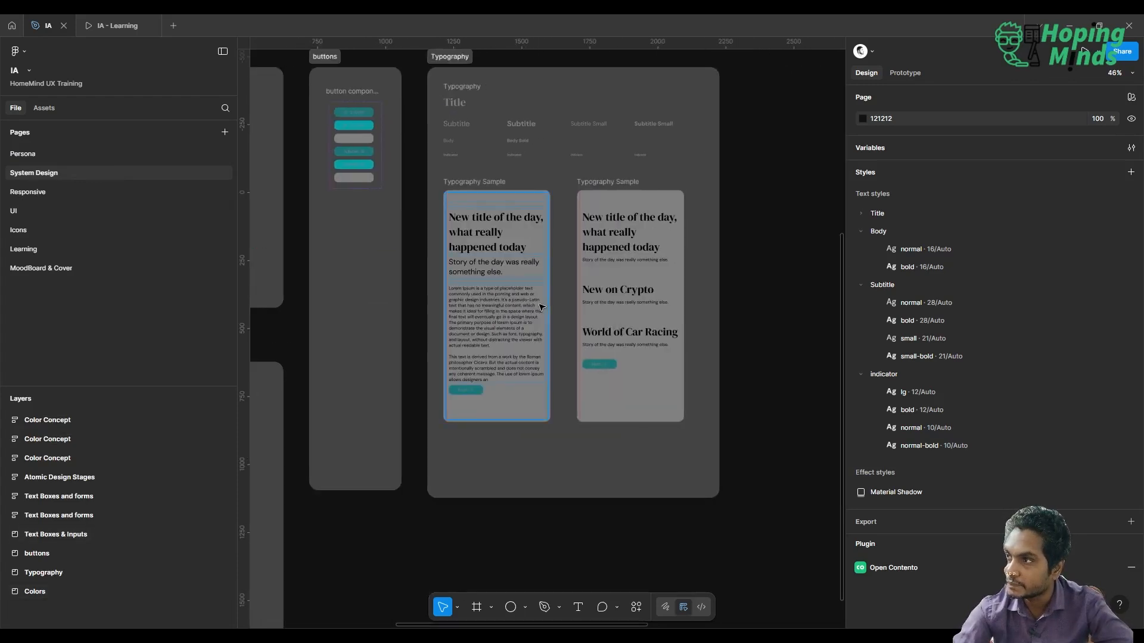
ctrl+click(511, 305)
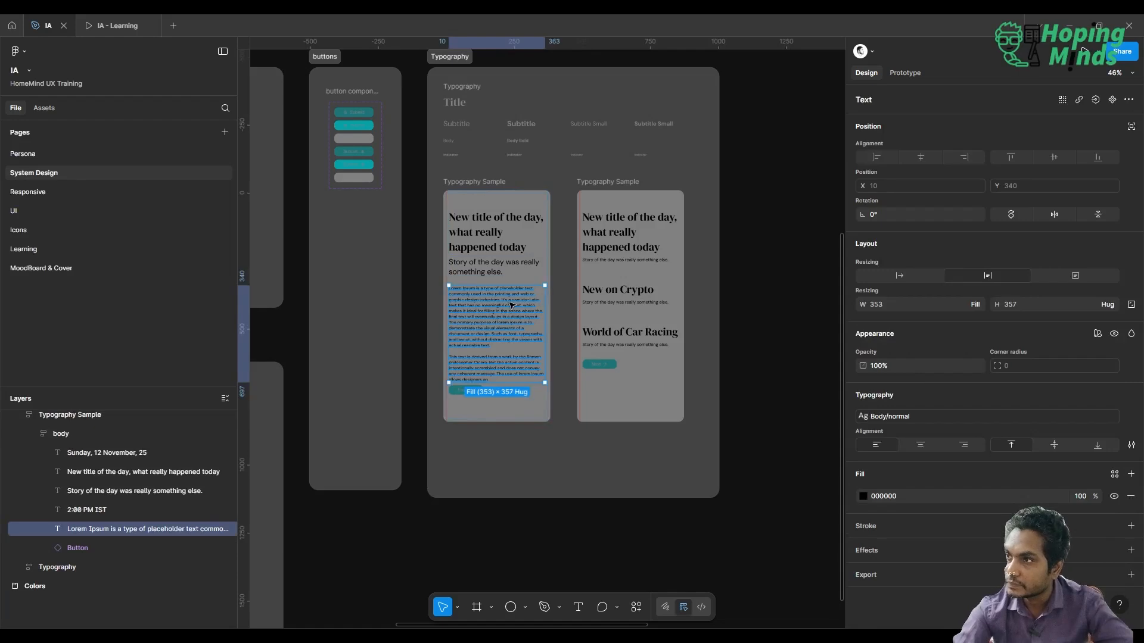
click(116, 433)
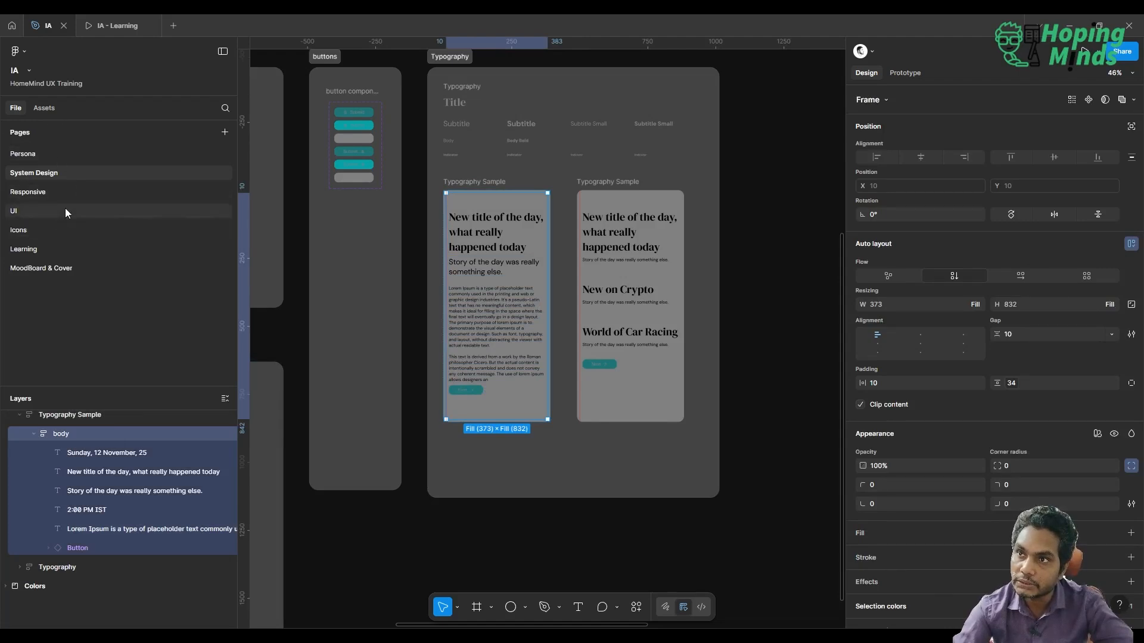
- Paste the copied body frame into the Mobile frame on the Responsive page
click(68, 191)
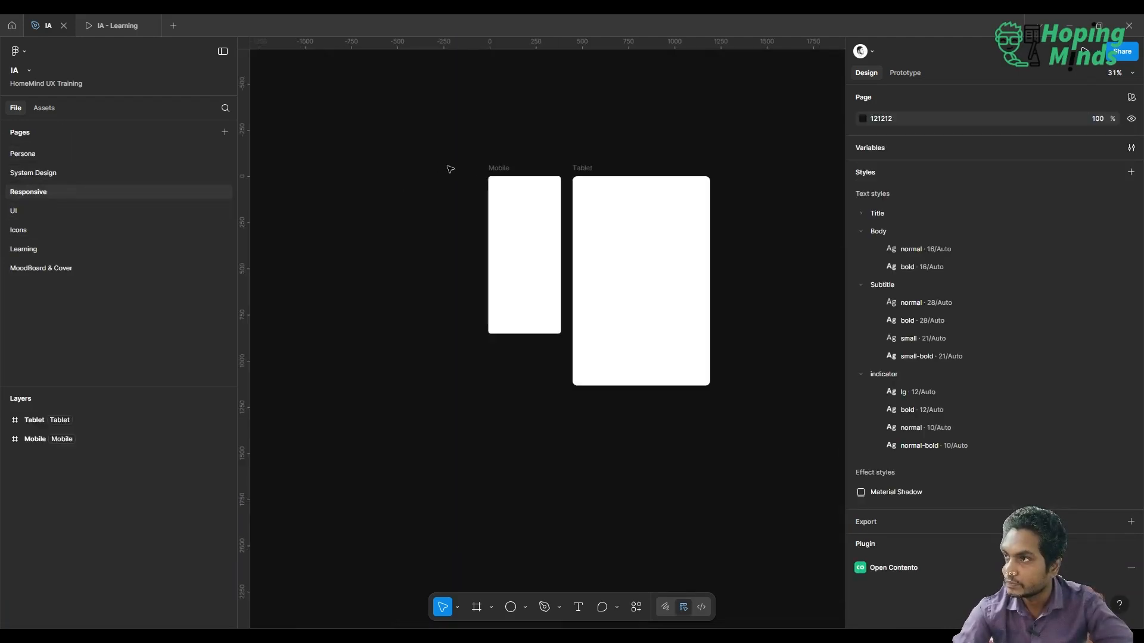
click(492, 170)
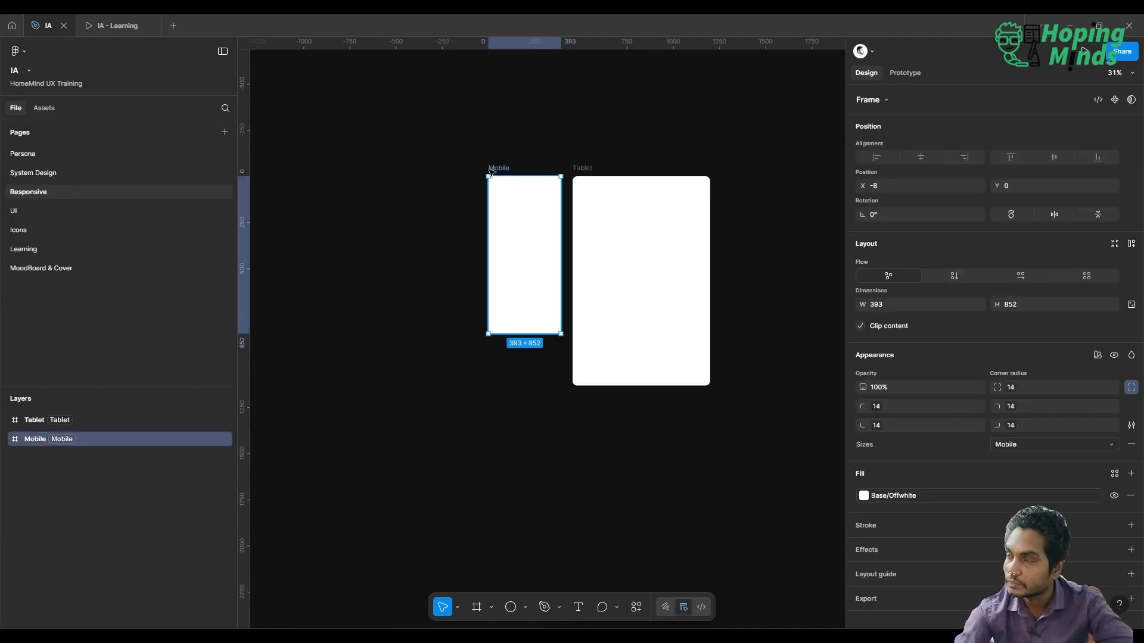
key(ctrl+v)
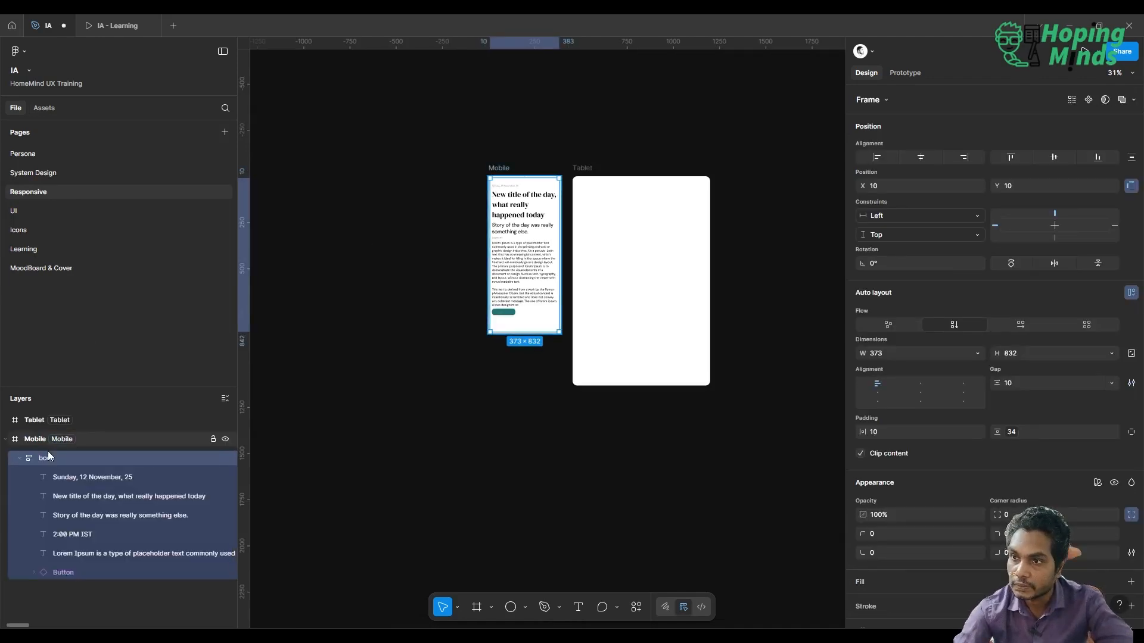
scroll(329, 328, up, 3)
scroll(329, 328, right, 2)
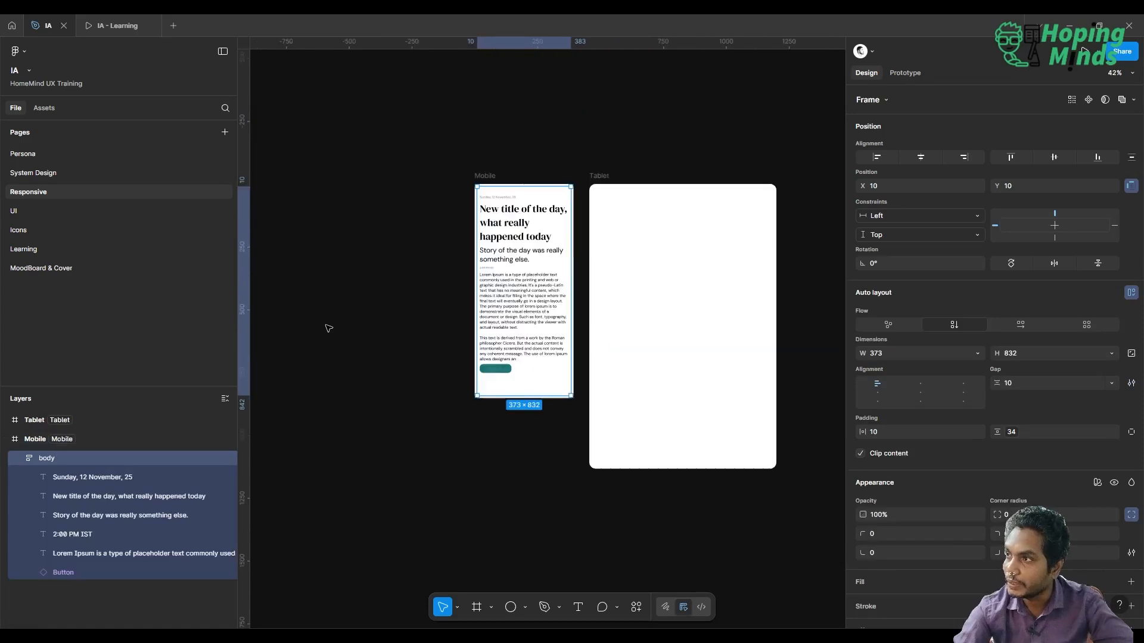
scroll(328, 328, up, 4)
scroll(329, 329, right, 3)
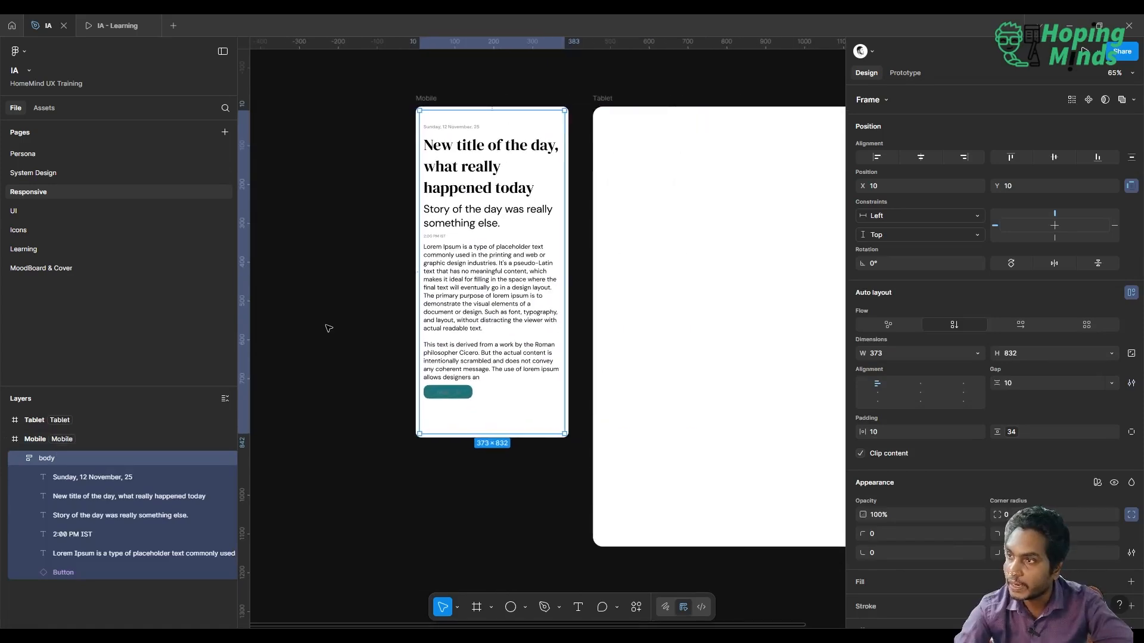
click(366, 402)
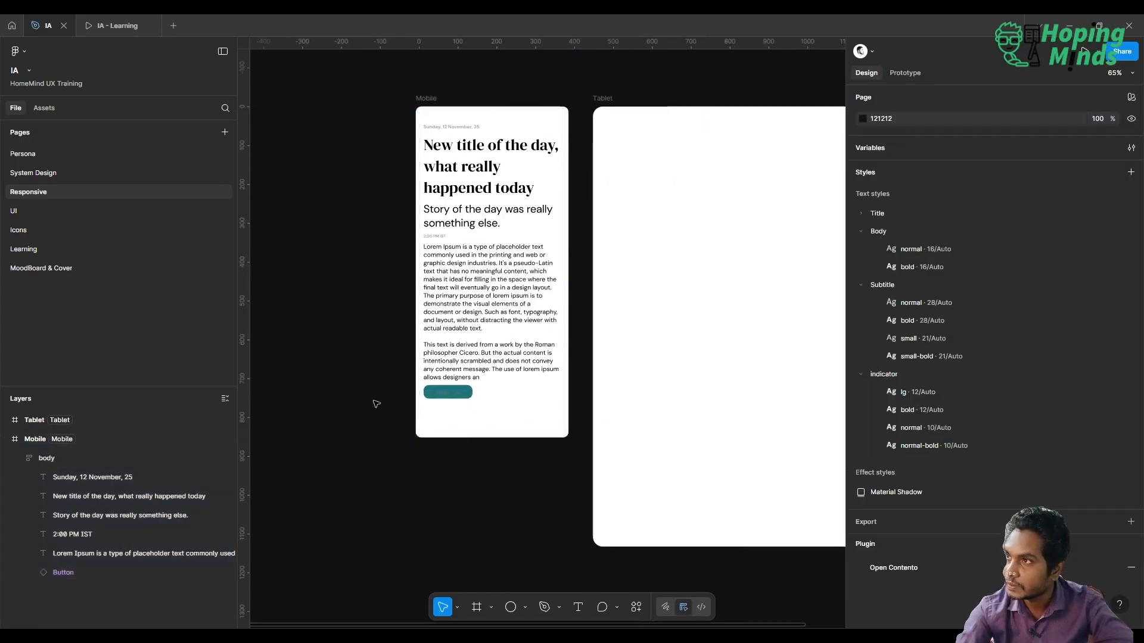
- Set the label text fill of all variants in the Mobile button's main component to Base/Offwhite, and check the instance on the Responsive page
click(453, 396)
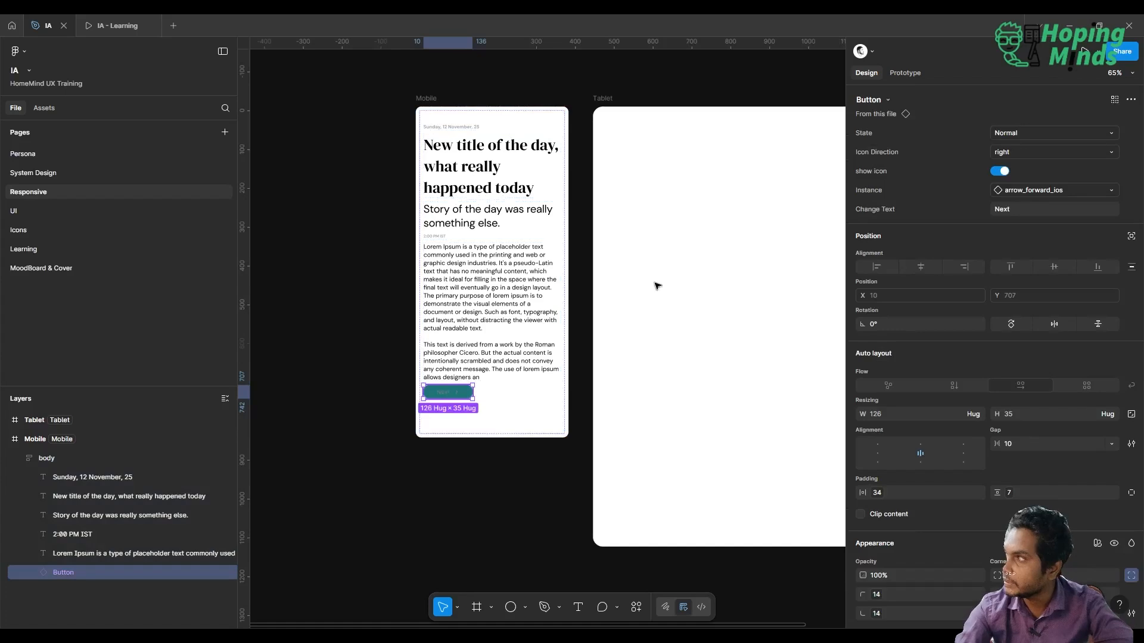
click(906, 113)
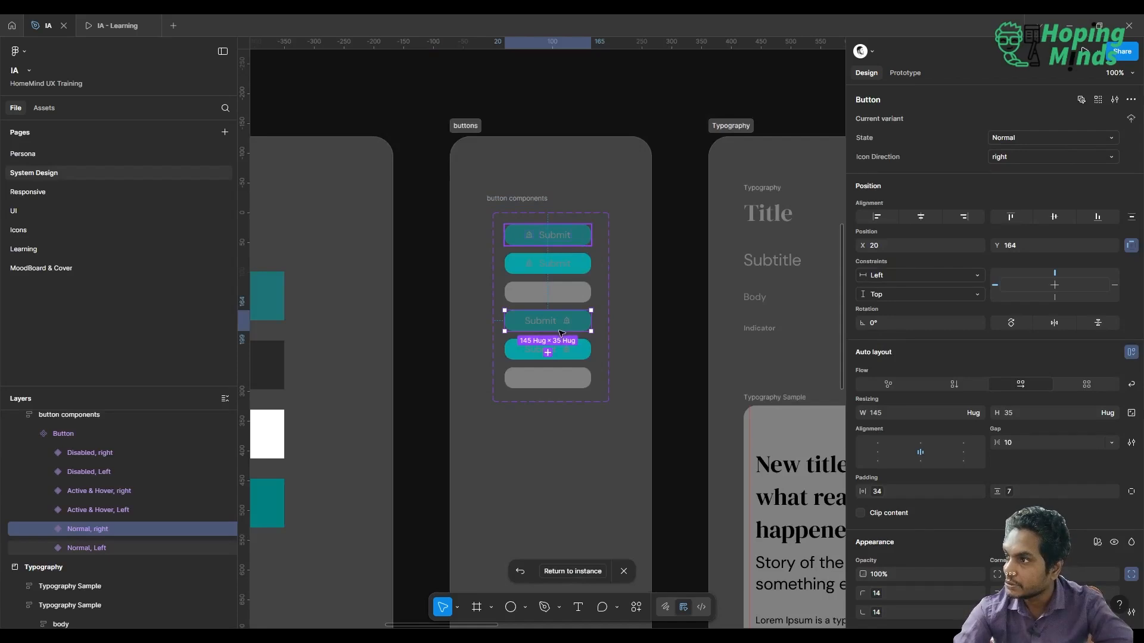
double_click(540, 321)
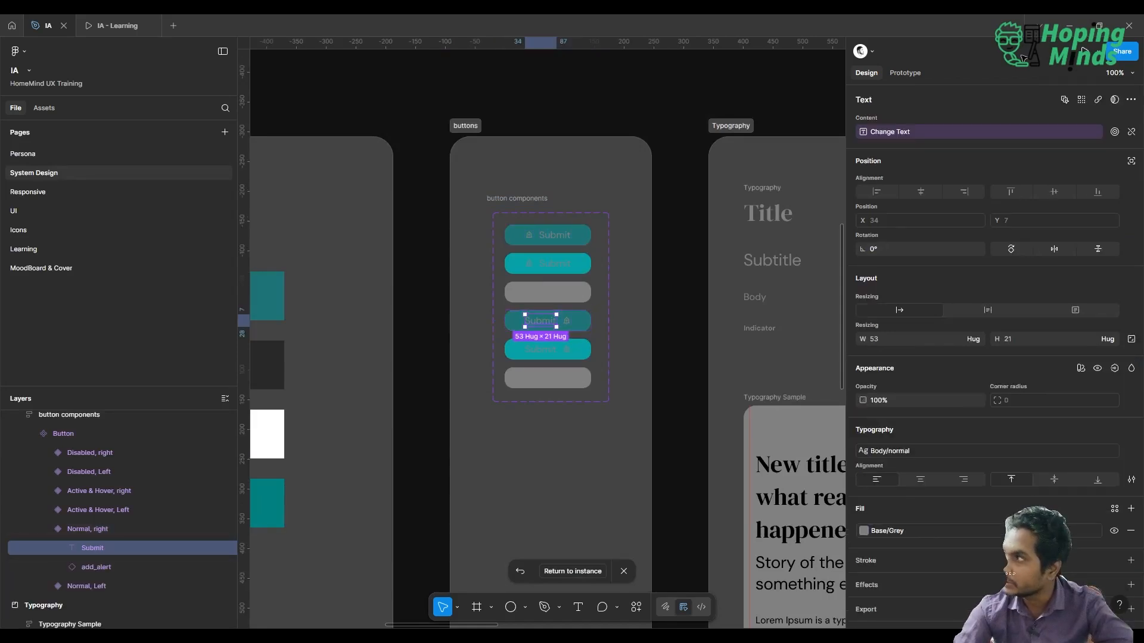
click(1081, 99)
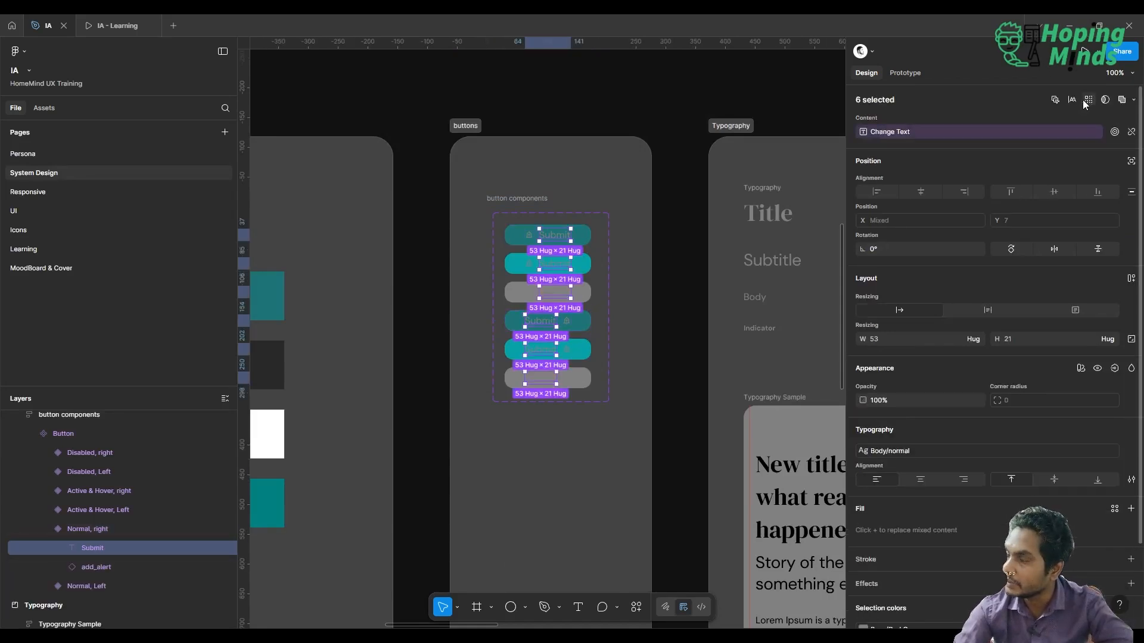
scroll(1060, 433, down, 3)
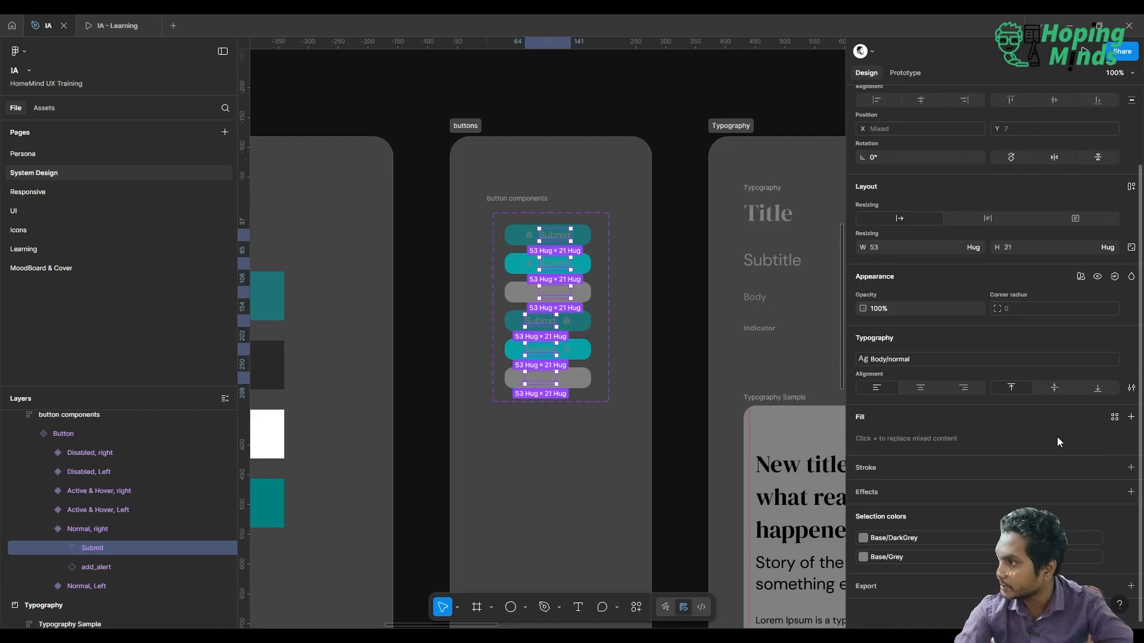
click(1115, 417)
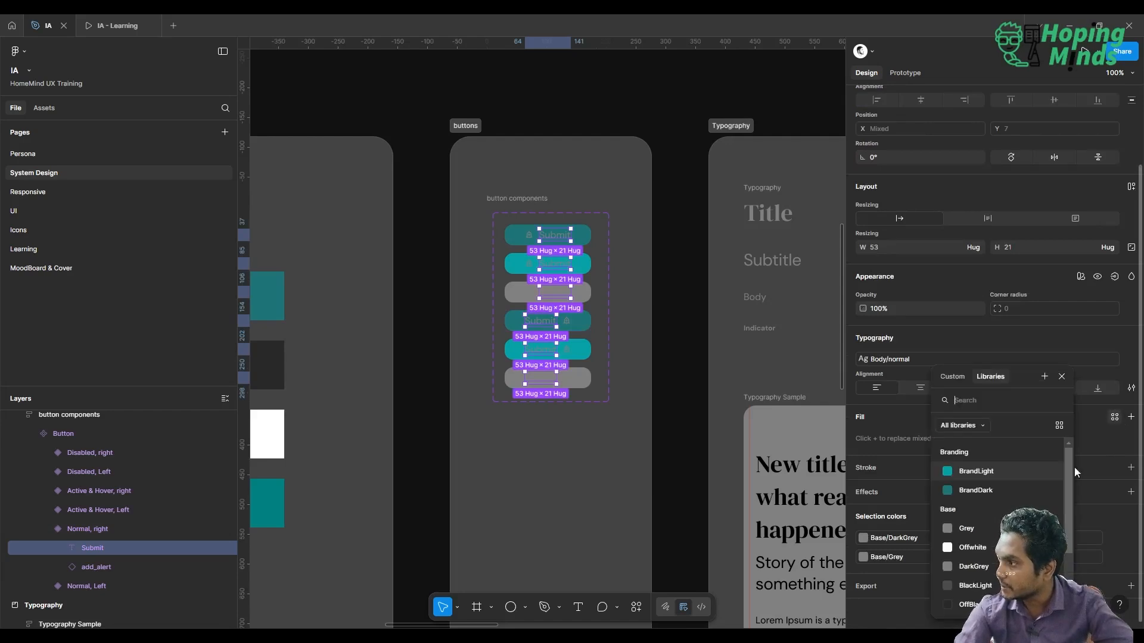
click(968, 547)
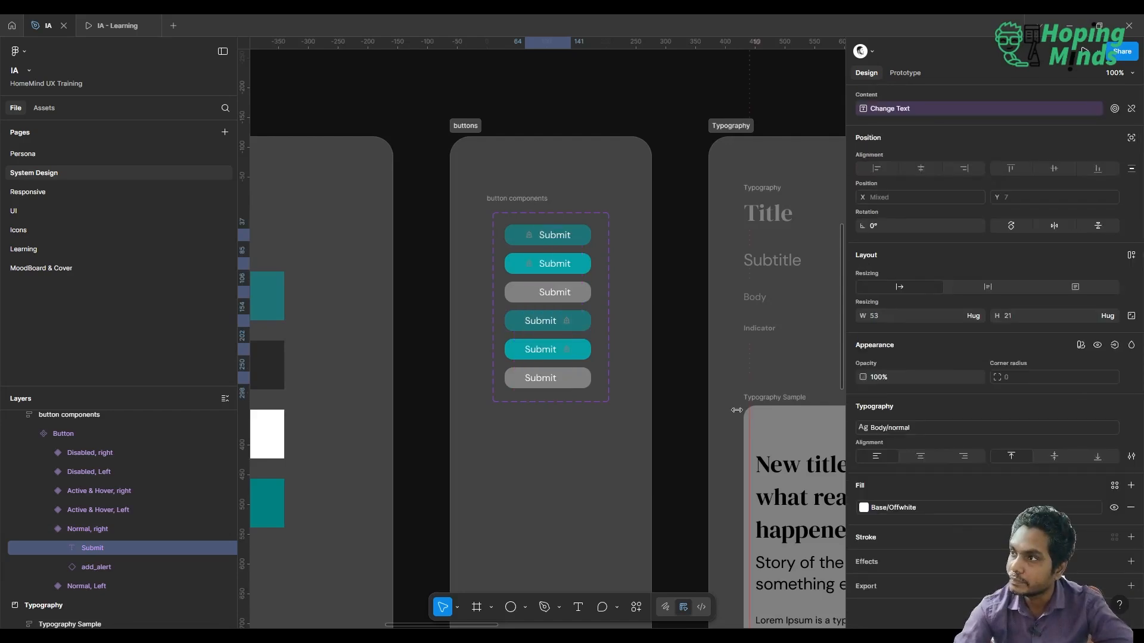
click(324, 284)
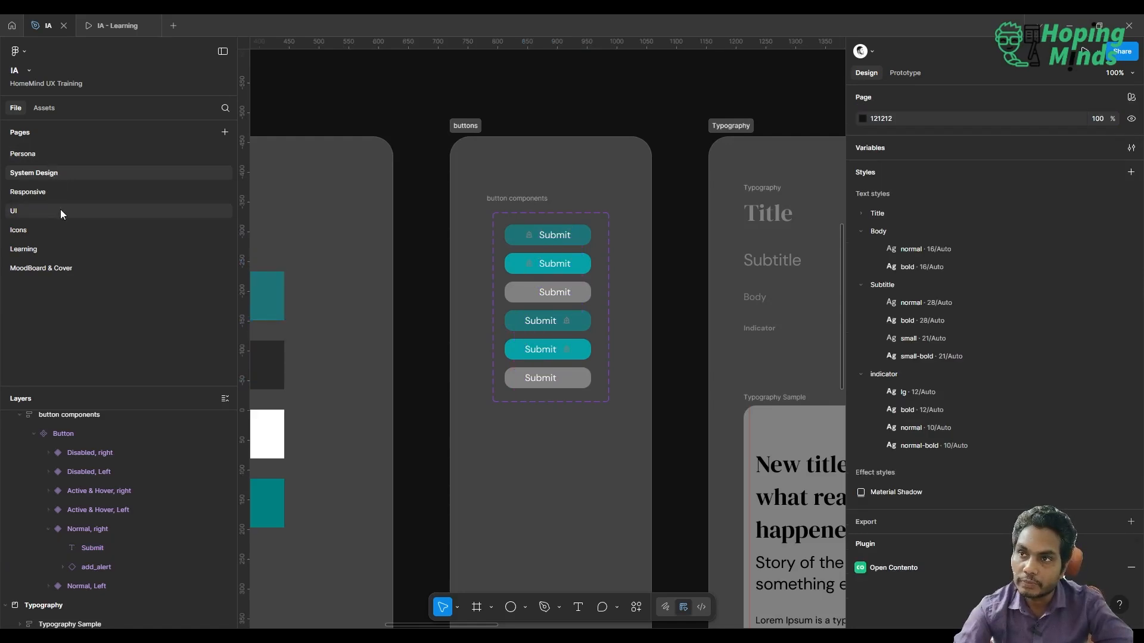
click(75, 191)
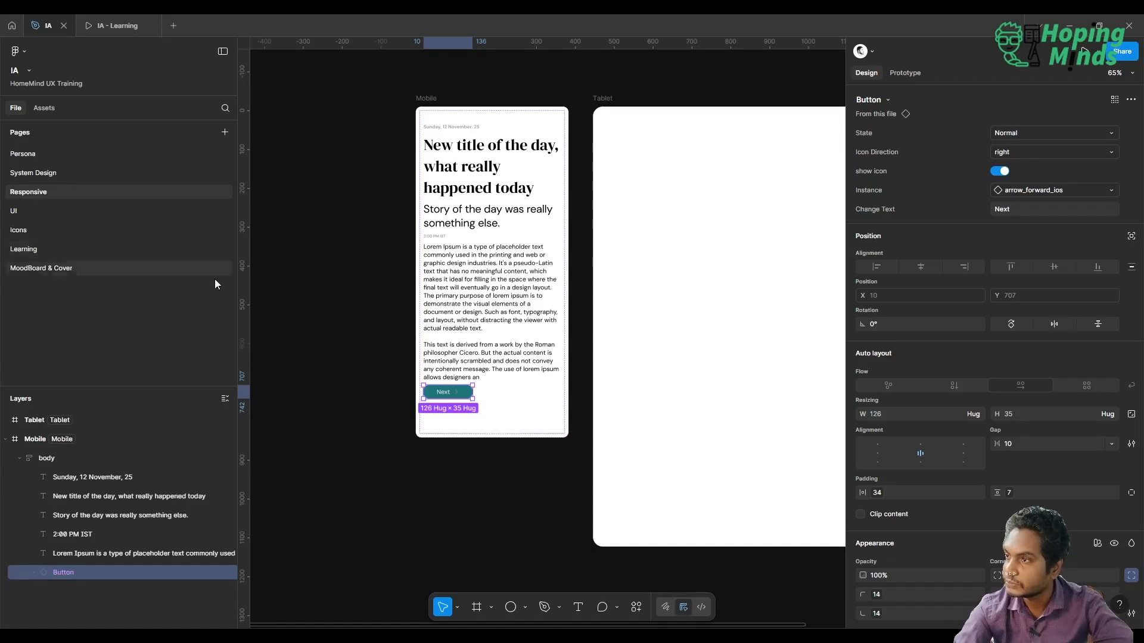
- Recolour the add_alert icons in all Button variants on the System Design page, replacing both Base/DarkGrey and Base/Grey with Base/Offwhite
click(93, 174)
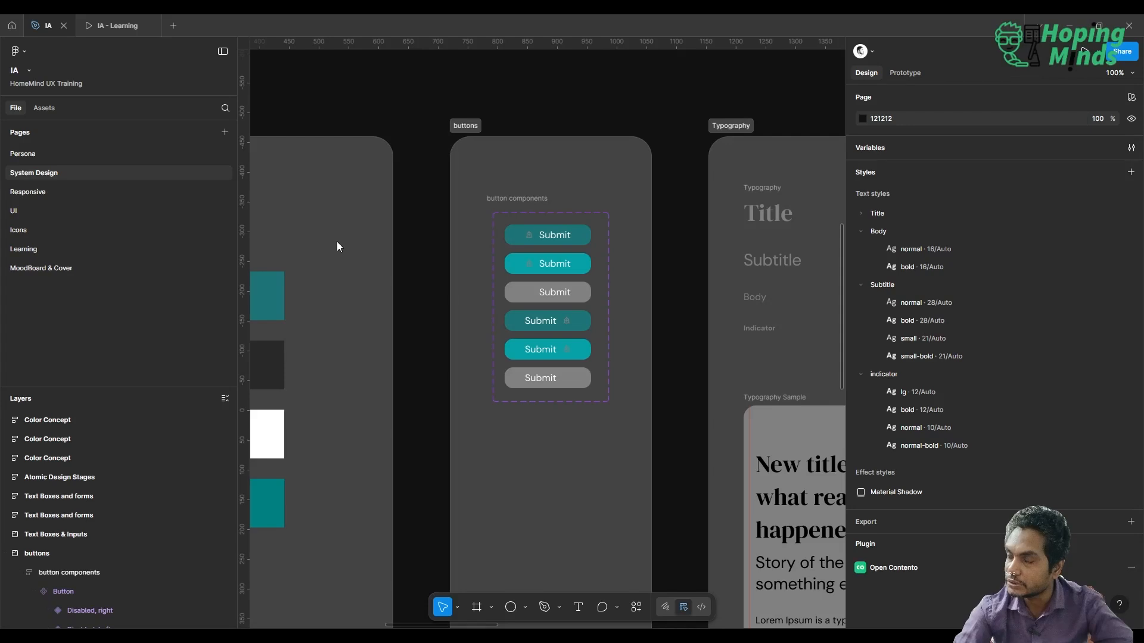
scroll(545, 250, up, 3)
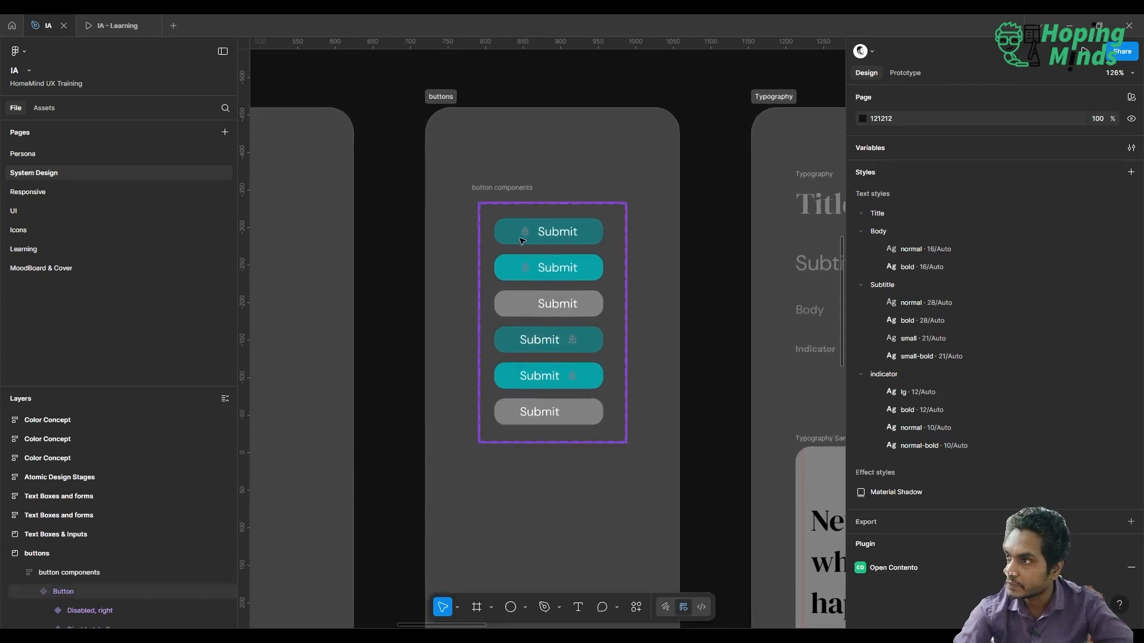
ctrl+click(525, 238)
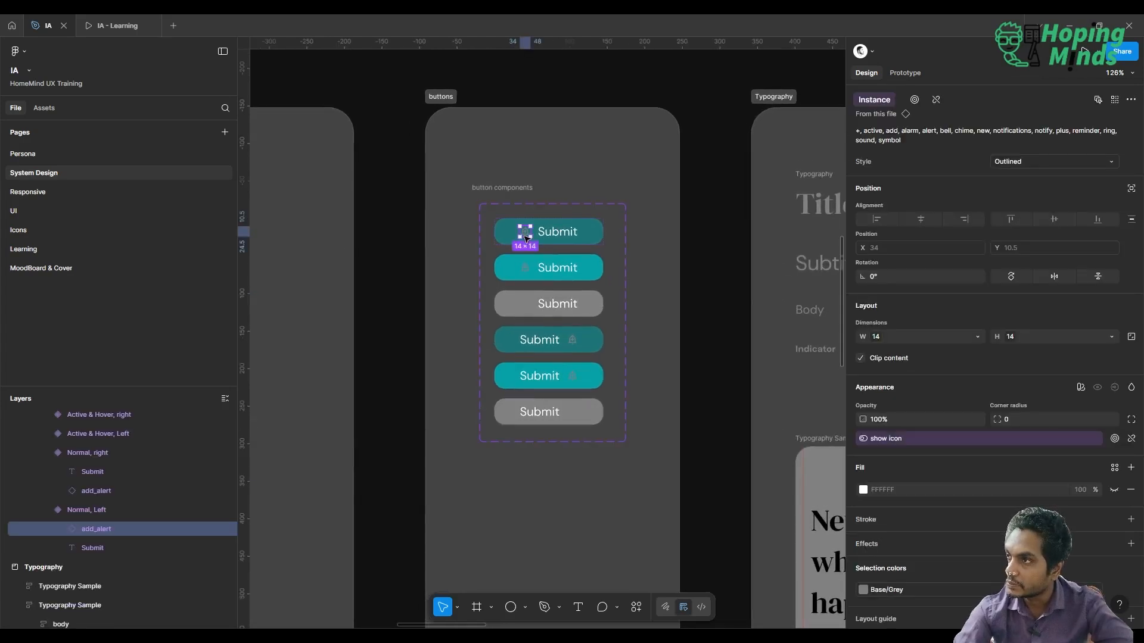
click(1131, 419)
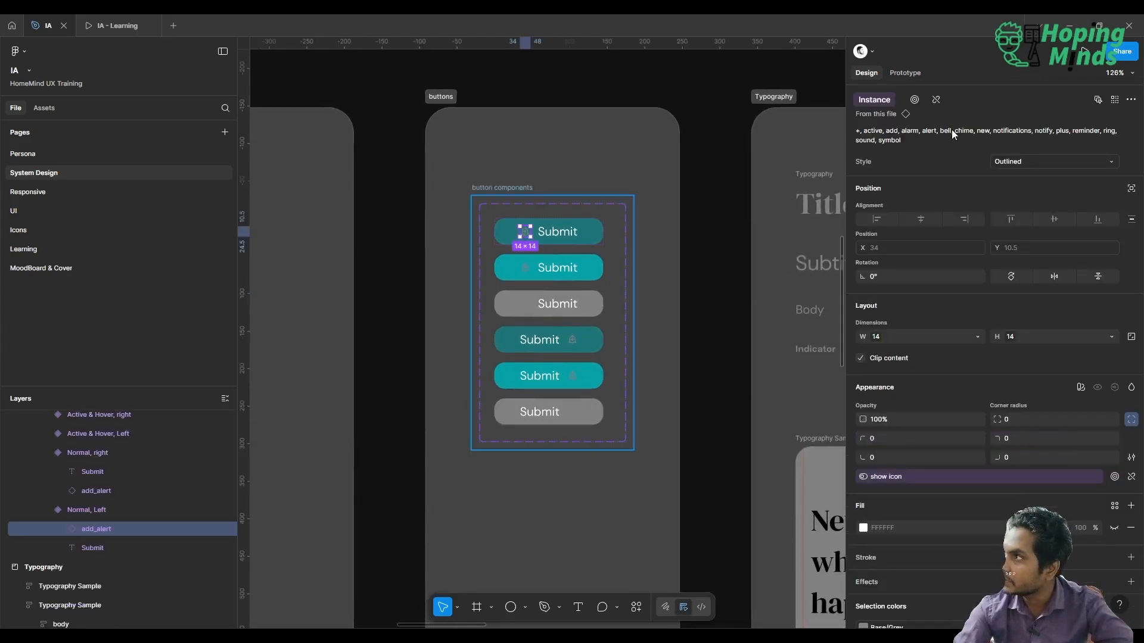
click(1115, 100)
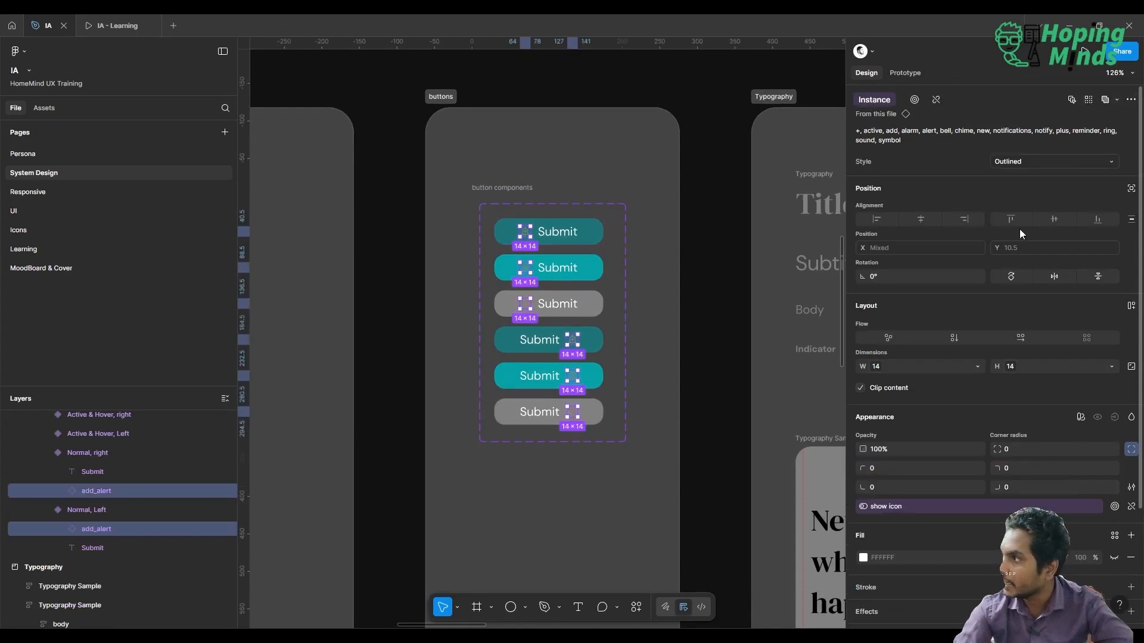
scroll(1117, 542, down, 3)
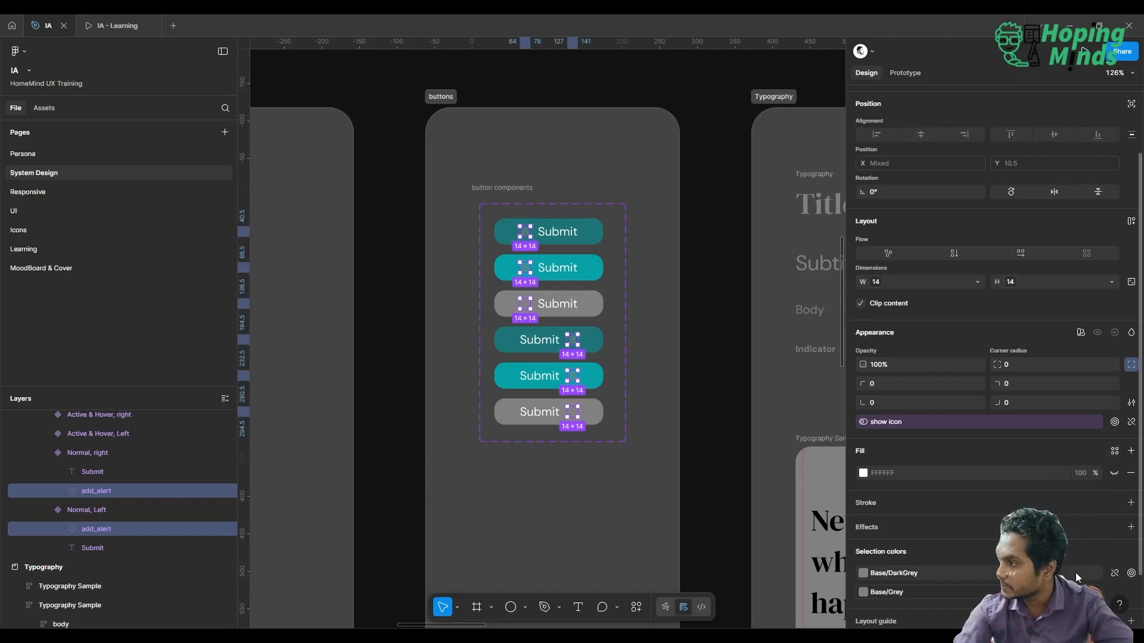
click(863, 573)
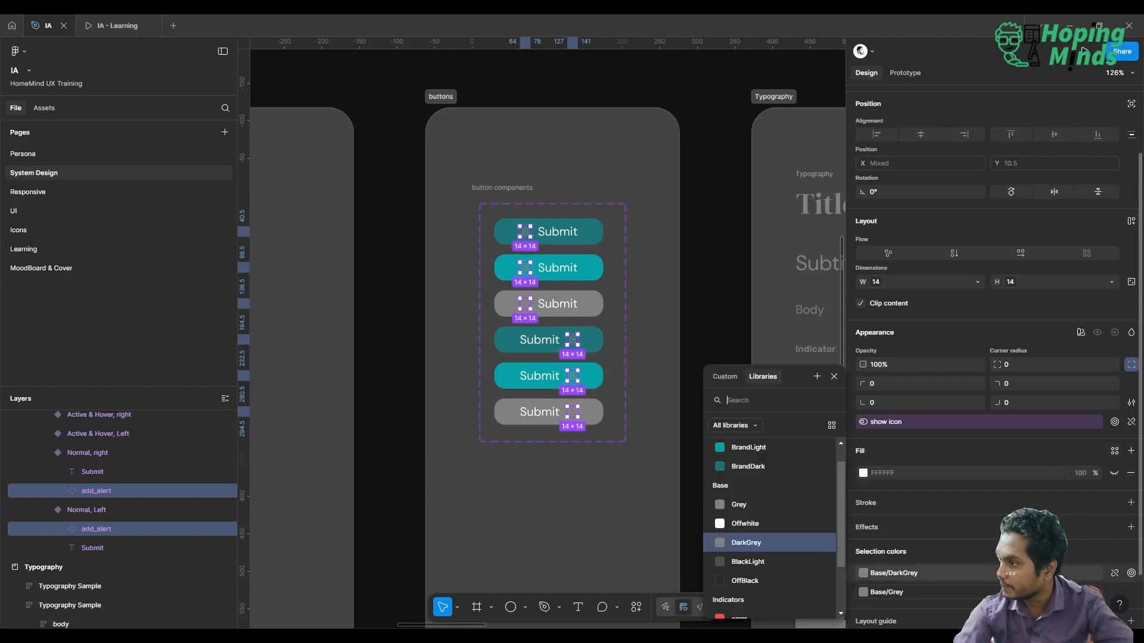
click(782, 525)
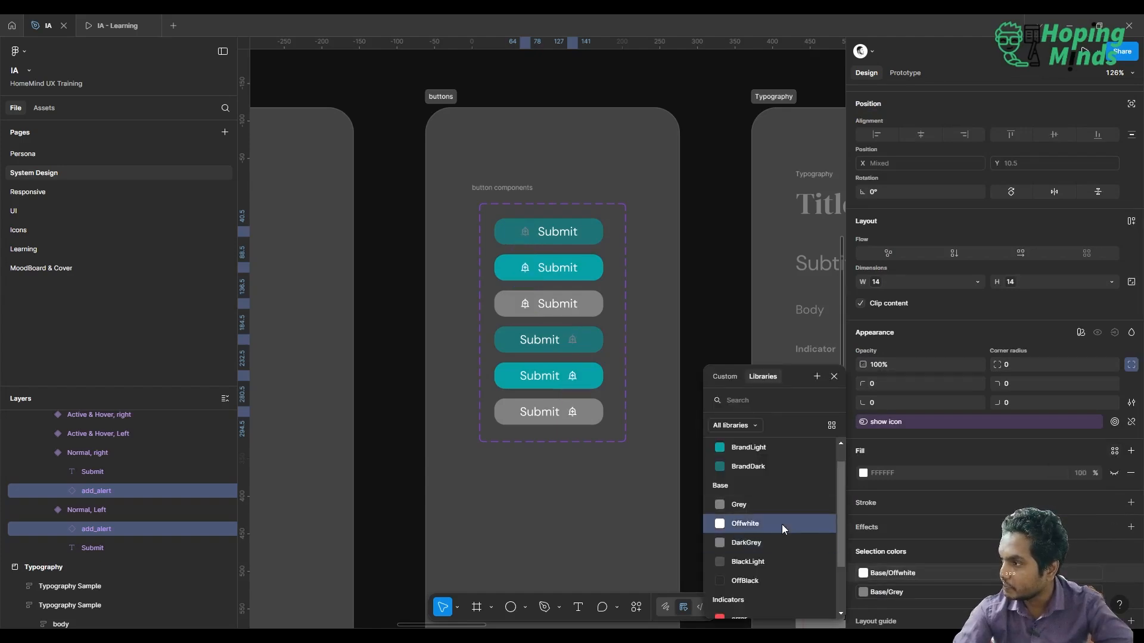
click(884, 590)
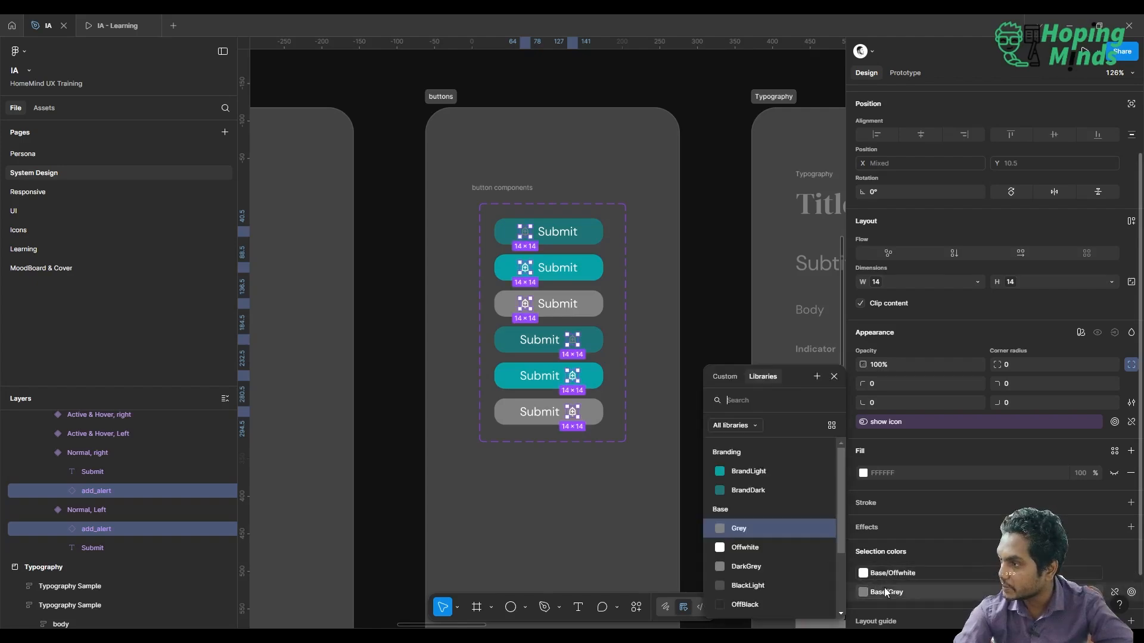
click(757, 547)
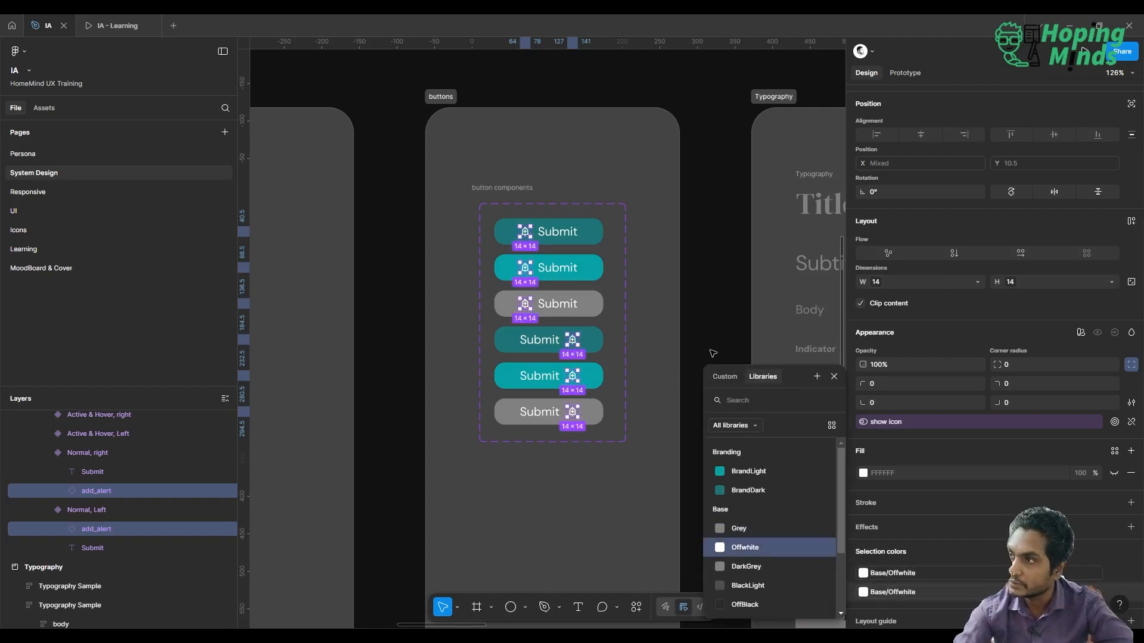
- Reset the button instance in the Mobile frame on the Responsive page to match its main component
click(713, 354)
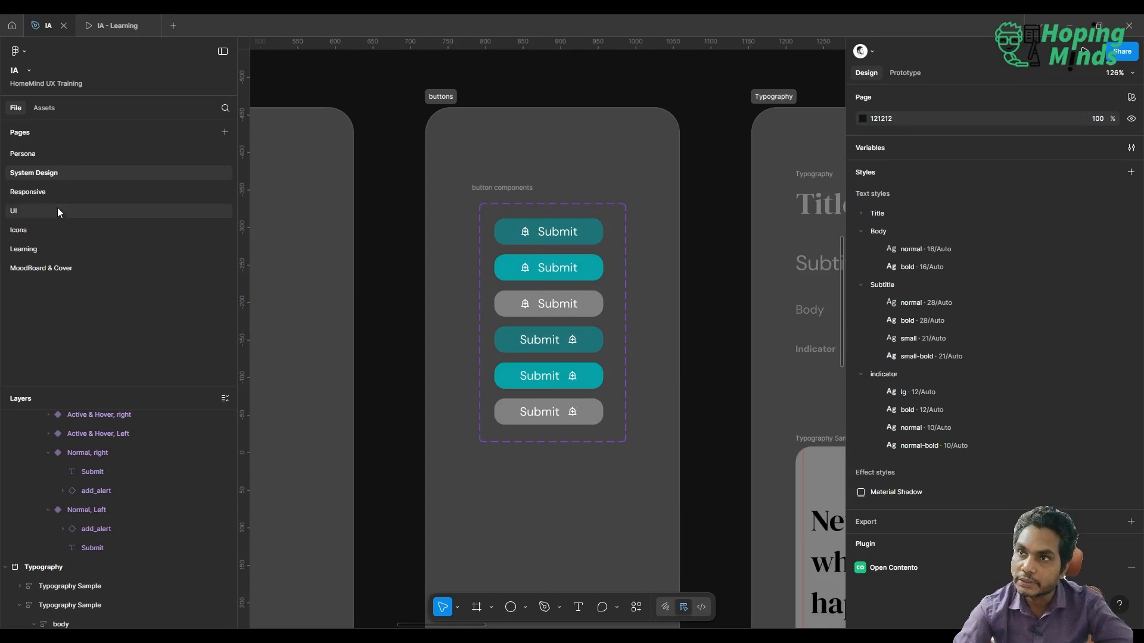
click(76, 192)
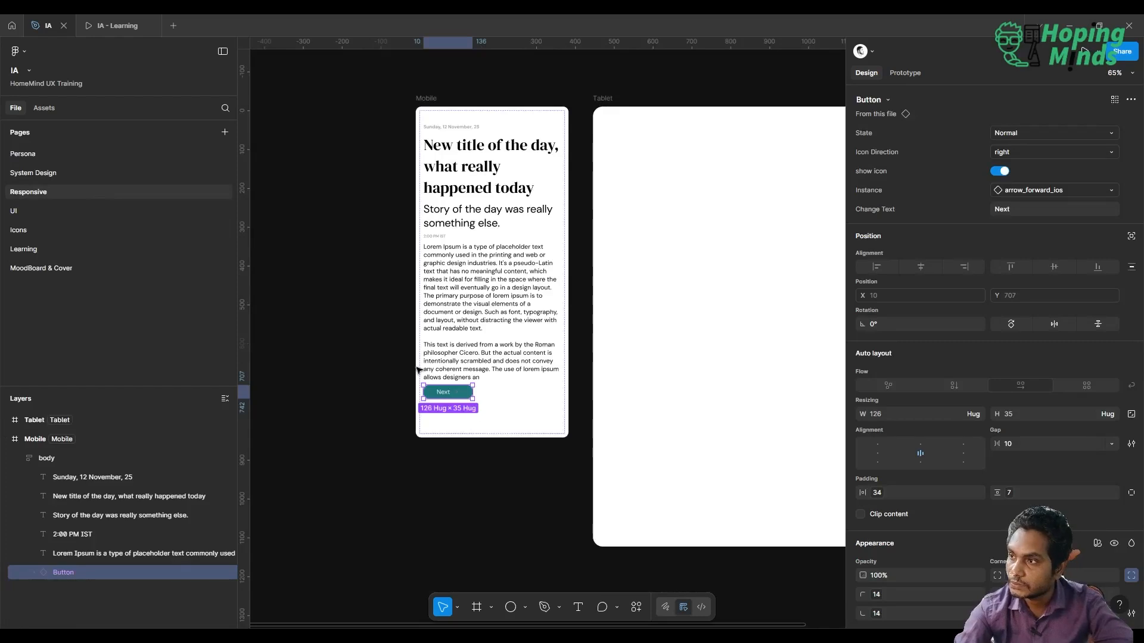
key(Escape)
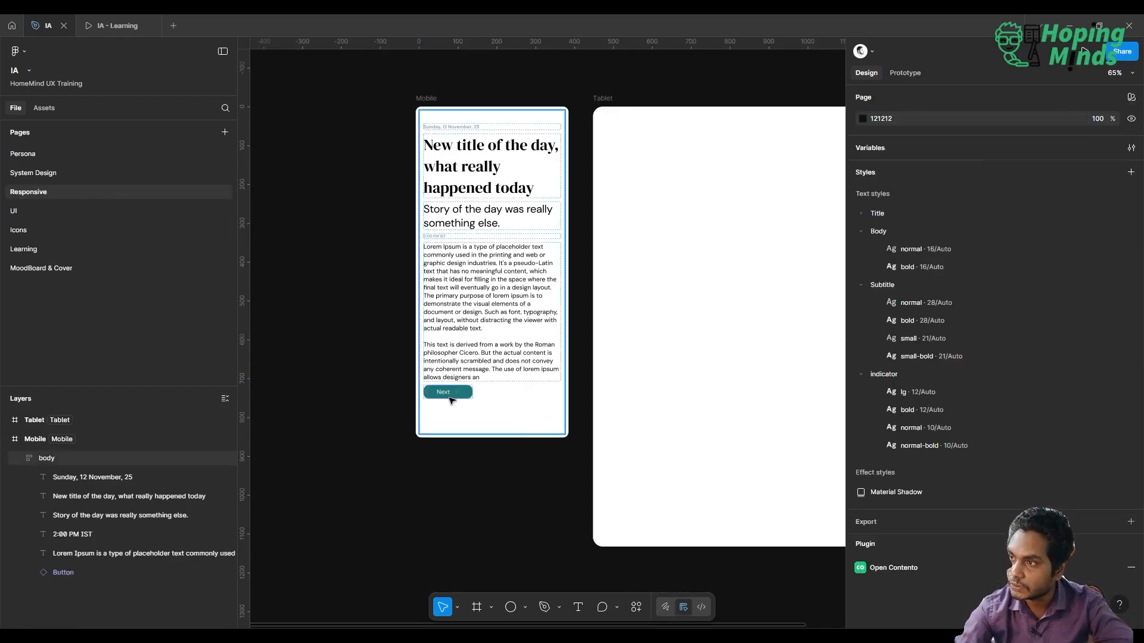
click(449, 398)
click(453, 396)
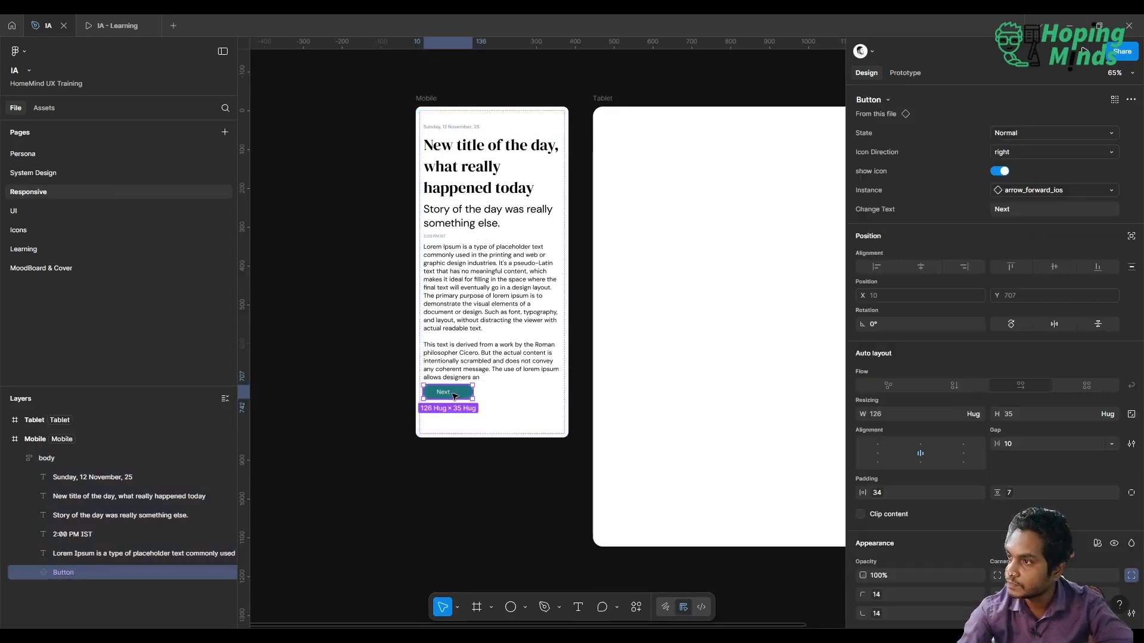
click(1135, 100)
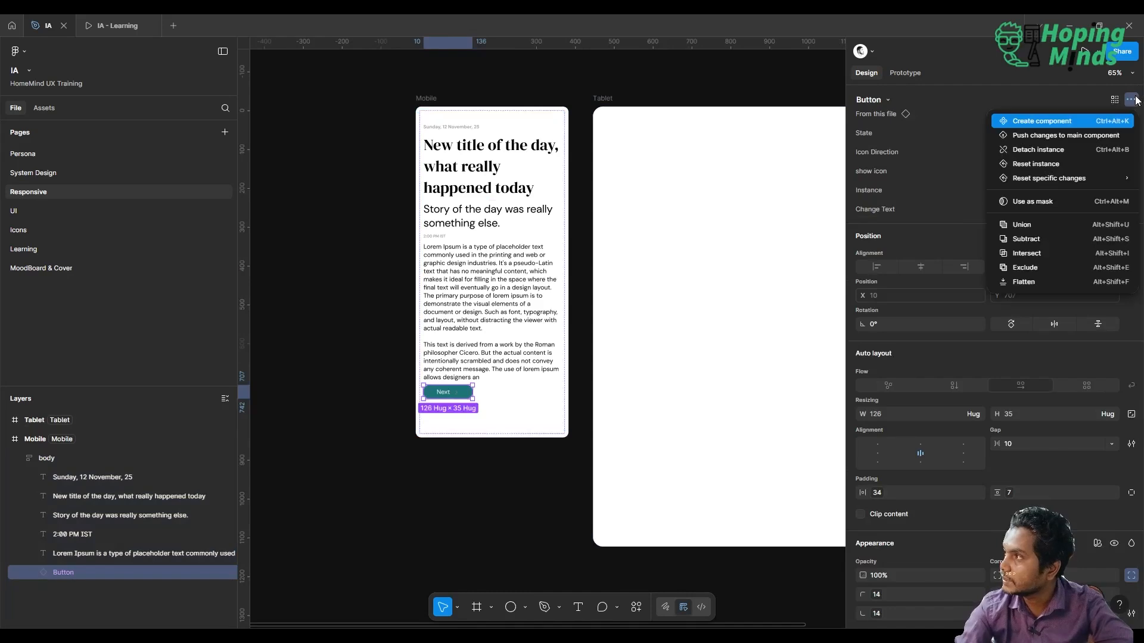
mouse_move(1090, 180)
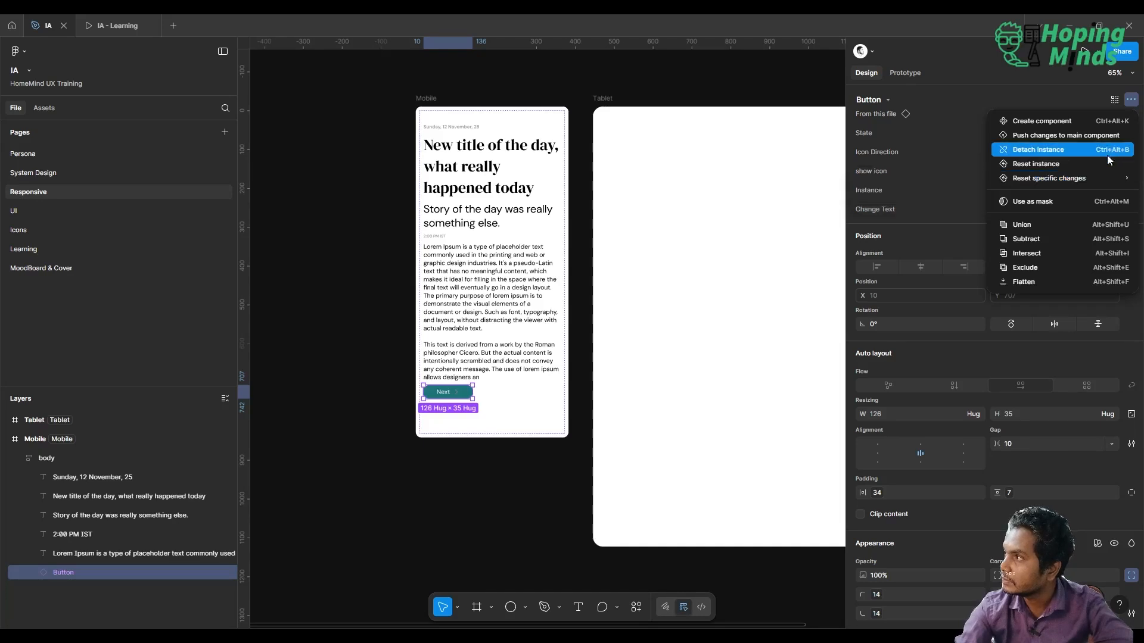
click(1085, 165)
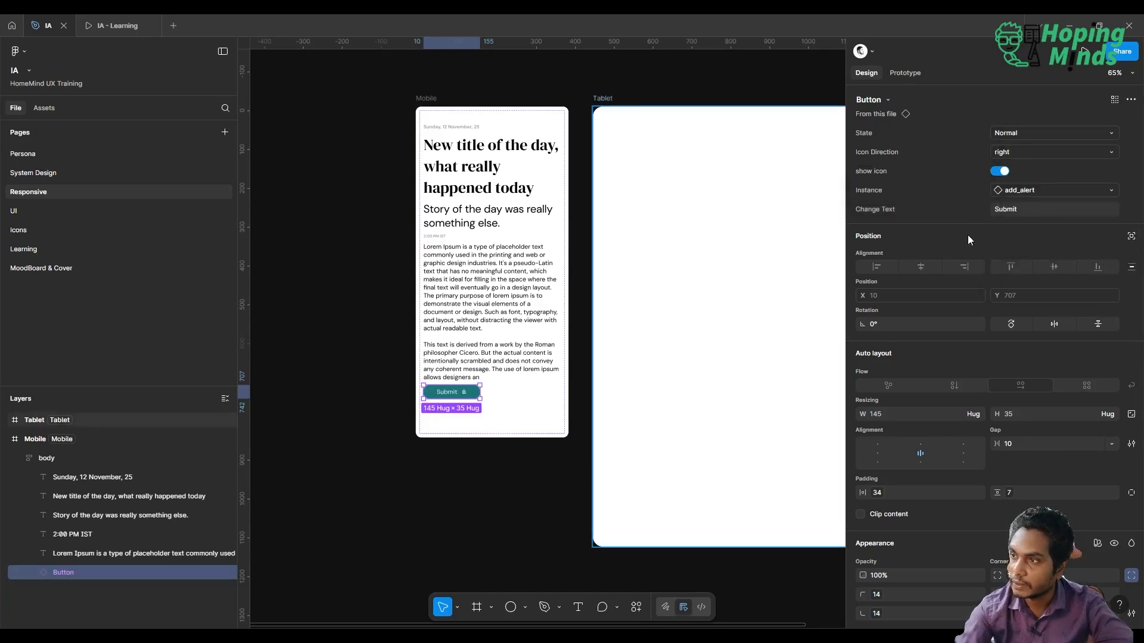
- Change the Mobile button's text to Next and swap its icon instance for arrow_circle_right
click(1024, 214)
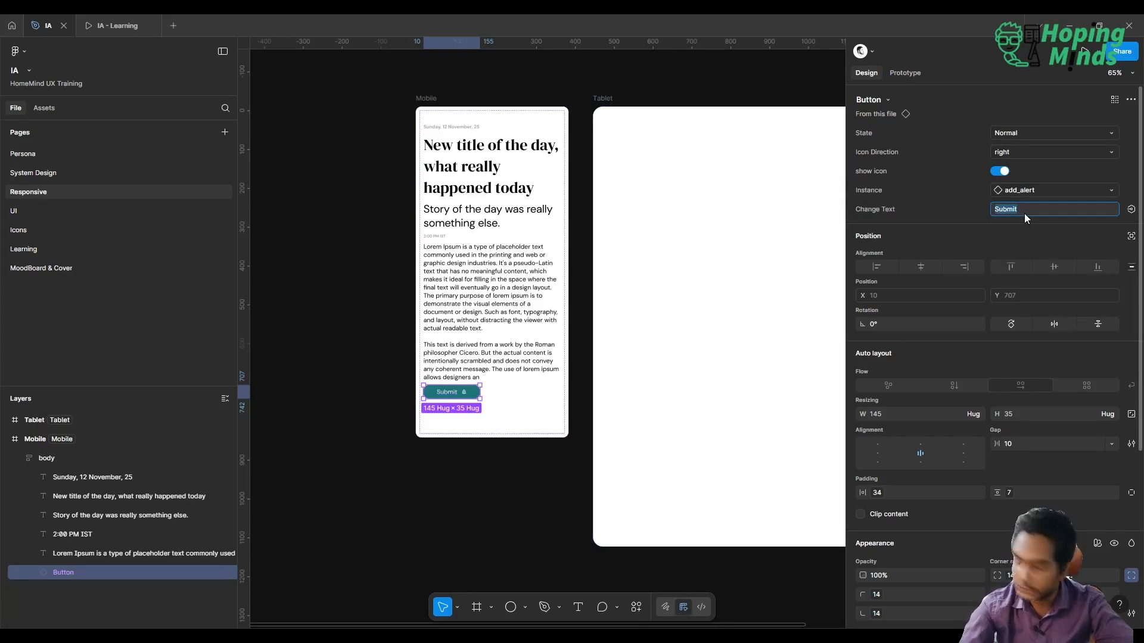
text(Next)
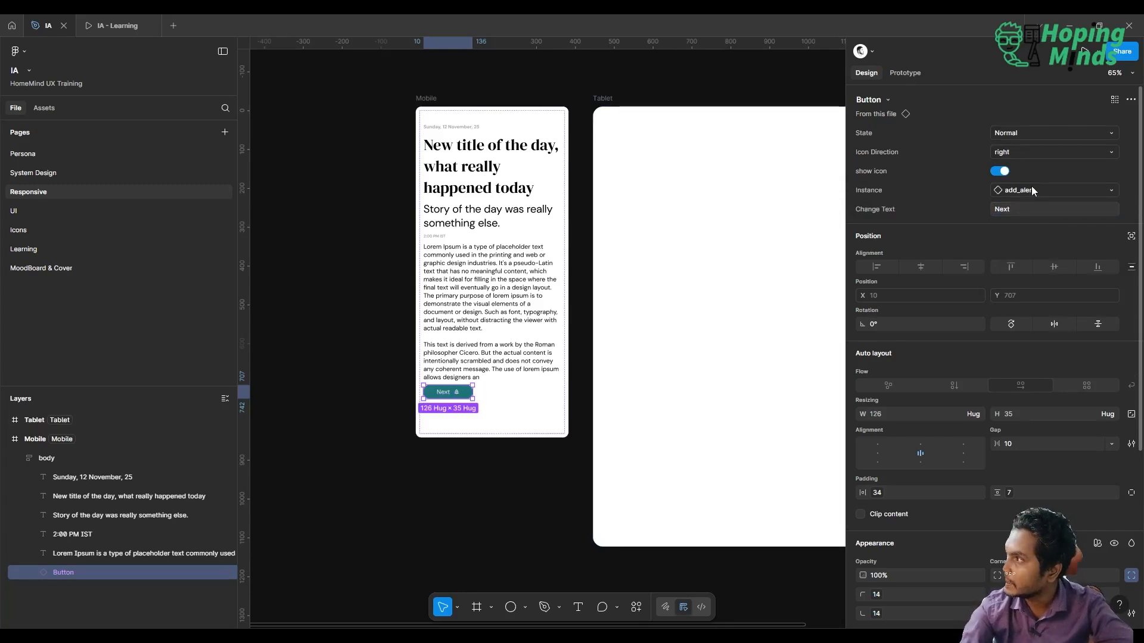
click(1033, 188)
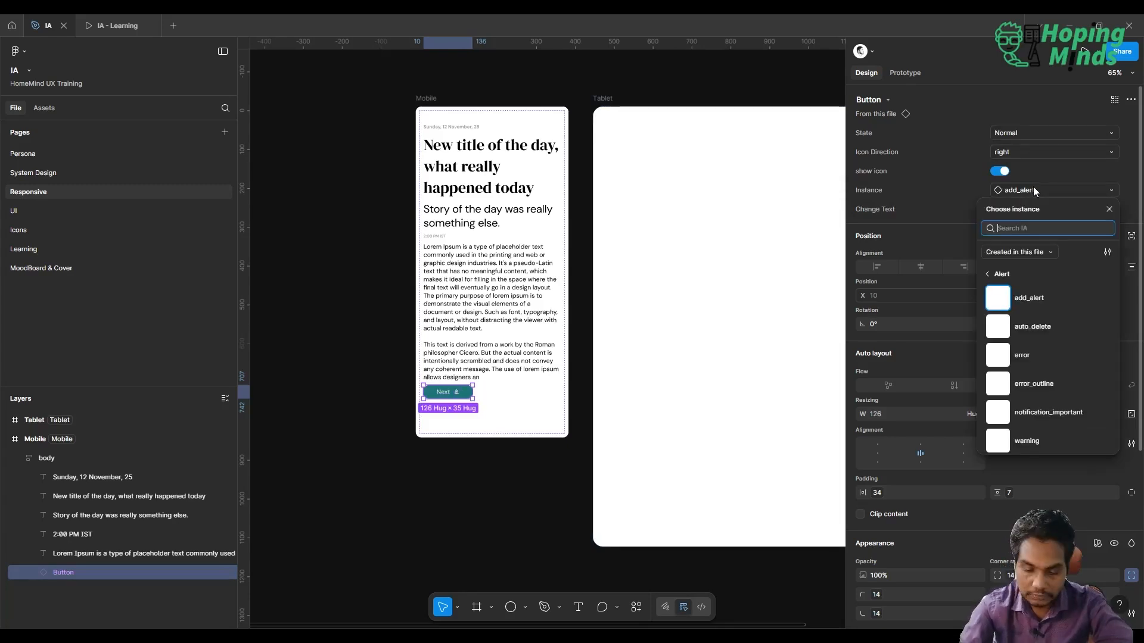
text(arrow)
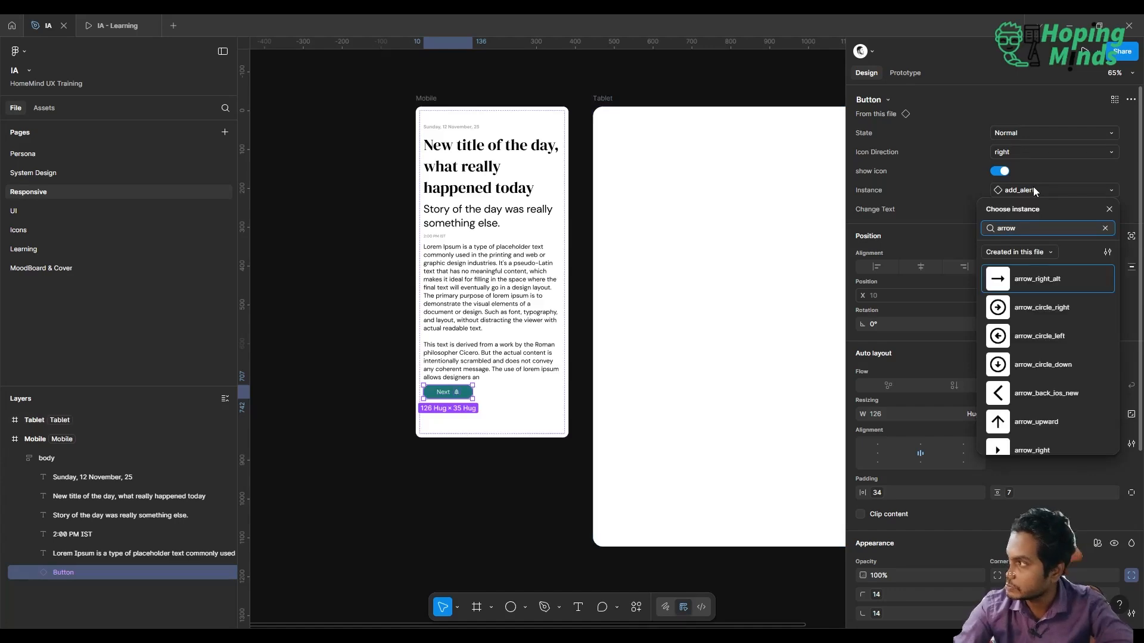
click(1012, 310)
click(485, 480)
ctrl+scroll(486, 480, up, 3)
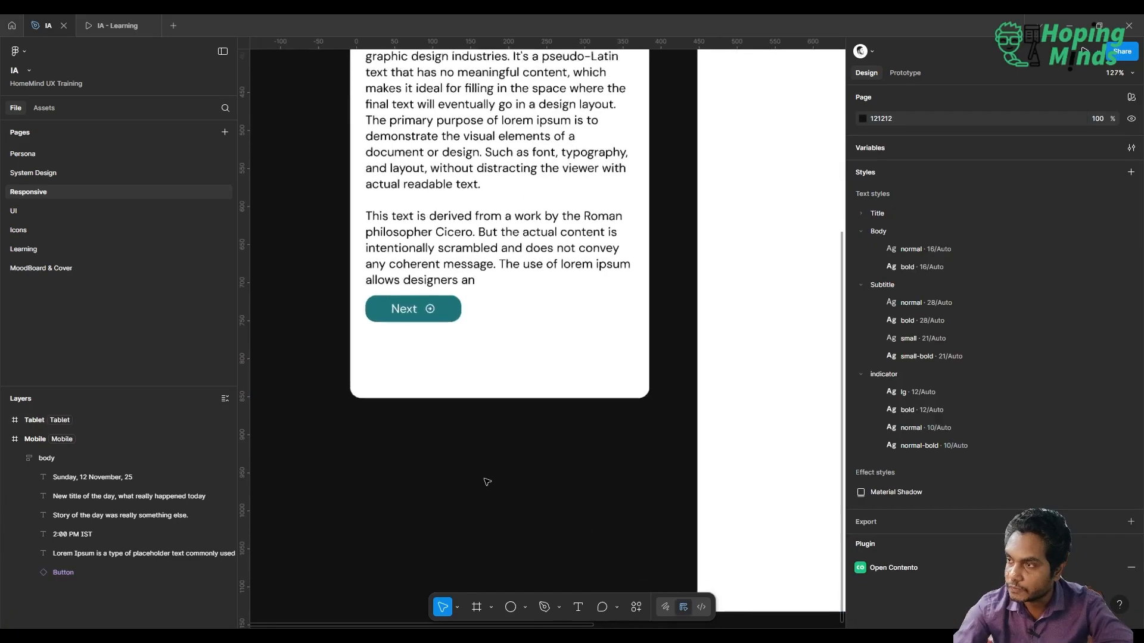
ctrl+scroll(487, 481, down, 6)
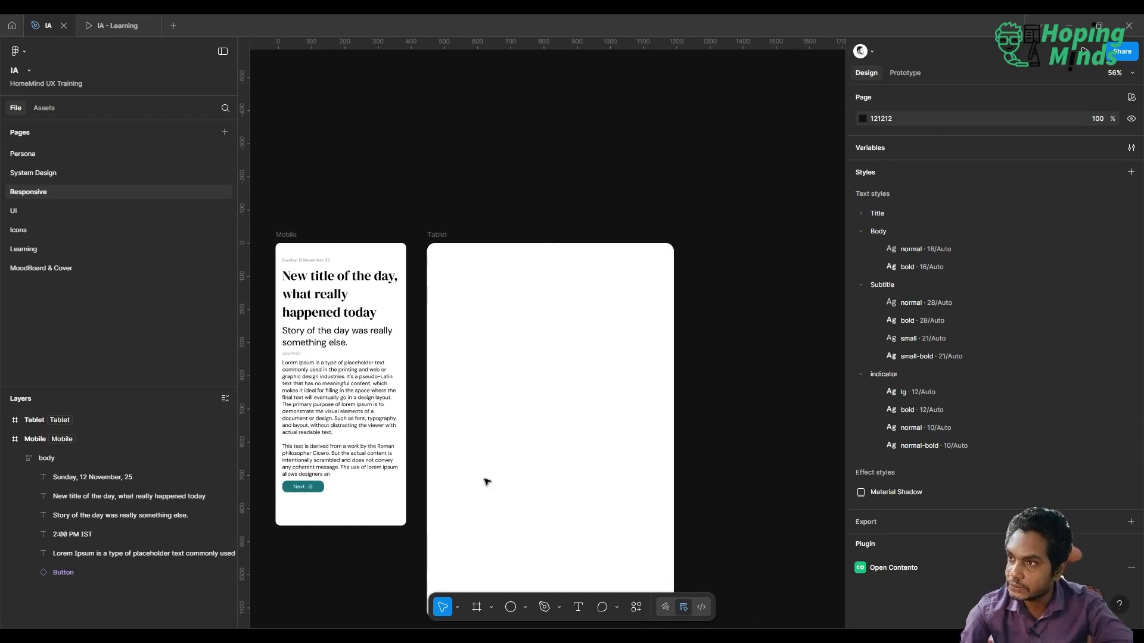
- Select the body frame inside the Mobile frame and collapse its child layers
scroll(487, 482, left, 2)
scroll(487, 481, down, 1)
ctrl+scroll(381, 383, up, 3)
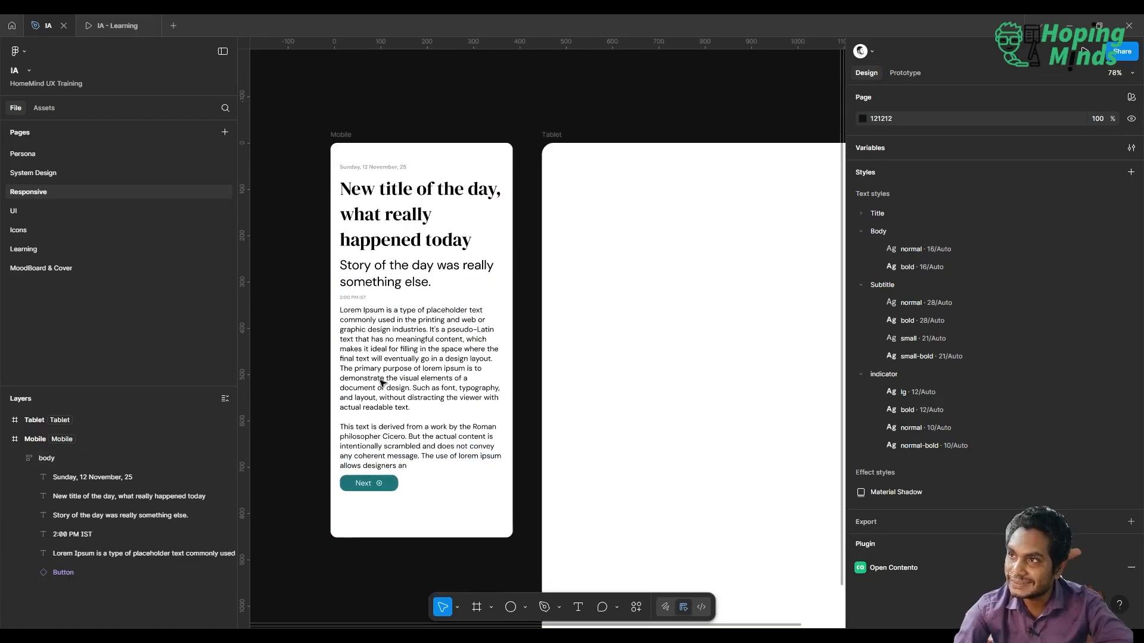
scroll(381, 383, right, 1)
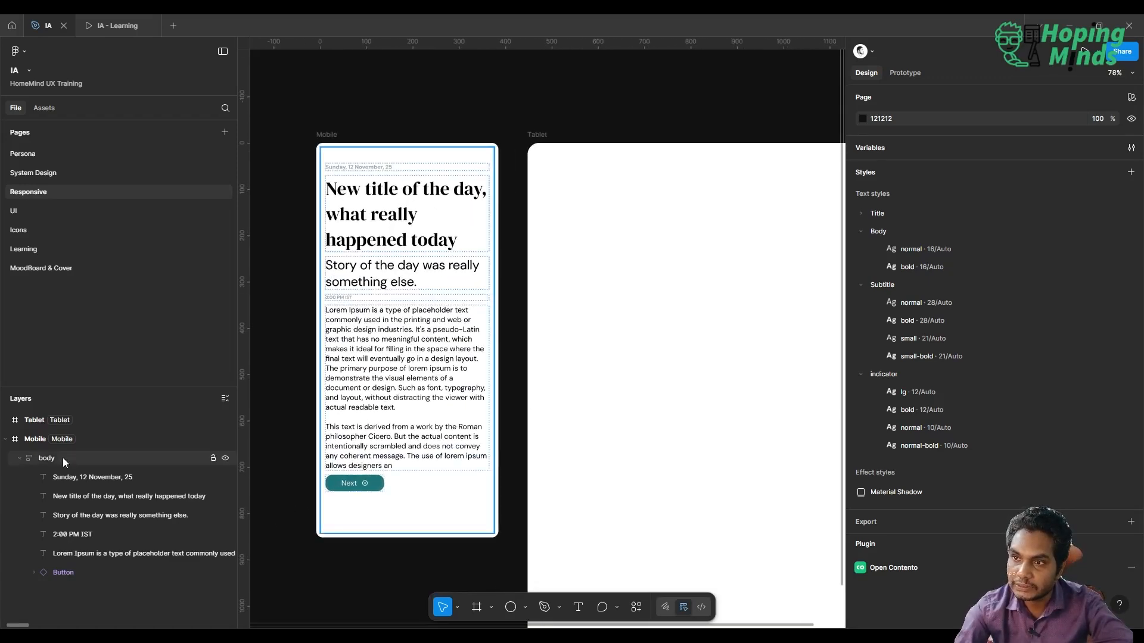
click(27, 457)
click(19, 457)
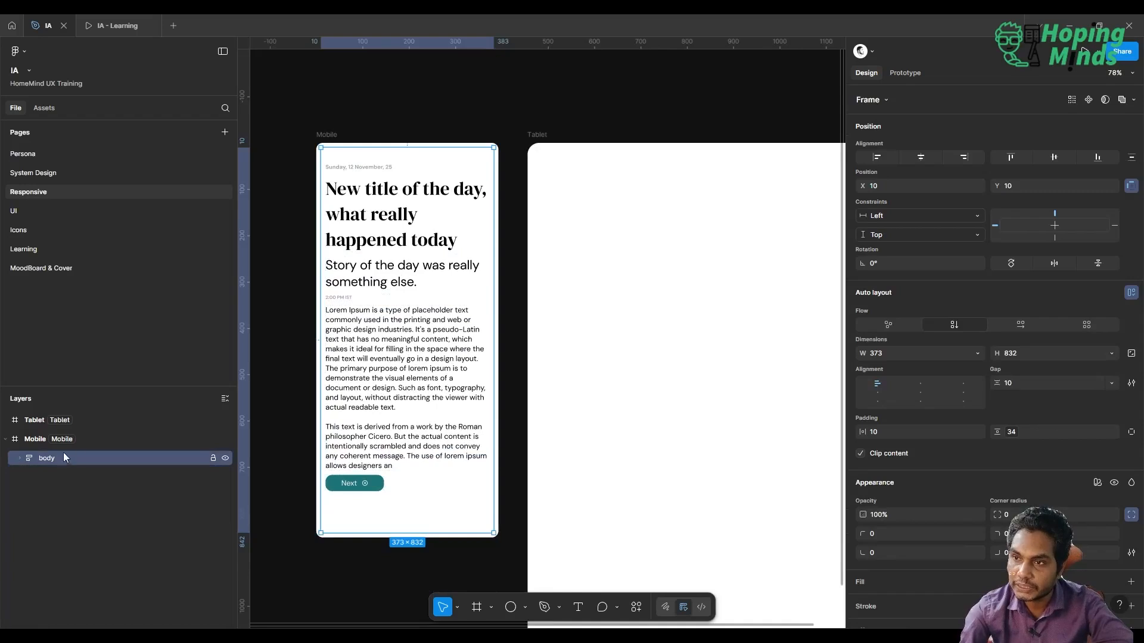
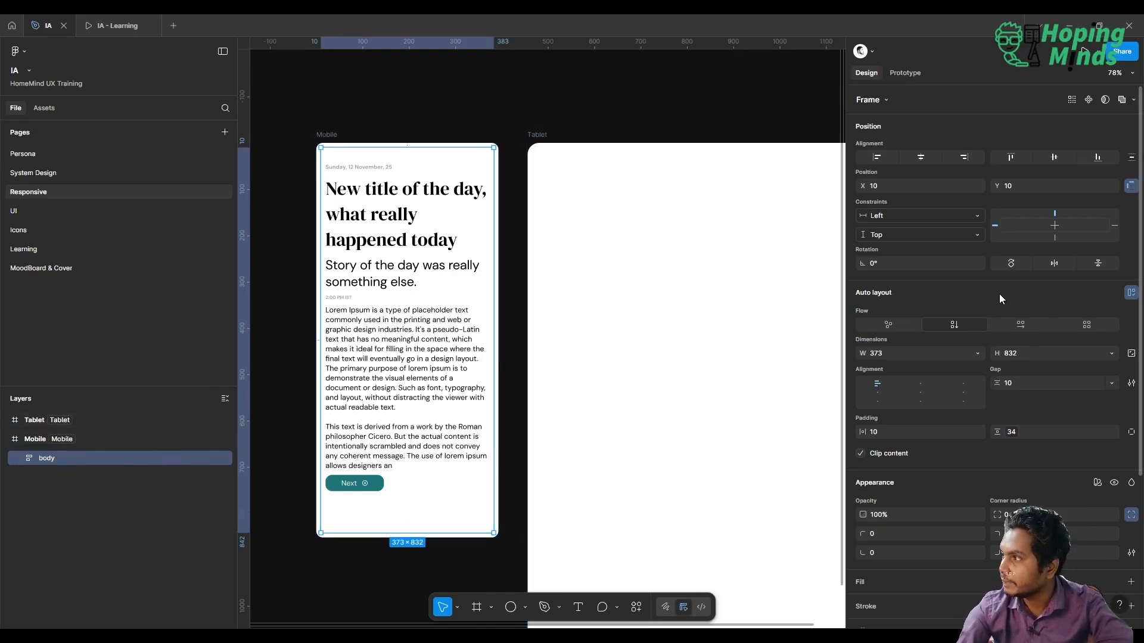
- Add auto layout to the Mobile frame and to the Tablet frame
click(978, 353)
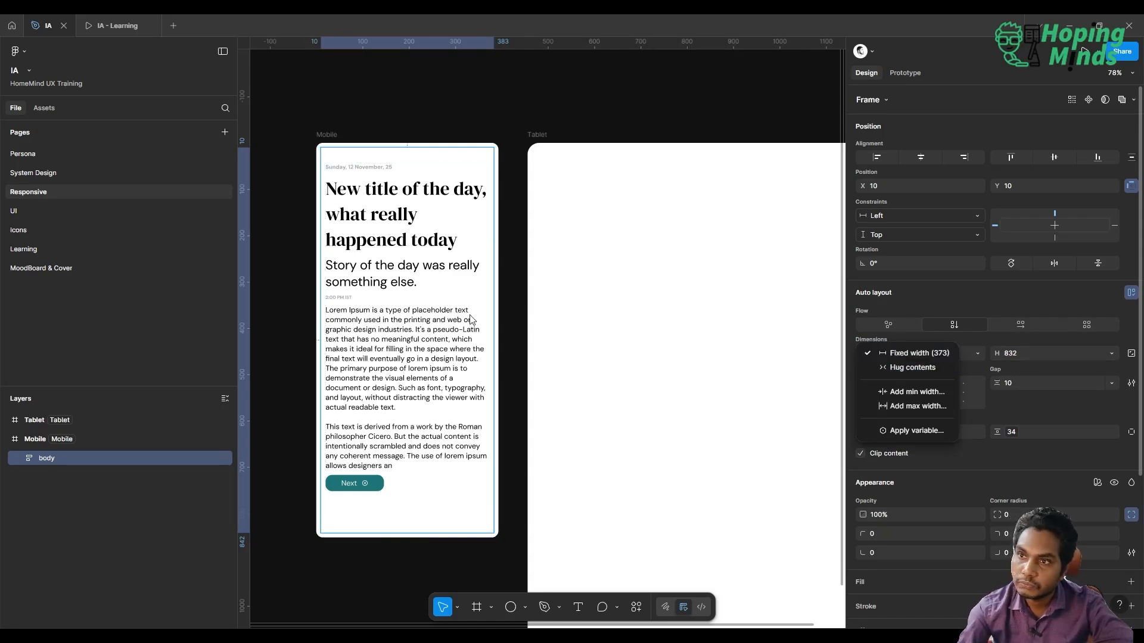
key(Escape)
click(42, 439)
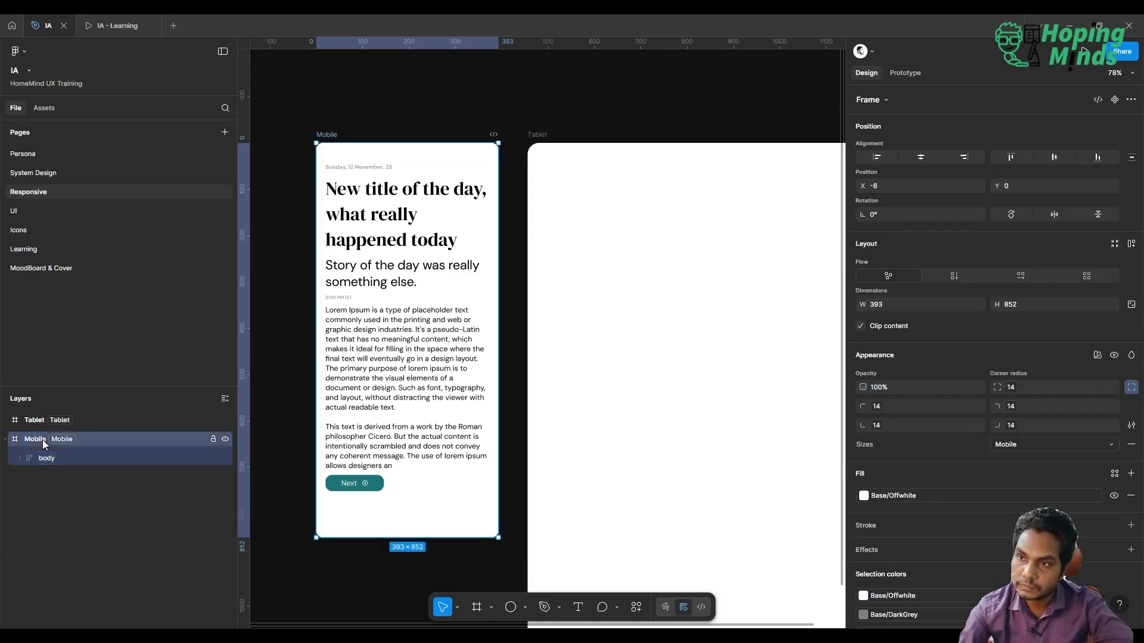
key(shift+a)
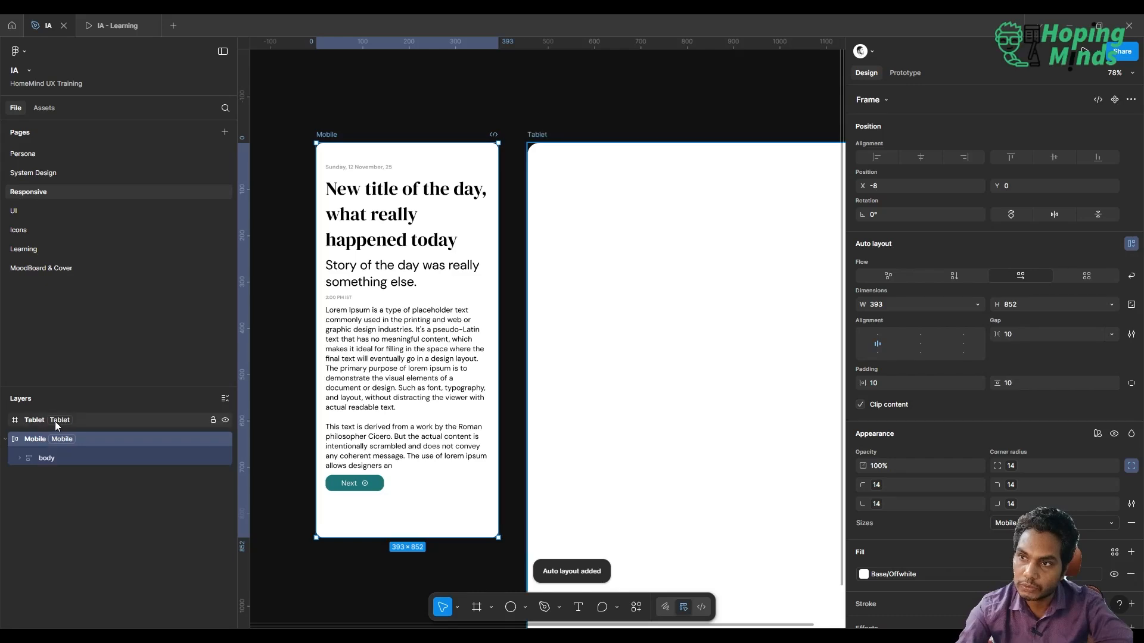
click(56, 421)
key(shift+a)
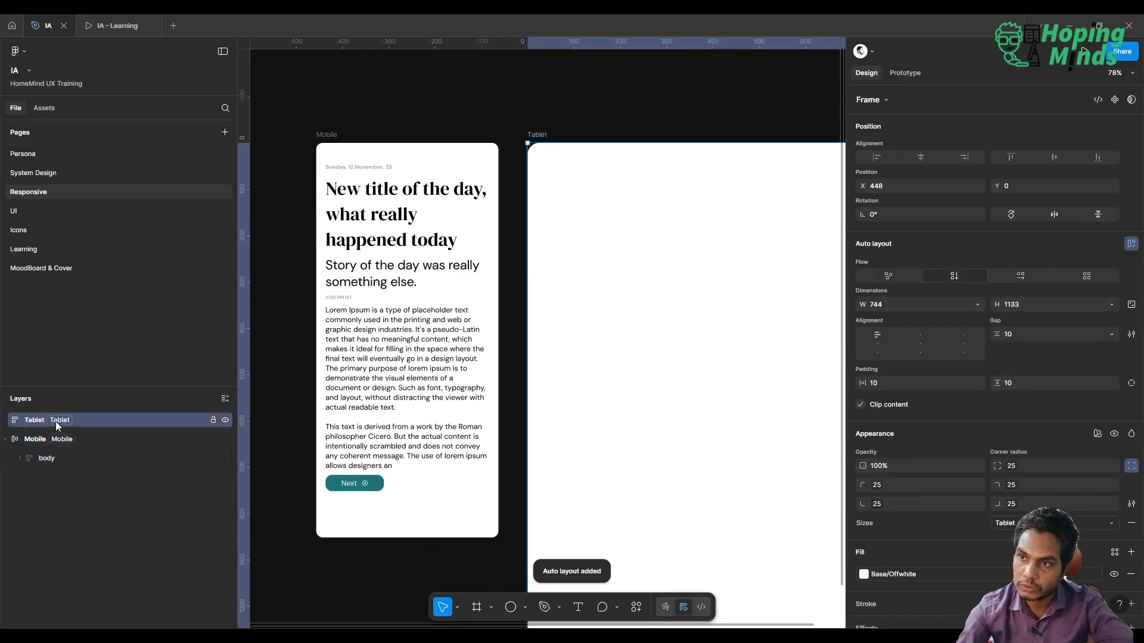
- Set the width of the body frame inside the Mobile frame to Fill container
click(45, 459)
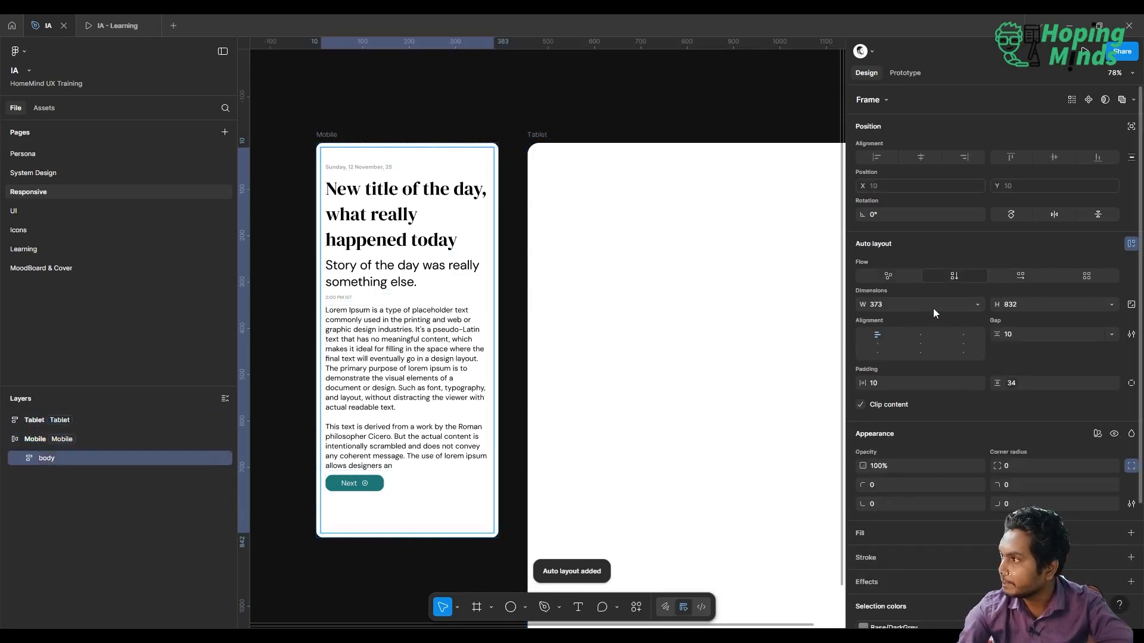
click(977, 304)
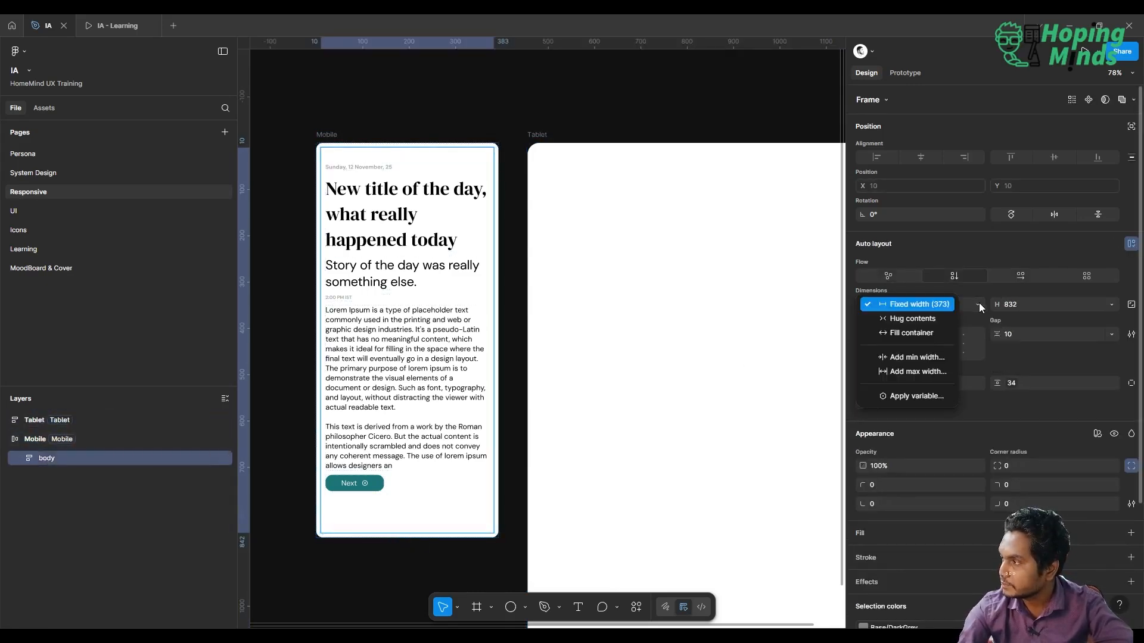
click(920, 333)
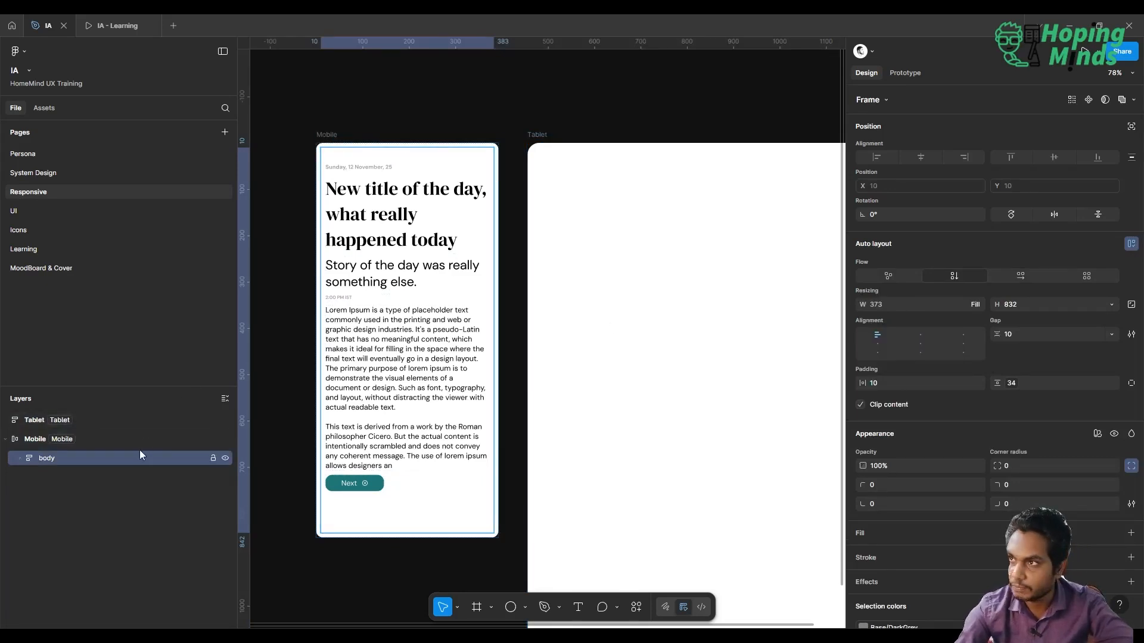
- Place a copy of the Mobile frame's body inside the Tablet frame and deselect it
click(536, 136)
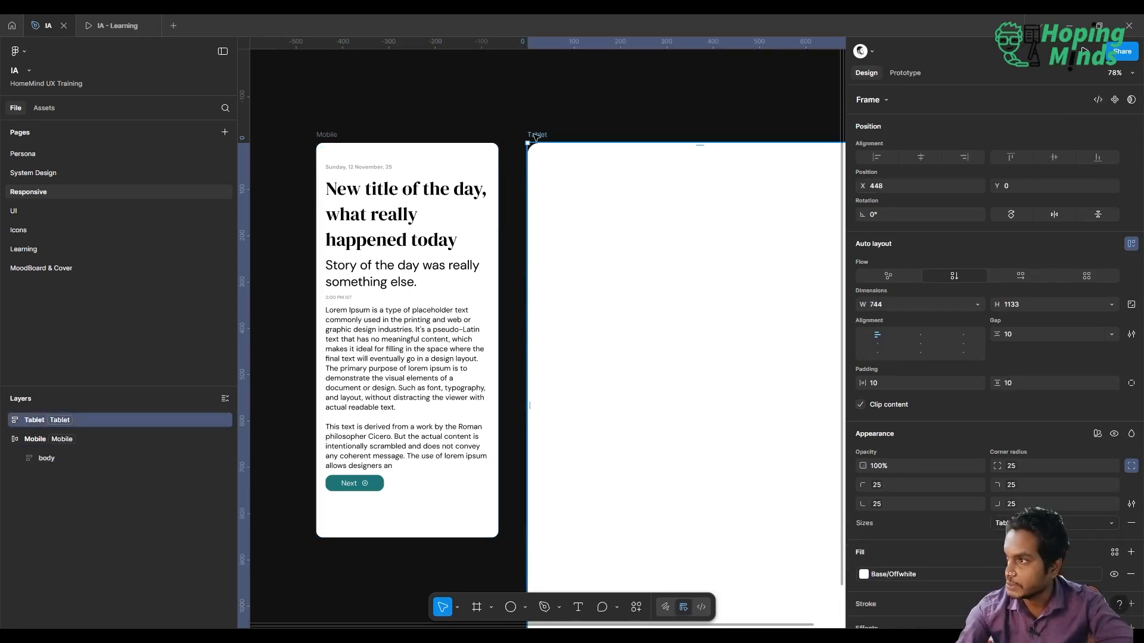
key(ctrl+v)
scroll(536, 136, up, 5)
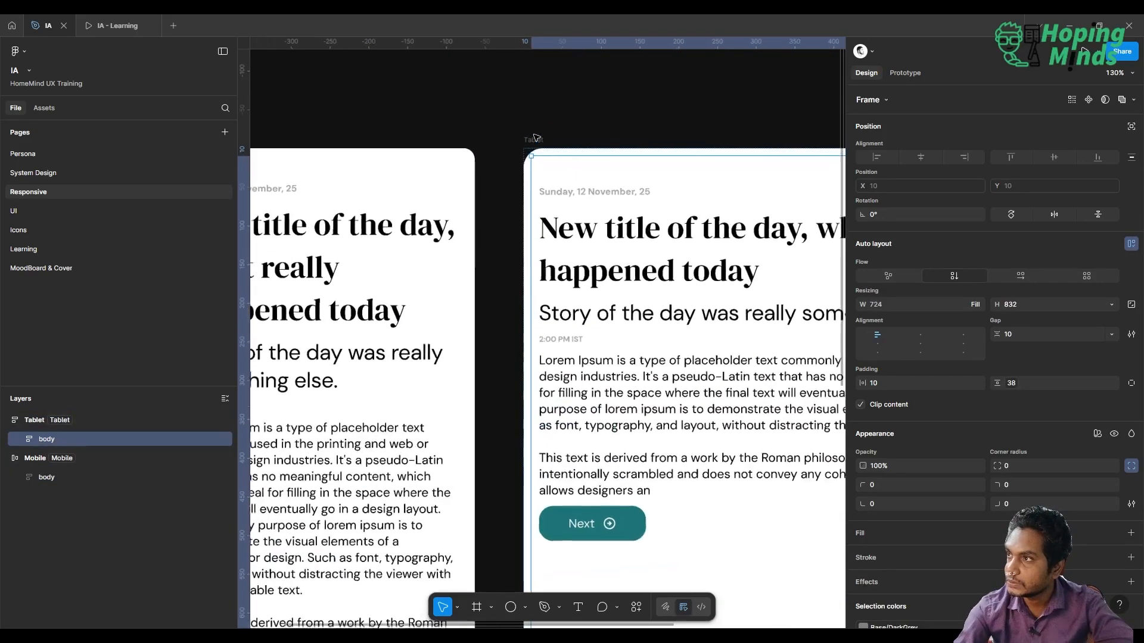
scroll(535, 138, down, 5)
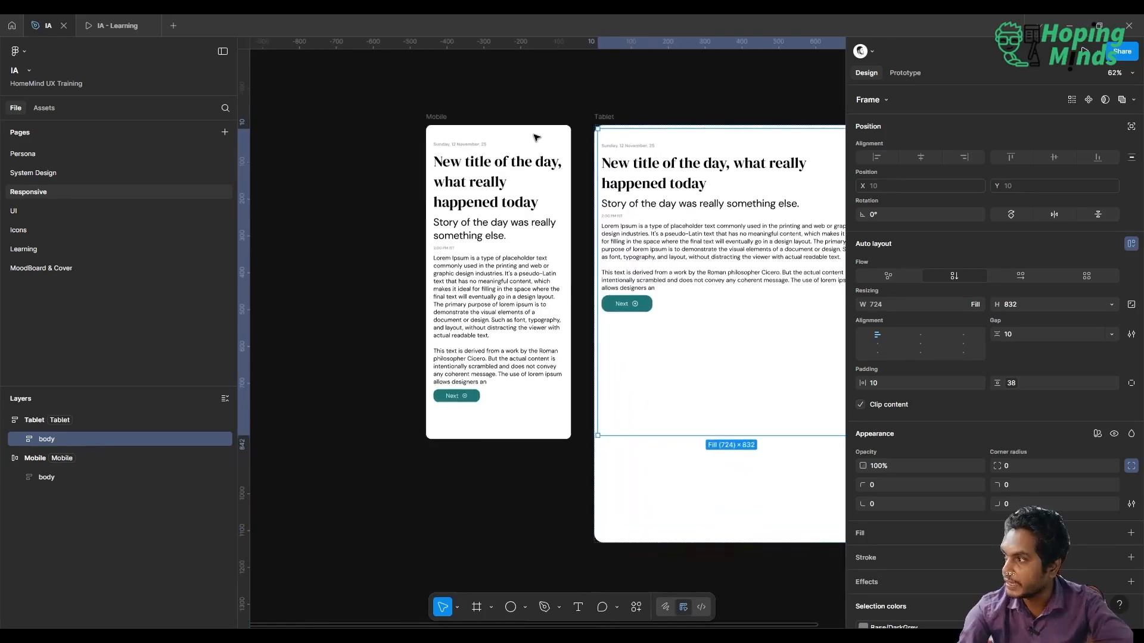
scroll(537, 137, up, 1)
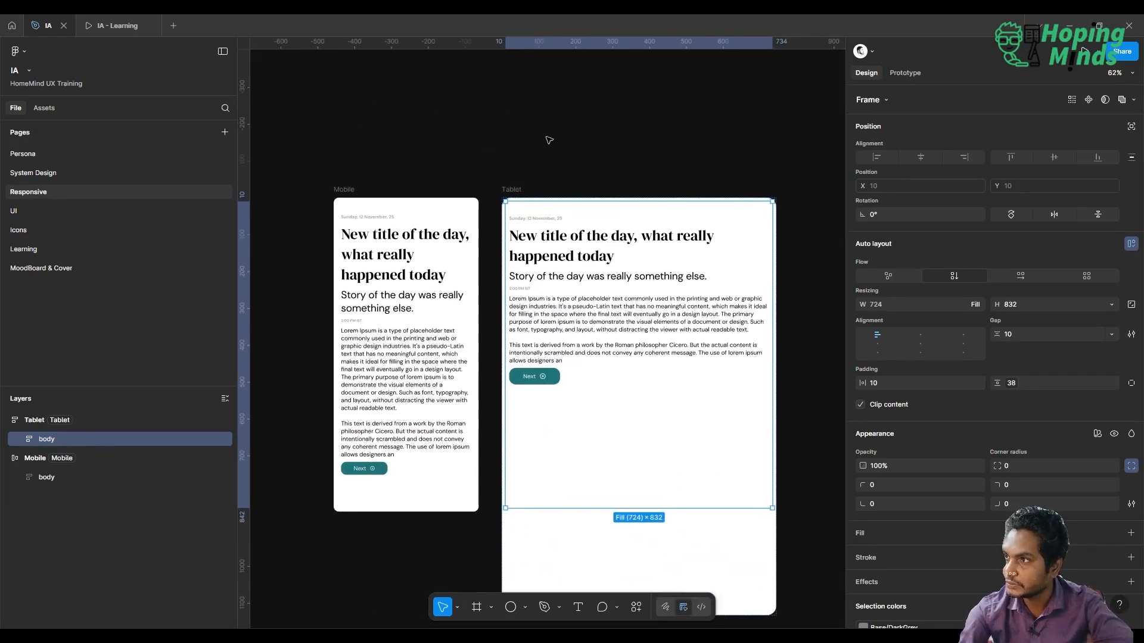
click(564, 193)
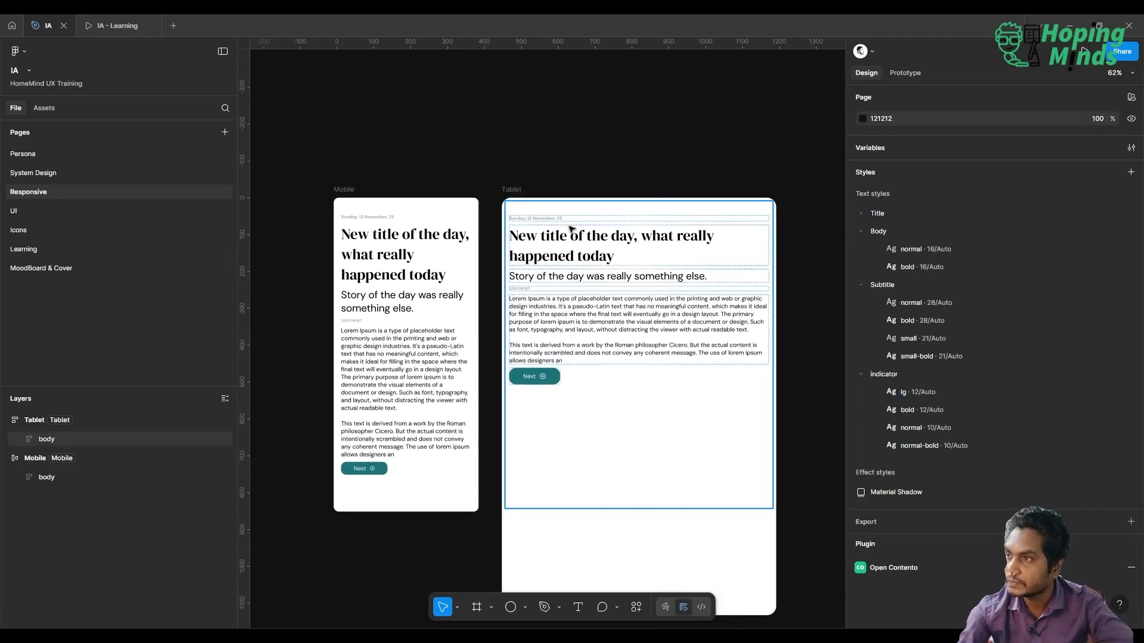
- Examine the properties of the Title/normal text style used by the headline in the Tablet frame
double_click(571, 257)
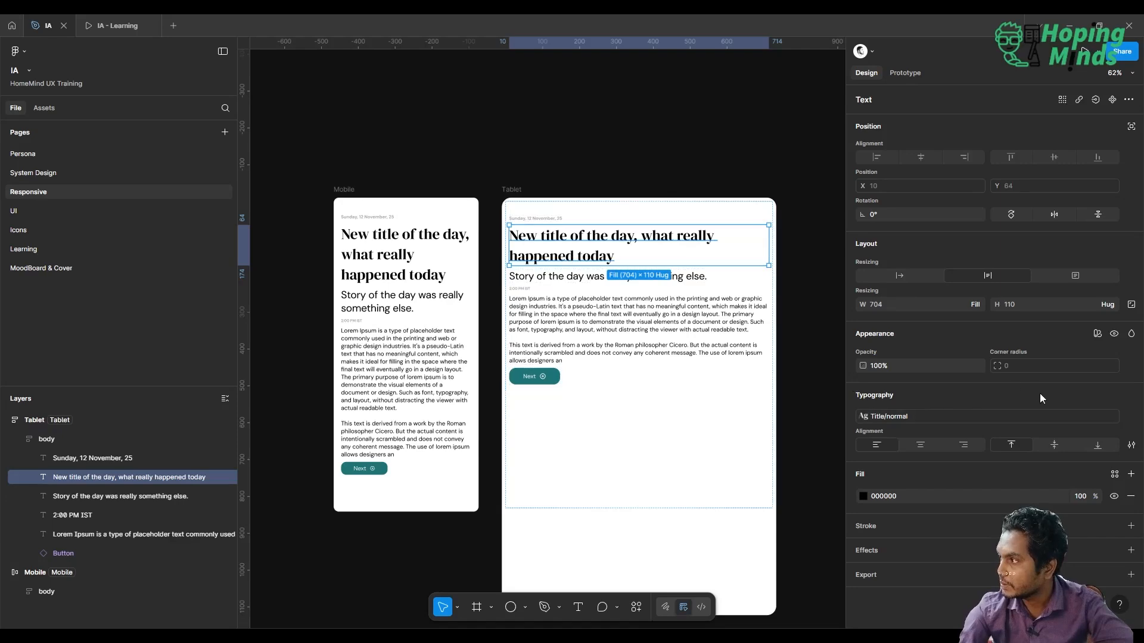
double_click(559, 244)
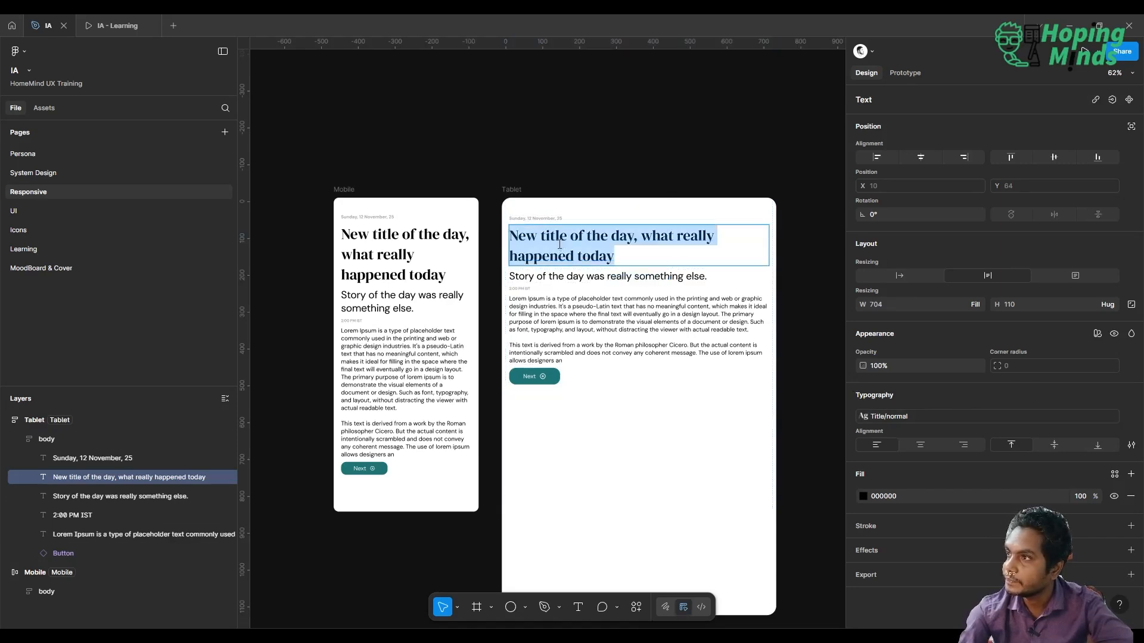
click(560, 245)
scroll(560, 244, up, 5)
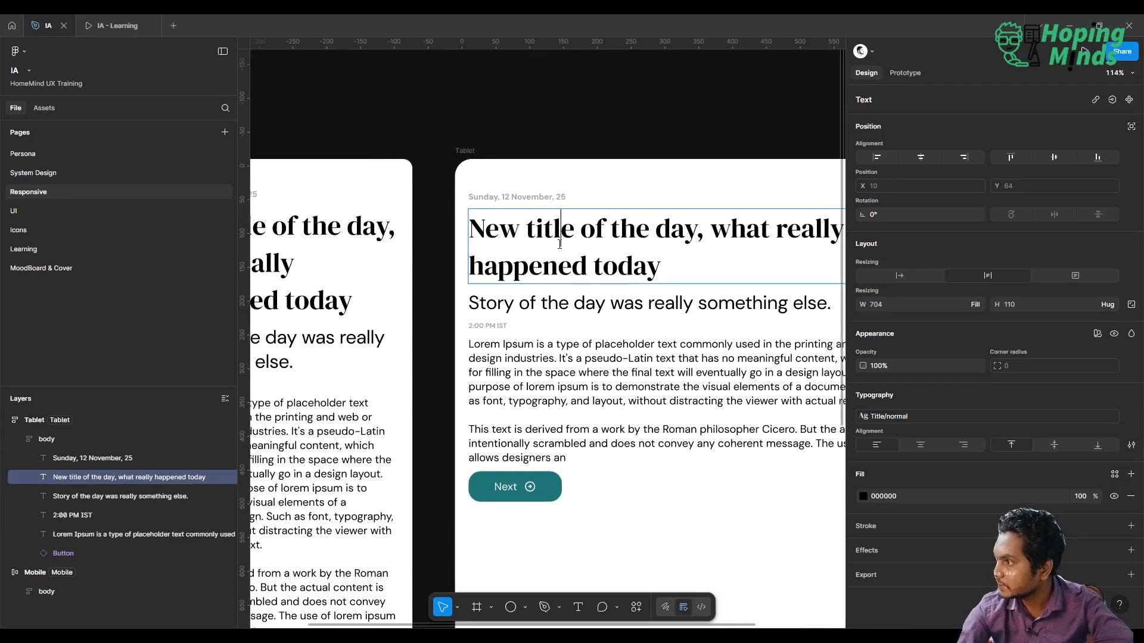
click(881, 423)
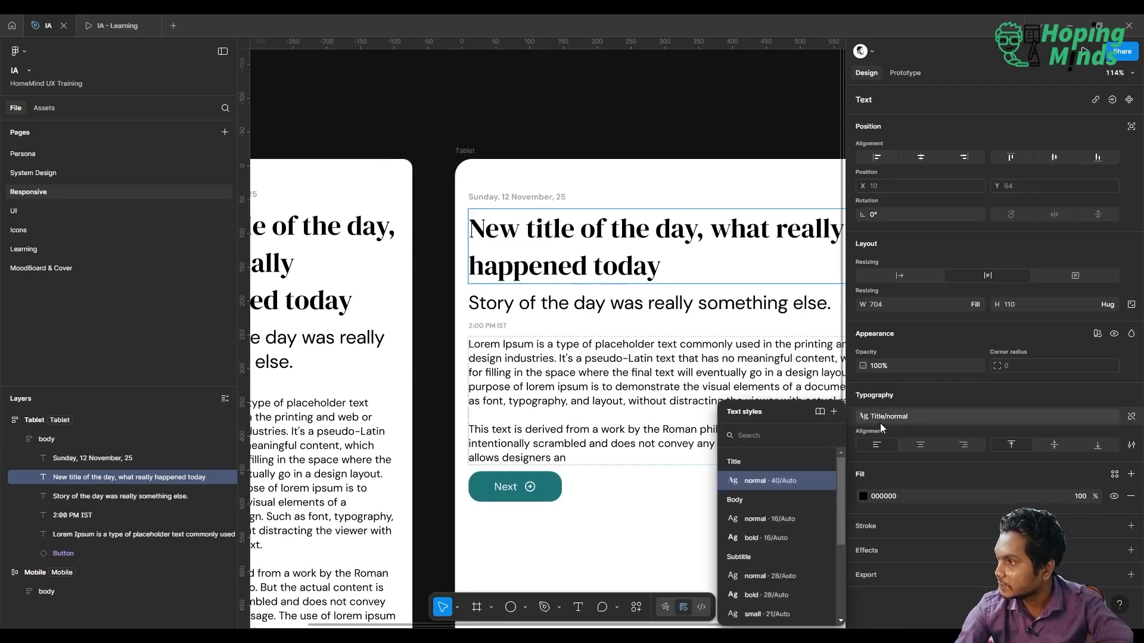
mouse_move(782, 478)
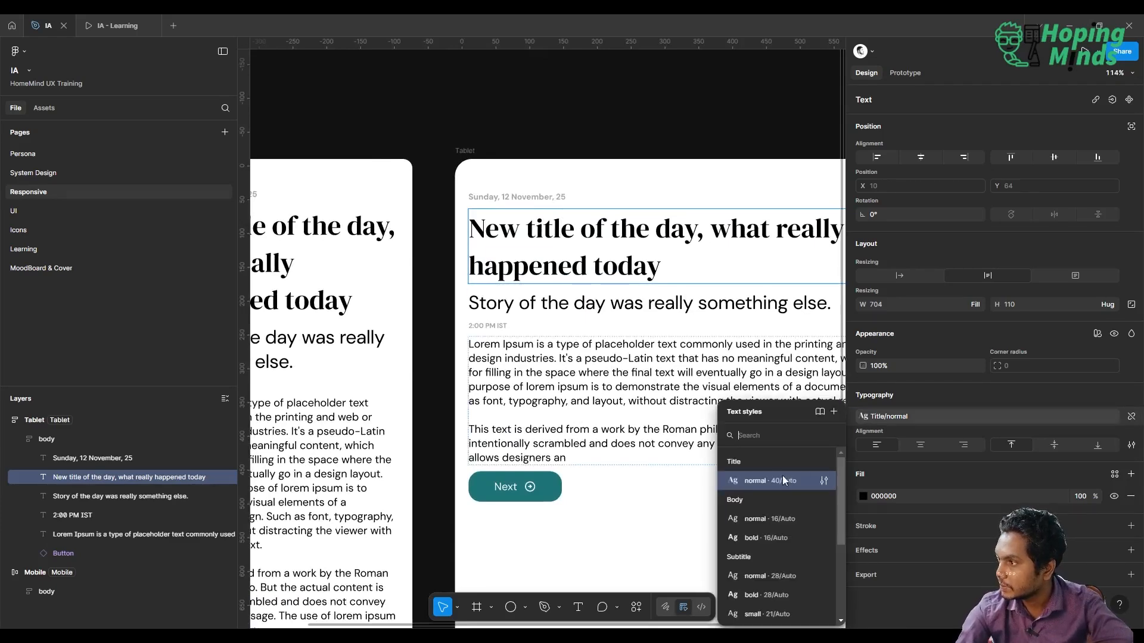
click(825, 481)
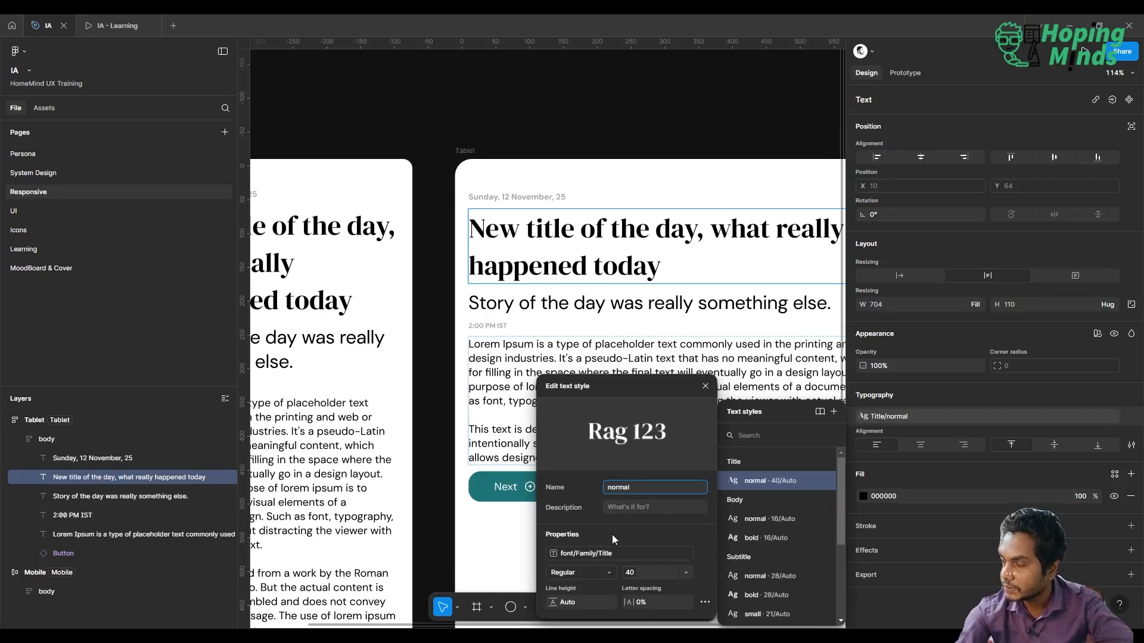
click(706, 386)
click(685, 153)
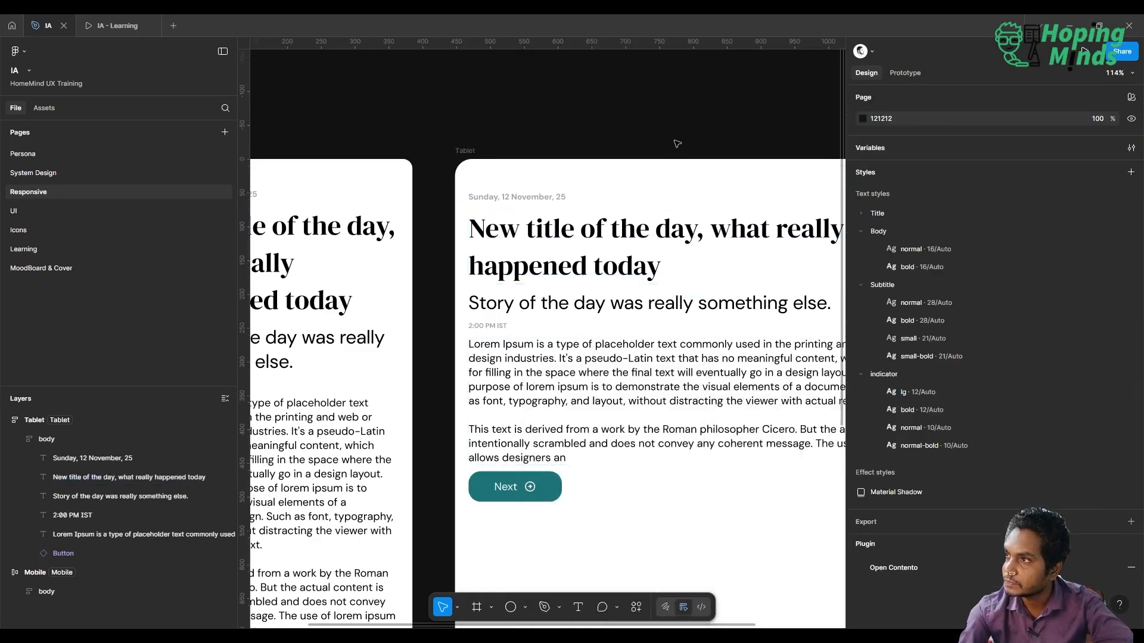
- Apply the Tablet mode of the Typography variable collection to the Tablet frame
scroll(677, 143, down, 3)
scroll(678, 144, right, 3)
scroll(678, 144, down, 2)
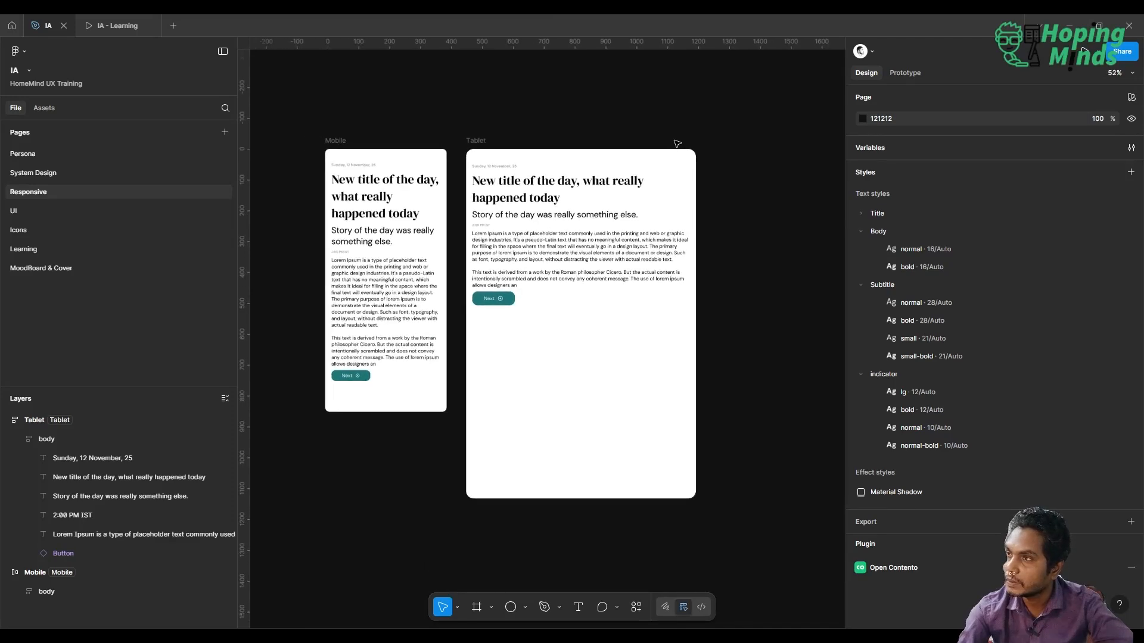
scroll(678, 144, left, 1)
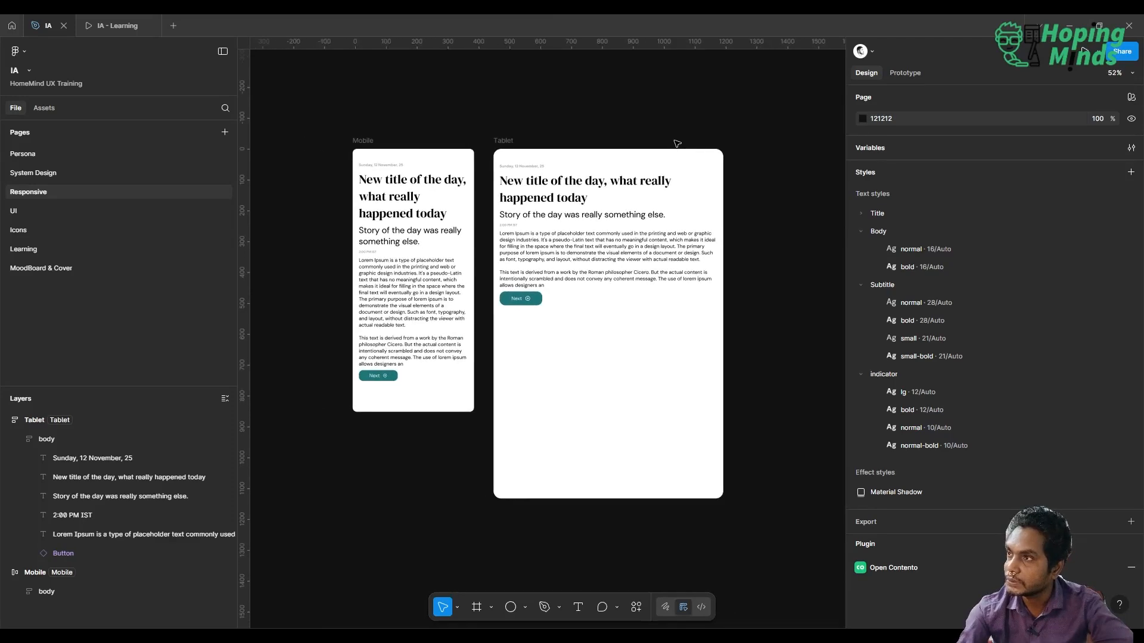
click(513, 141)
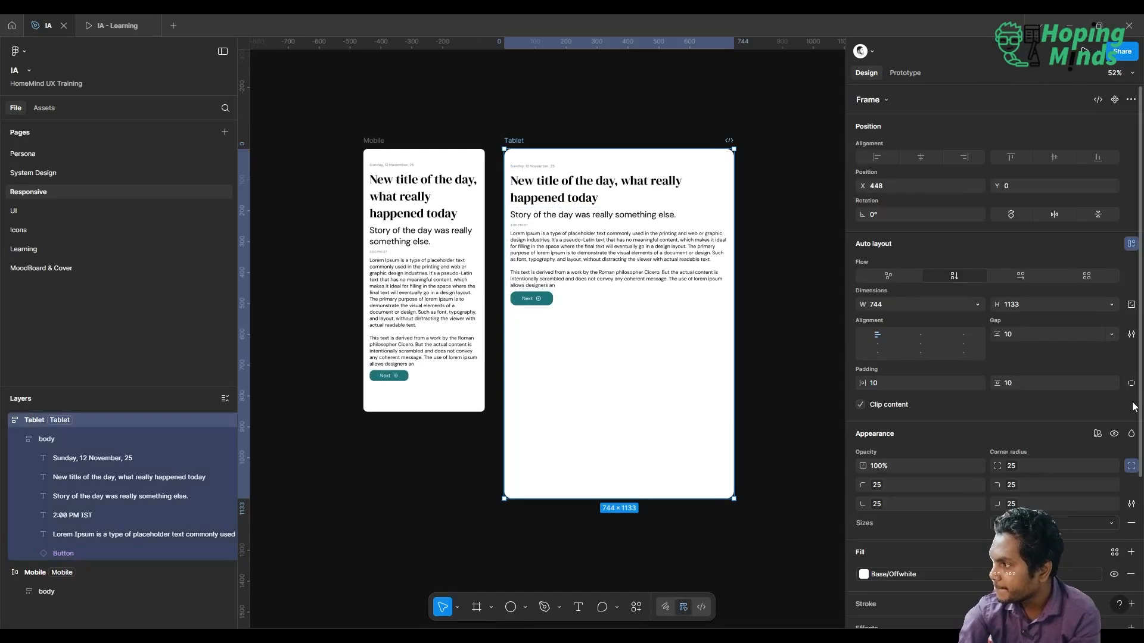
click(1100, 434)
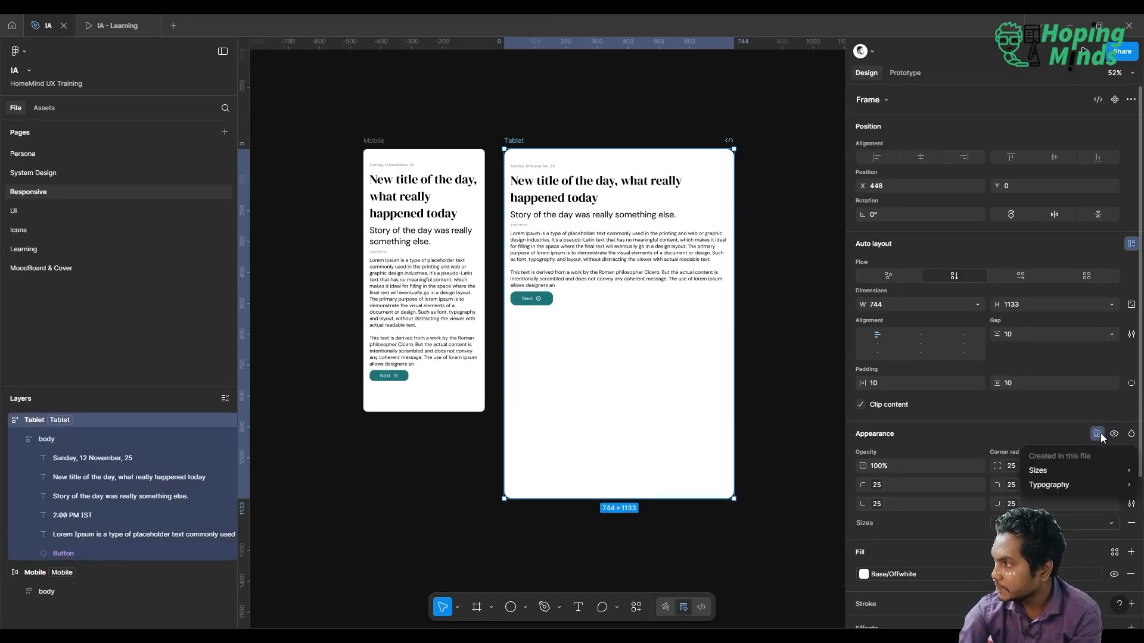
mouse_move(1096, 487)
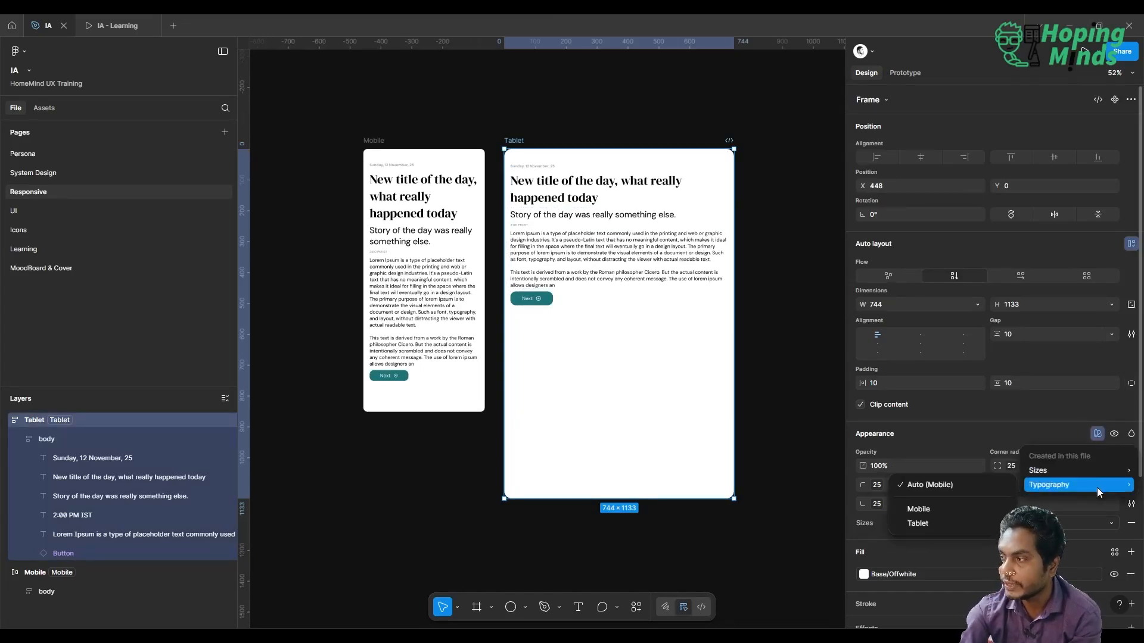
click(921, 523)
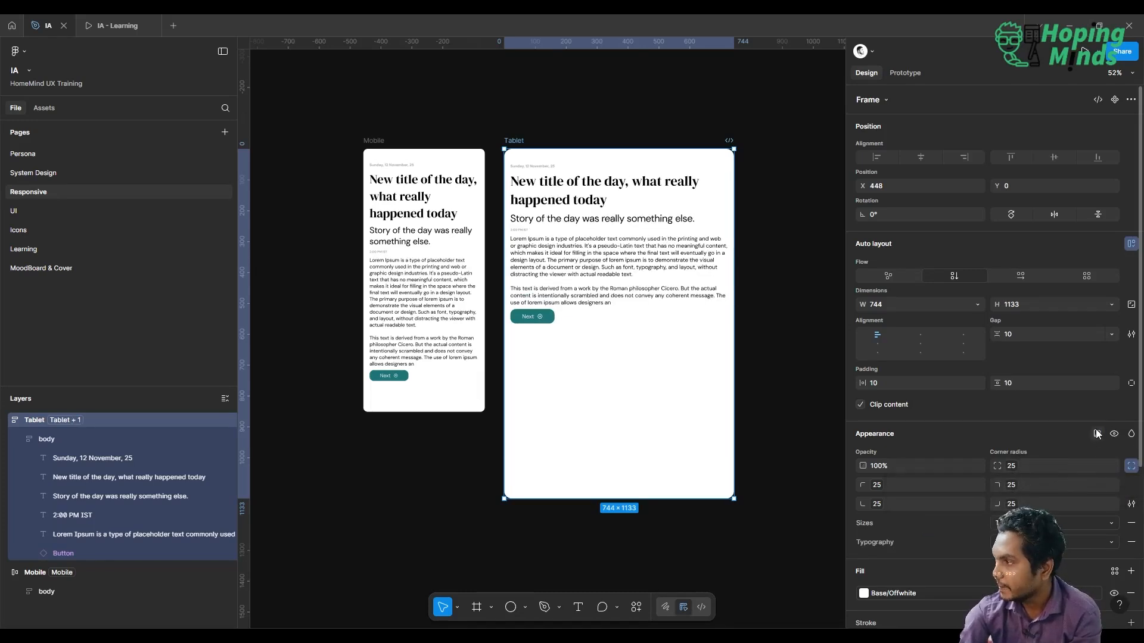
- Apply the Mobile mode of the Typography variable collection to the Mobile frame and deselect it
click(420, 158)
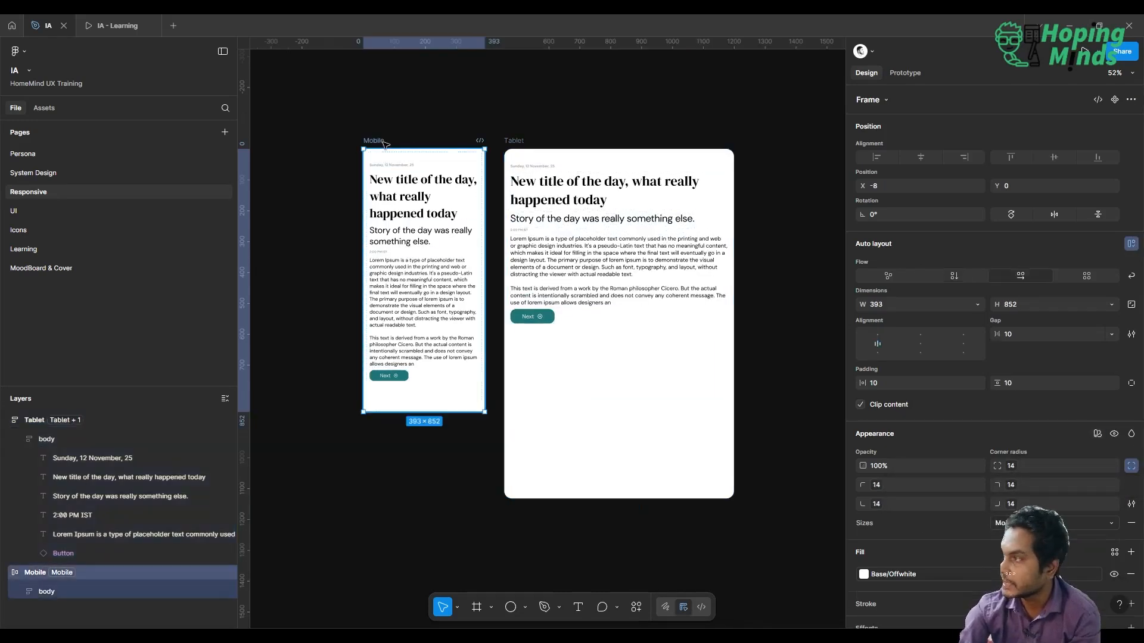
click(1098, 434)
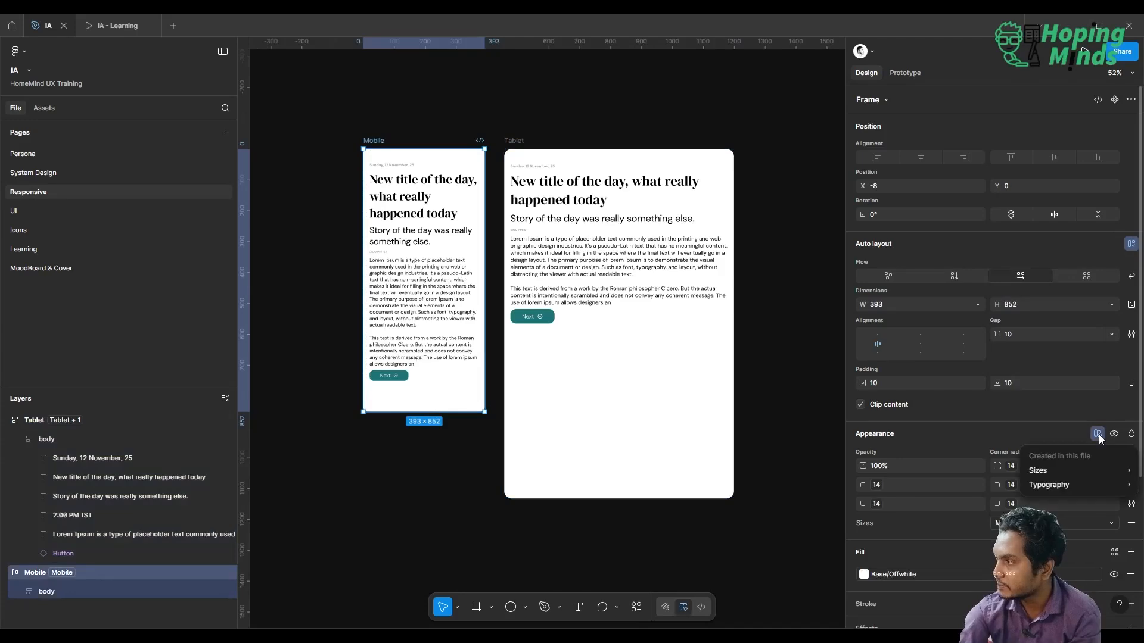
mouse_move(1083, 482)
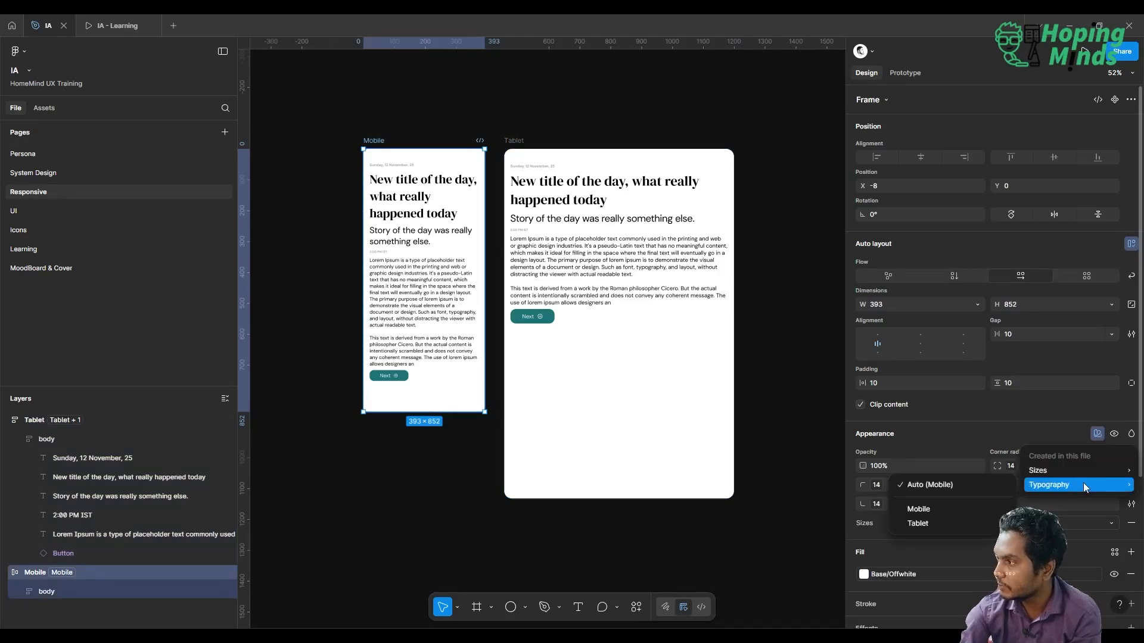
click(927, 510)
click(408, 472)
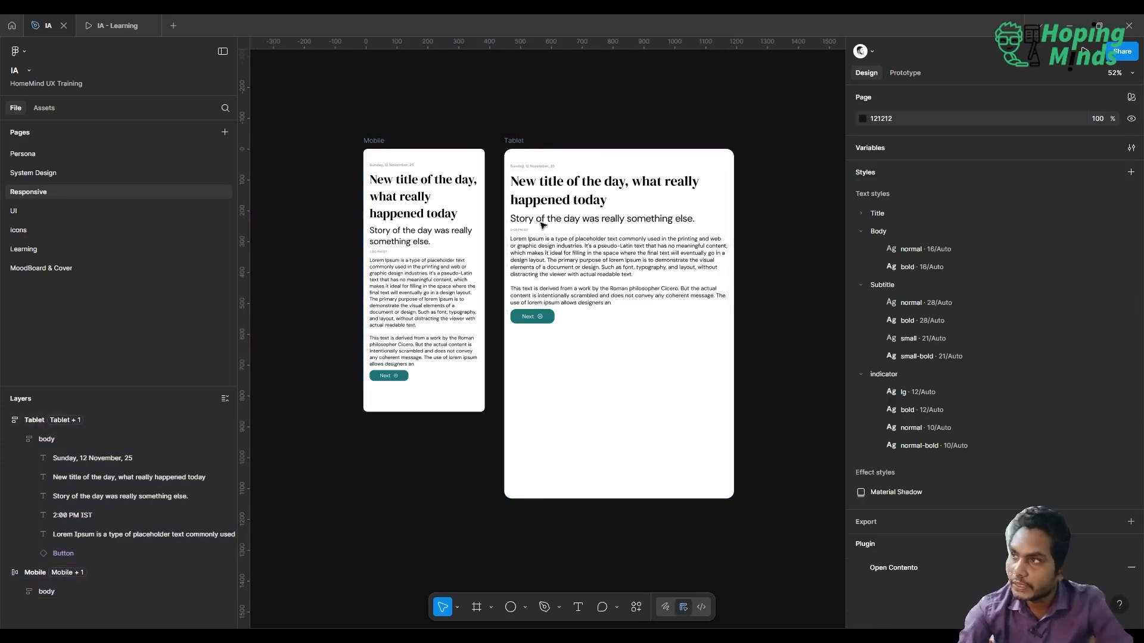
- Compare the headline, body text and Next button sizes between the Mobile and Tablet frames
ctrl+scroll(580, 144, up, 5)
scroll(580, 144, left, 3)
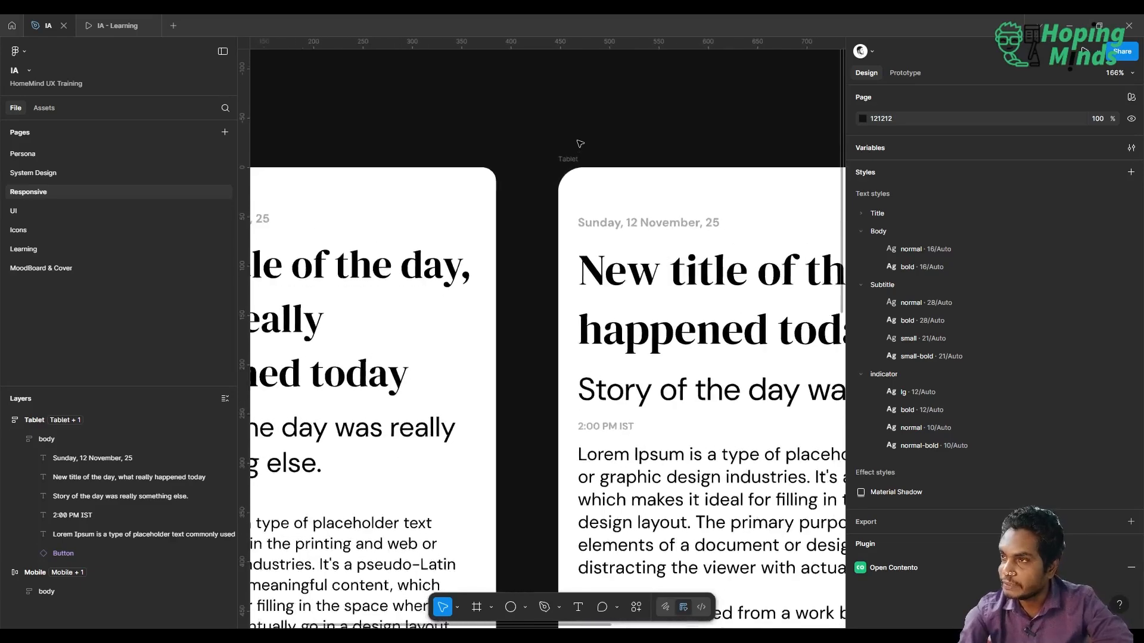
ctrl+scroll(579, 144, down, 4)
scroll(577, 146, right, 2)
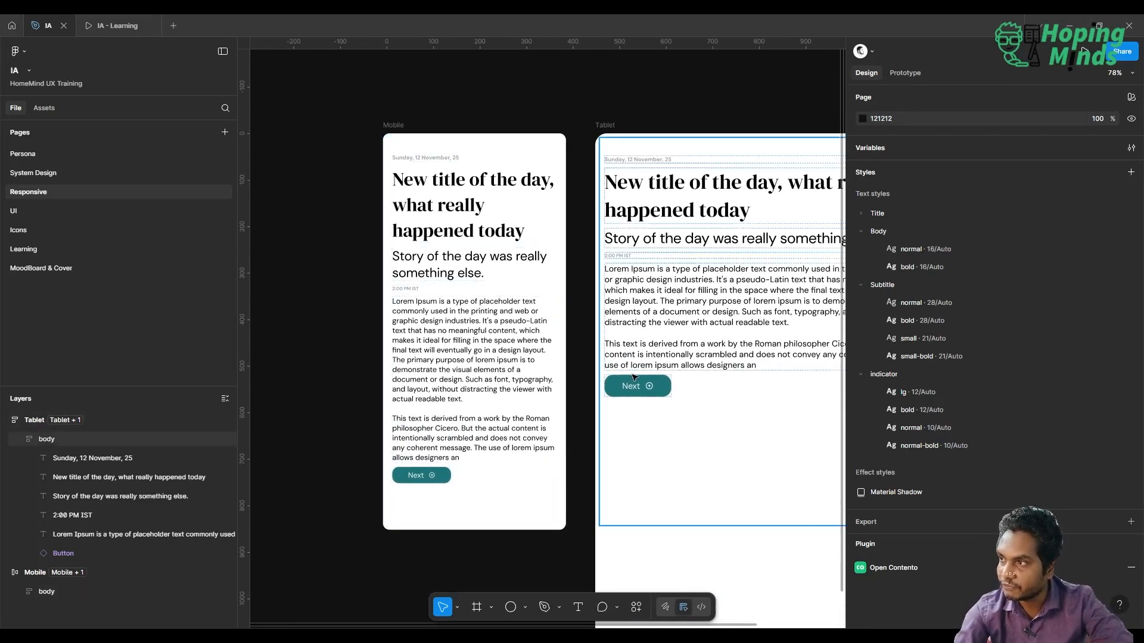
ctrl+scroll(636, 398, up, 4)
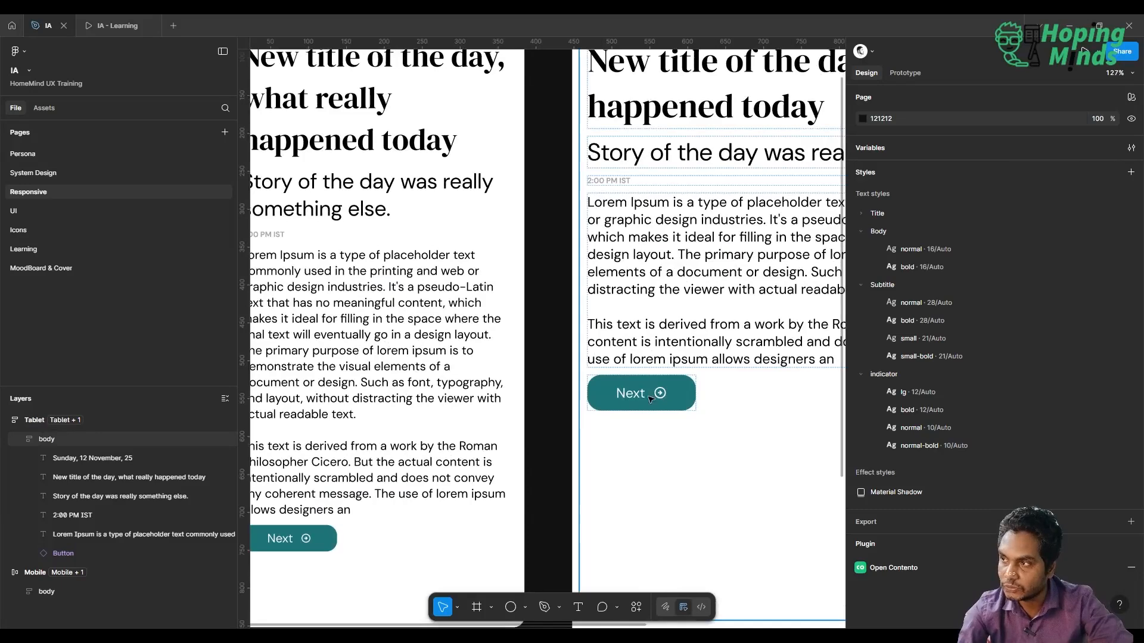
ctrl+scroll(681, 394, down, 4)
scroll(680, 394, up, 1)
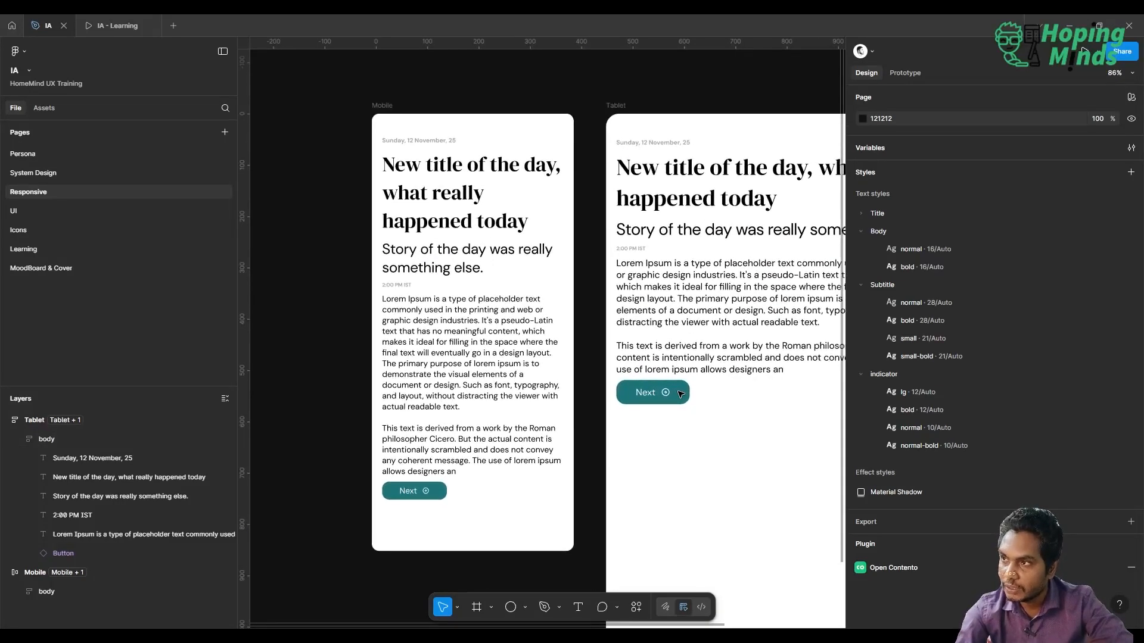
scroll(673, 231, down, 3)
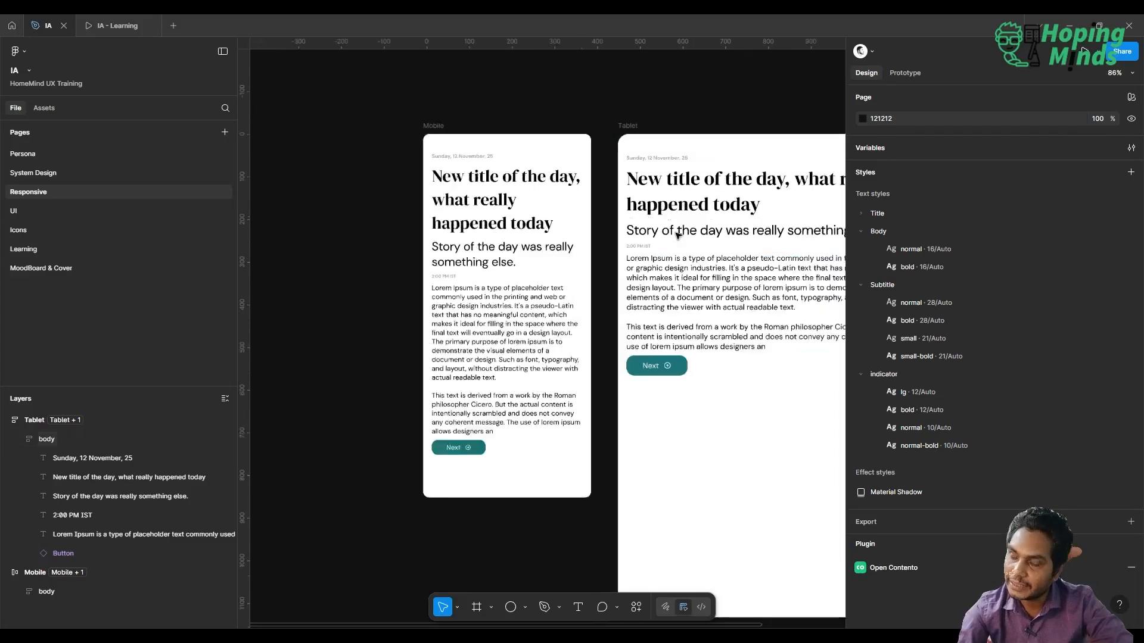
- Examine the Title/normal text style definition applied to the headline in the Tablet frame, then close it and deselect the headline
scroll(678, 234, left, 1)
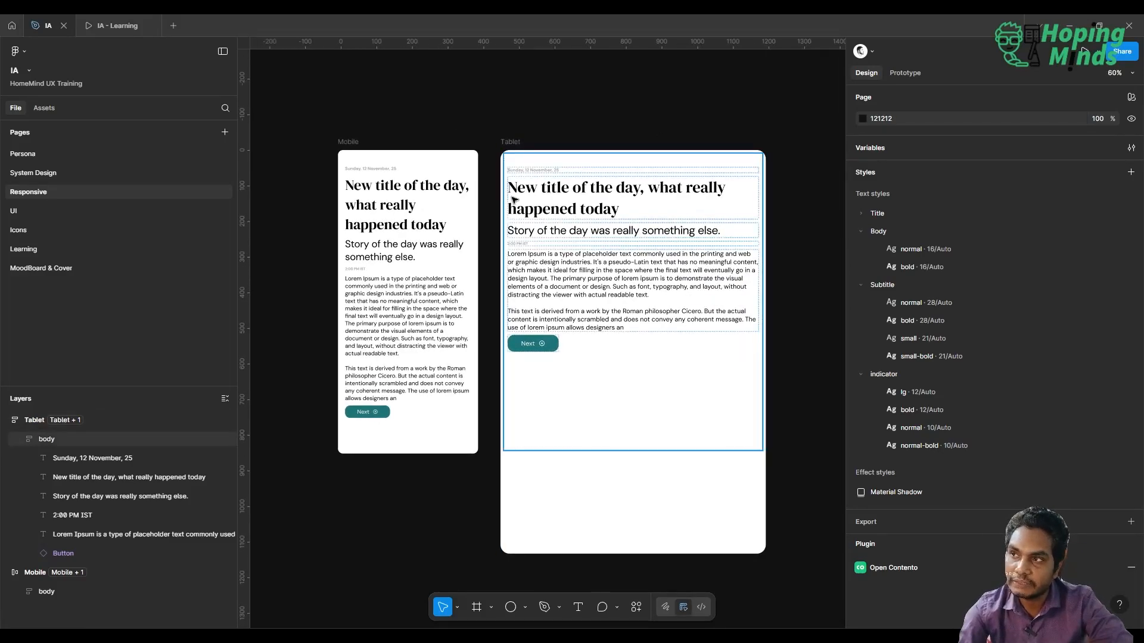
scroll(514, 199, up, 2)
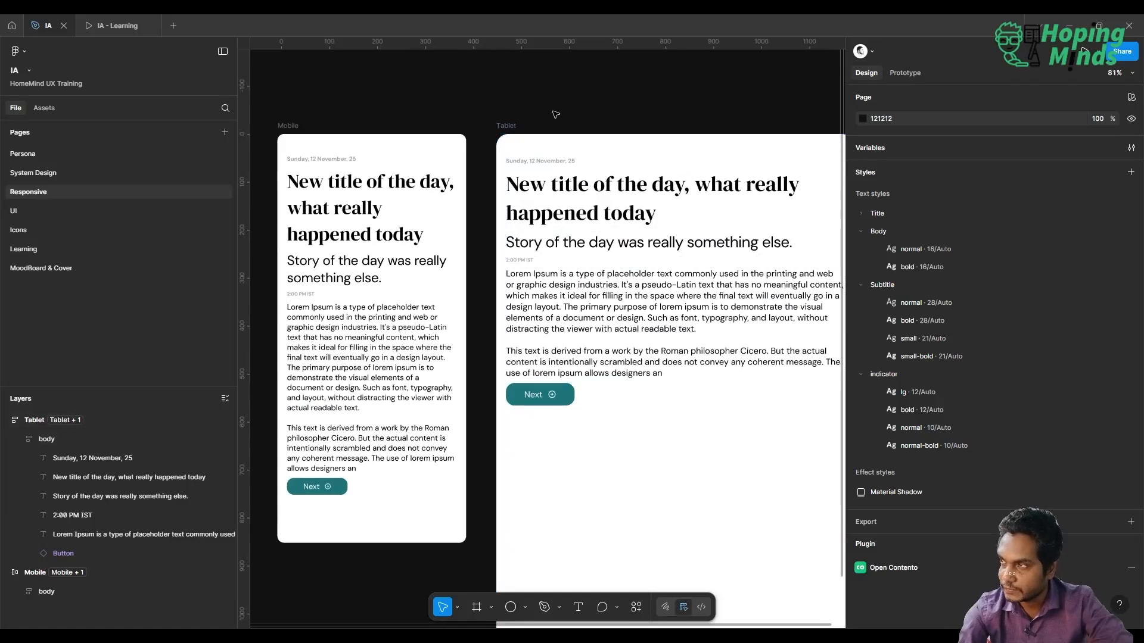
double_click(566, 285)
click(582, 205)
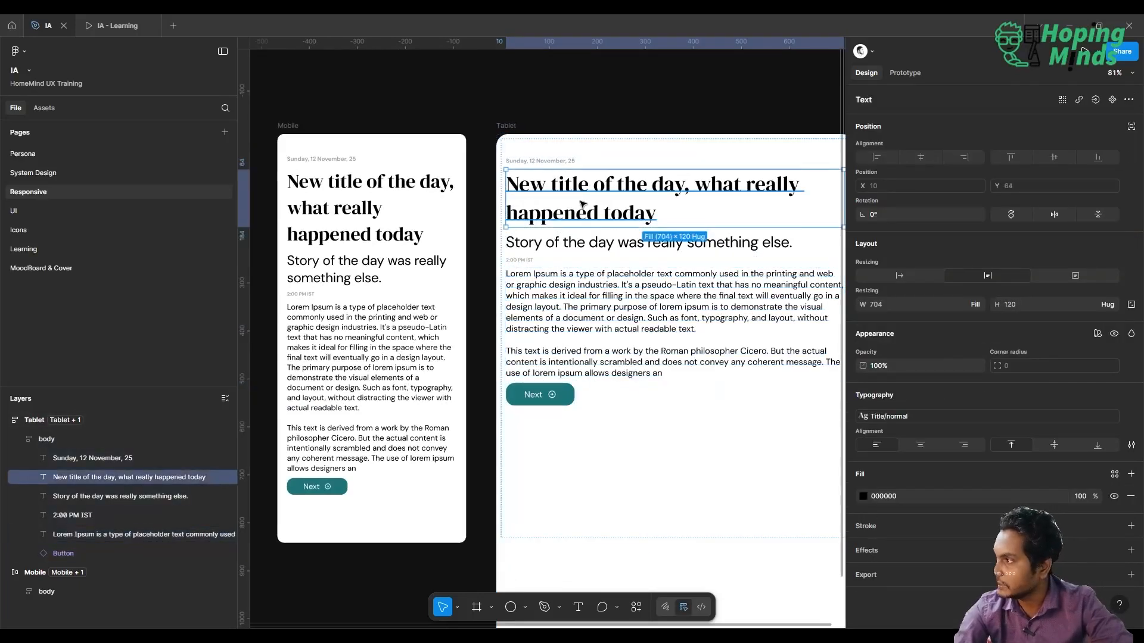
double_click(582, 204)
click(581, 201)
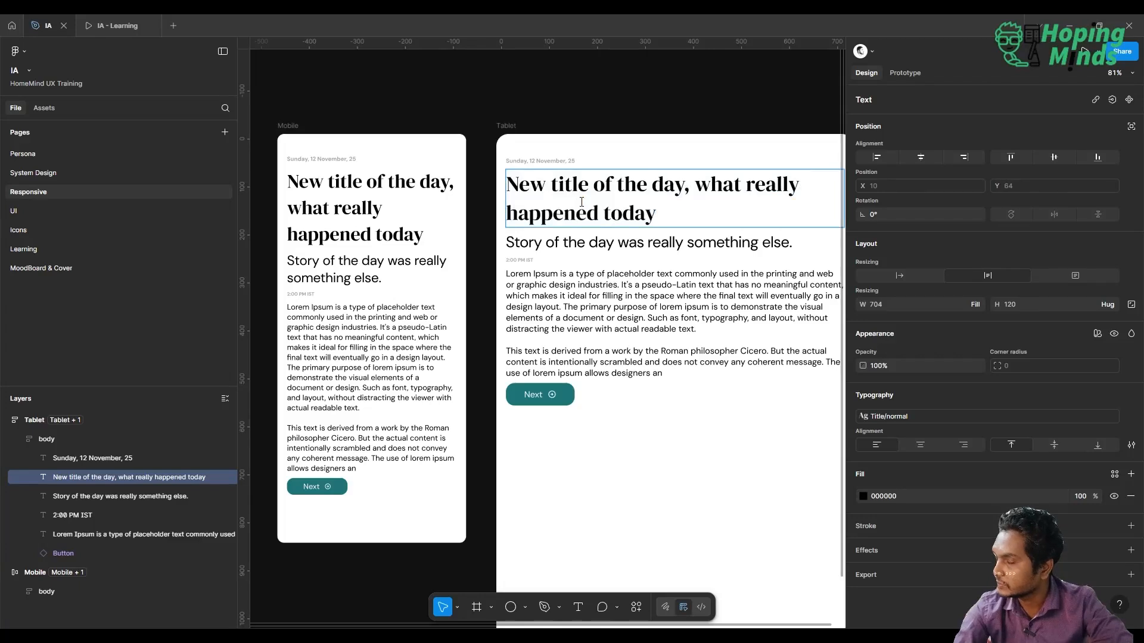
scroll(581, 202, right, 1)
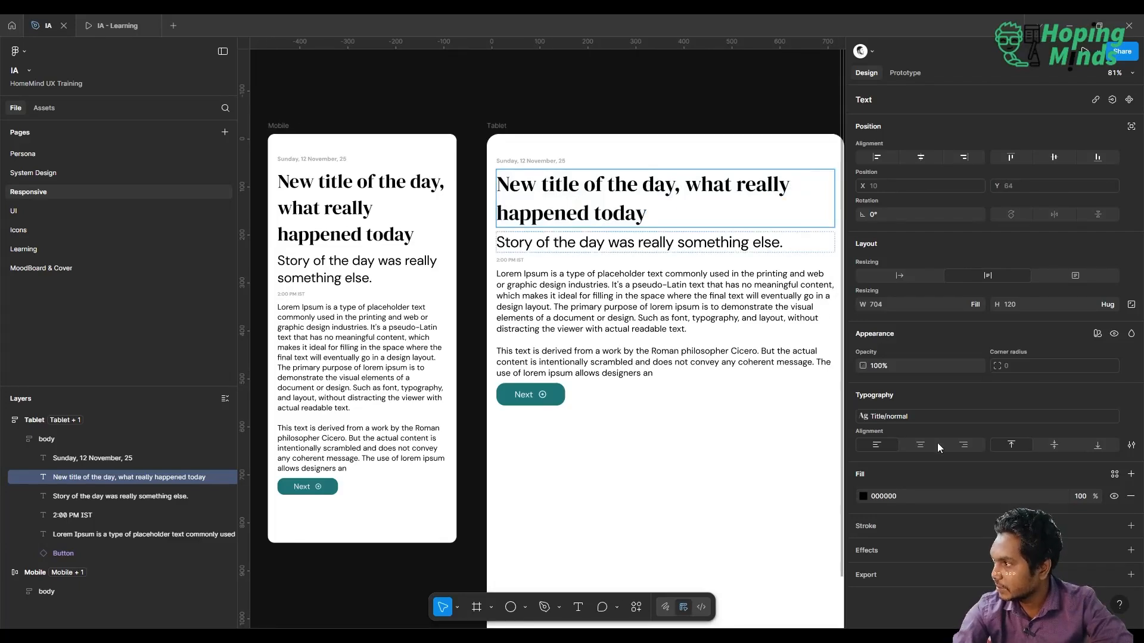
click(915, 412)
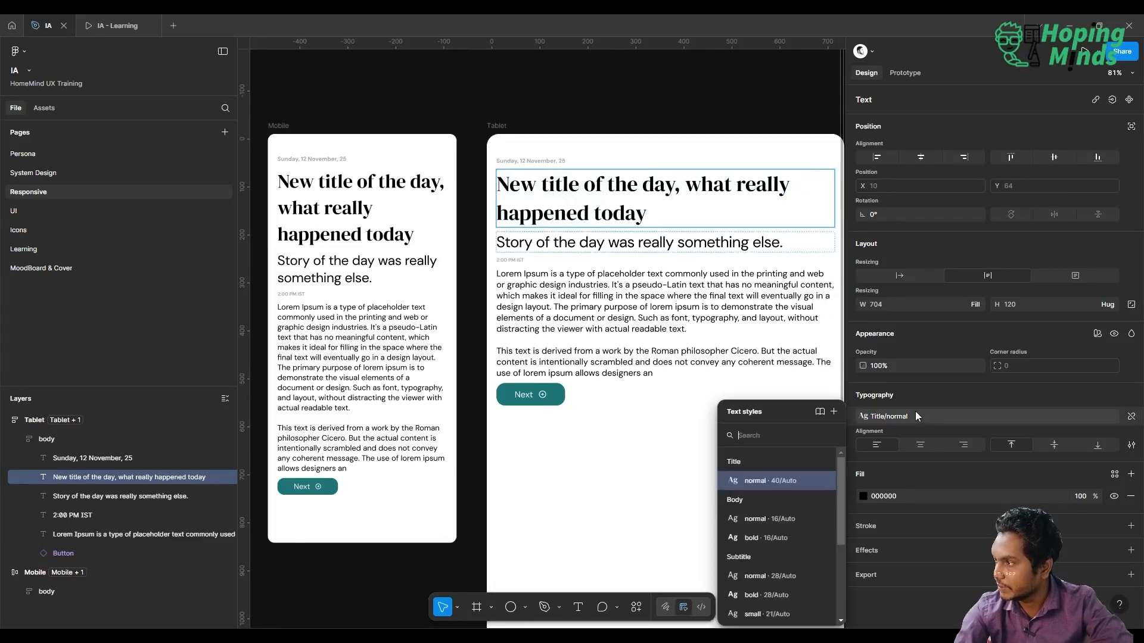
click(824, 481)
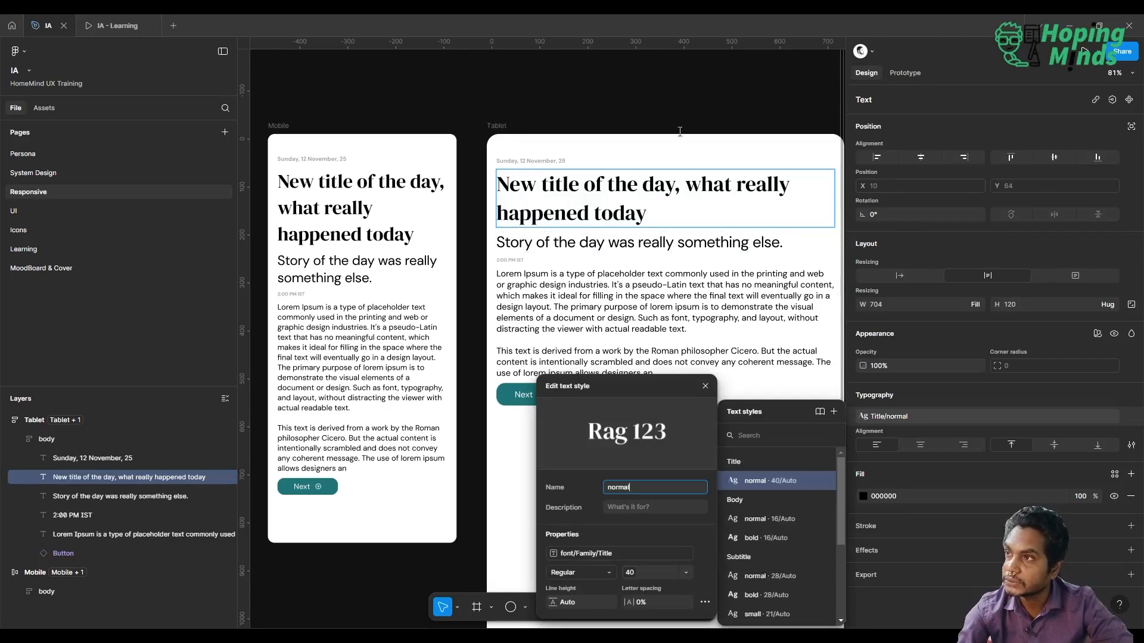
click(659, 81)
click(659, 81)
click(659, 81)
scroll(659, 81, up, 2)
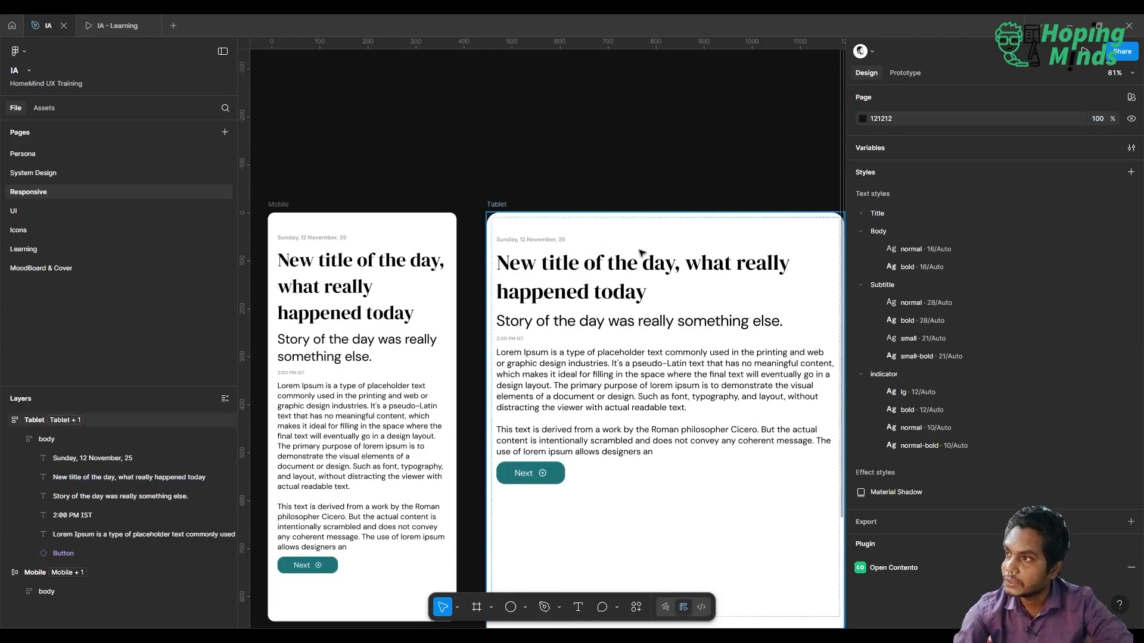
- Detach the Title/normal text style from the Tablet headline to check its resolved font size, and undo the detachment
double_click(631, 274)
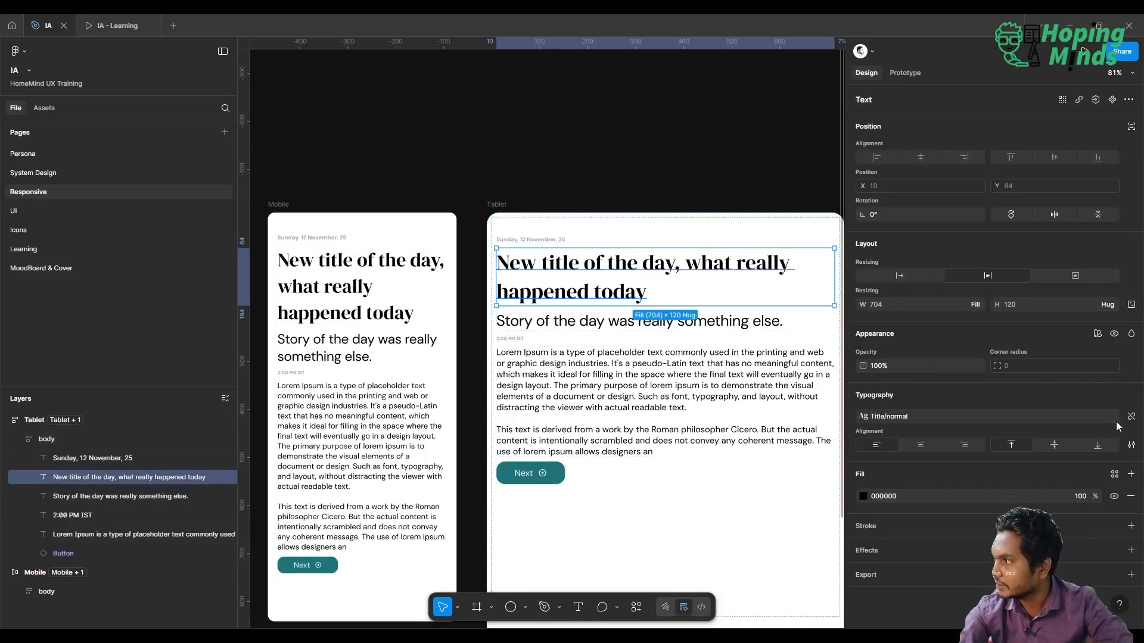
click(1131, 418)
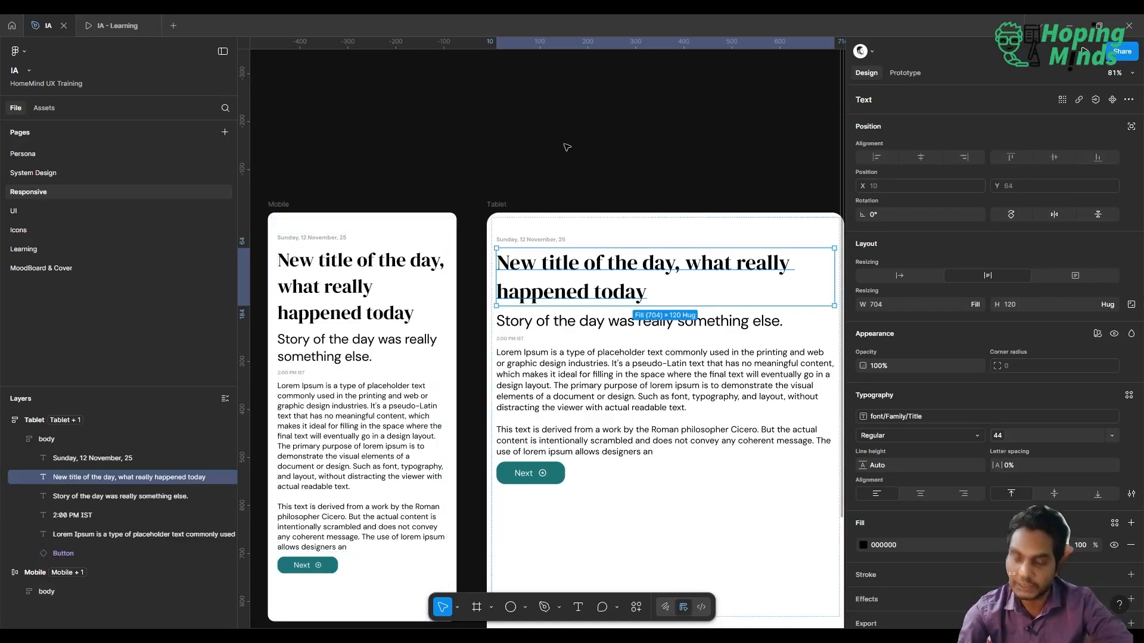
key(ctrl+z)
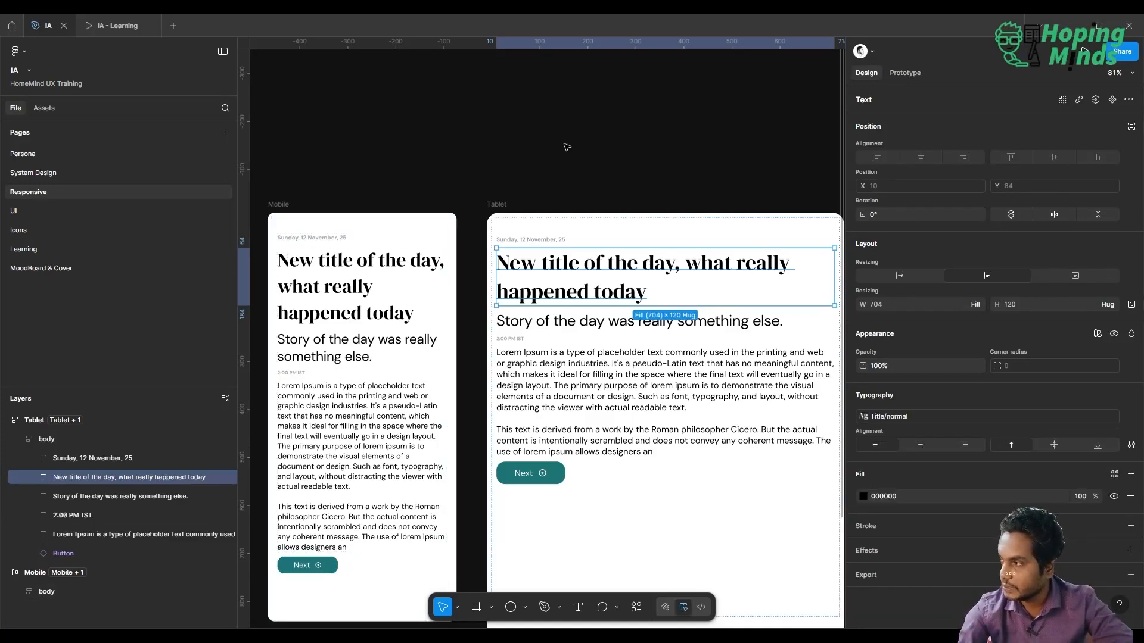
click(567, 147)
key(shift+1)
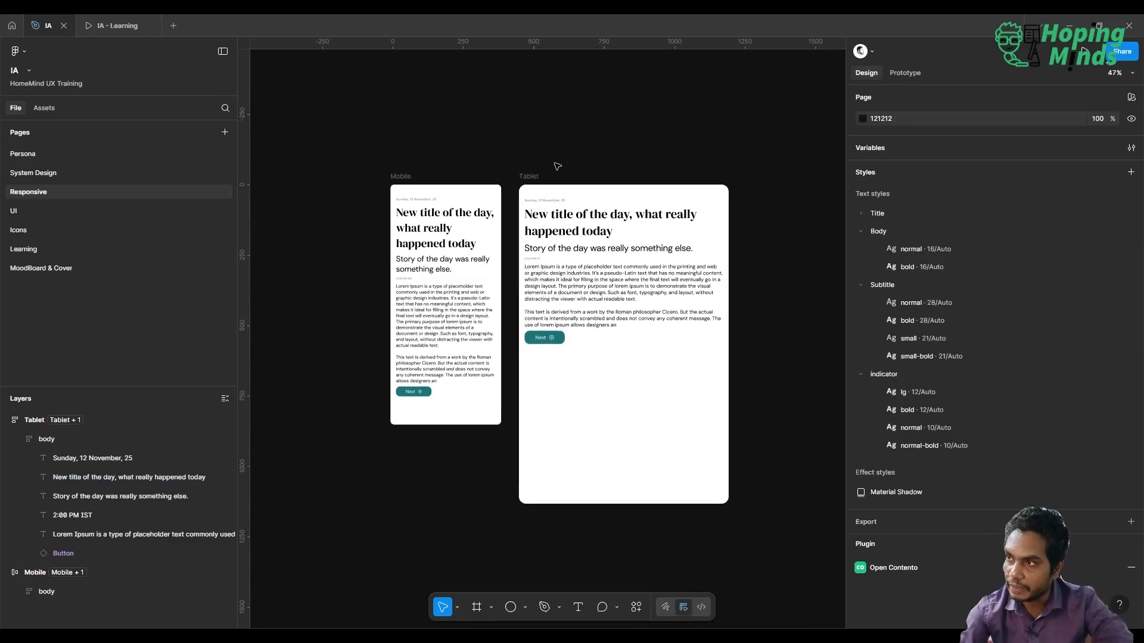
- Examine the finished Mobile and Tablet article layouts side by side and up close
scroll(539, 215, up, 5)
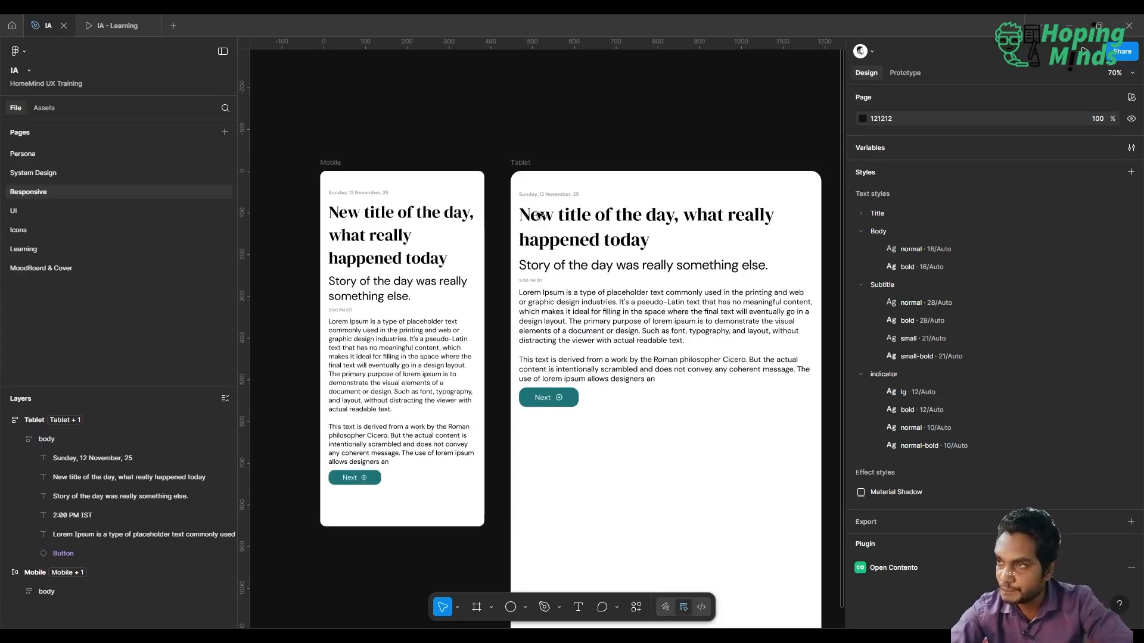
scroll(538, 216, up, 3)
scroll(538, 216, left, 4)
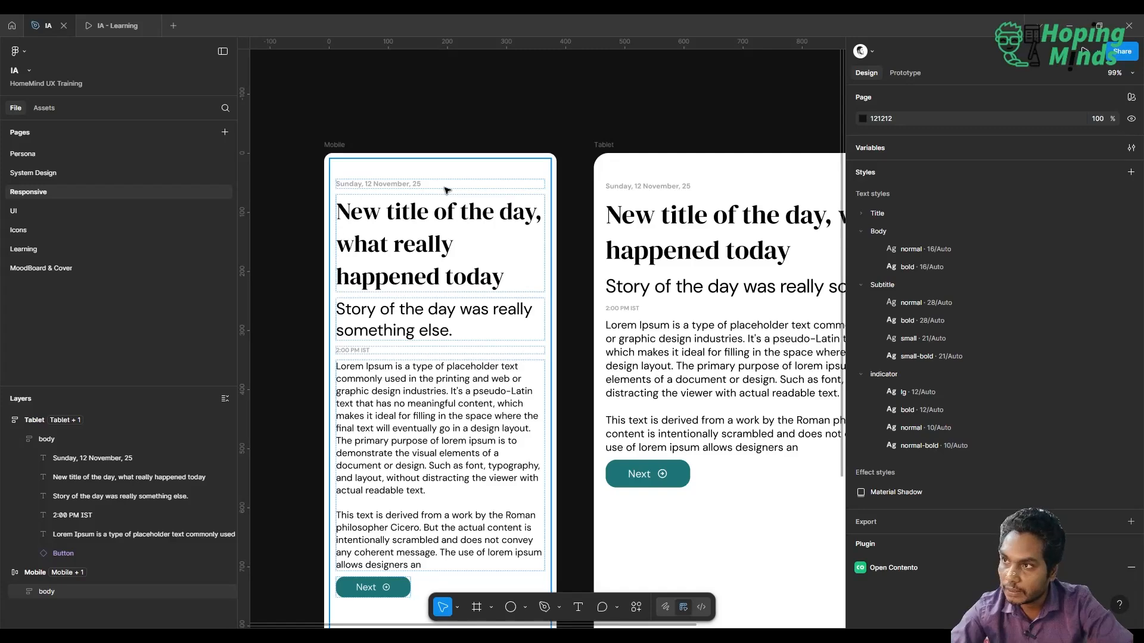
scroll(447, 190, up, 2)
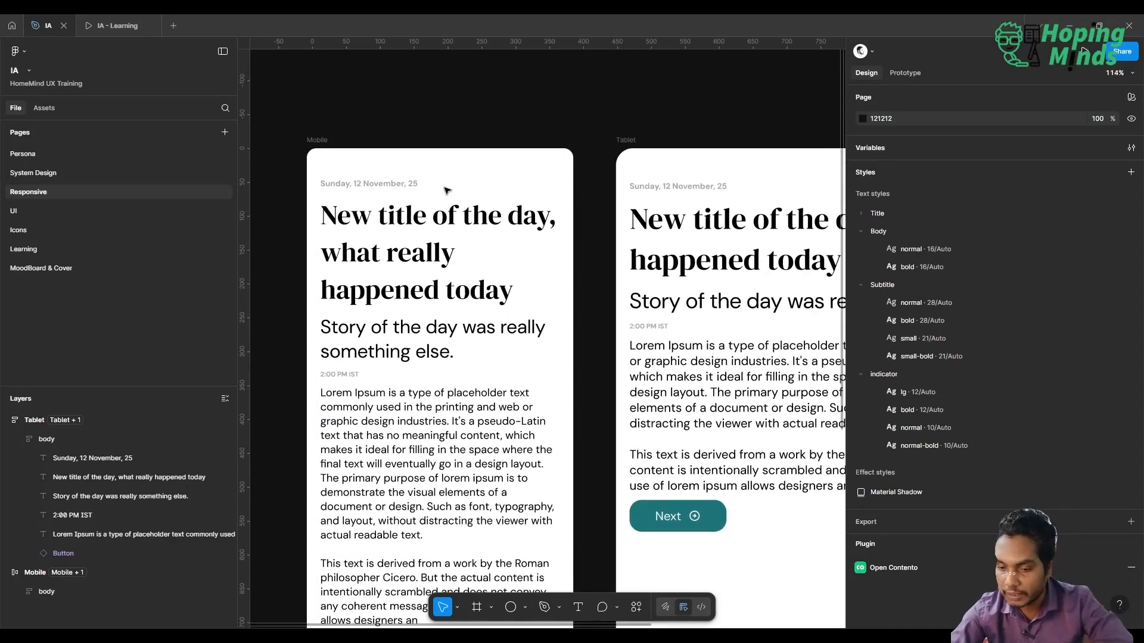
scroll(447, 190, down, 5)
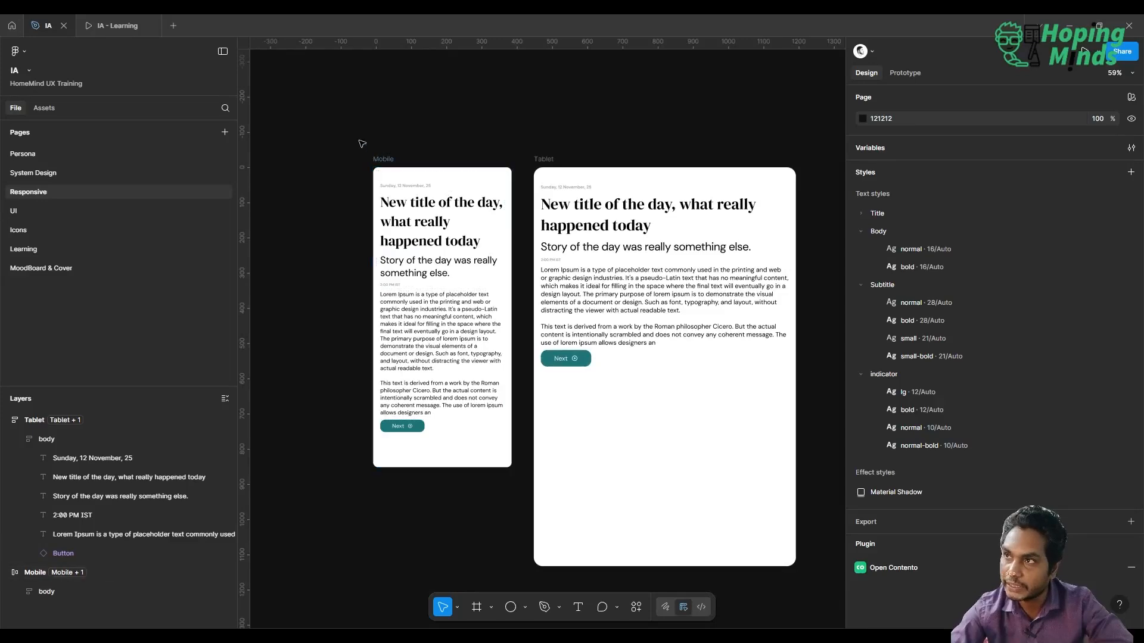
scroll(361, 144, up, 3)
scroll(361, 143, up, 1)
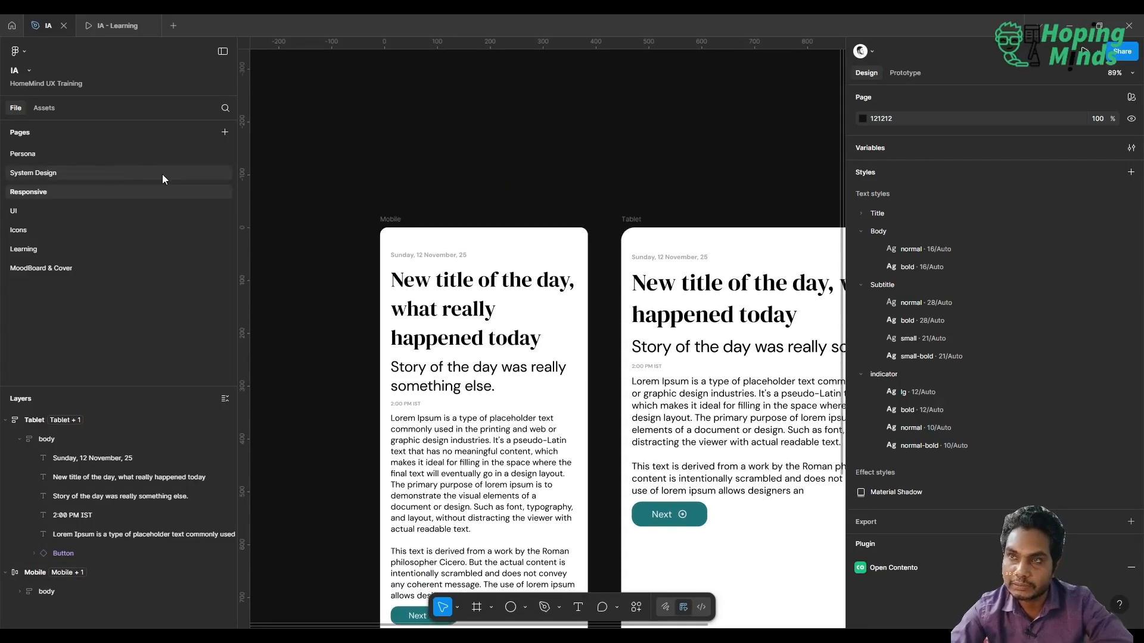
- Open the System Design page and review its Colors, buttons, Typography and Text Boxes & Inputs sections
click(162, 174)
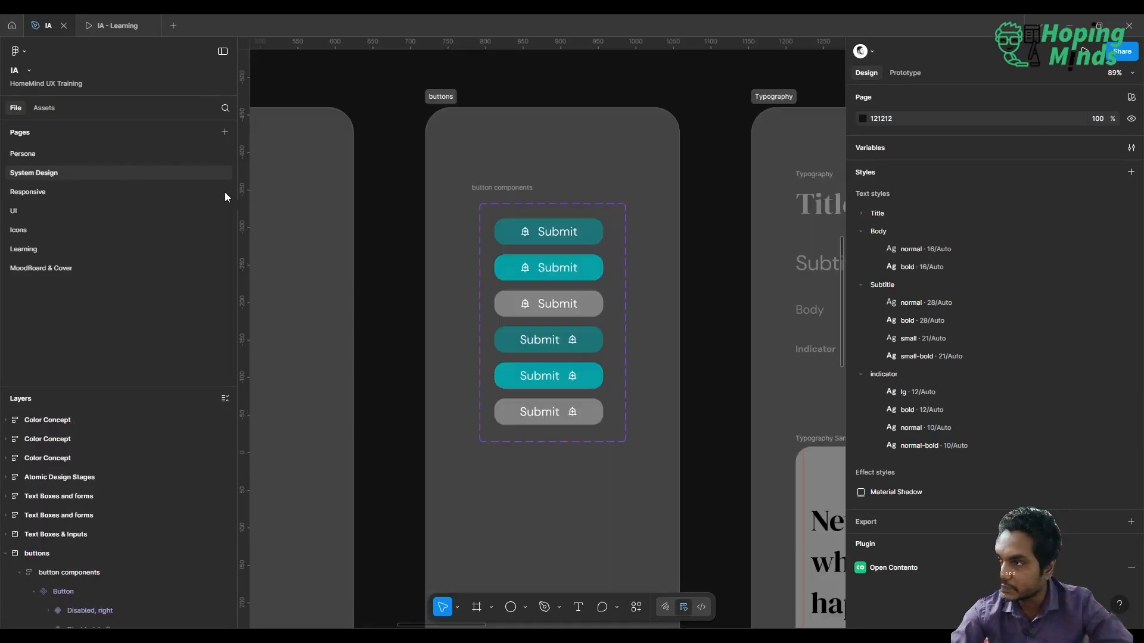
scroll(283, 181, down, 5)
scroll(284, 181, left, 4)
scroll(283, 181, down, 6)
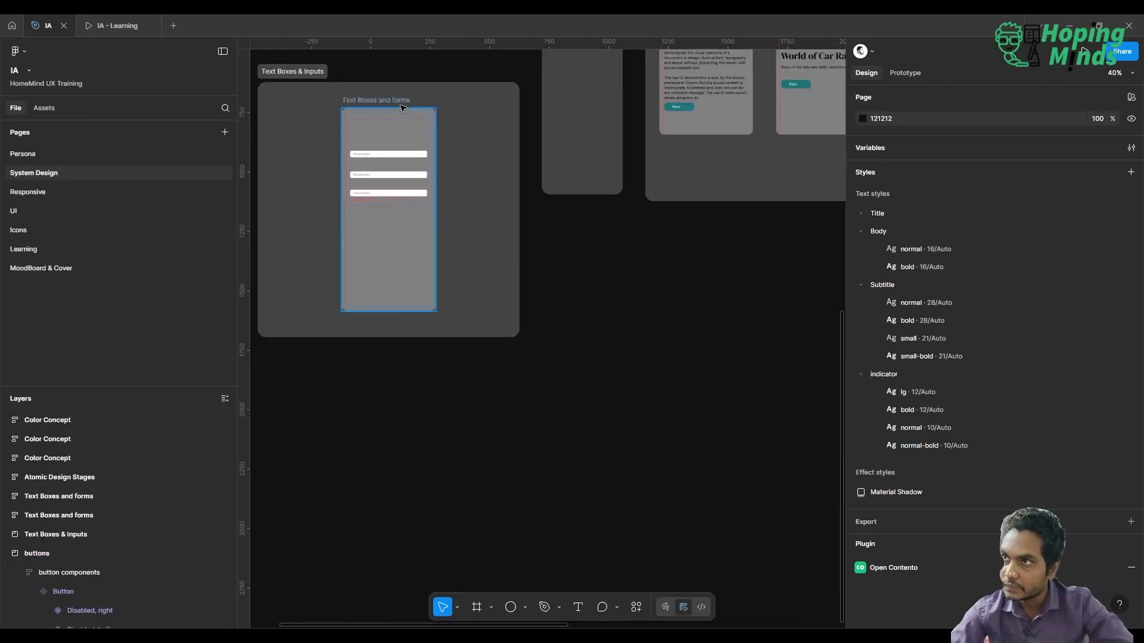
scroll(399, 106, up, 3)
scroll(403, 108, down, 4)
scroll(404, 108, up, 5)
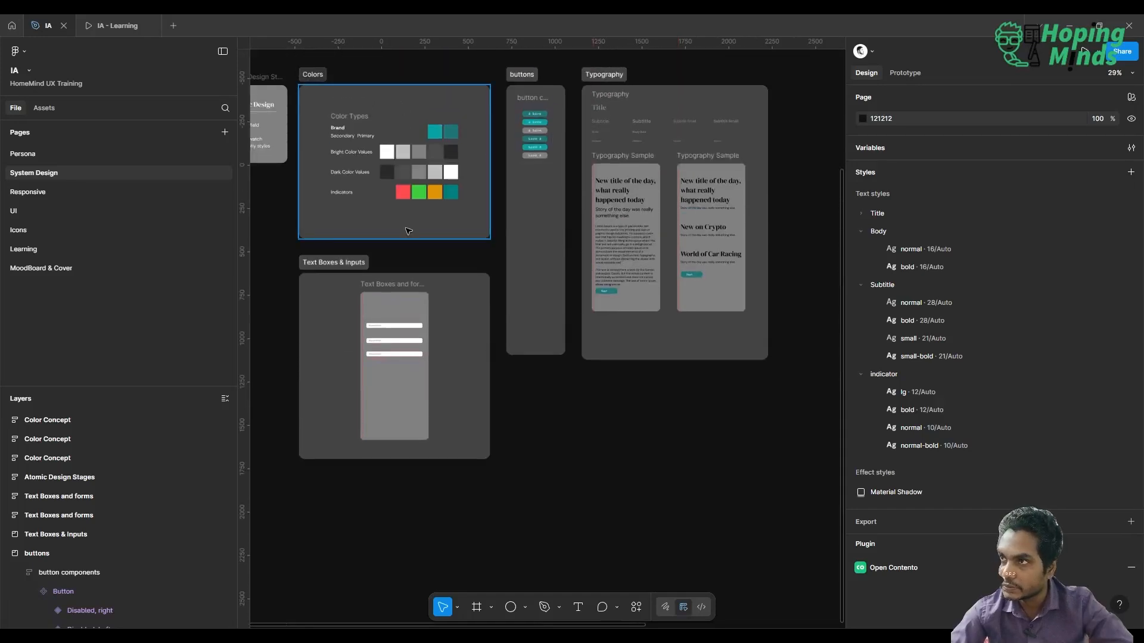
scroll(408, 231, left, 5)
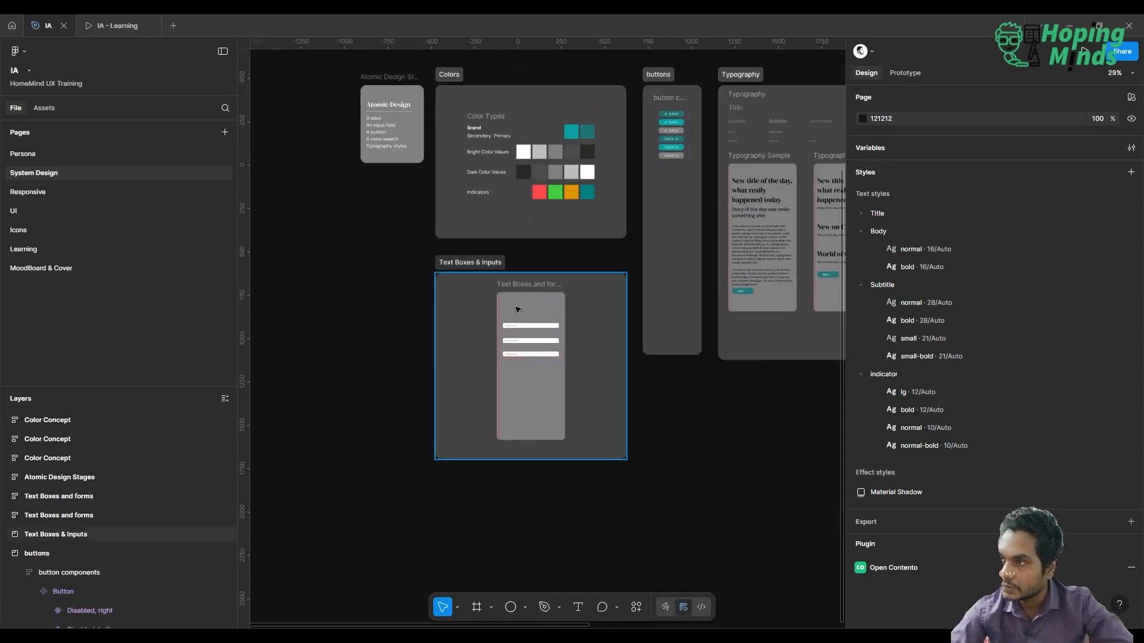
scroll(518, 310, up, 5)
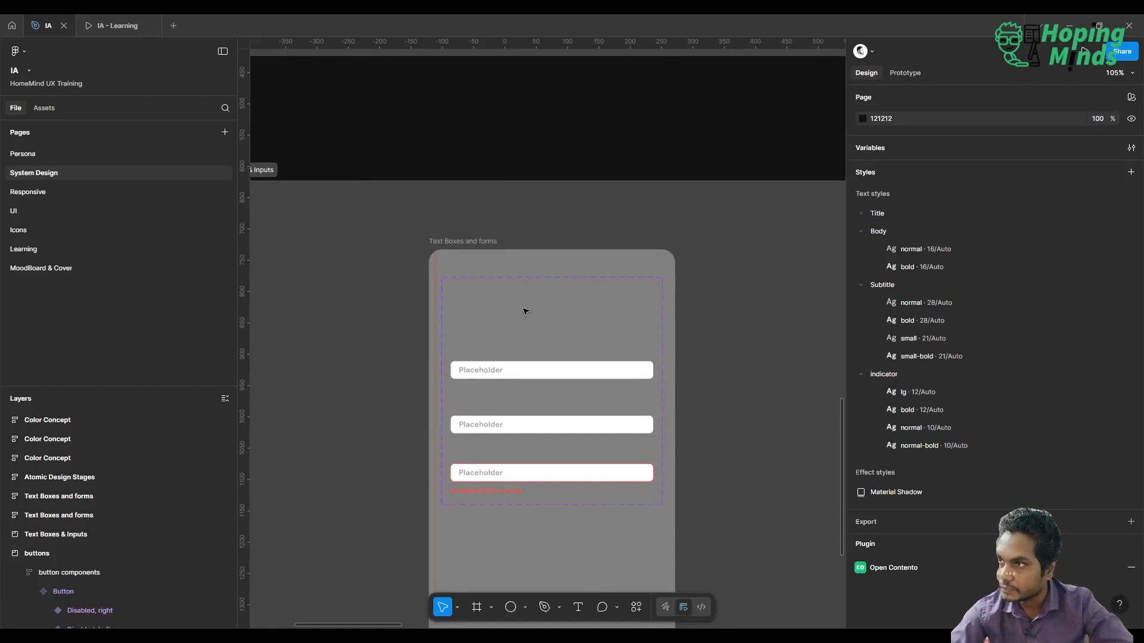
scroll(524, 311, down, 5)
scroll(524, 311, up, 3)
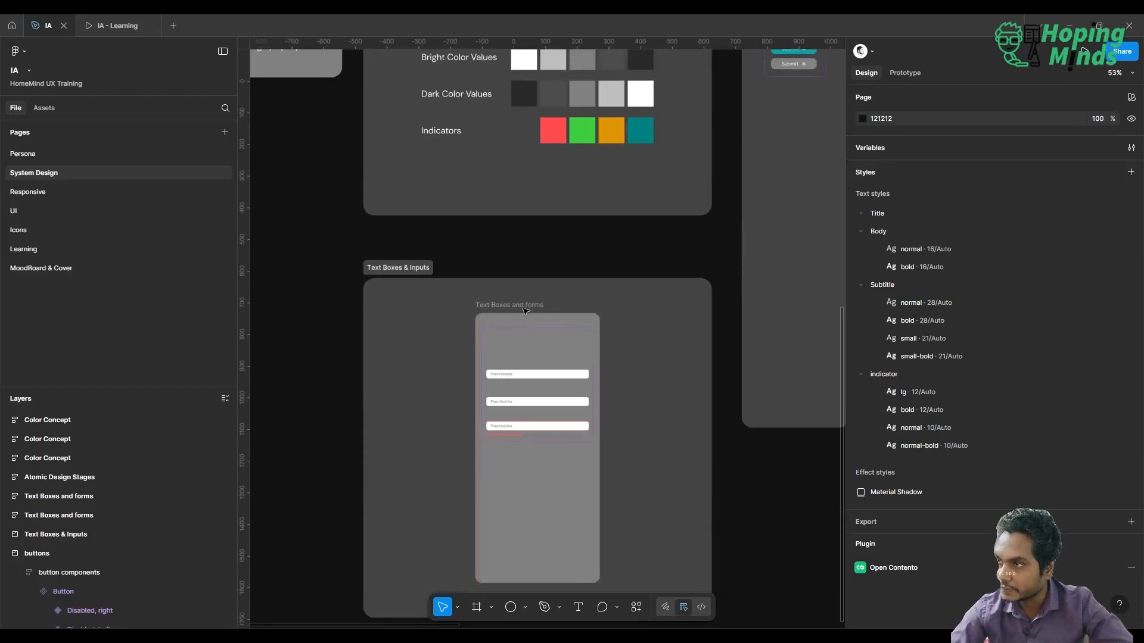
scroll(525, 311, down, 5)
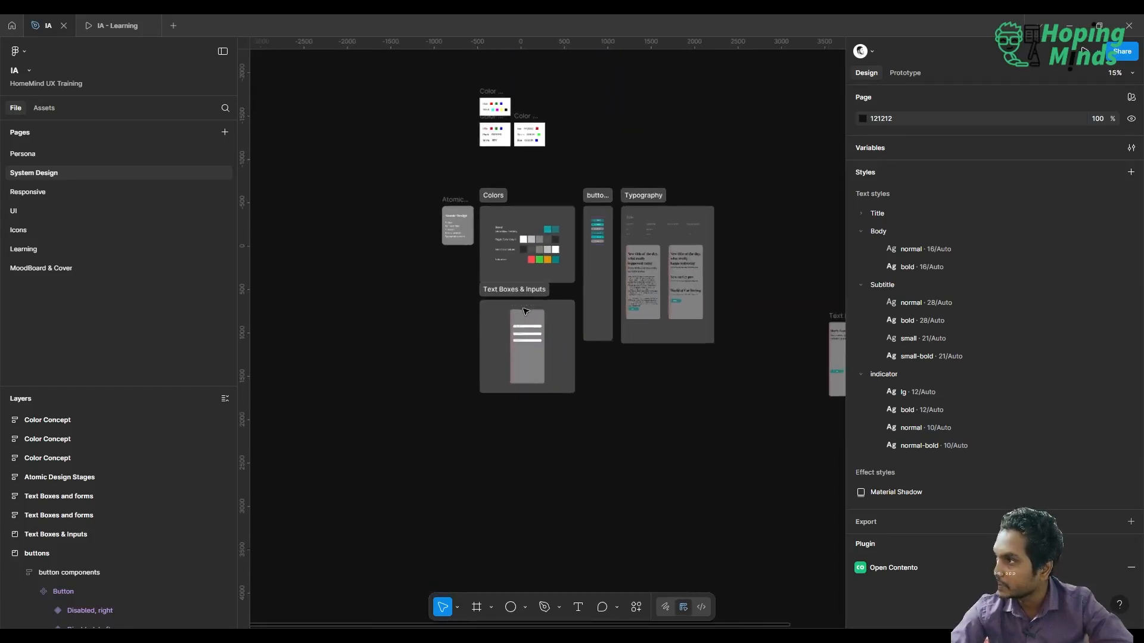
scroll(525, 311, up, 2)
scroll(525, 310, right, 5)
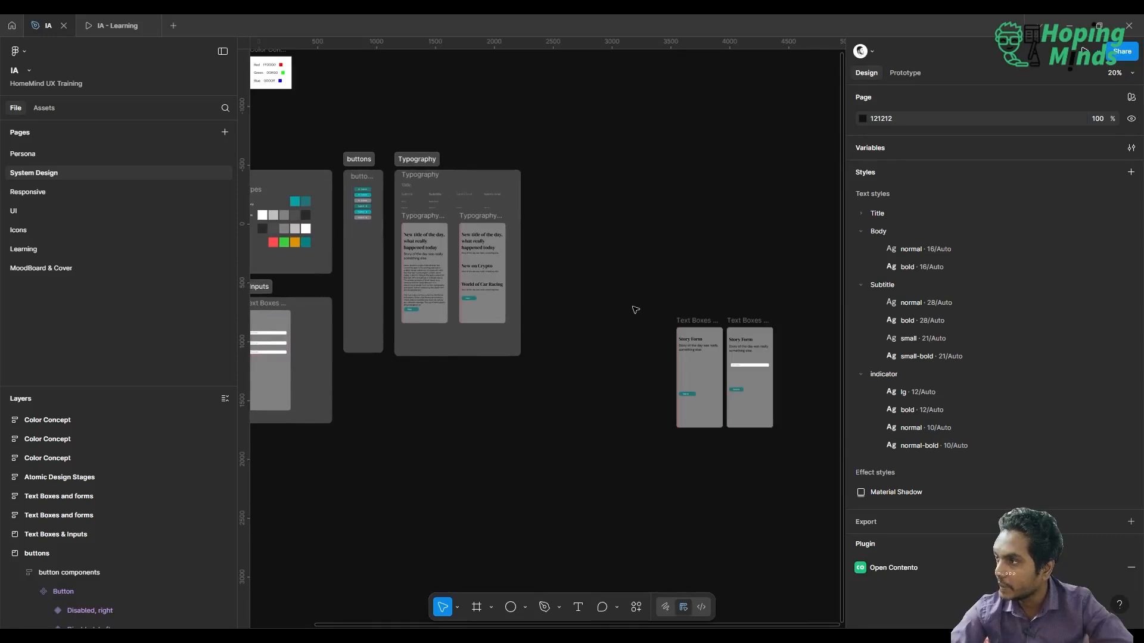
scroll(635, 310, left, 3)
scroll(346, 342, up, 3)
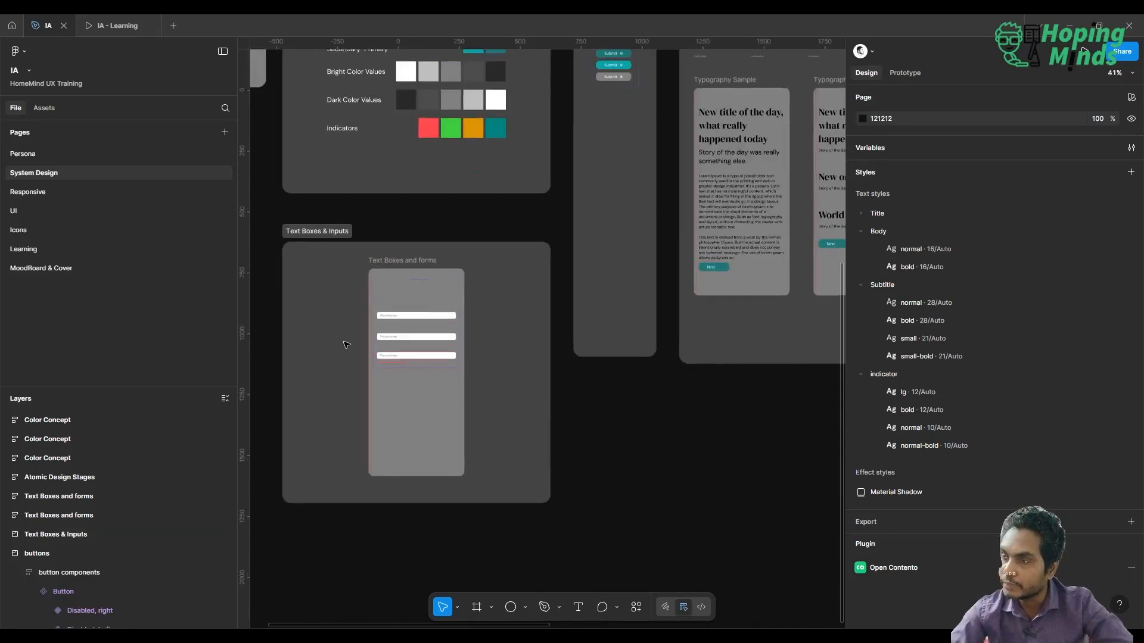
scroll(346, 344, up, 3)
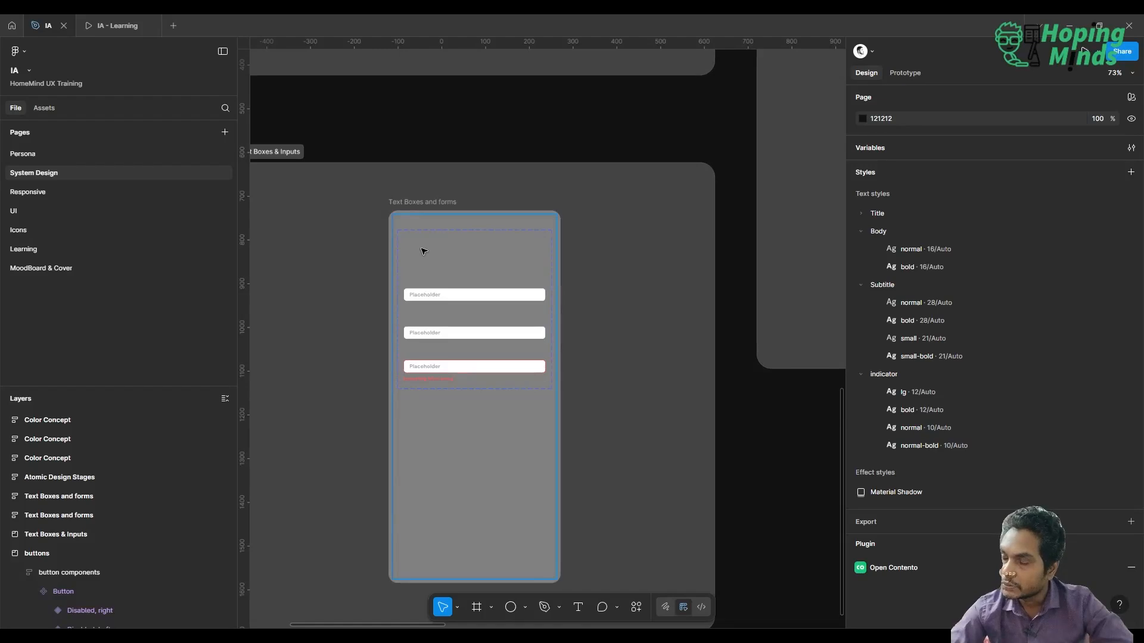
scroll(423, 251, up, 2)
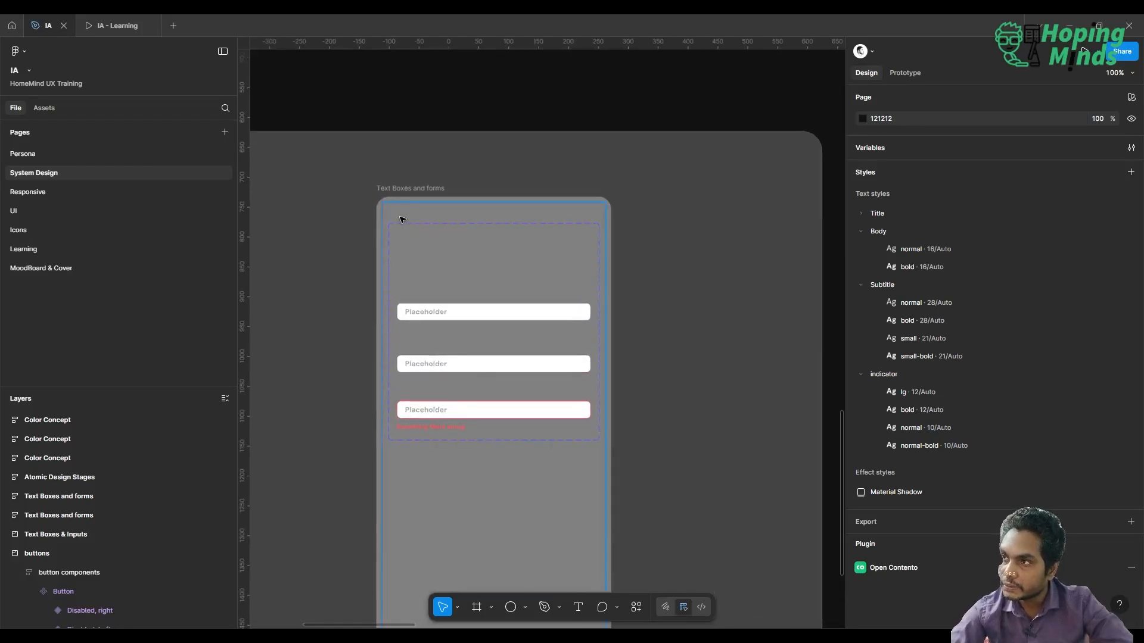
scroll(401, 290, down, 3)
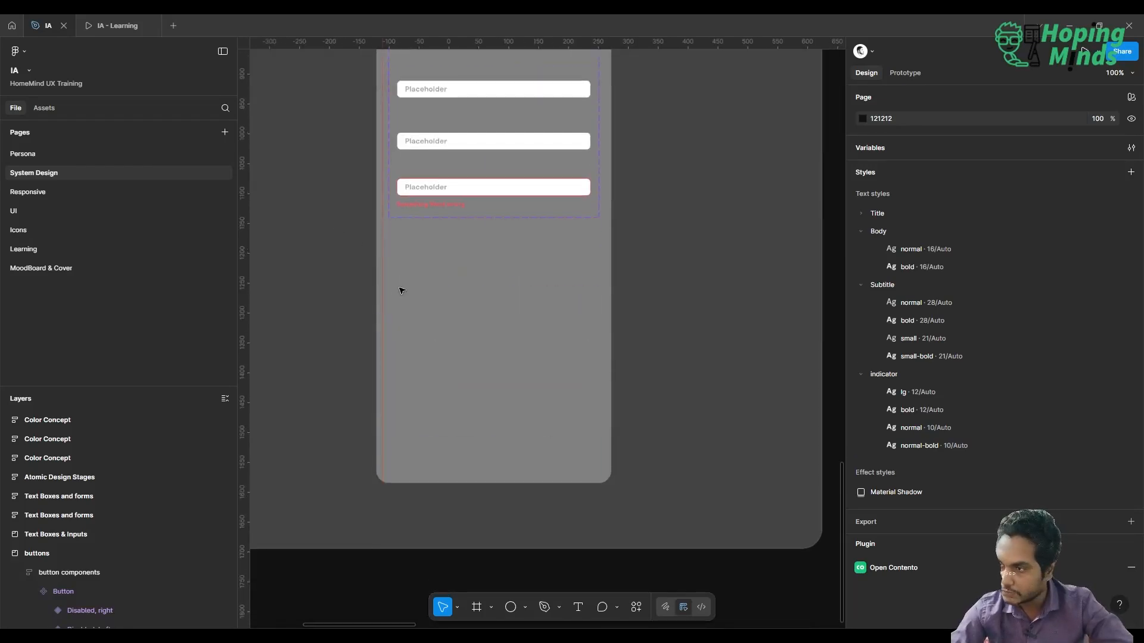
- Duplicate the Text Boxes & Inputs section and place the copy directly below the original
scroll(397, 280, down, 5)
click(369, 198)
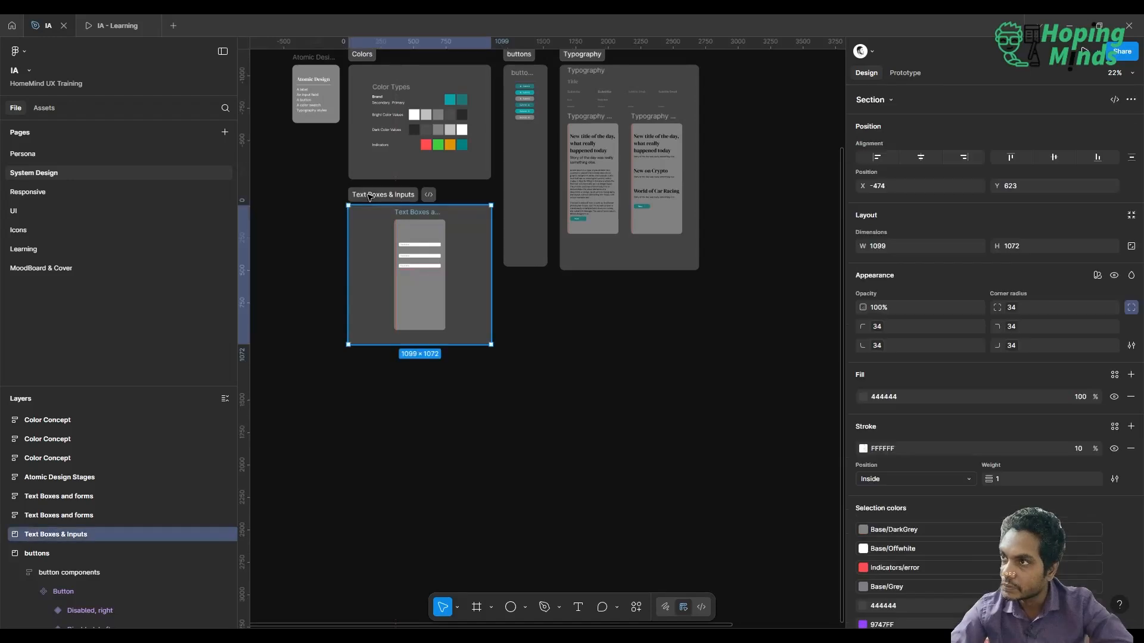
key(ctrl+d)
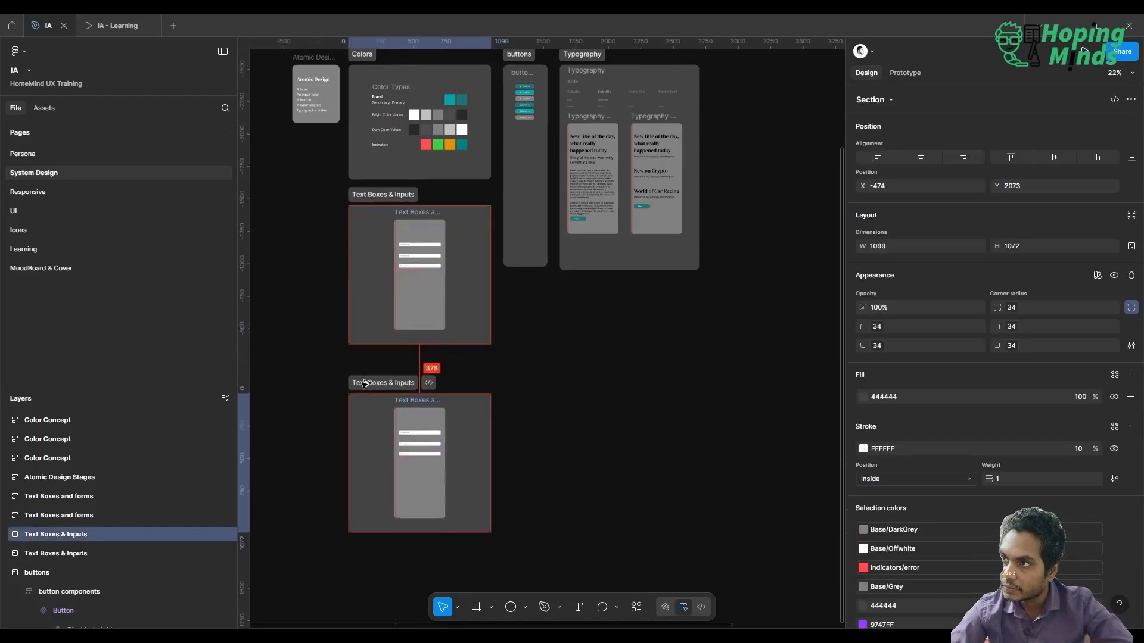
- Delete the Text Boxes component set from the body of the duplicated section's Text Boxes and forms frame
double_click(415, 419)
scroll(415, 420, up, 2)
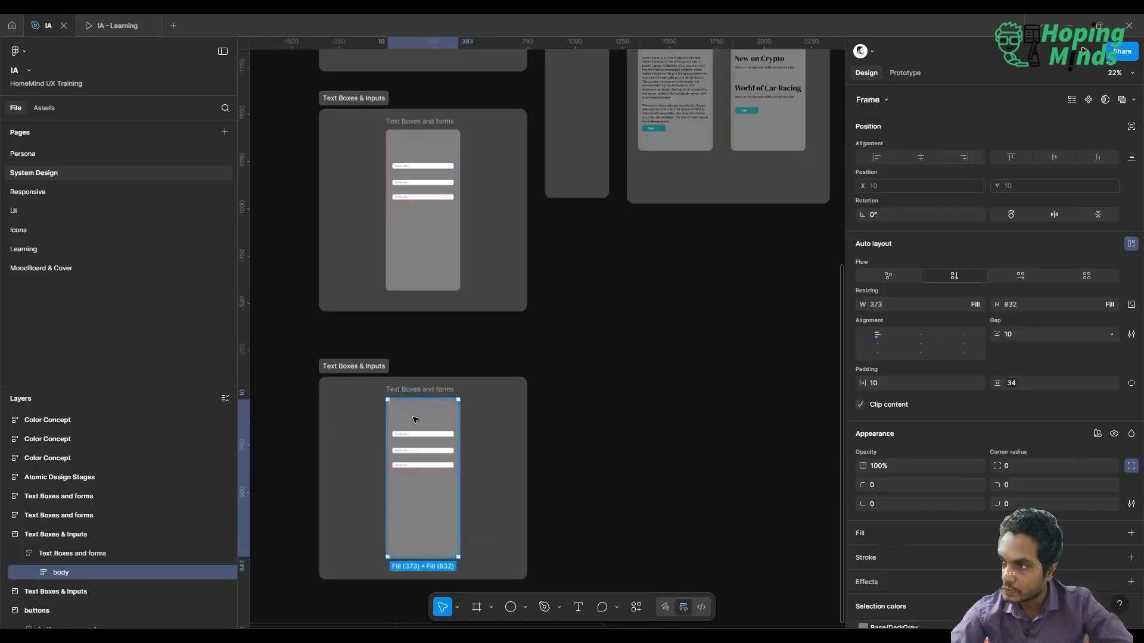
click(413, 435)
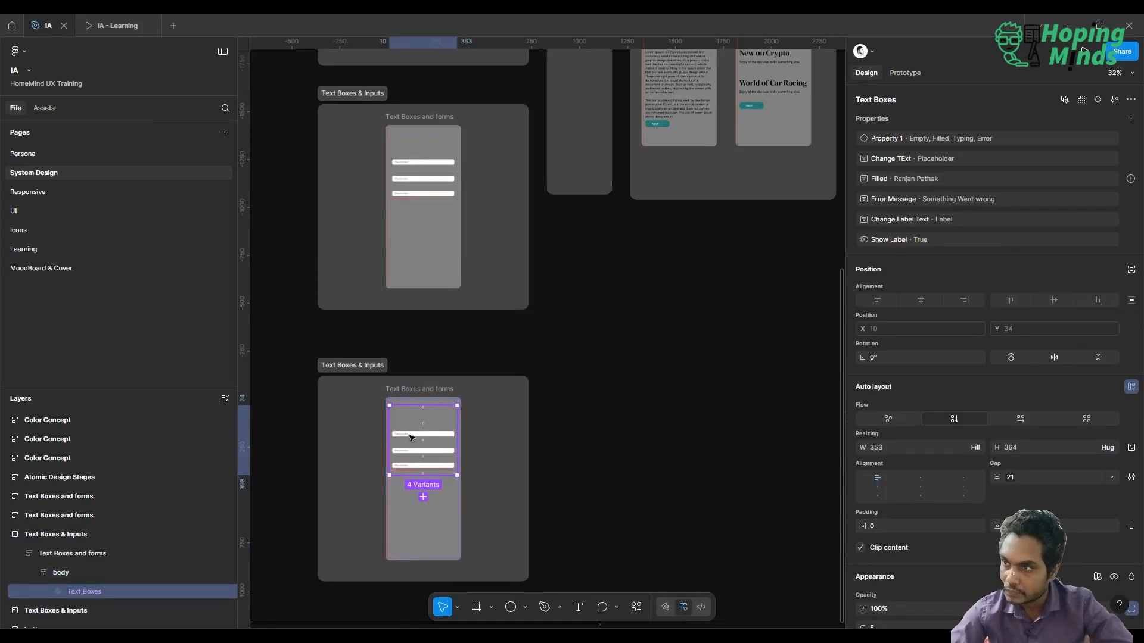
key(Delete)
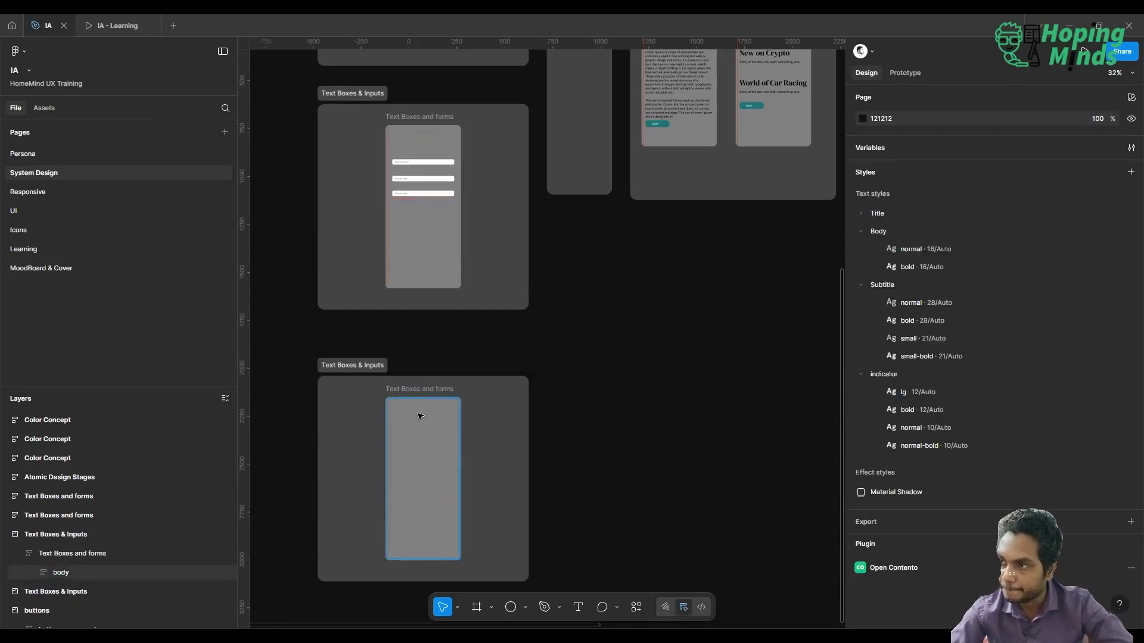
scroll(420, 416, up, 5)
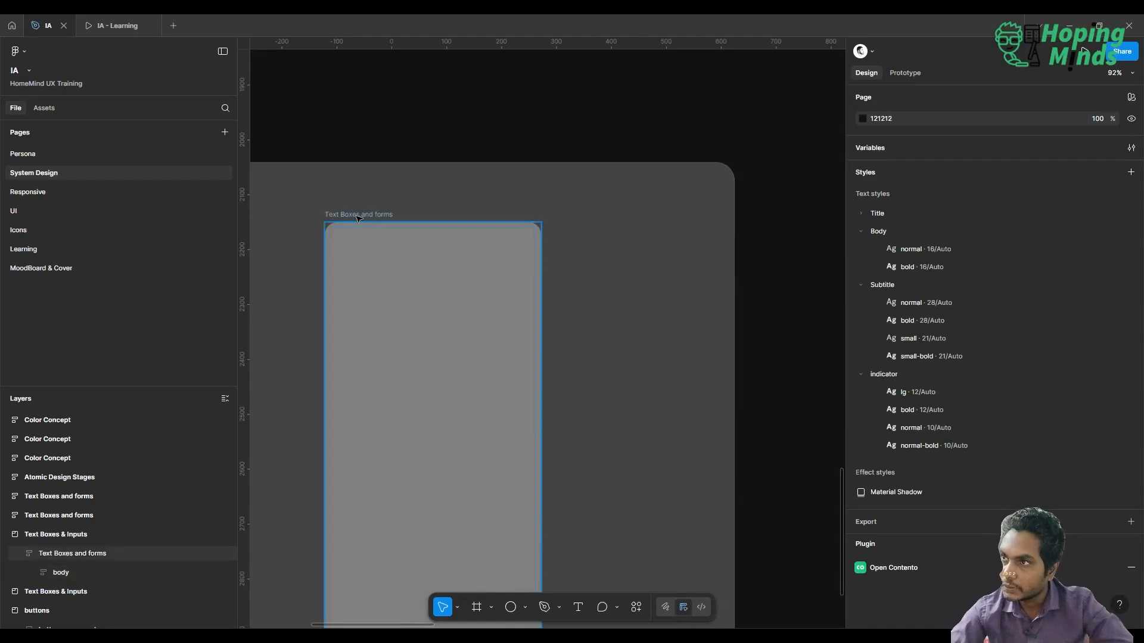
- Set the fill of the duplicated section's empty Text Boxes and forms frame to the Base/Offwhite library colour
click(357, 218)
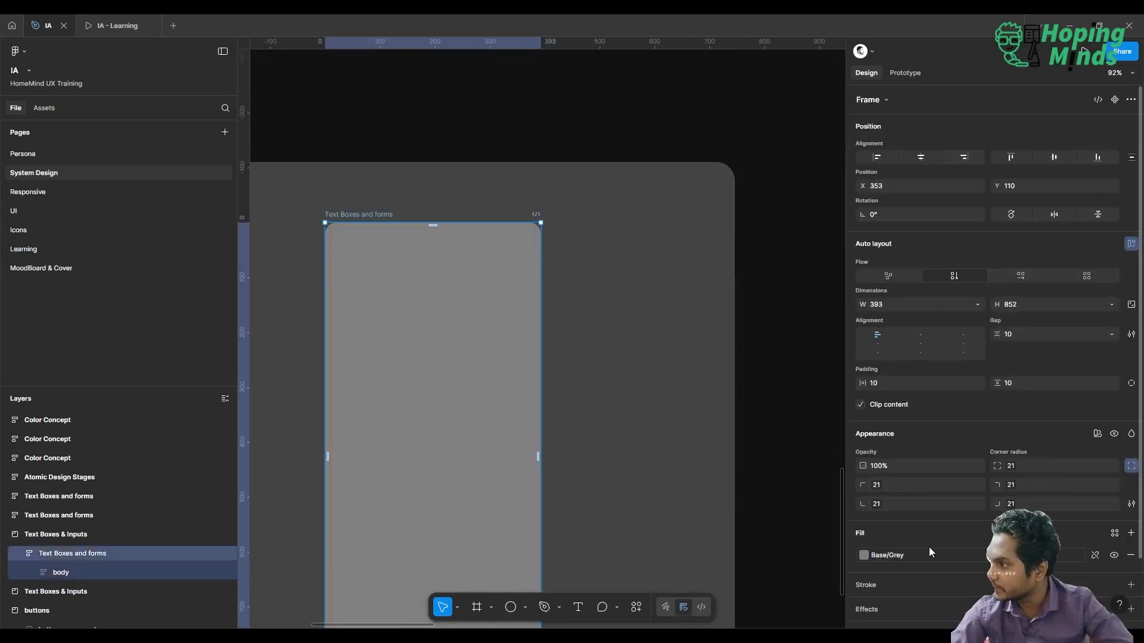
click(927, 548)
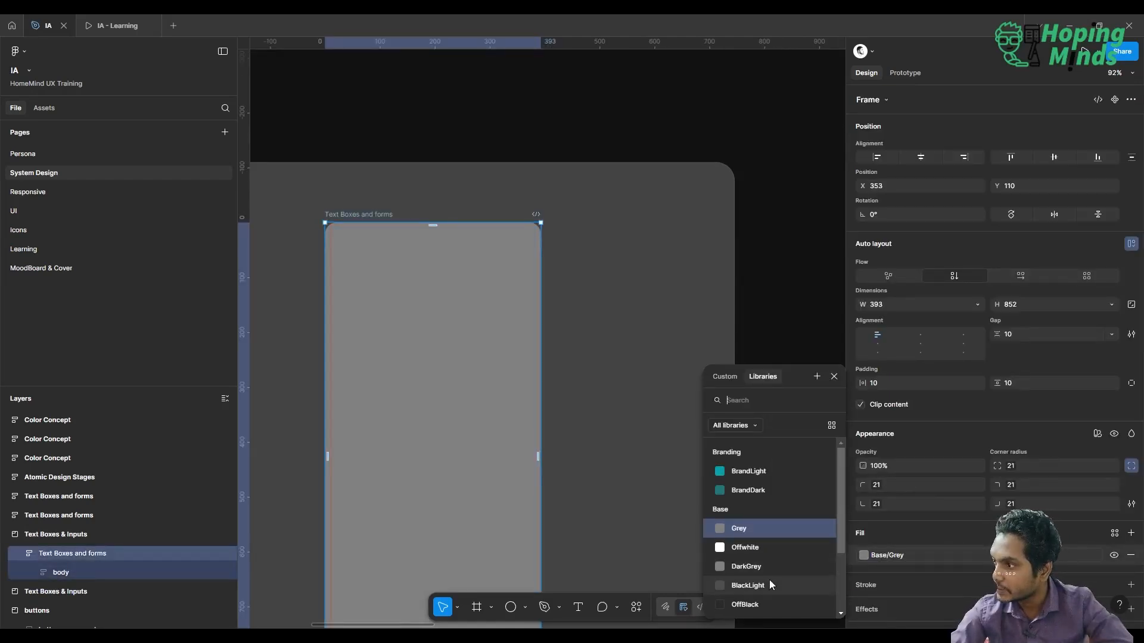
click(764, 548)
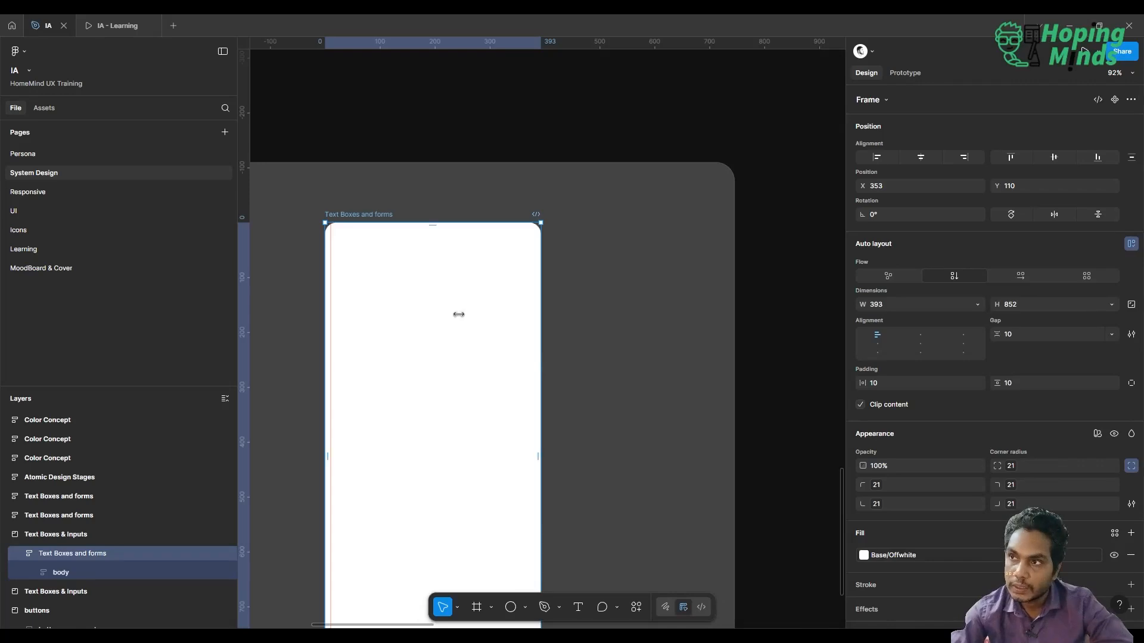
- Add a "Page Title" text inside the body frame and apply the Subtitle/normal text style
scroll(441, 301, up, 2)
scroll(441, 301, up, 3)
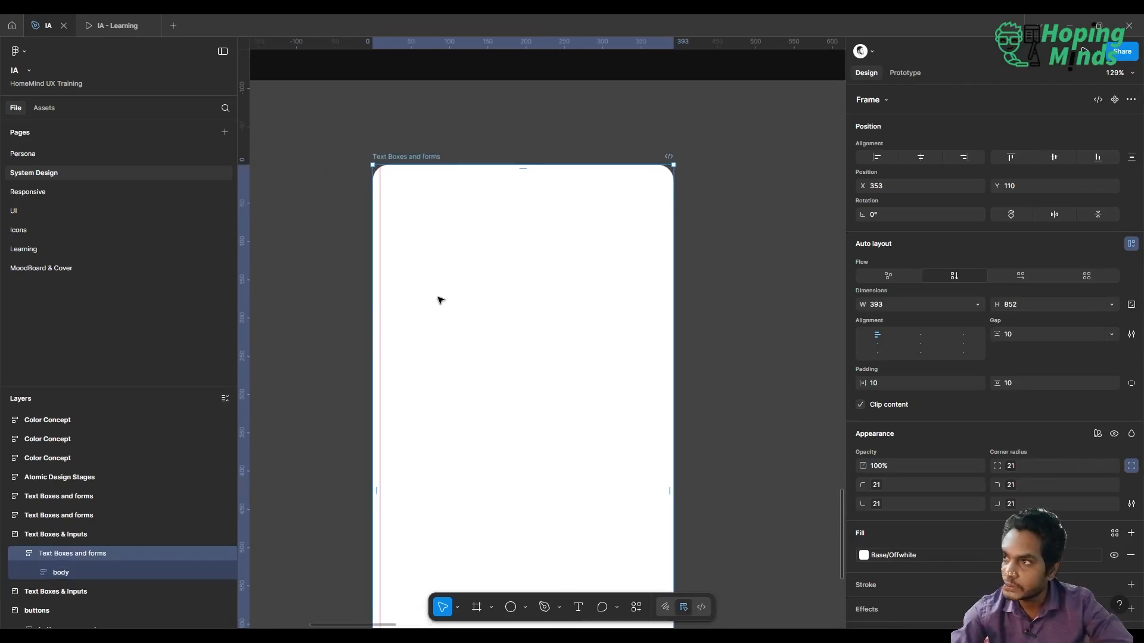
scroll(441, 301, up, 2)
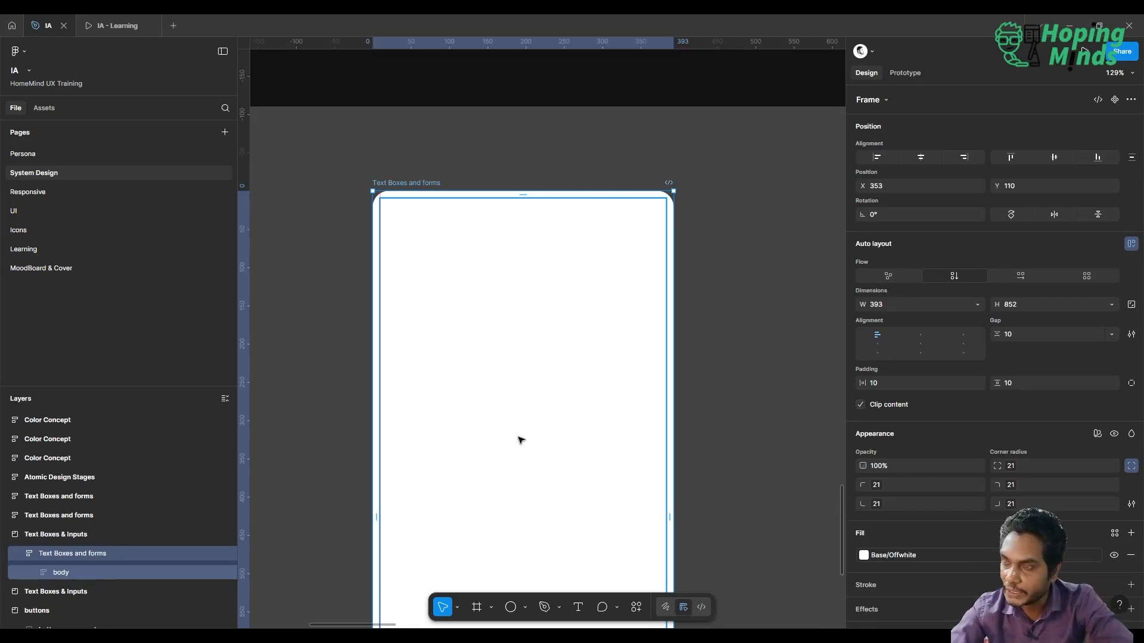
scroll(518, 439, up, 2)
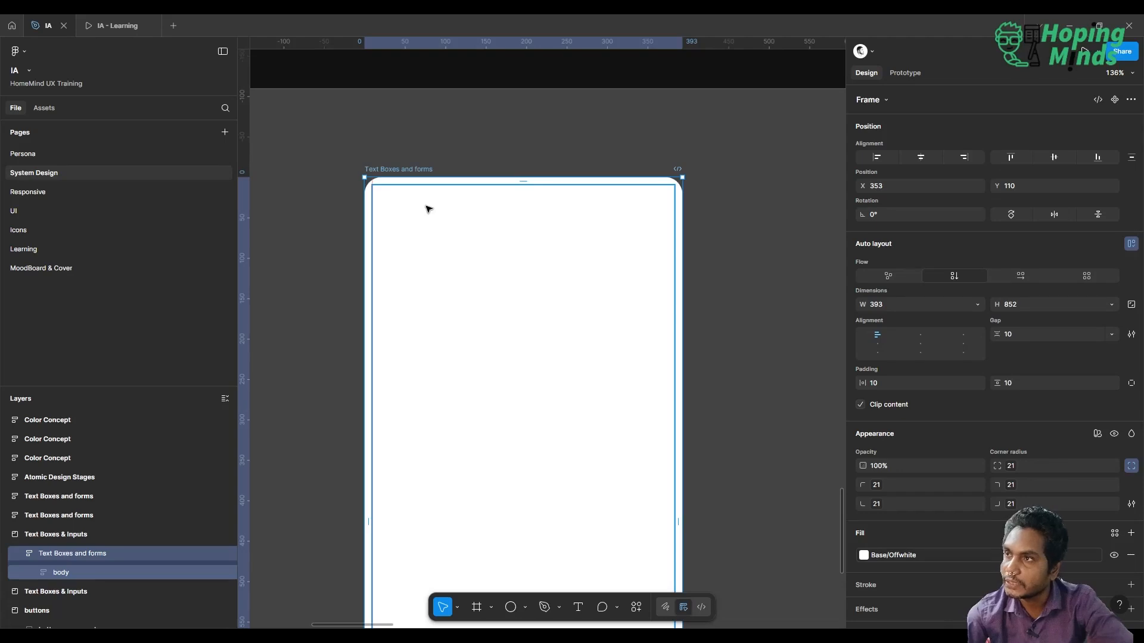
key(t)
click(468, 242)
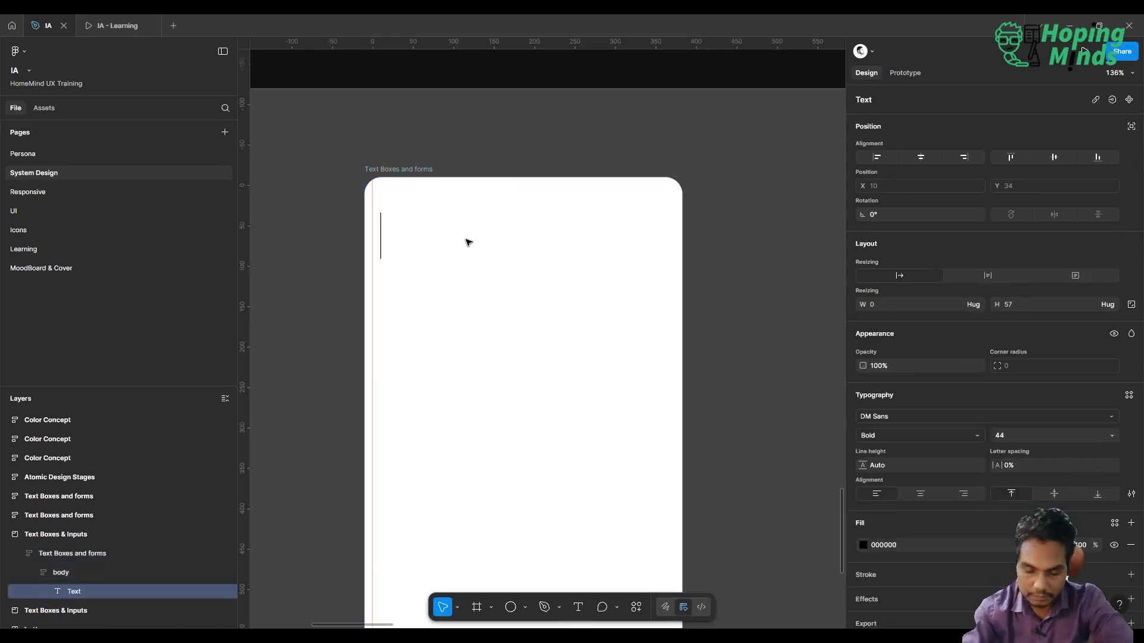
text(Page TItle)
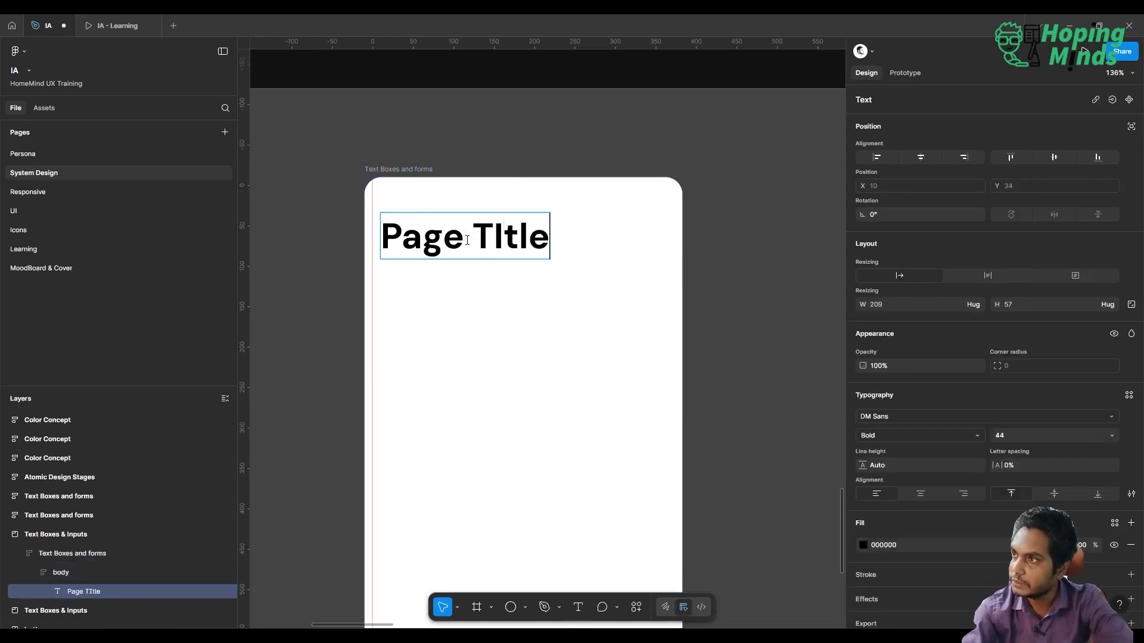
key(BackSpace)
key(BackSpace)
key(BackSpace)
key(BackSpace)
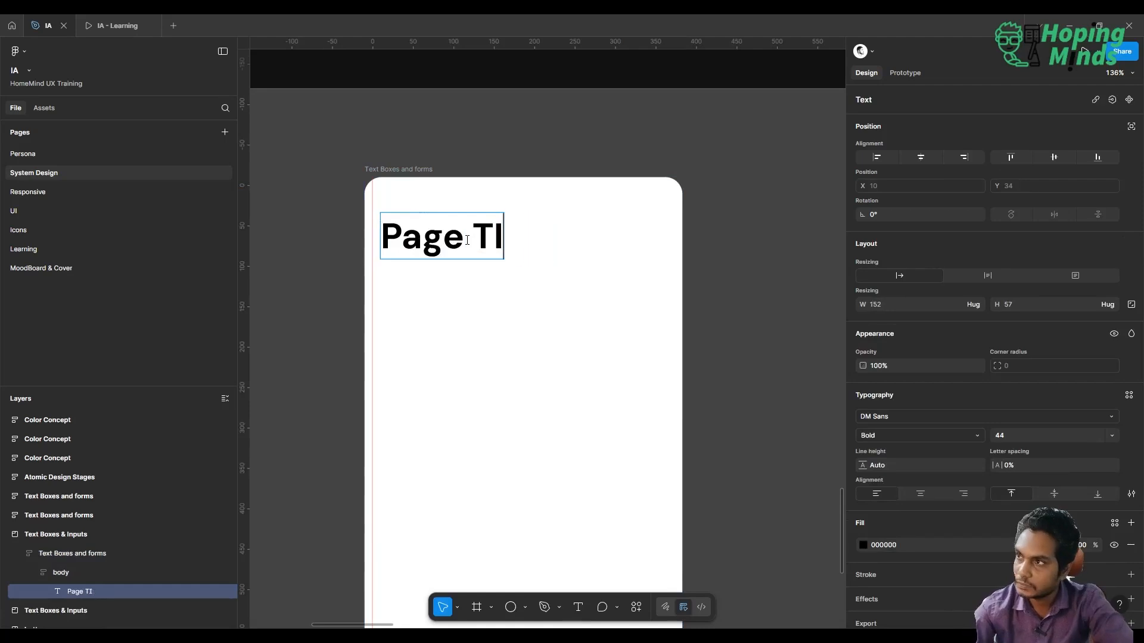
text(itle)
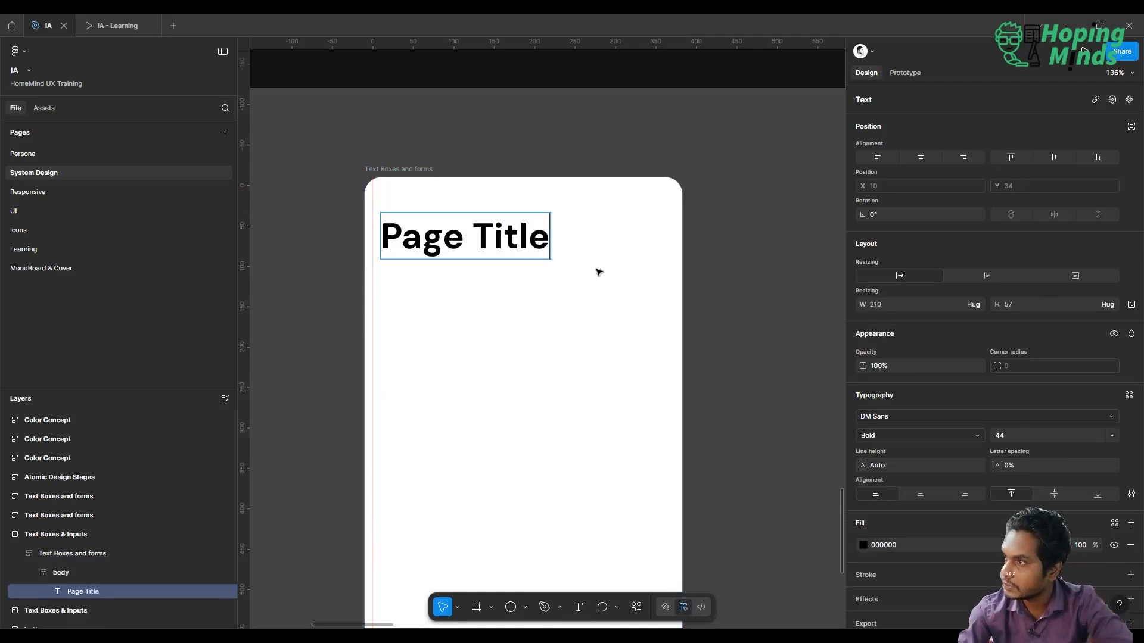
key(Escape)
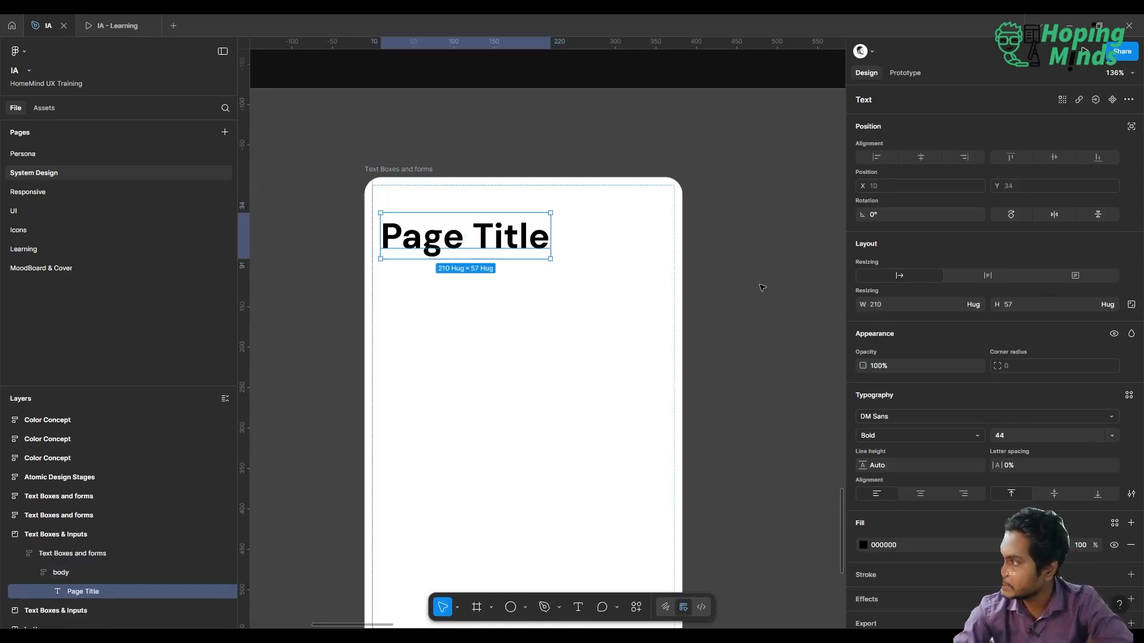
click(1129, 395)
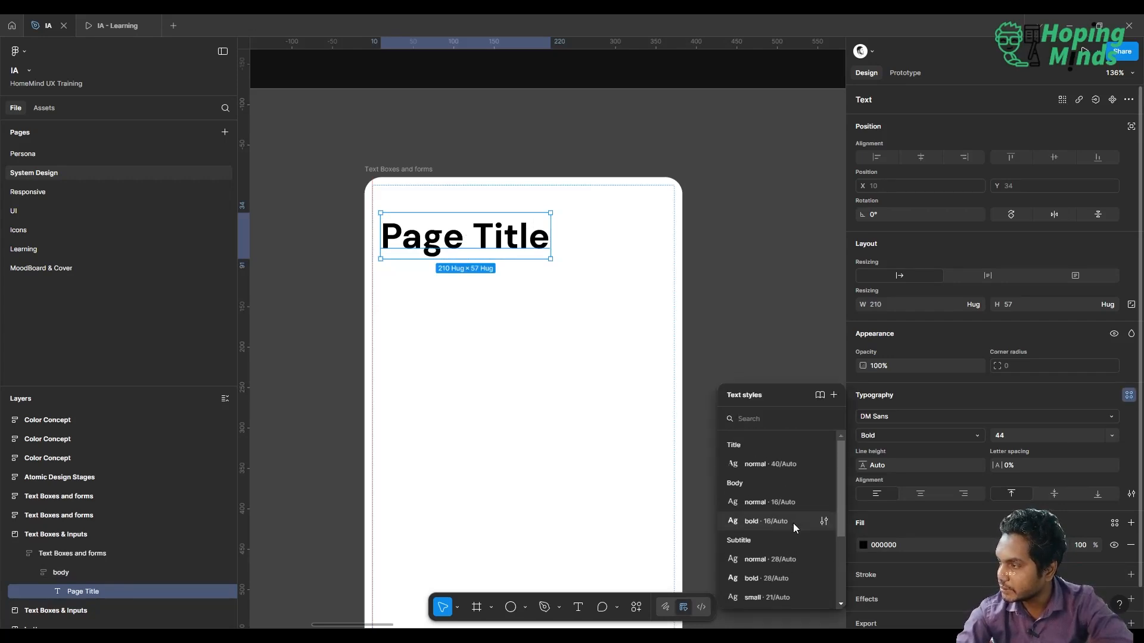
click(775, 563)
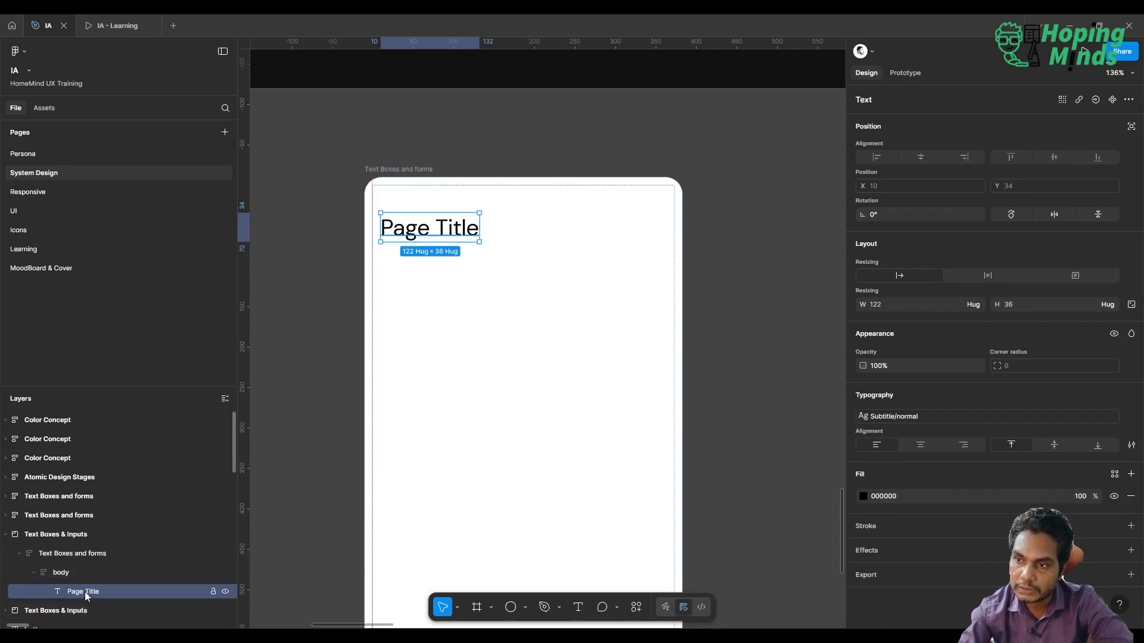
- Wrap the Page Title text in an auto layout frame named "Header" and set its width to Fill container
key(shift+a)
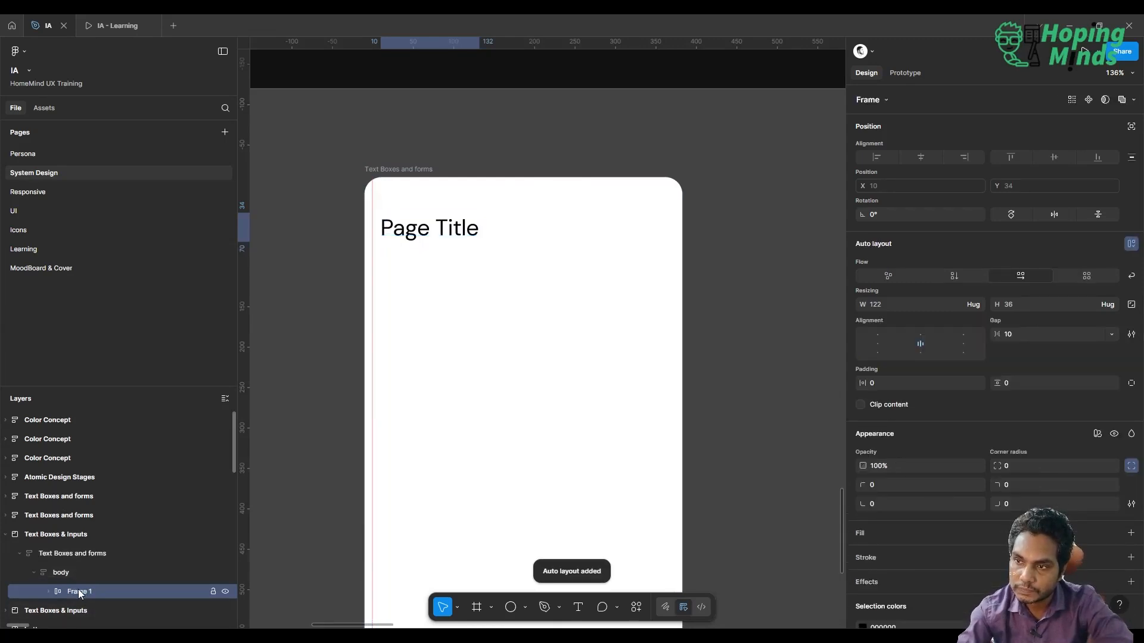
double_click(79, 591)
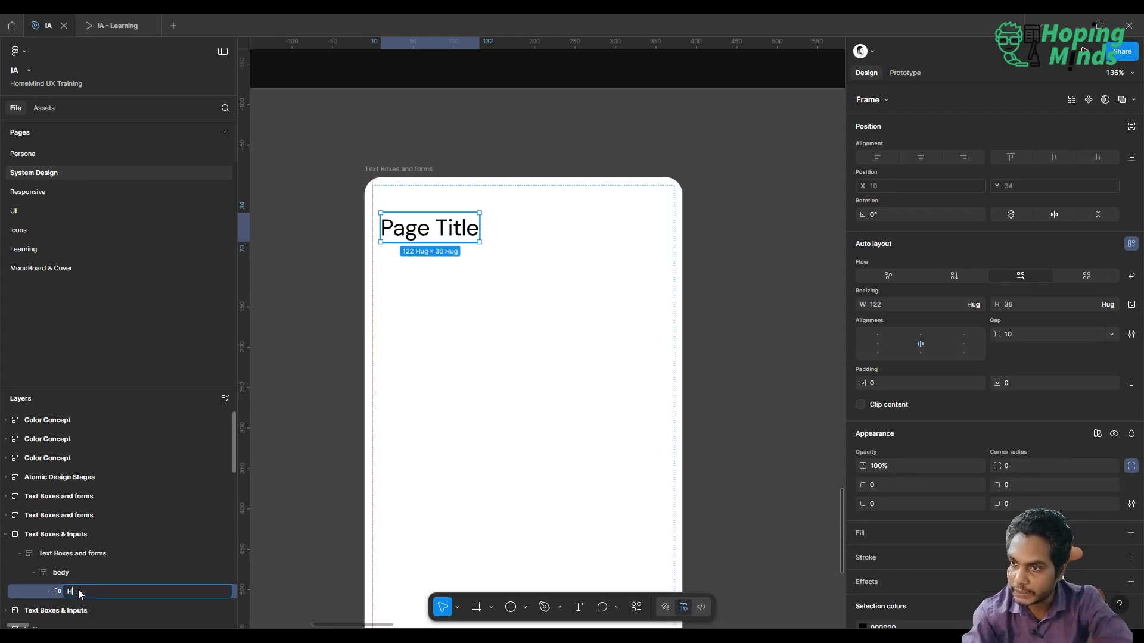
text(Header)
key(Return)
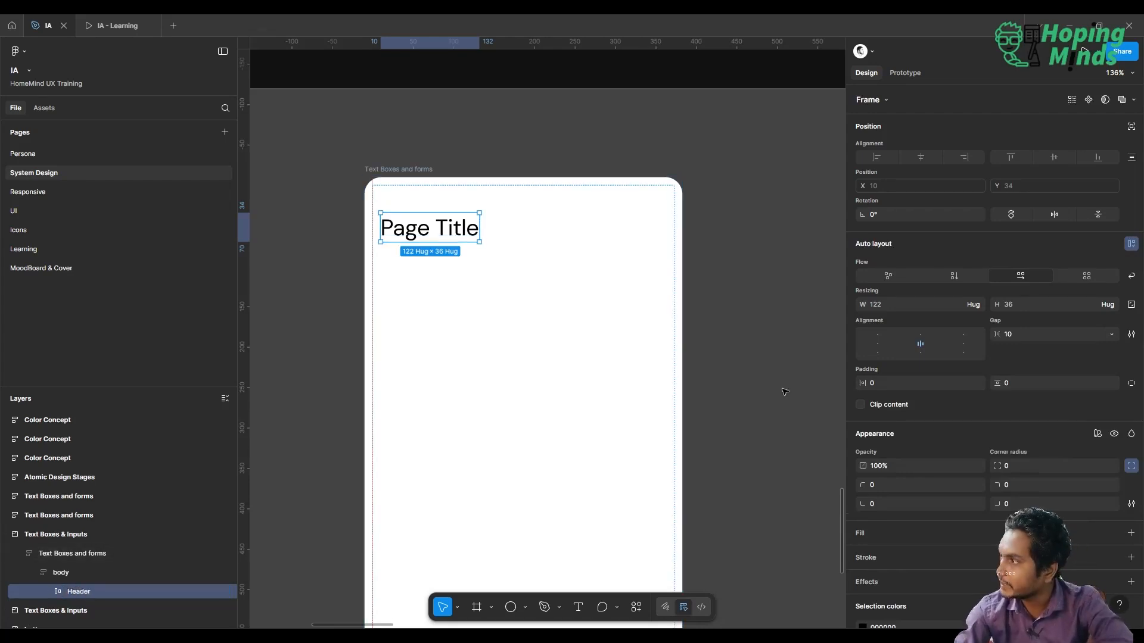
click(977, 305)
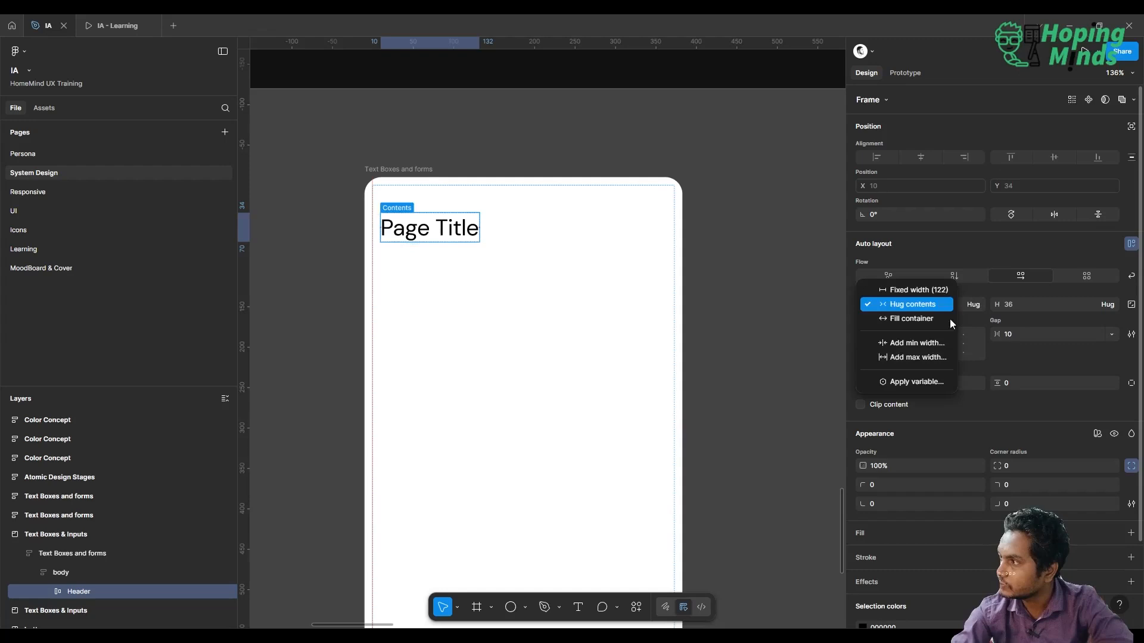
click(916, 323)
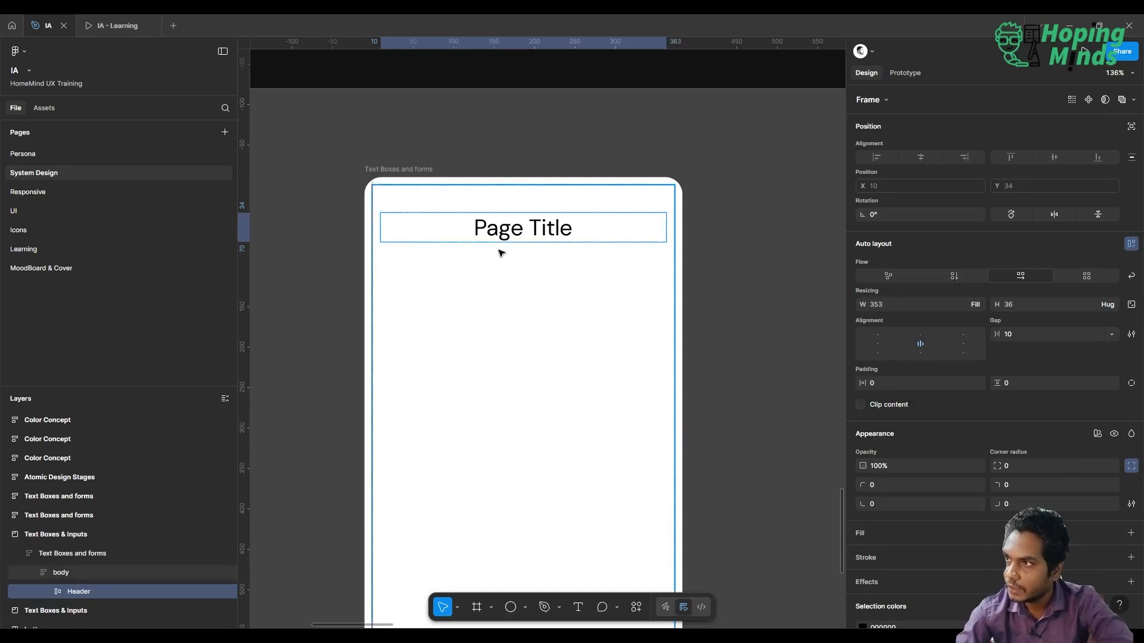
- Search the assets for "search" and insert the search icon into the Header frame, before the Page Title text
click(51, 593)
scroll(51, 594, down, 2)
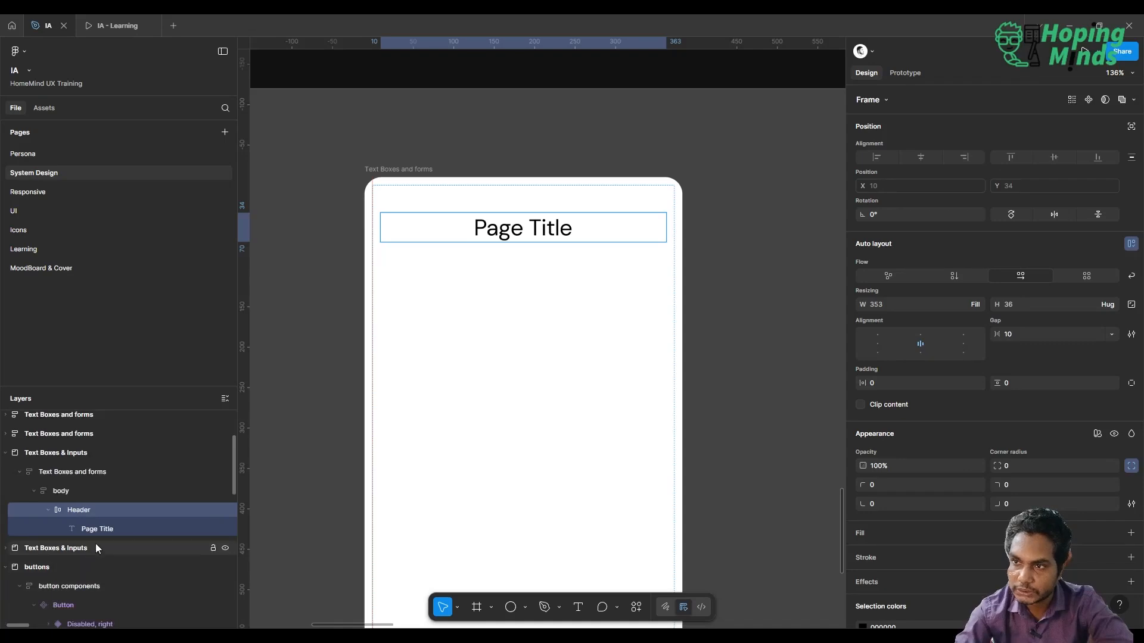
click(102, 529)
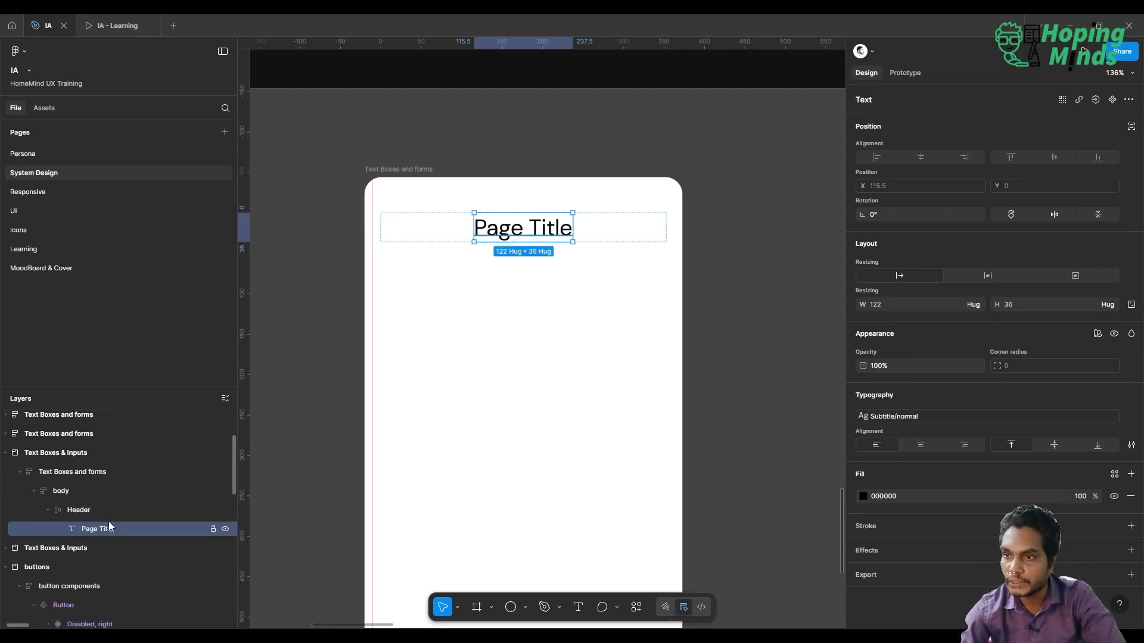
click(48, 108)
click(67, 138)
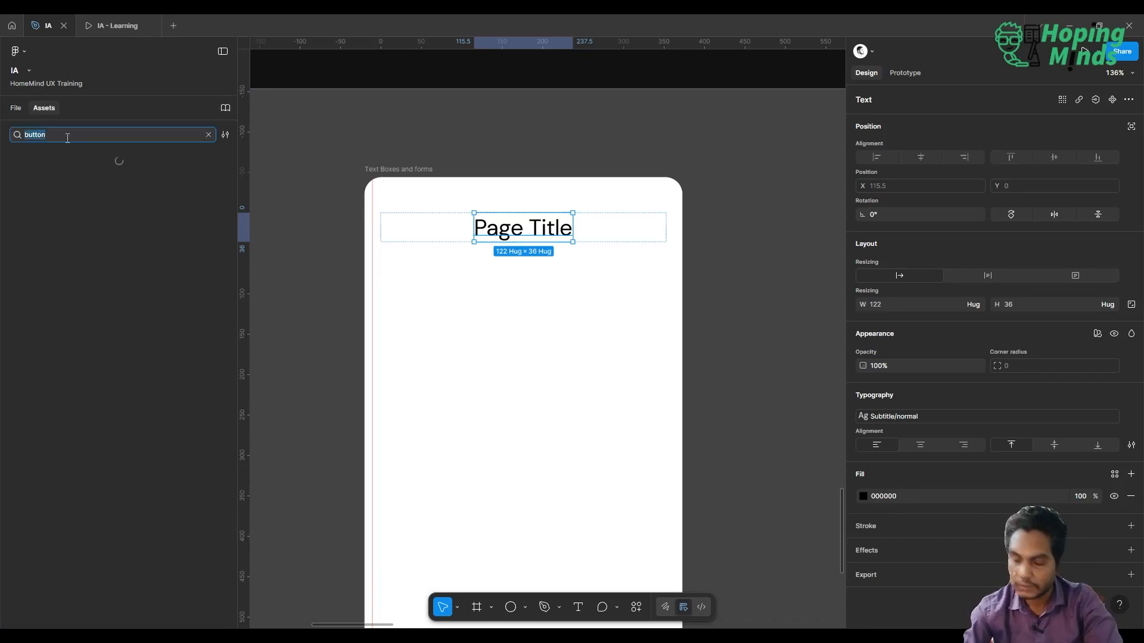
text(search)
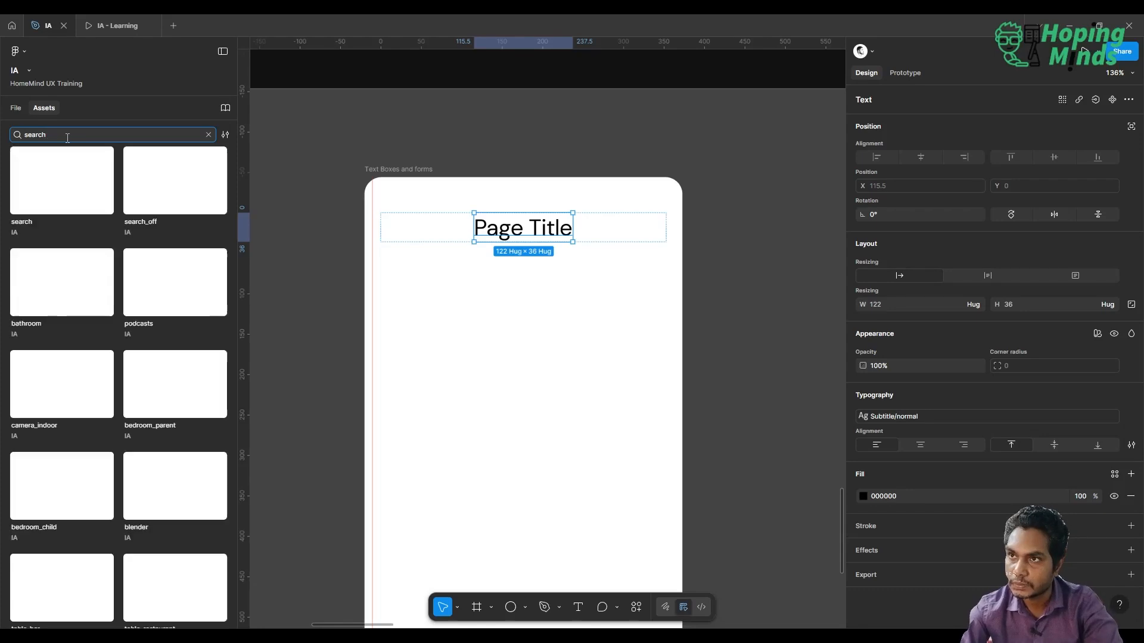
drag(62, 194, 421, 243)
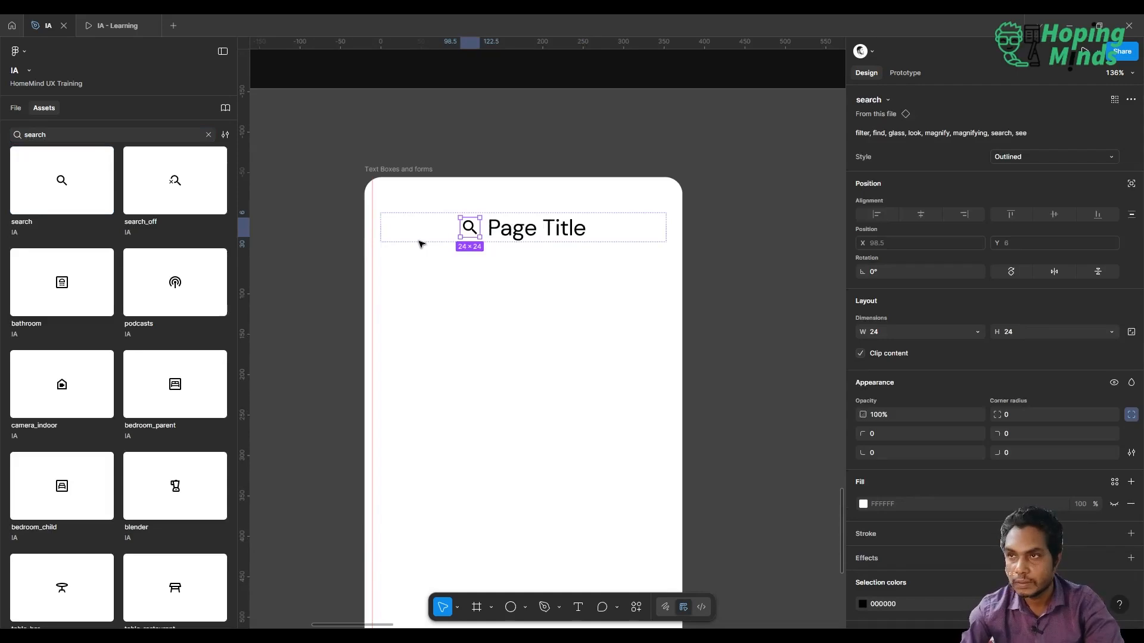
- Duplicate the search icon in the Header and swap the copy for the notifications icon
key(ctrl+d)
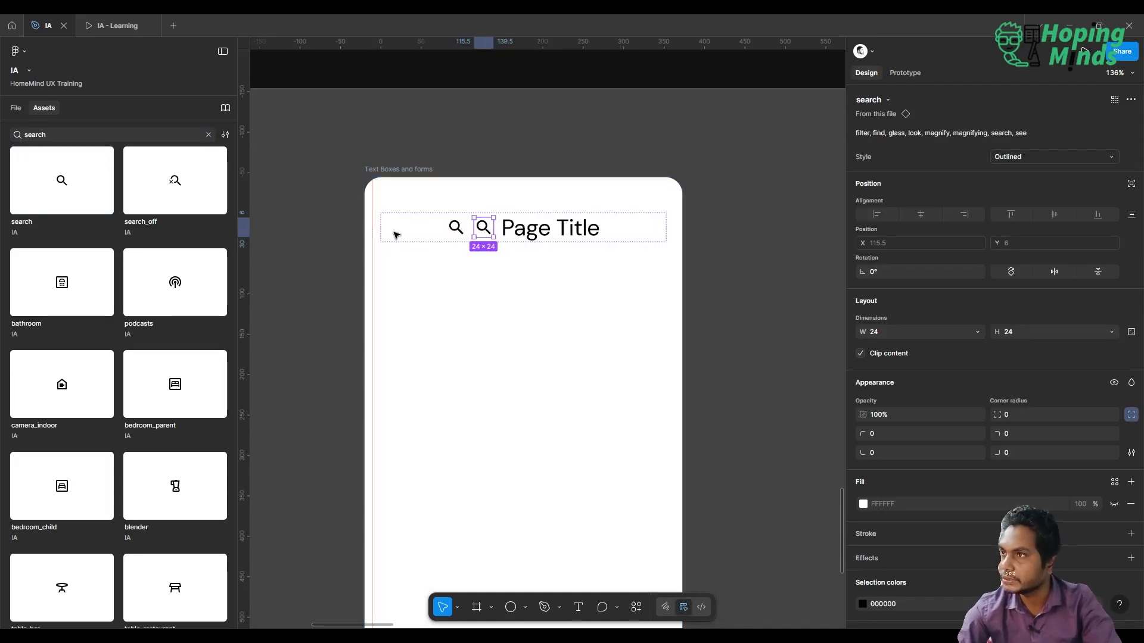
click(889, 101)
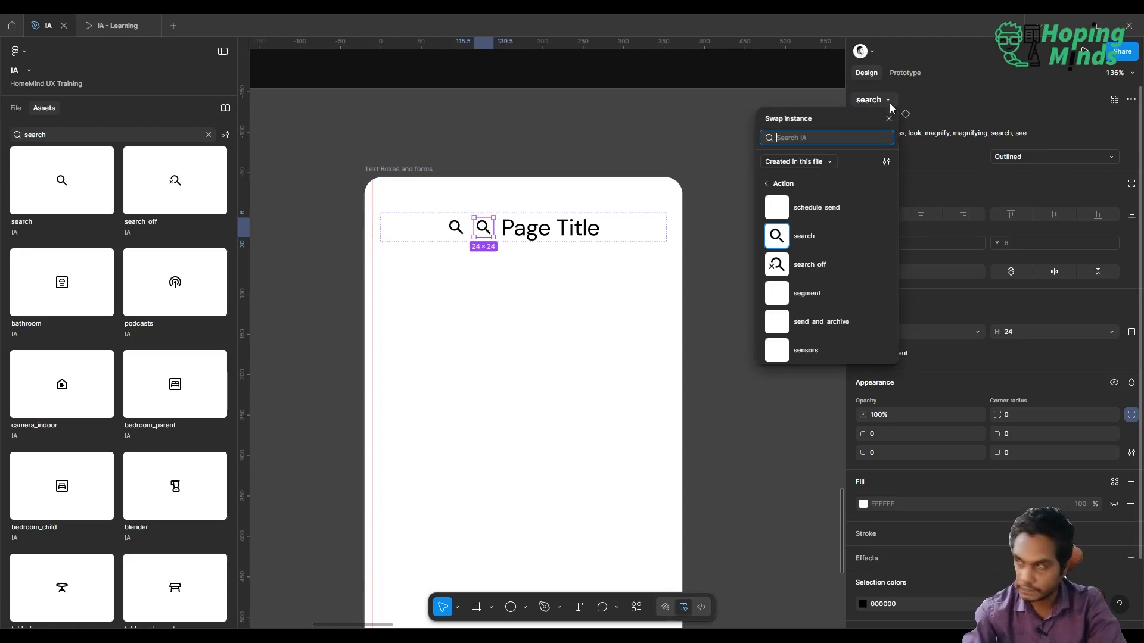
text(notification)
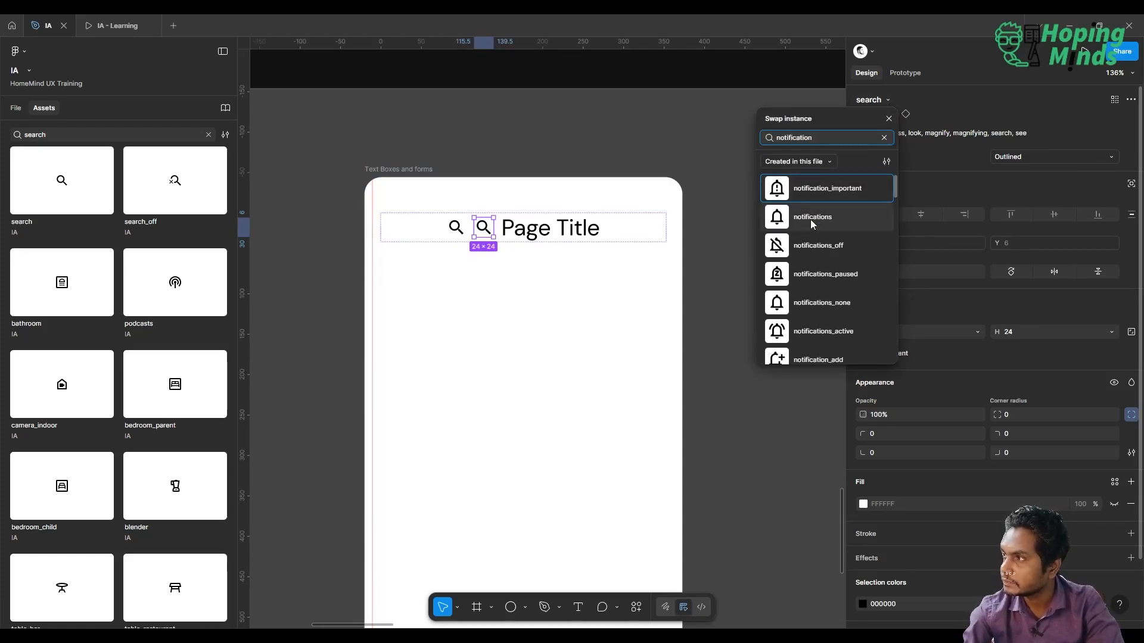
click(812, 224)
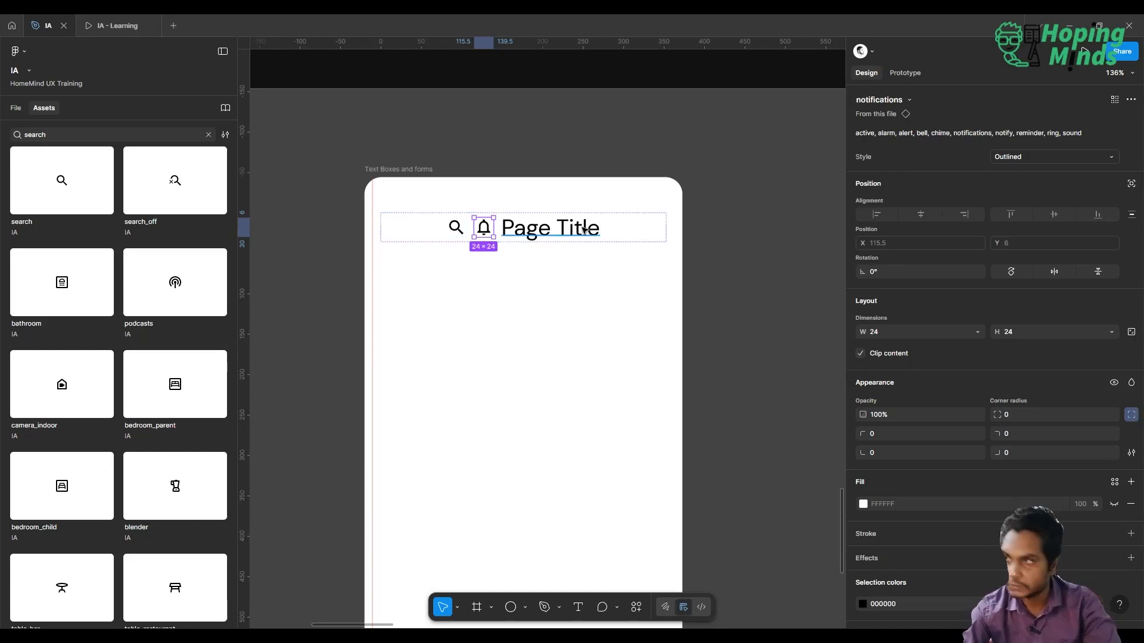
- Duplicate the notifications icon in the Header and swap the copy for the menu icon
key(ctrl+d)
click(887, 102)
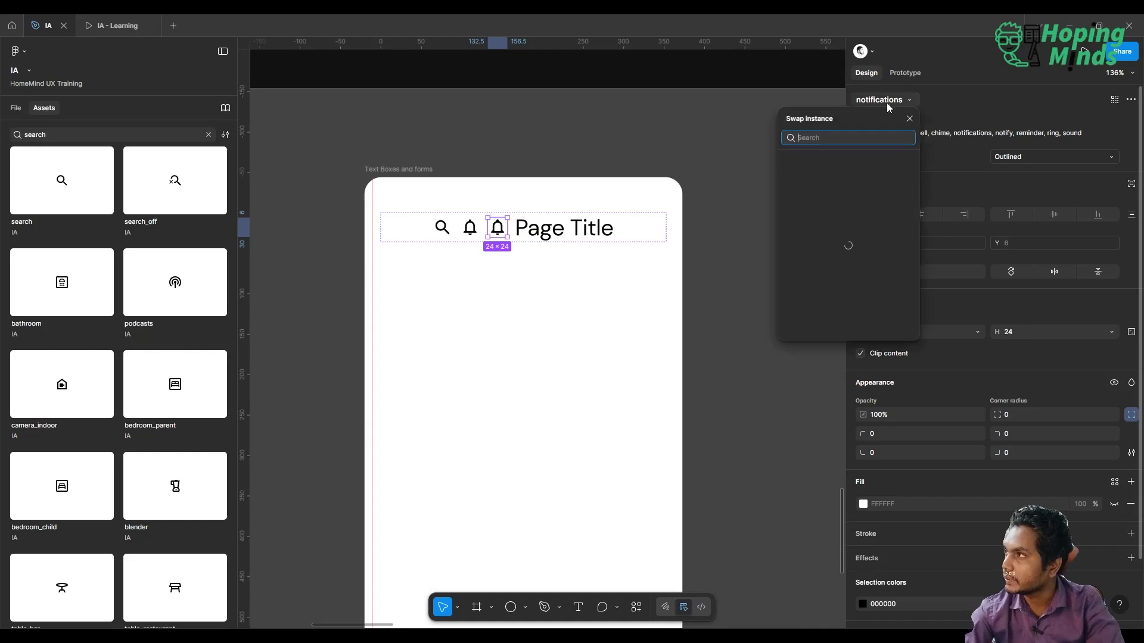
text(menj)
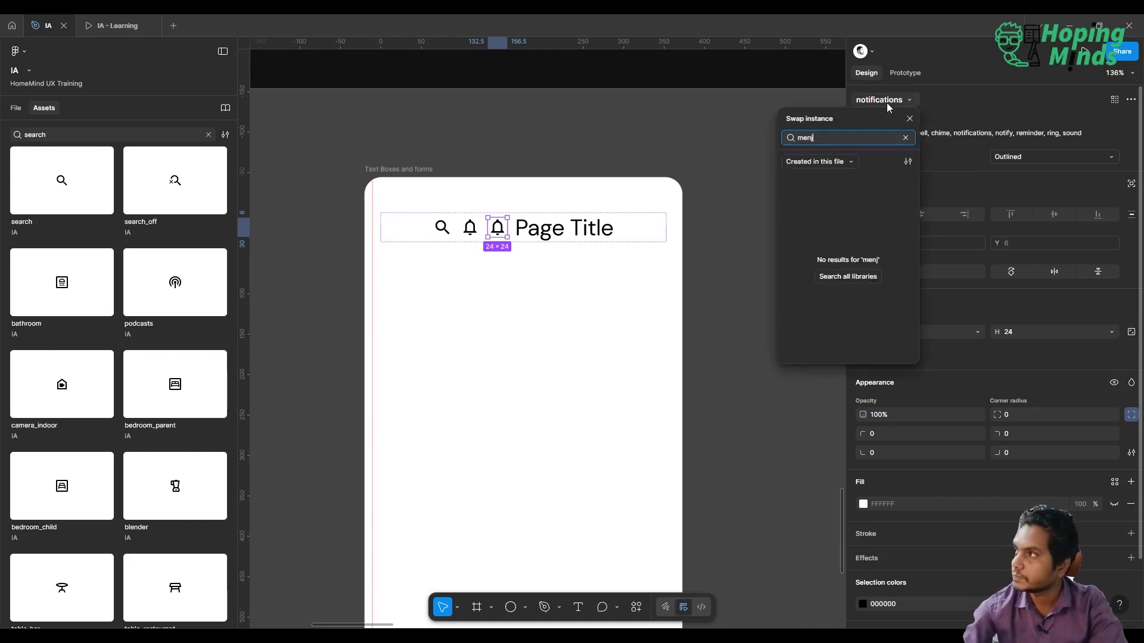
key(BackSpace)
text(u)
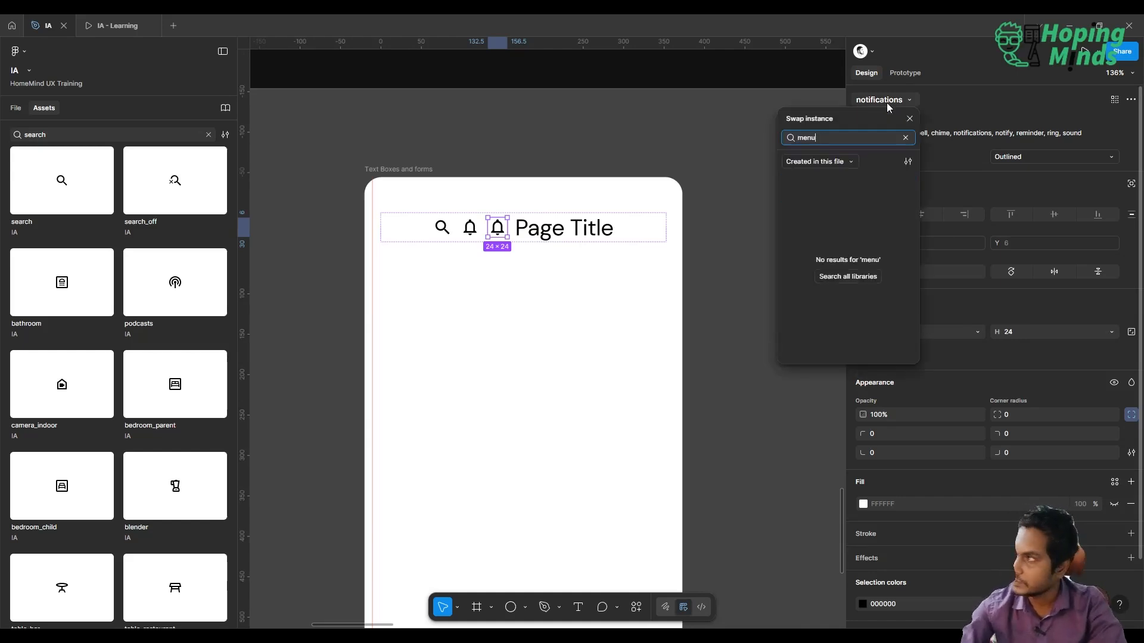
key(Down)
key(Down)
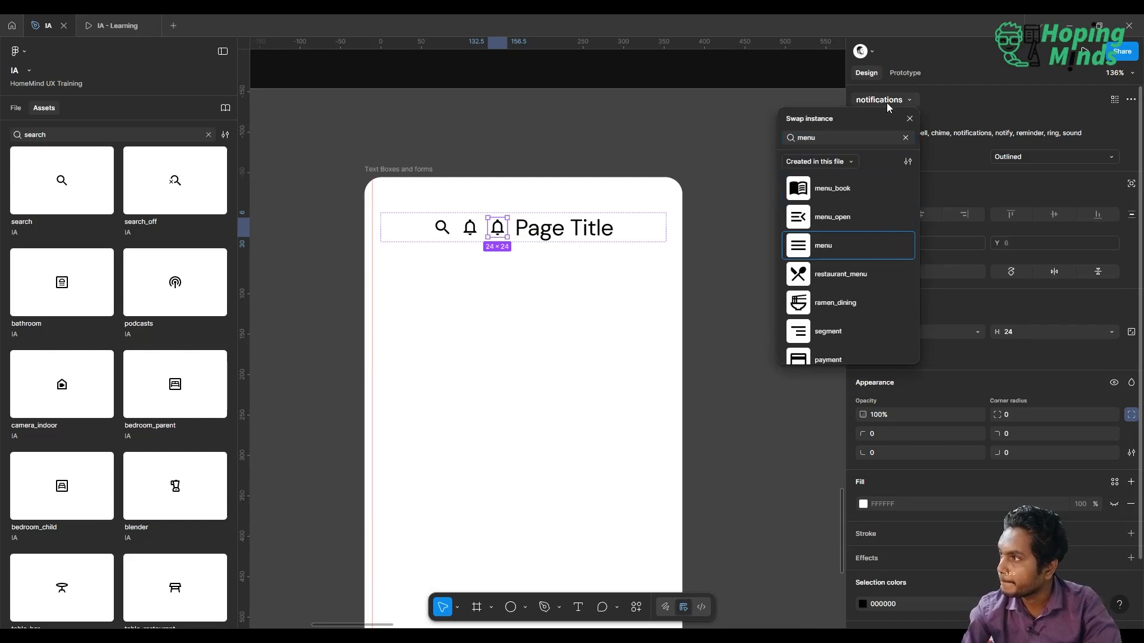
key(Return)
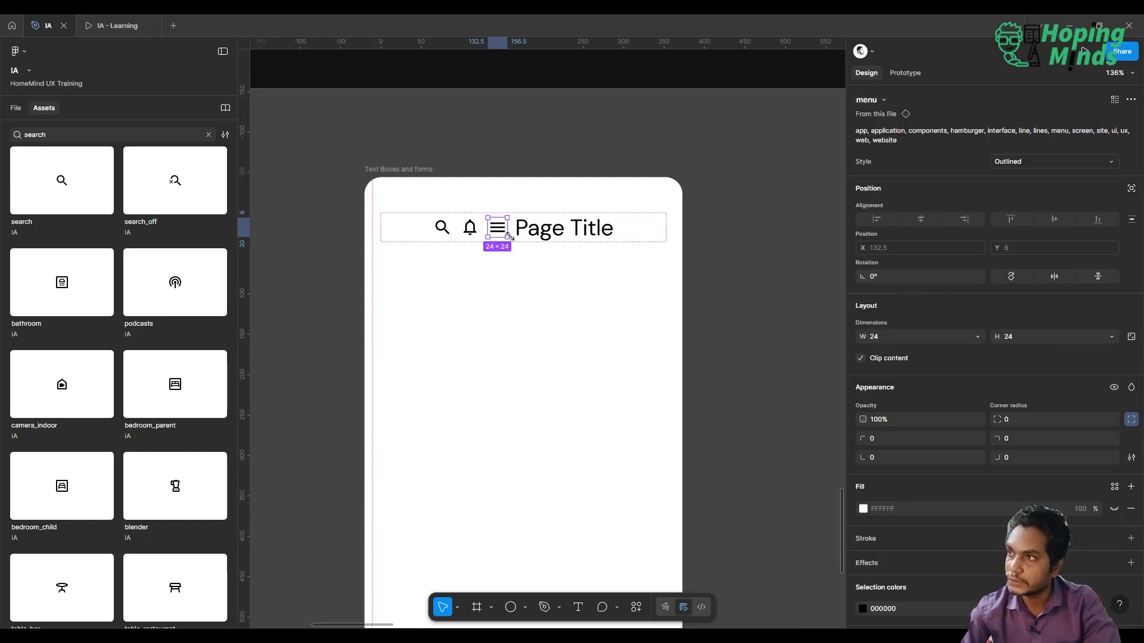
- Duplicate the Page Title text in the Header and change the copy's text to "Menu"
click(537, 236)
key(ctrl+d)
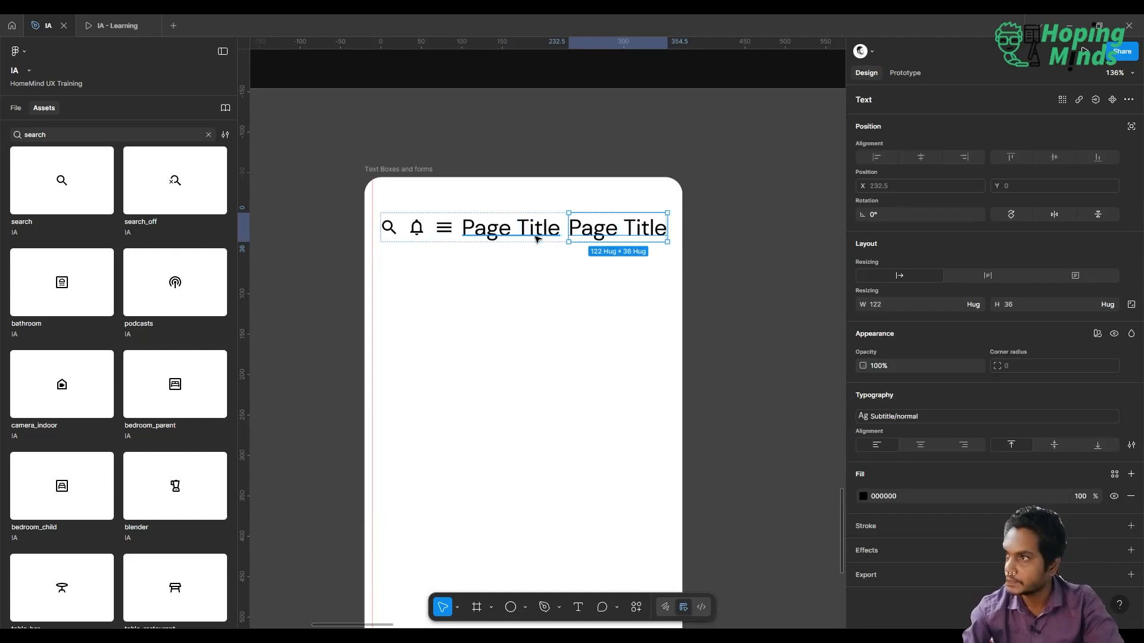
double_click(638, 233)
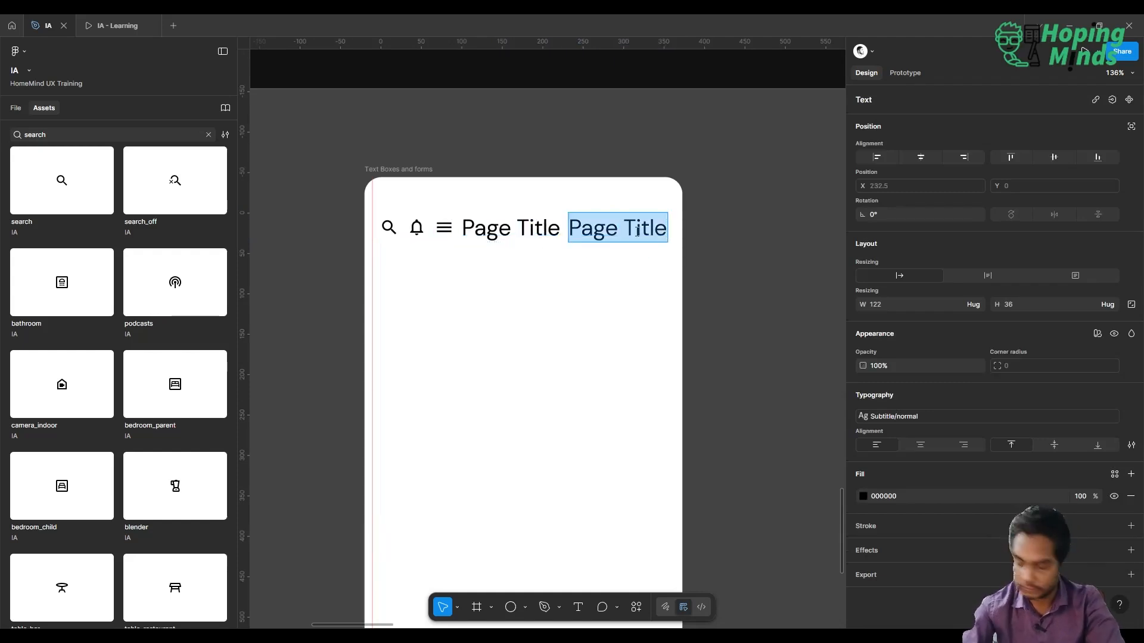
text(Menu)
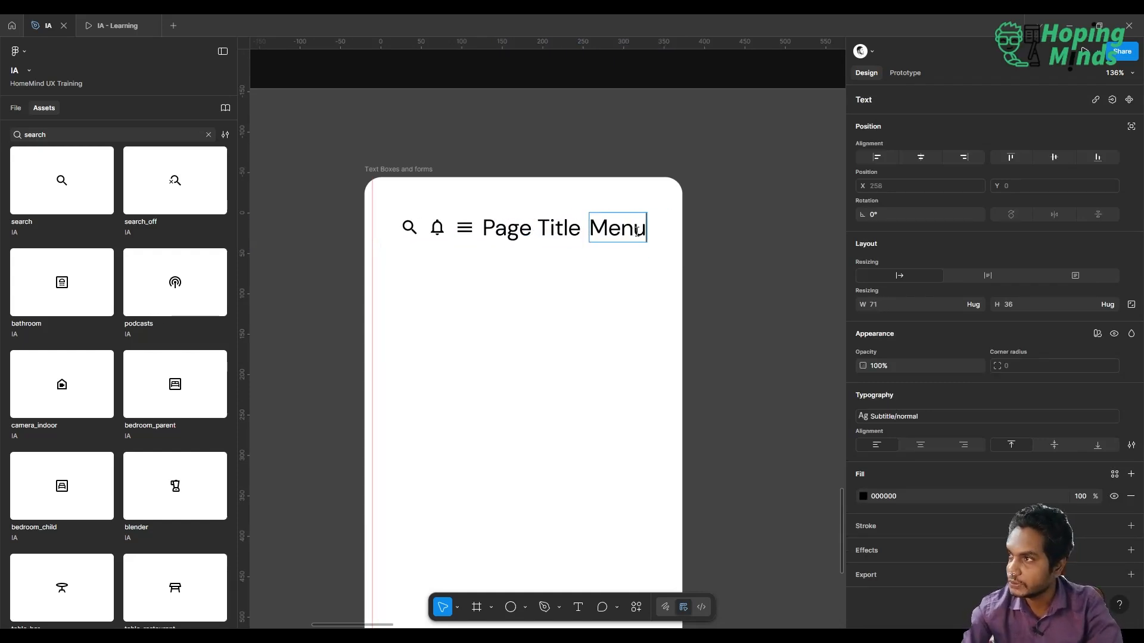
- Wrap the menu icon and the Menu text in the Header together in an auto layout frame
key(Escape)
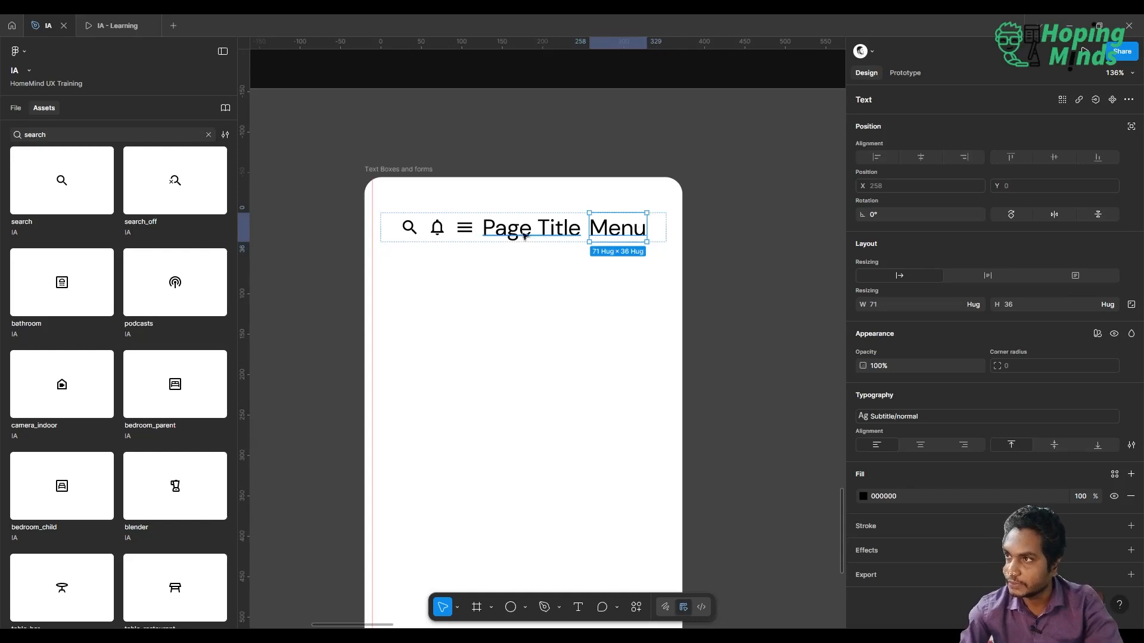
shift+click(467, 228)
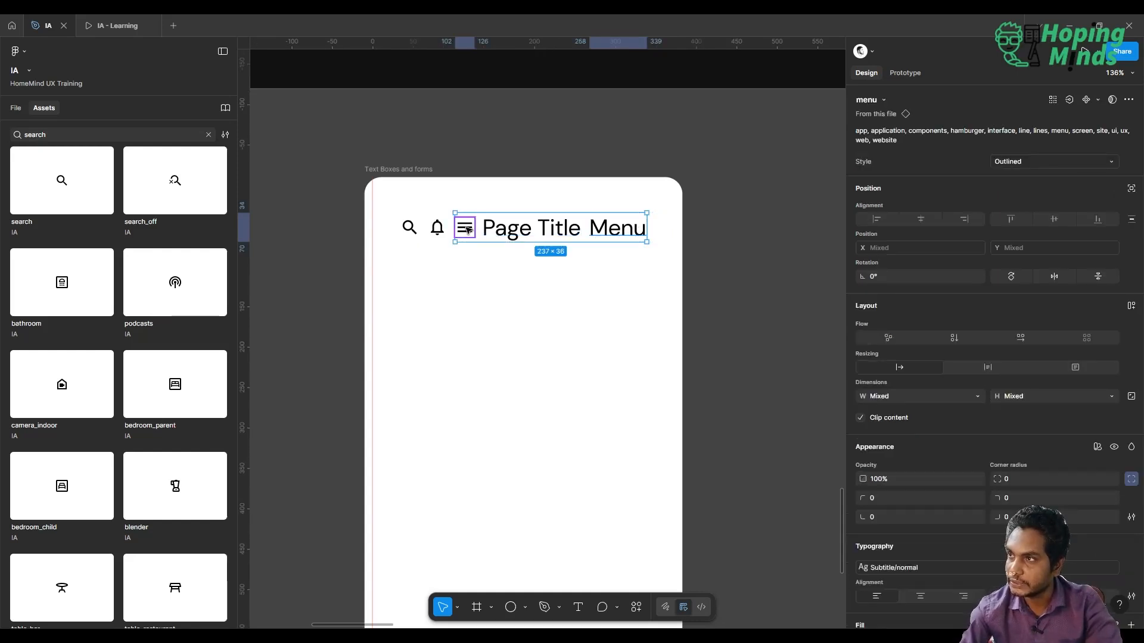
key(shift+a)
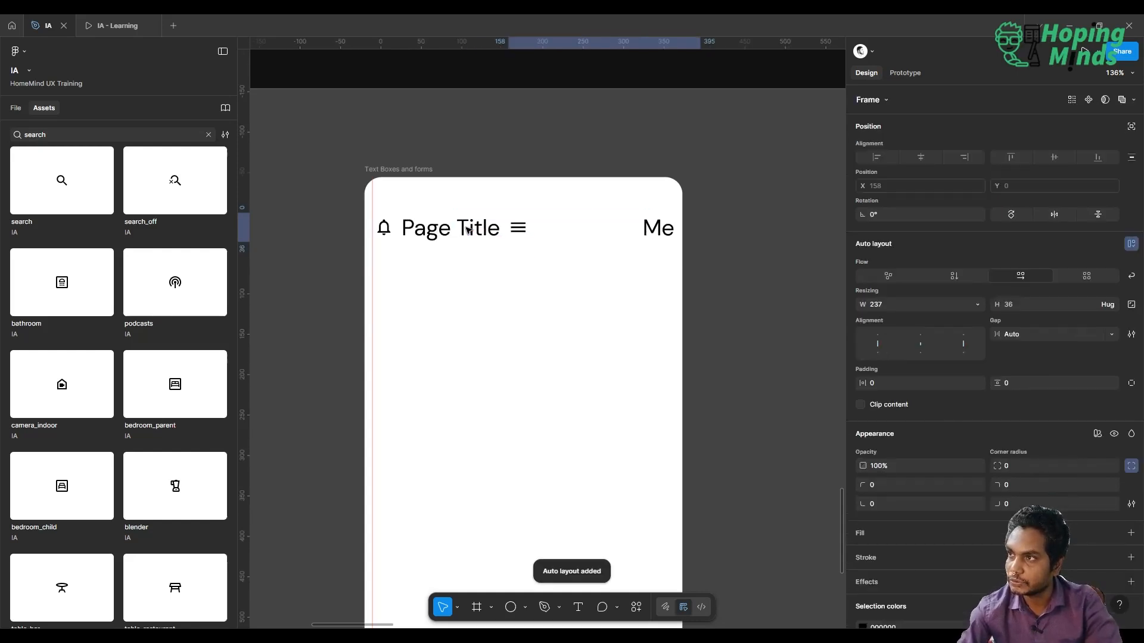
- Set the menu frame's gap to the "smaller" spacing variable (7) and its width to hug contents
click(1112, 336)
click(1078, 358)
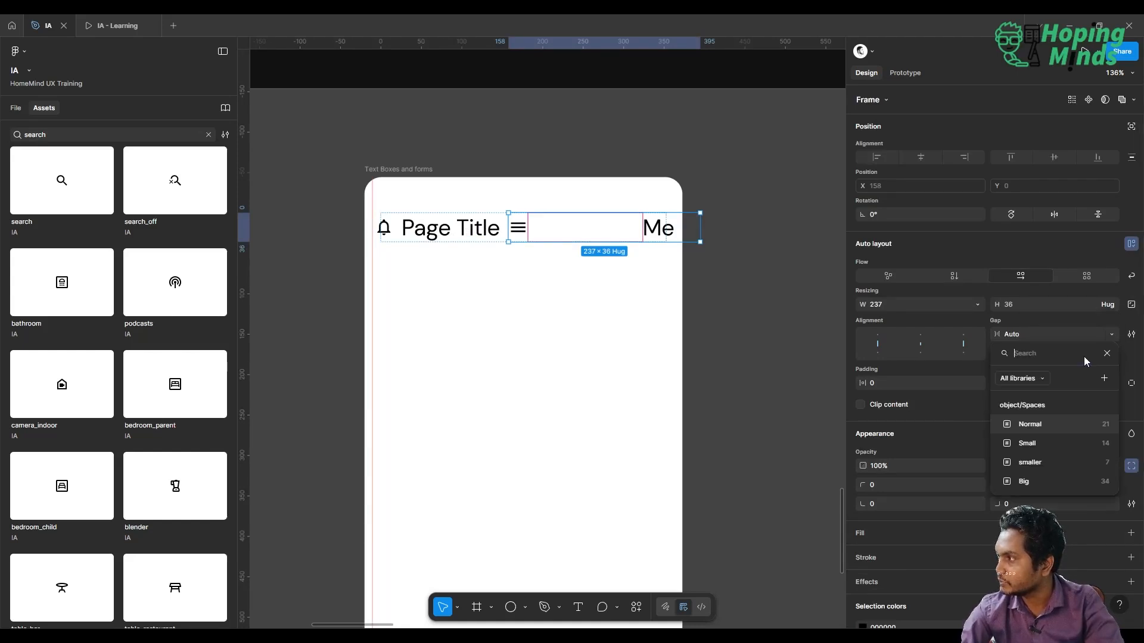
click(1052, 466)
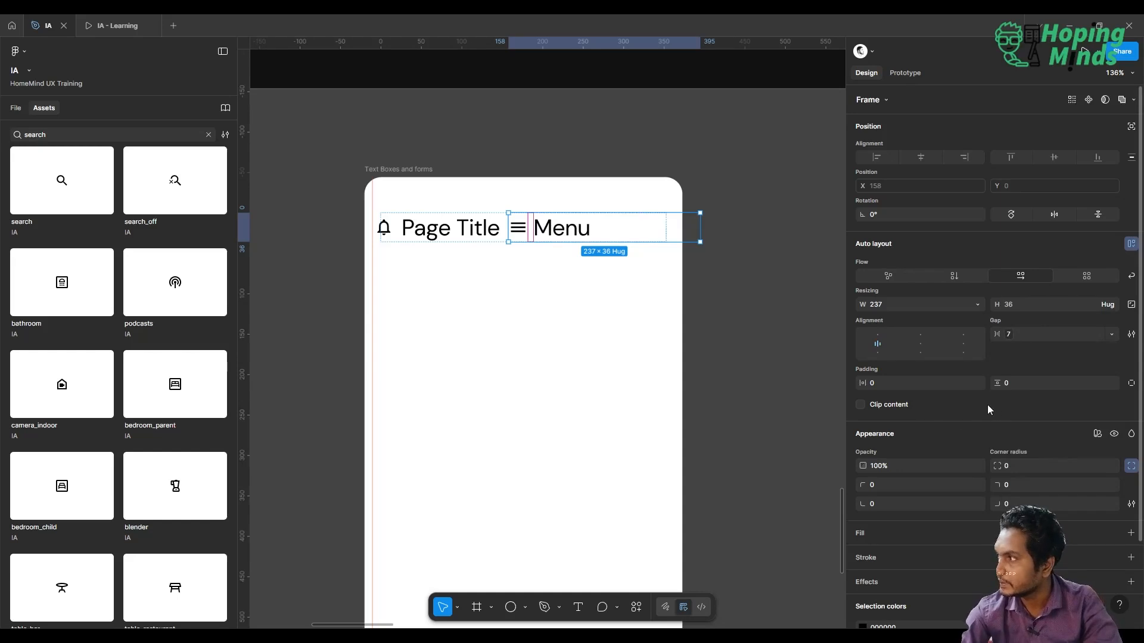
click(974, 303)
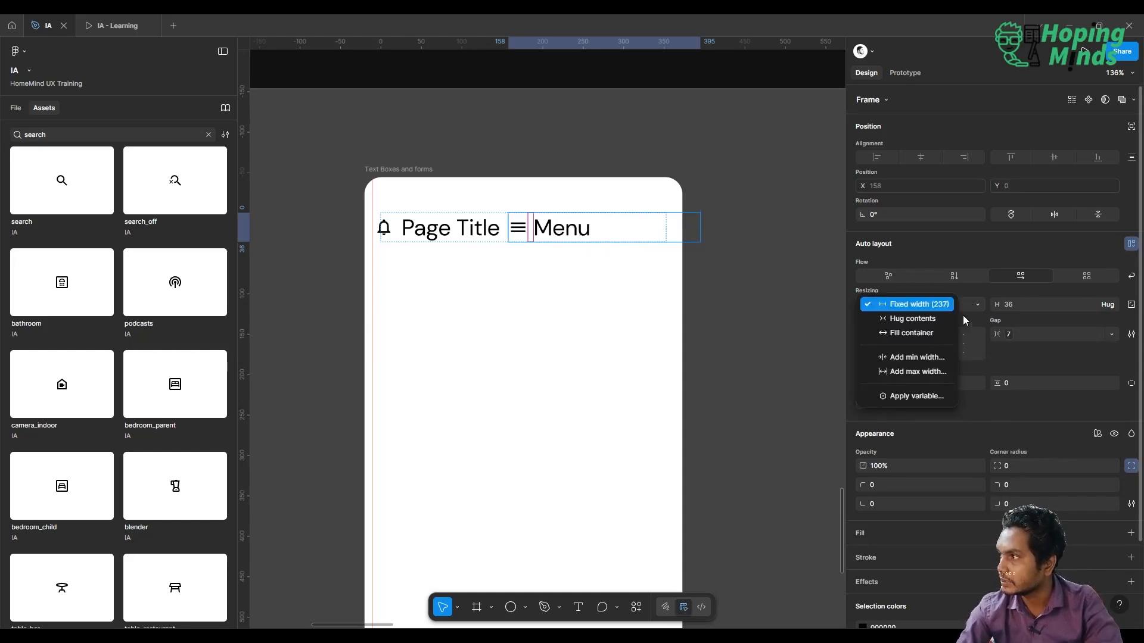
click(939, 320)
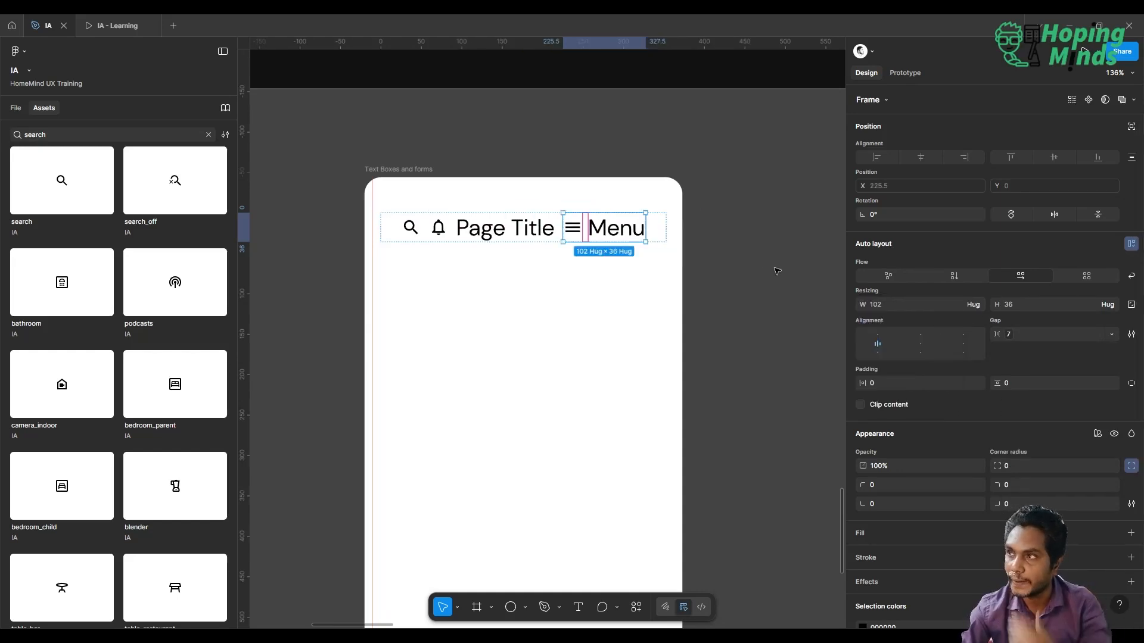
- Apply the indicator/bold text style (12/Auto) to the Menu text in the Header
click(619, 231)
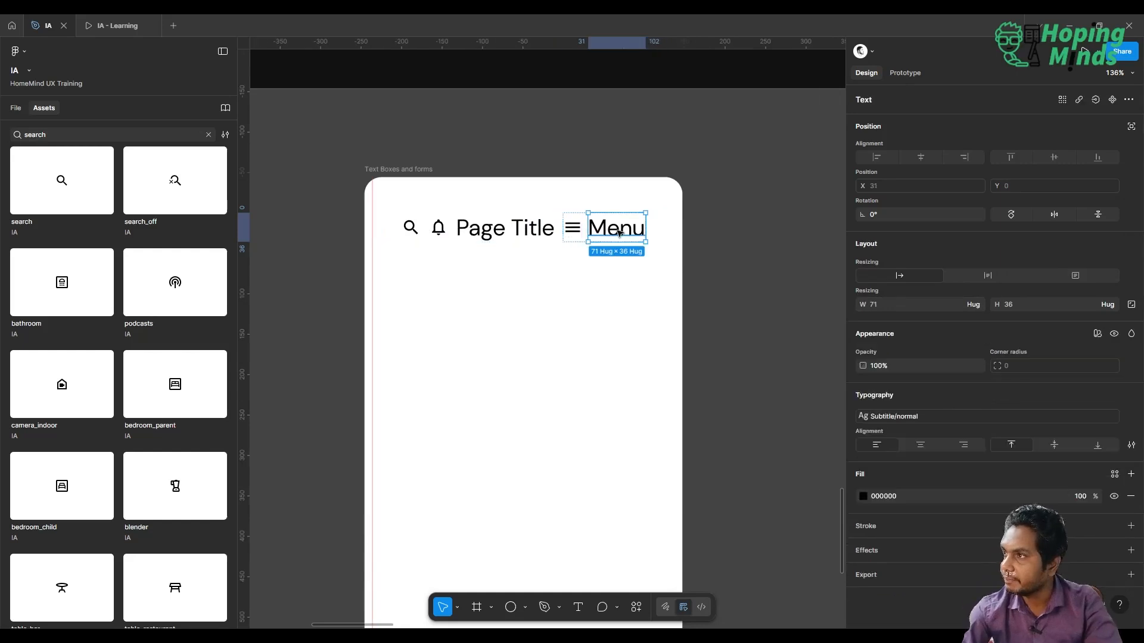
click(957, 417)
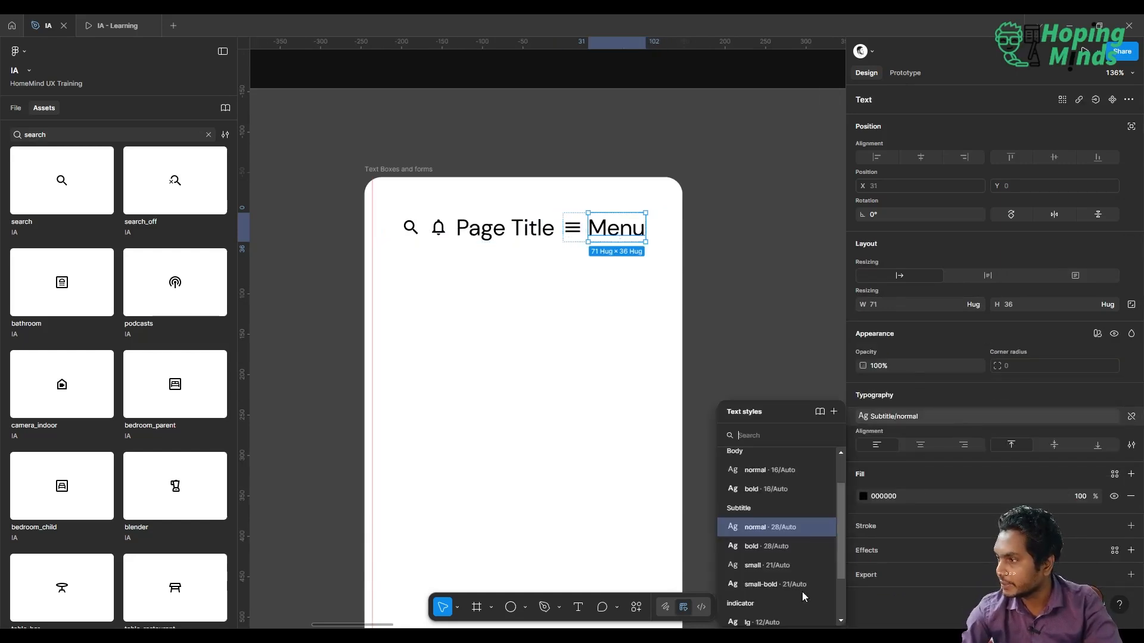
scroll(785, 597, down, 2)
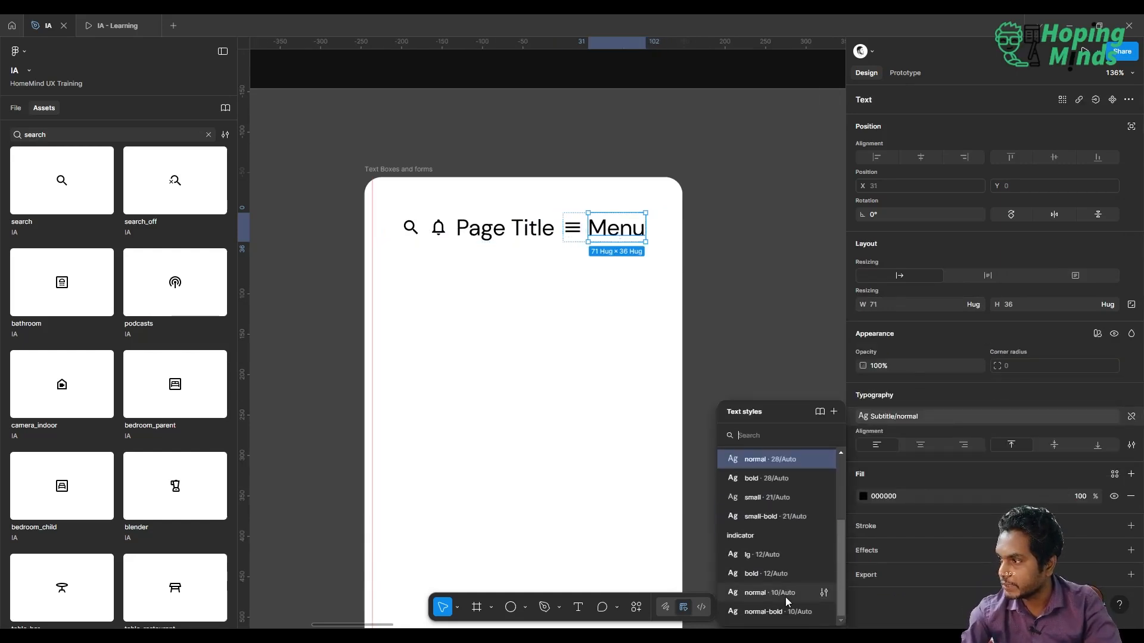
click(785, 572)
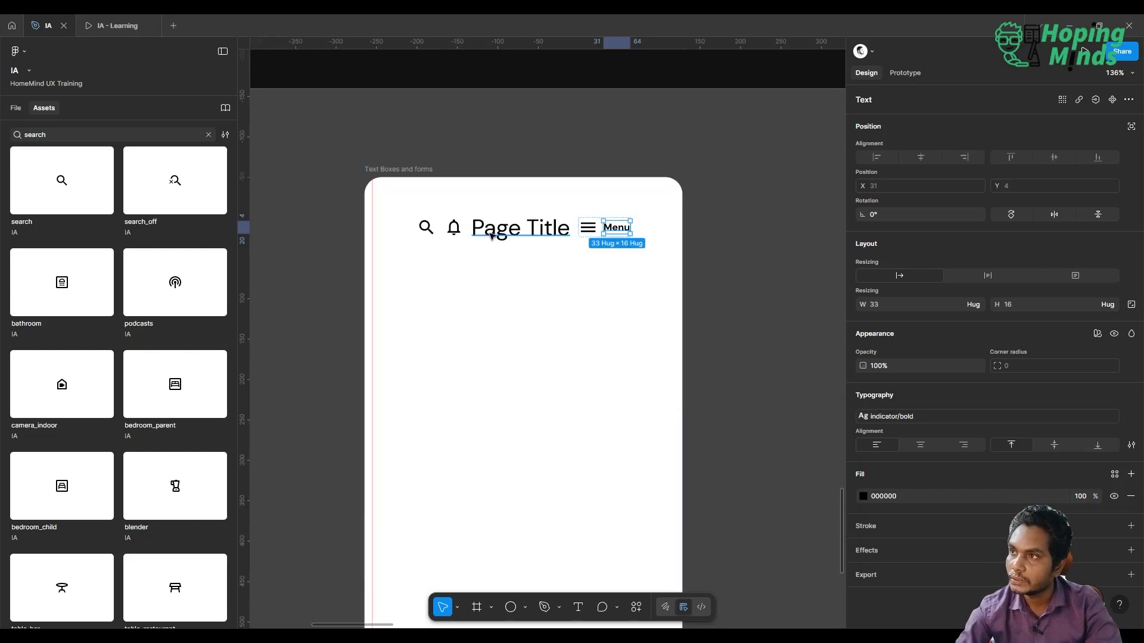
- Wrap the search and notifications icons in an auto layout frame and rename that frame "right"
click(453, 227)
shift+click(426, 227)
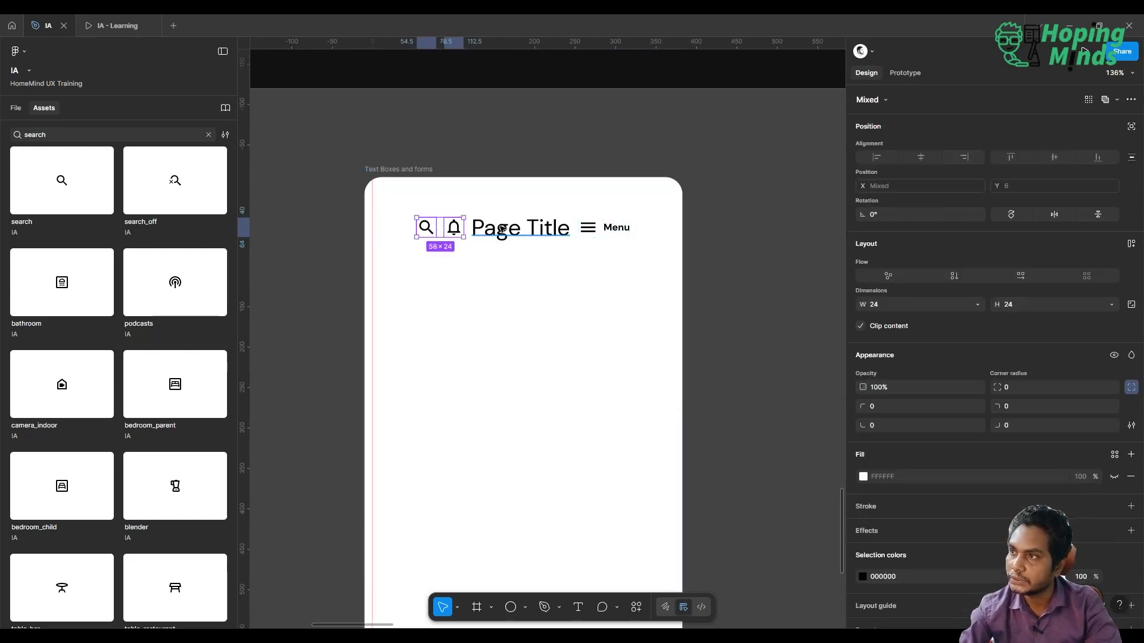
key(shift+a)
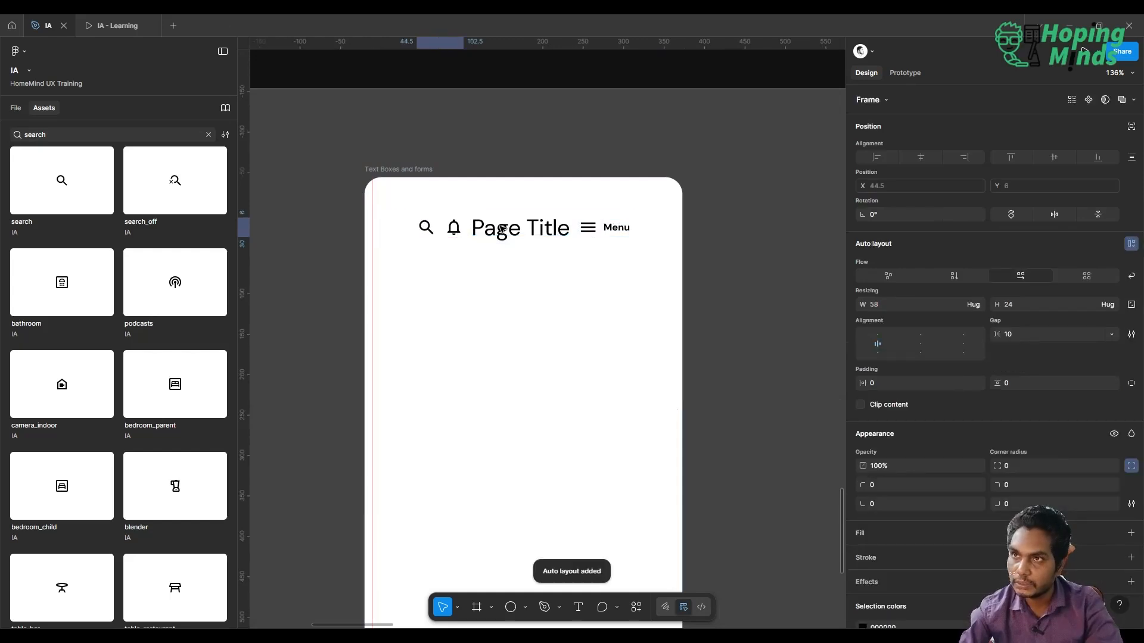
click(18, 110)
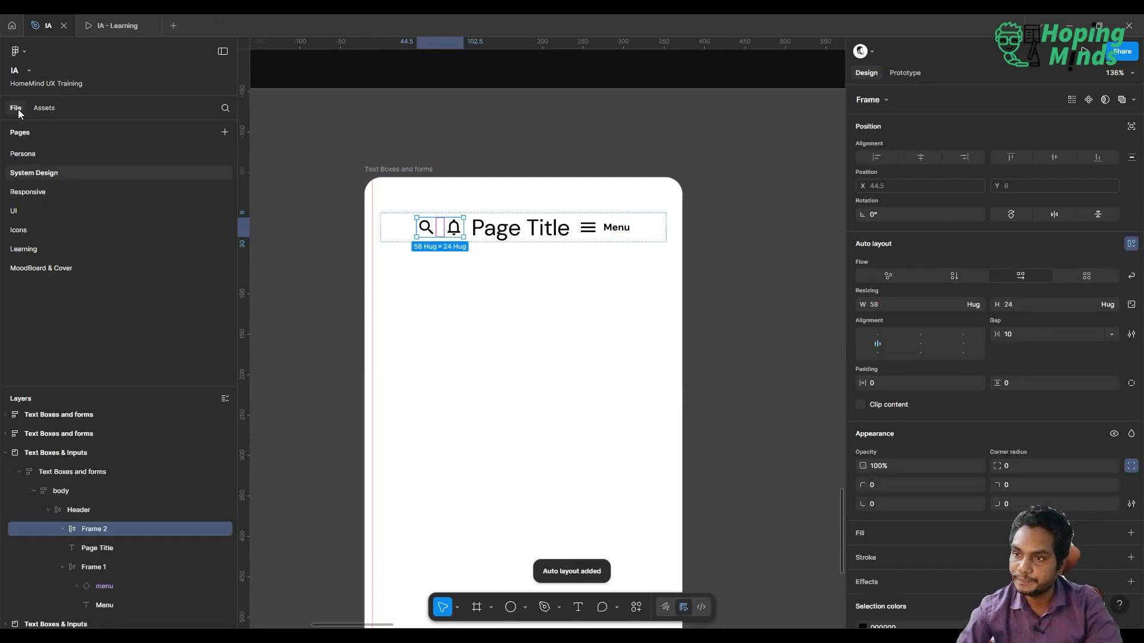
double_click(98, 531)
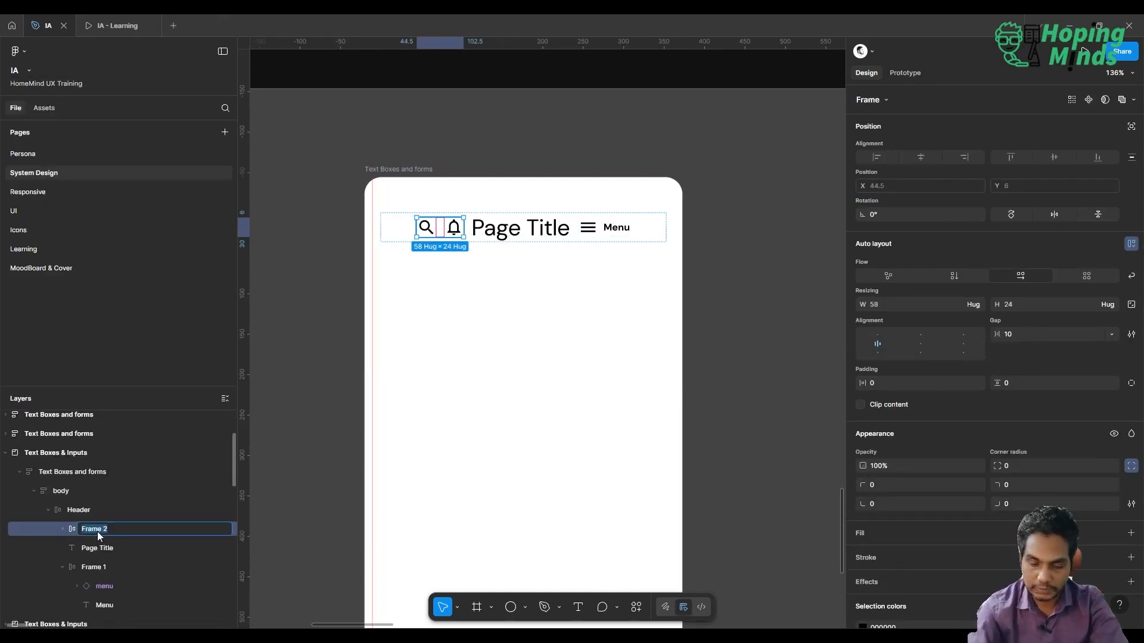
key(Return)
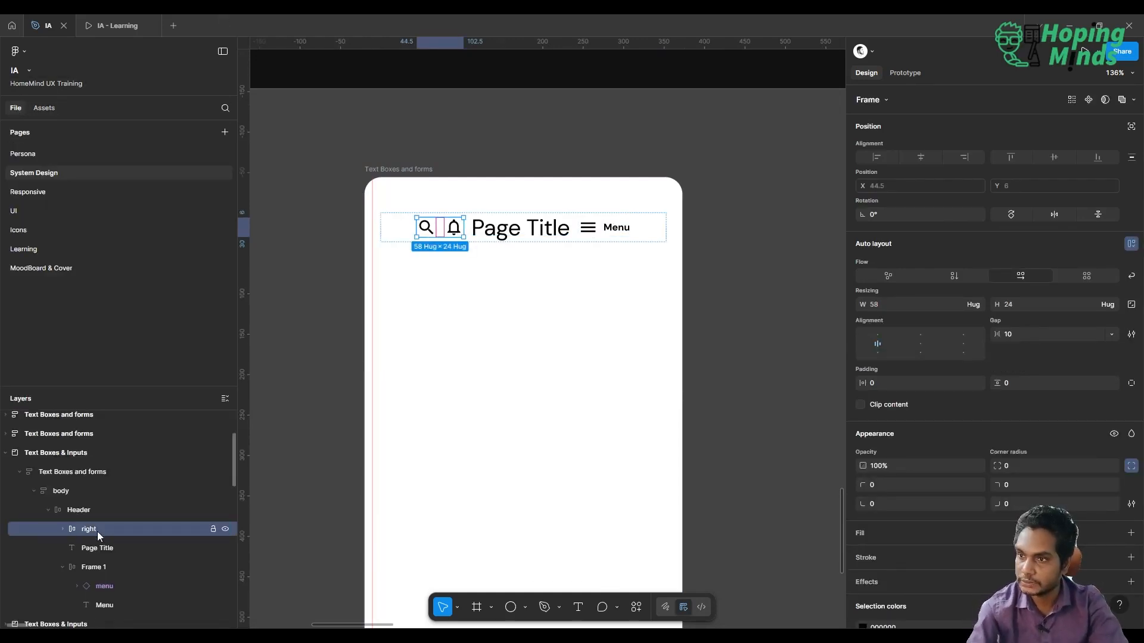
- Rename the frame holding the menu icon and Menu text "Left" and move it to the start of the Header
double_click(99, 566)
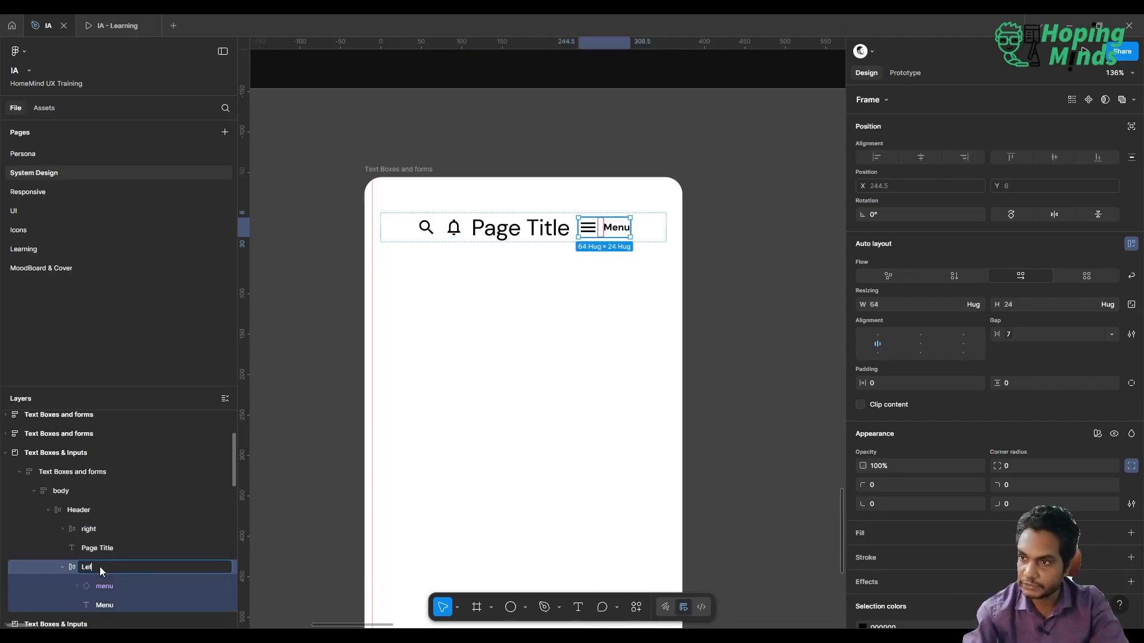
text(Left)
key(Return)
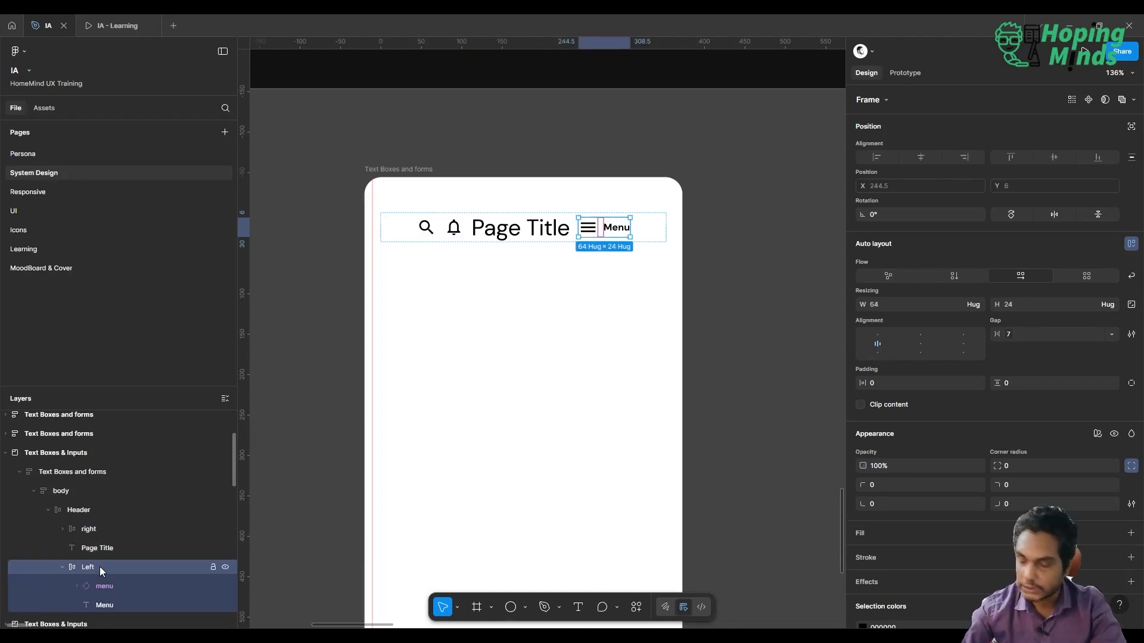
key(Left)
key(Left)
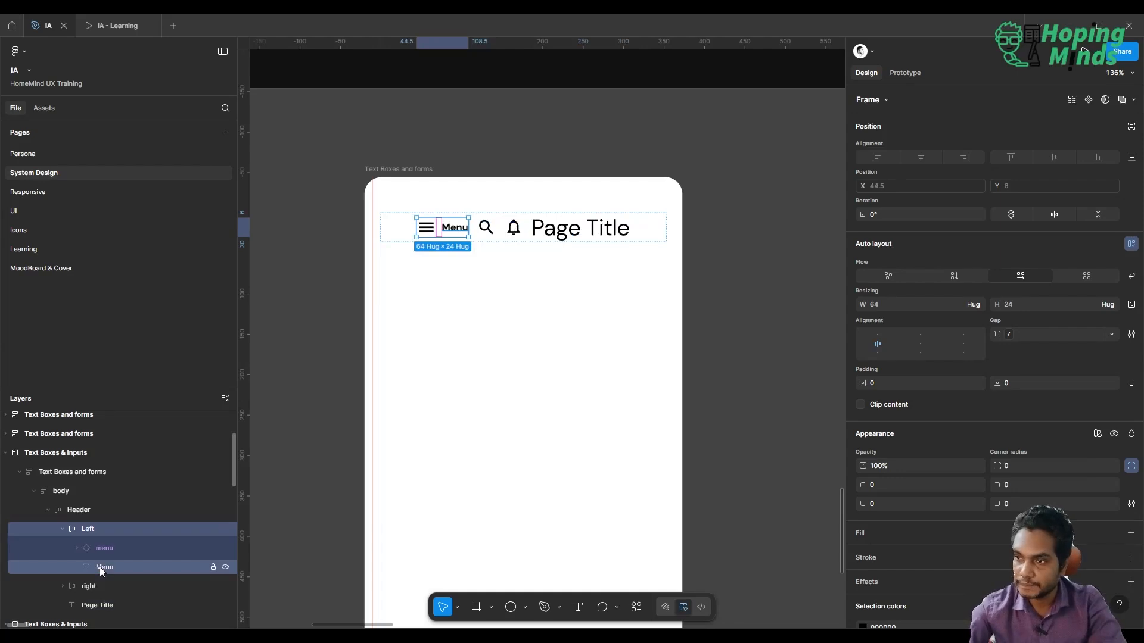
click(62, 529)
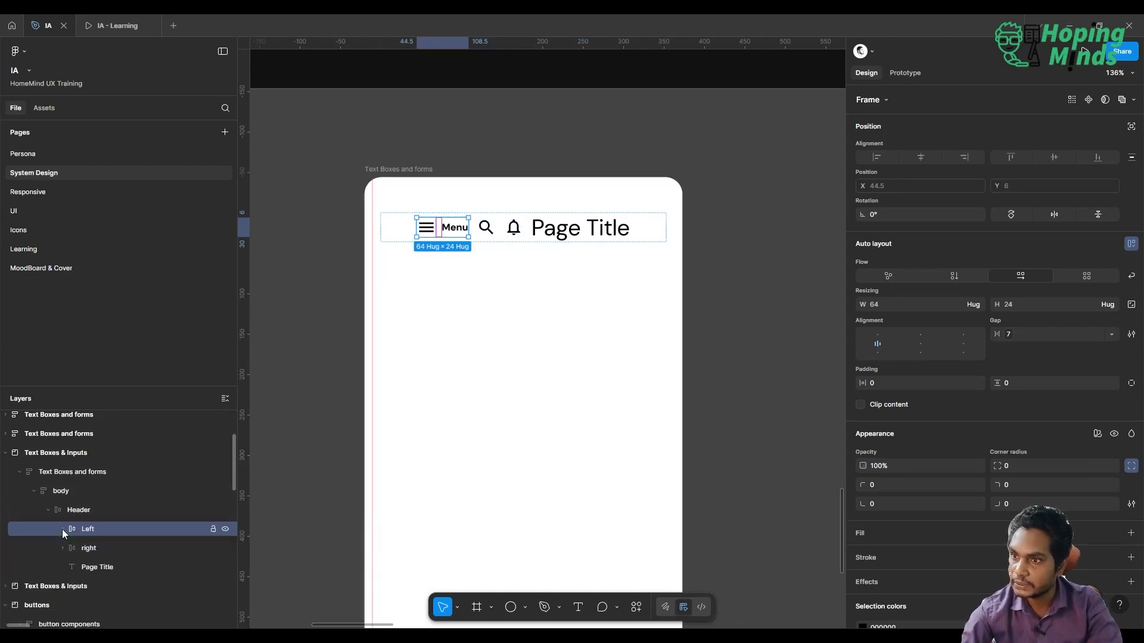
- Move the "right" icon frame to the end of the Header, after the Page Title text
click(87, 552)
key(Right)
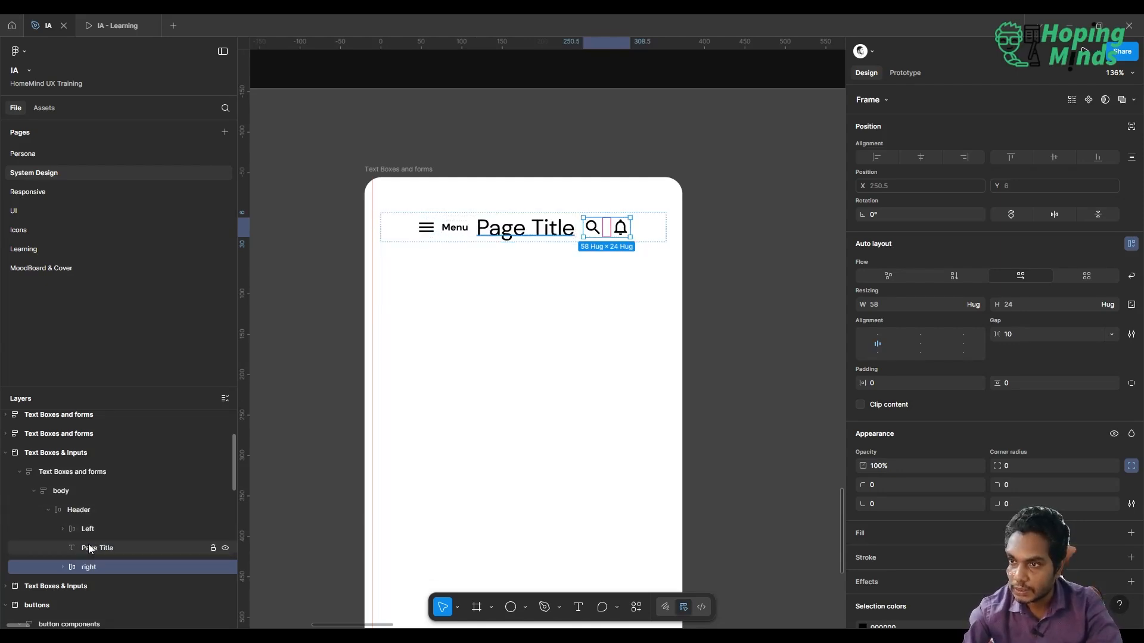
click(91, 548)
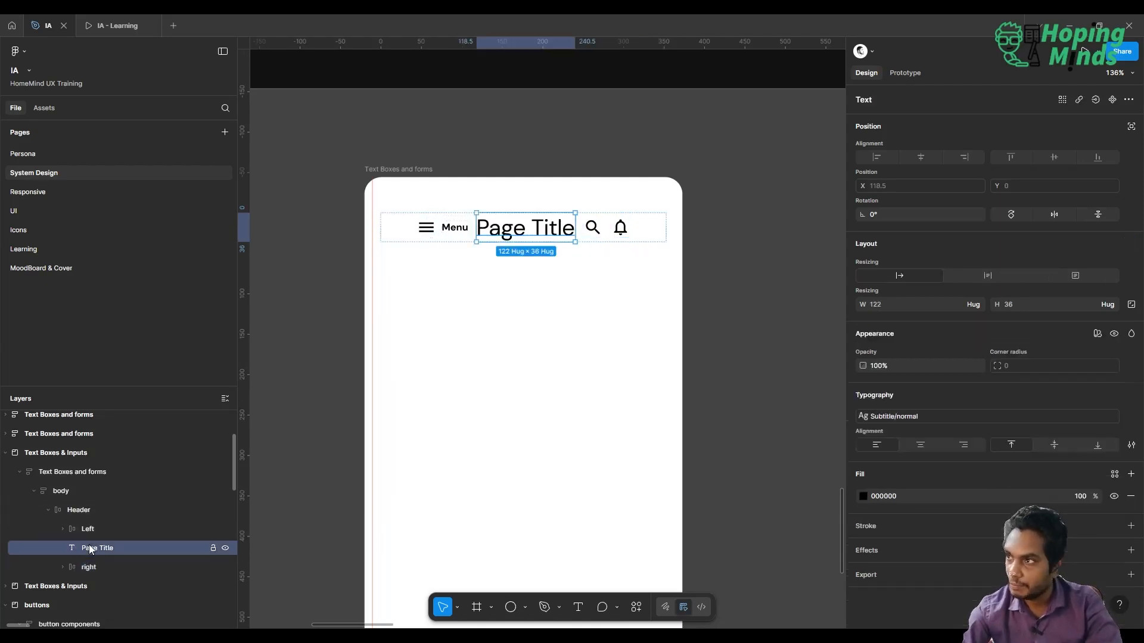
- Replace the 000000 selection colour of the whole Header with the Base/OffBlack library colour
click(95, 508)
click(1131, 466)
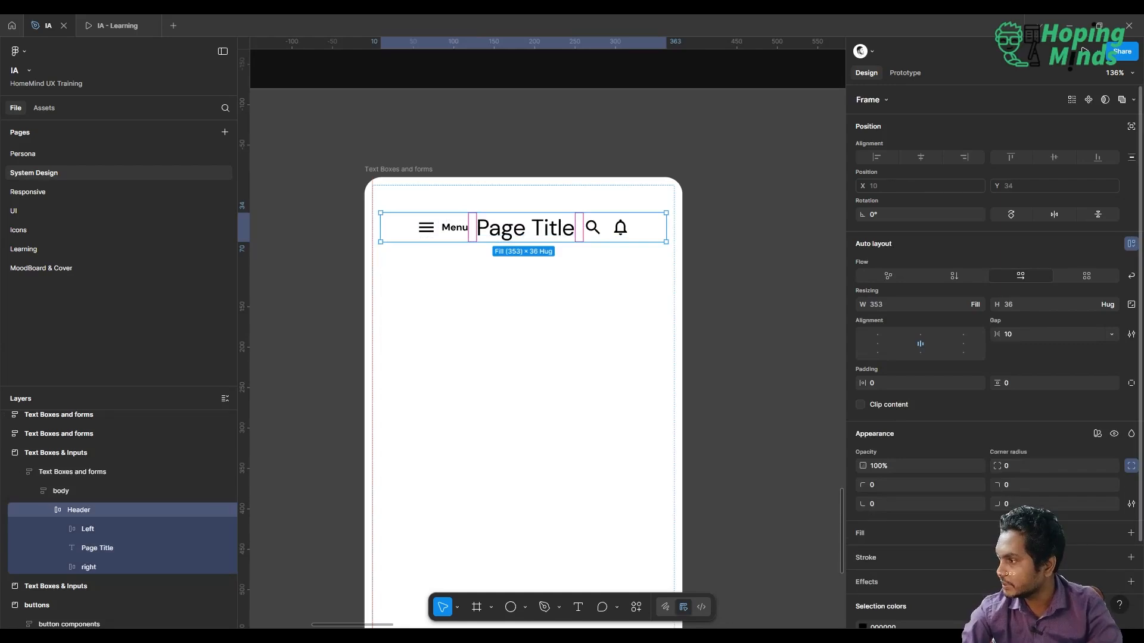
scroll(1072, 506, down, 3)
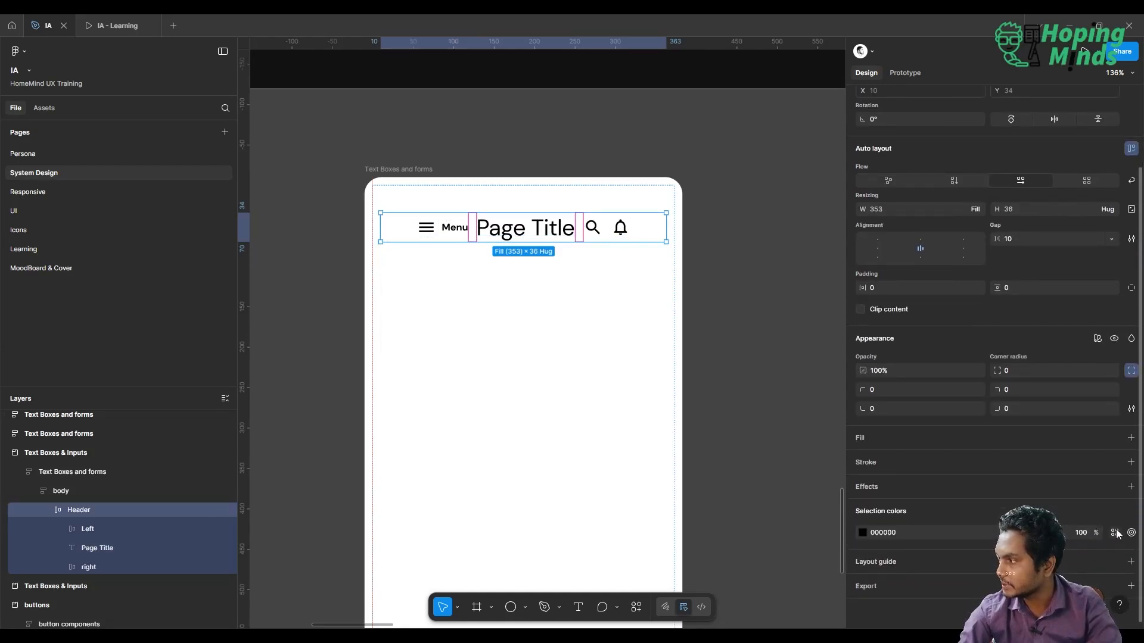
click(1117, 533)
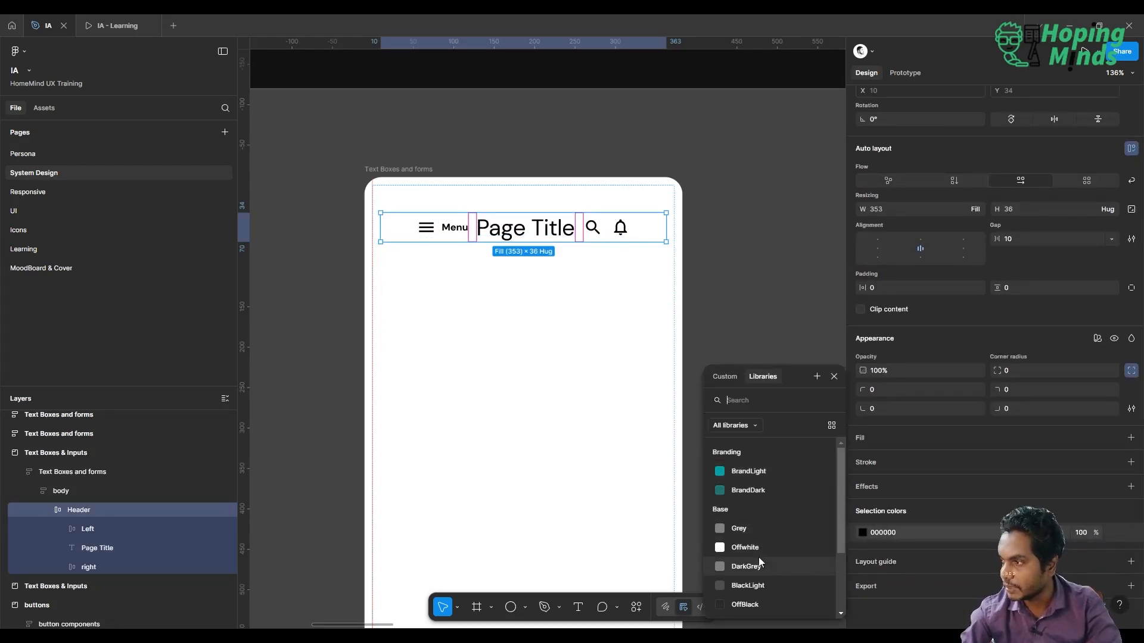
scroll(759, 556, down, 1)
click(749, 584)
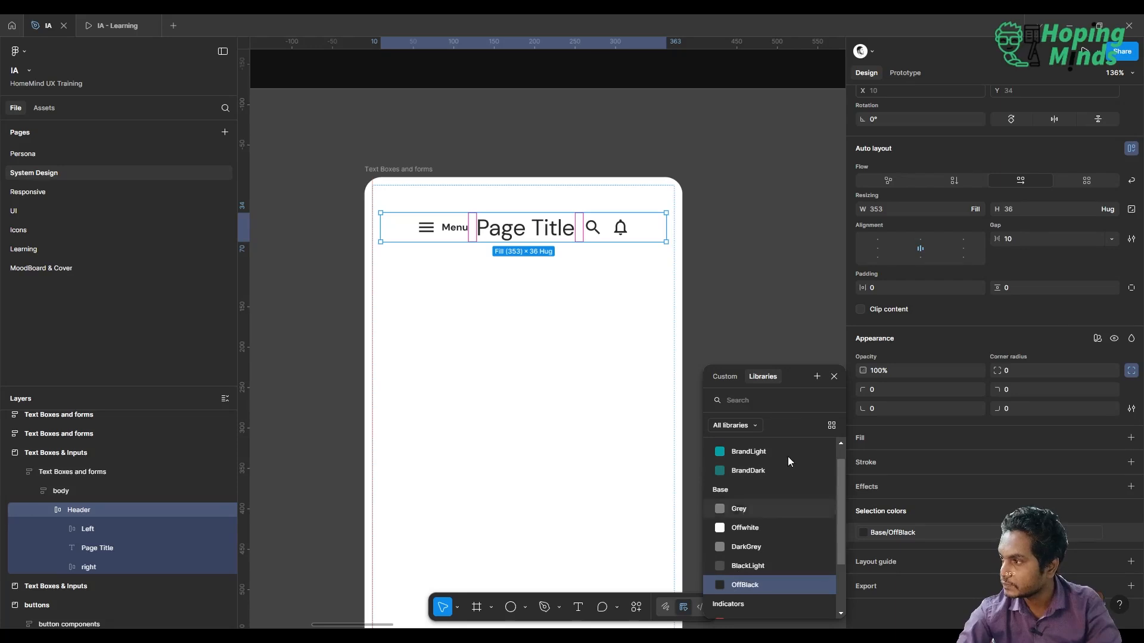
scroll(789, 450, down, 2)
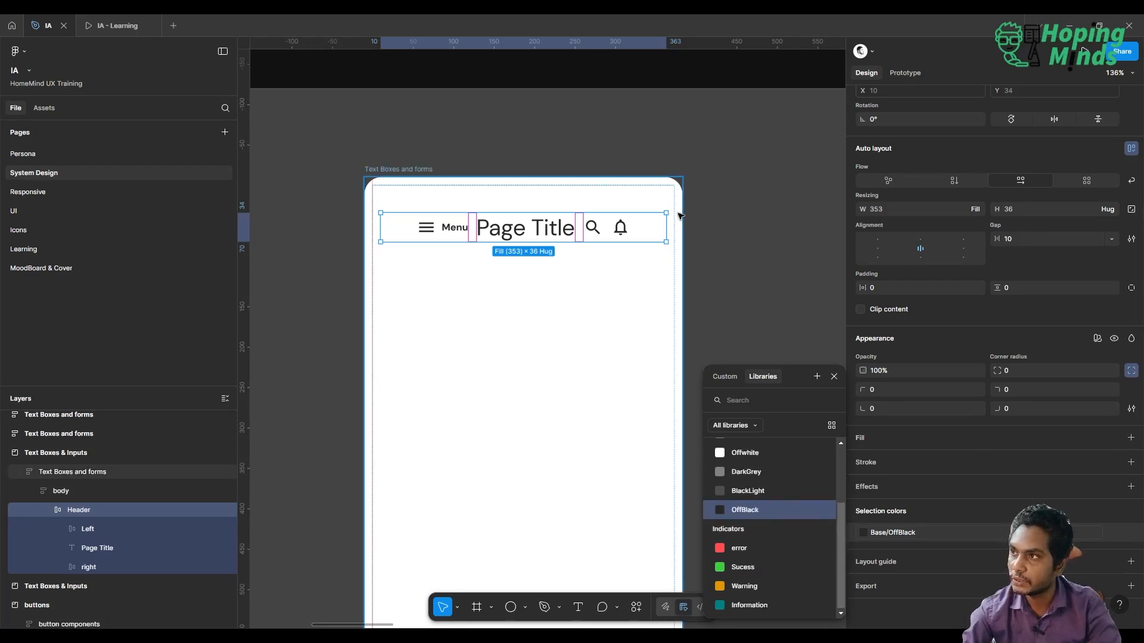
click(609, 248)
click(595, 238)
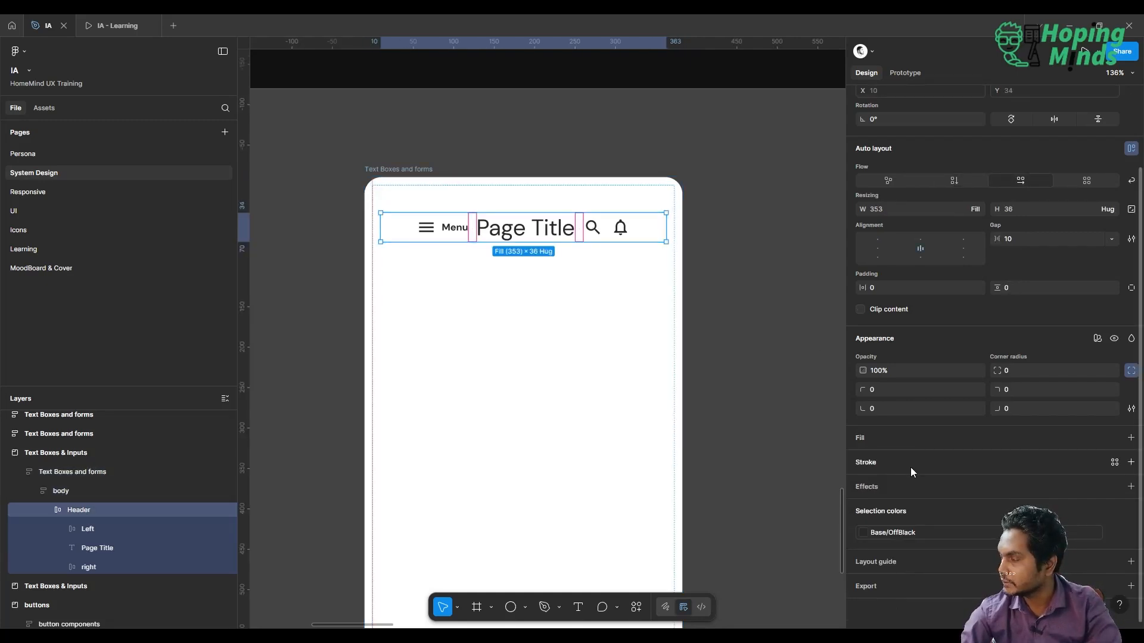
- Set the Header's auto layout gap to Auto
scroll(960, 316, up, 2)
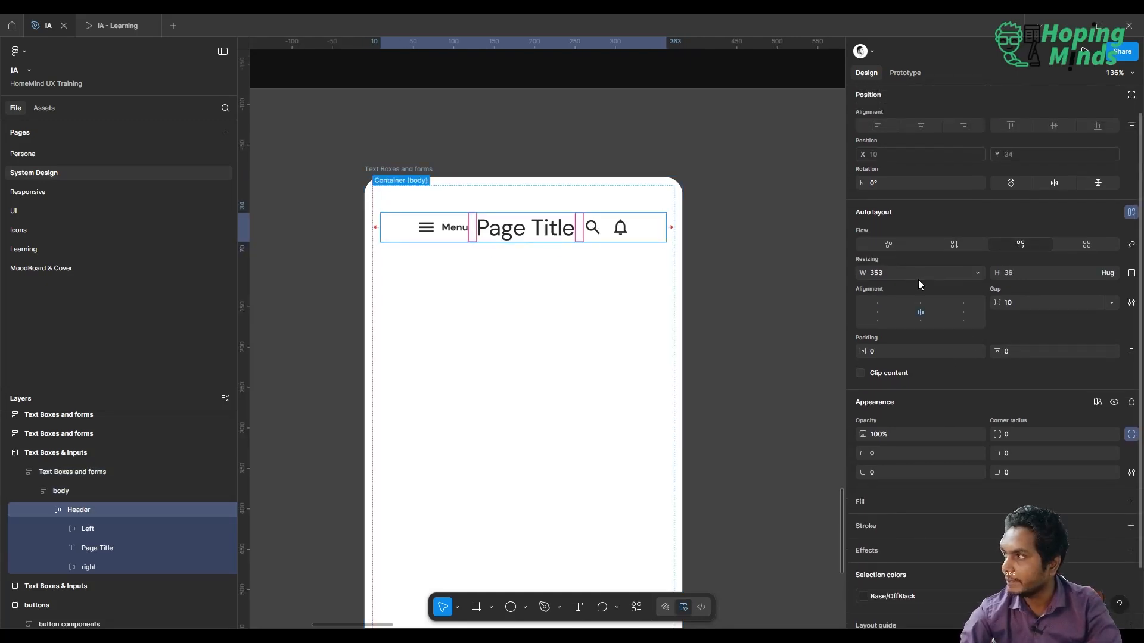
click(1015, 303)
text(auto)
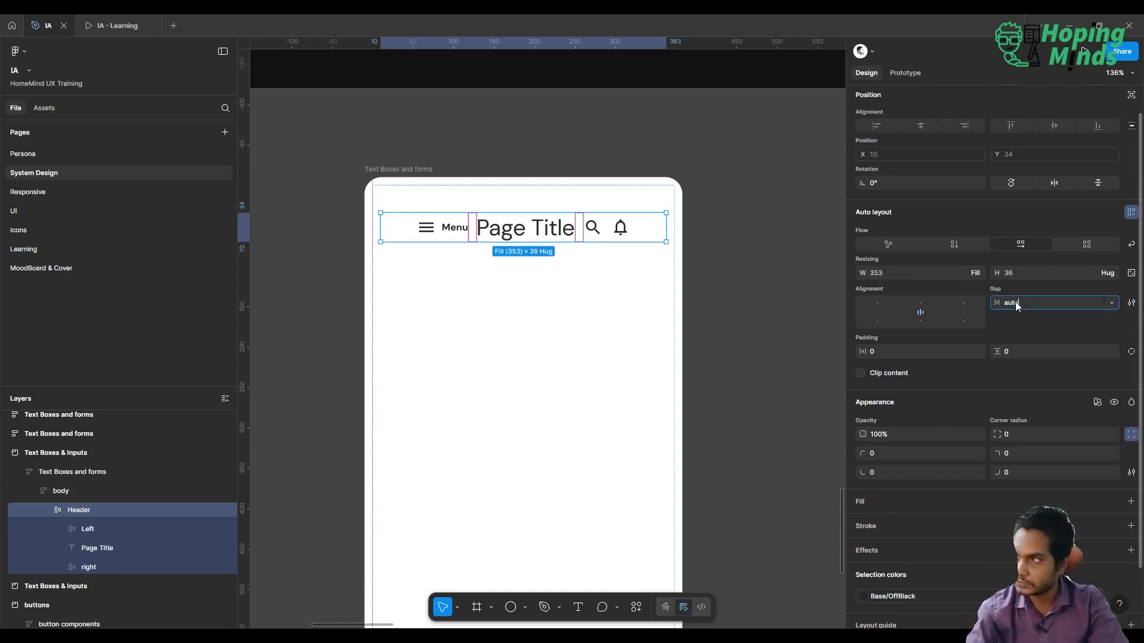
key(Return)
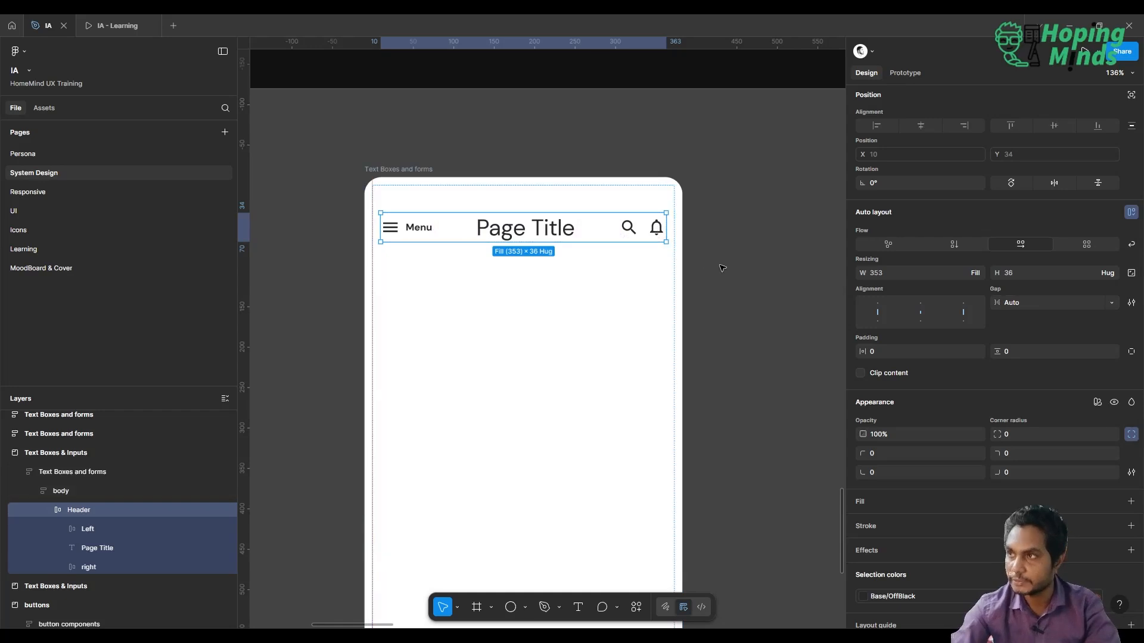
- Turn the Header frame into a component
scroll(722, 268, down, 3)
scroll(722, 268, right, 3)
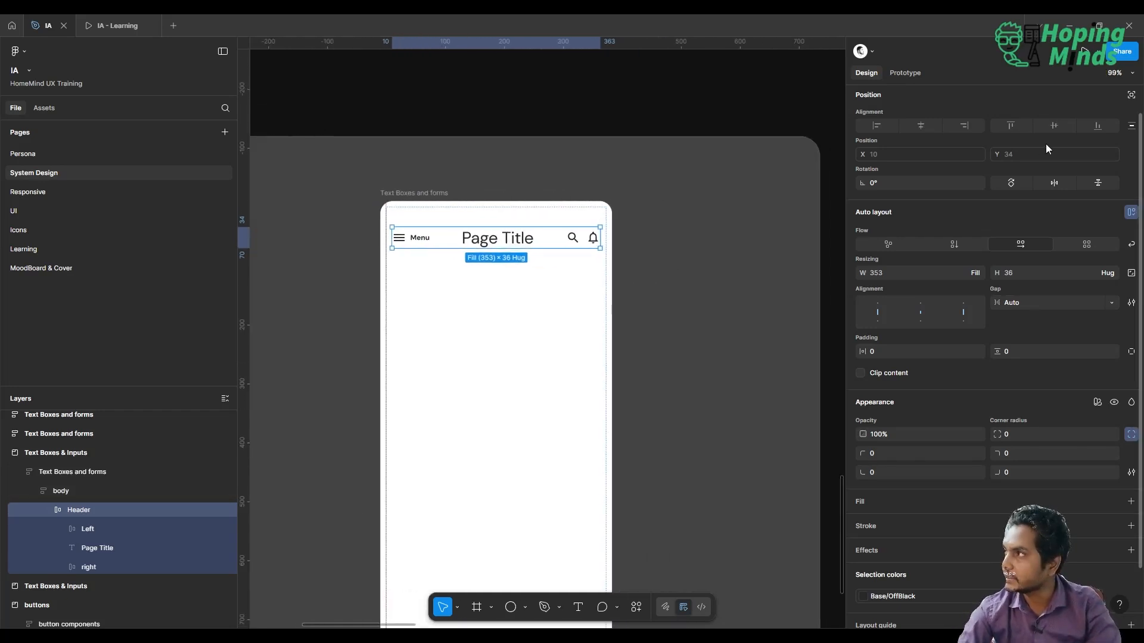
scroll(1046, 149, up, 1)
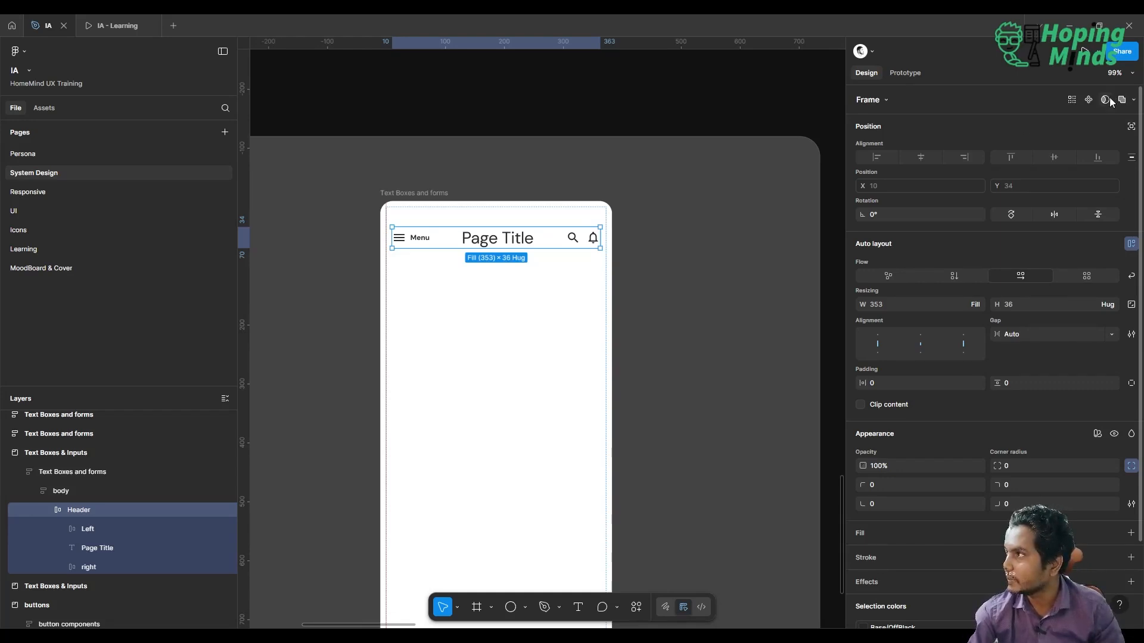
click(1089, 100)
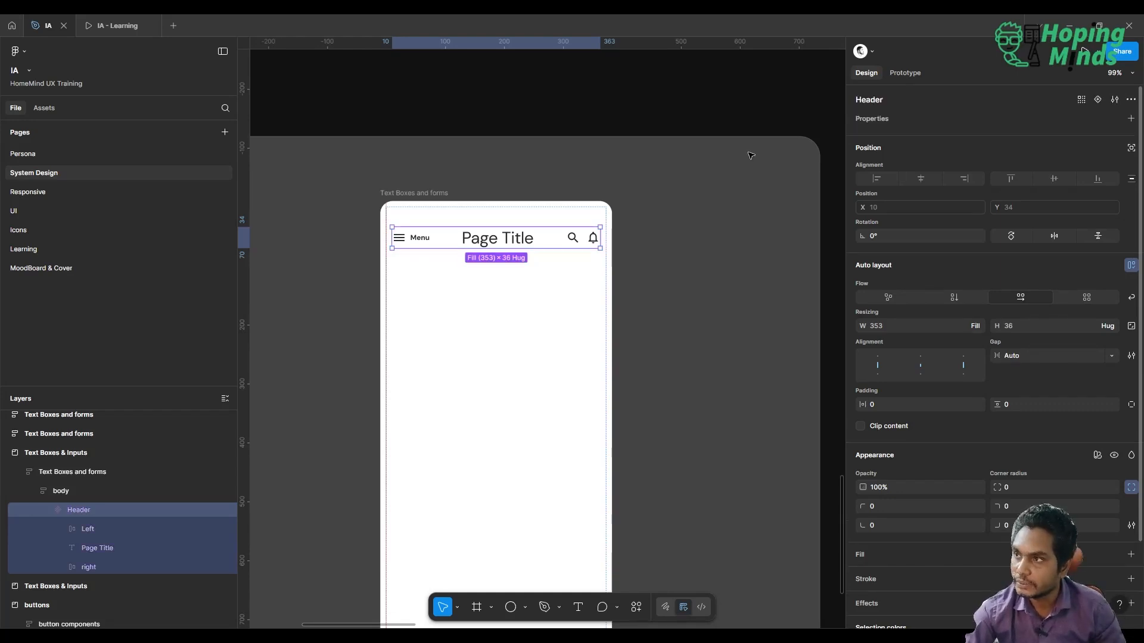
scroll(750, 156, up, 3)
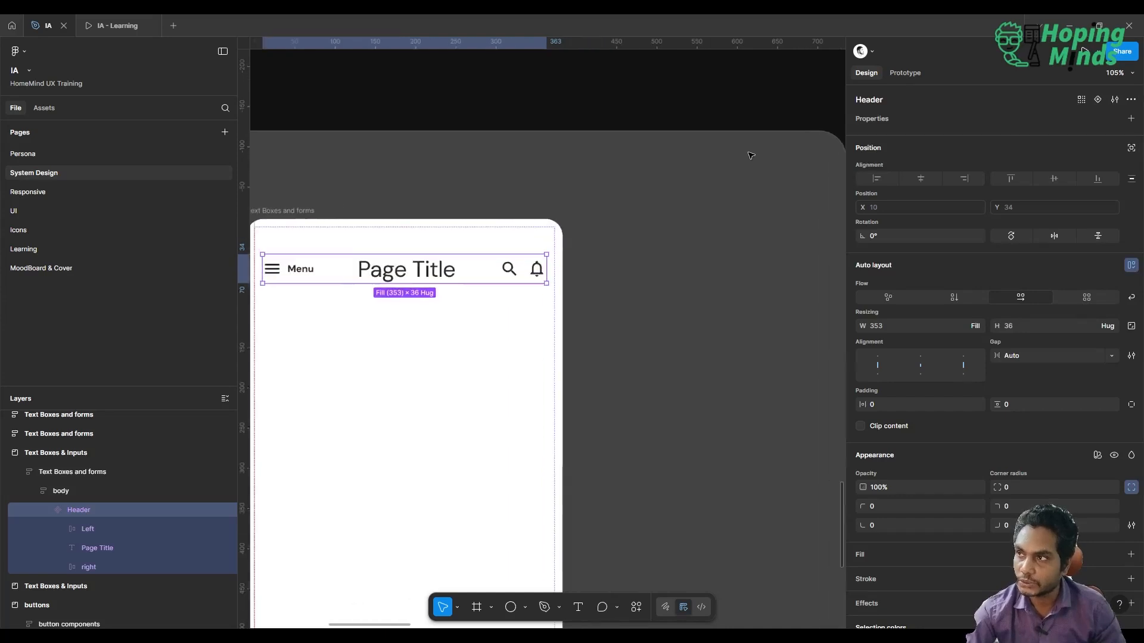
scroll(751, 155, left, 1)
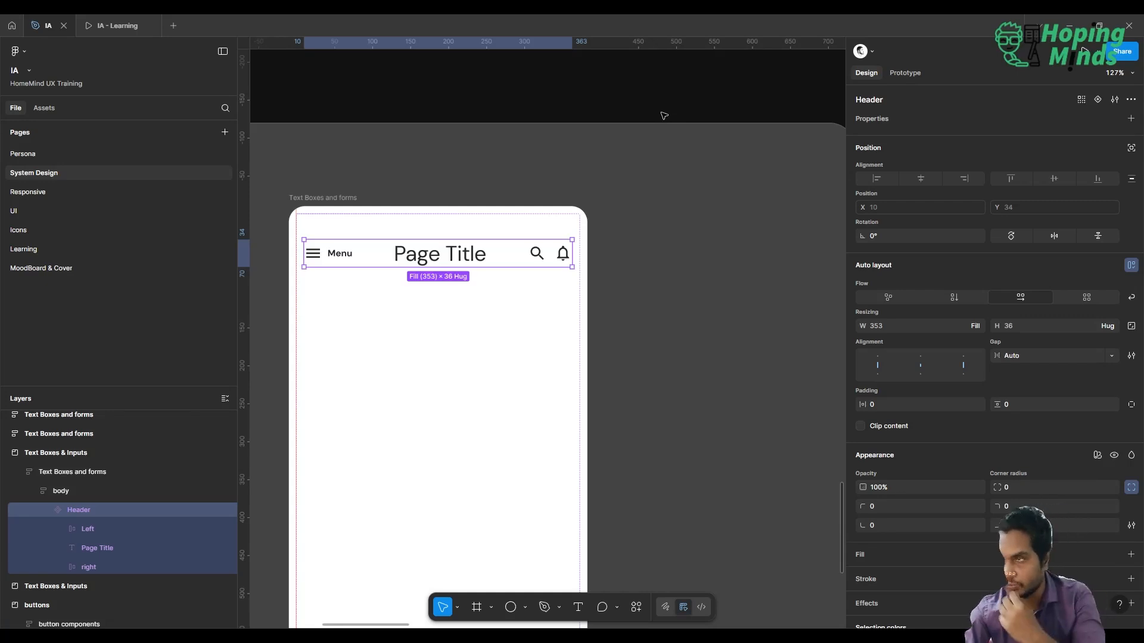
click(620, 113)
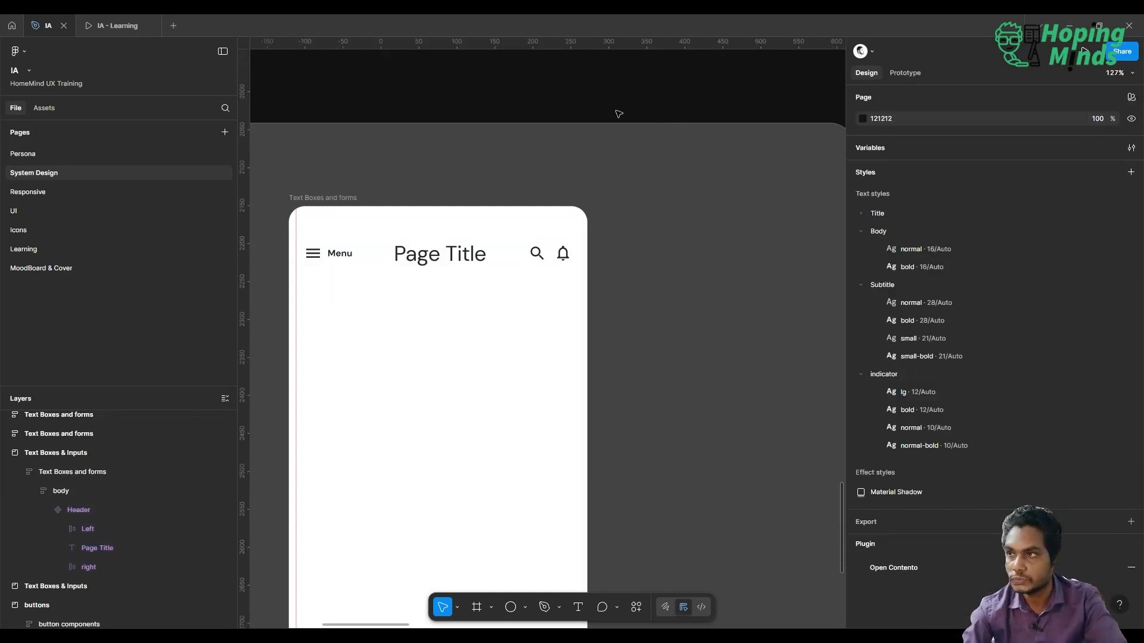
click(466, 262)
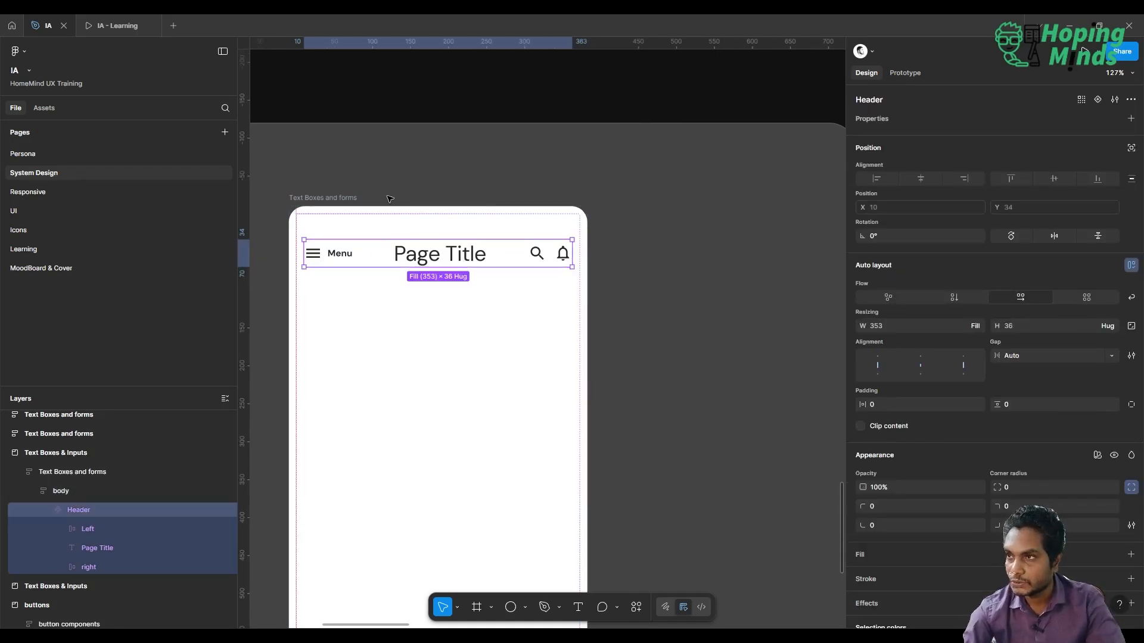
scroll(390, 198, up, 5)
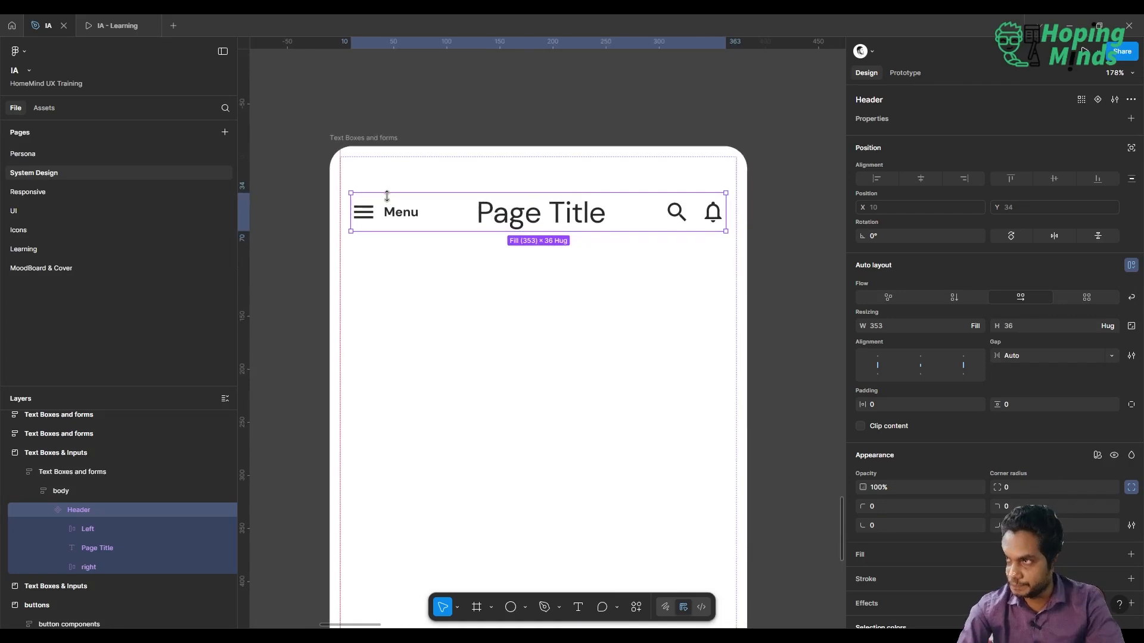
click(400, 218)
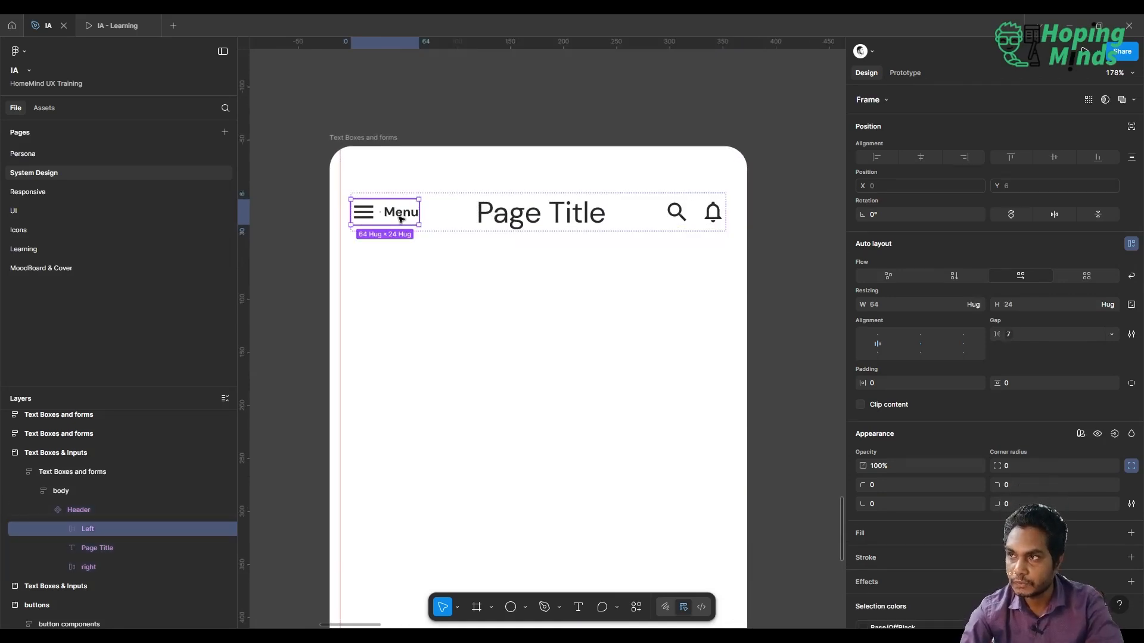
click(400, 219)
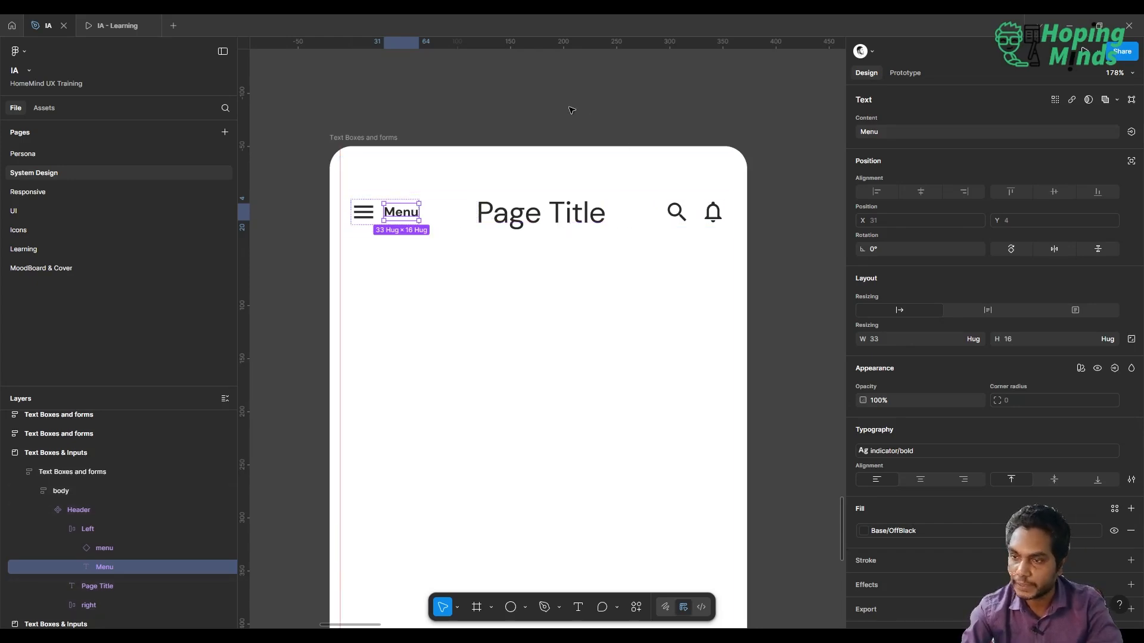
- Select the whole Header component and clear the "search" term from the asset library search
click(120, 507)
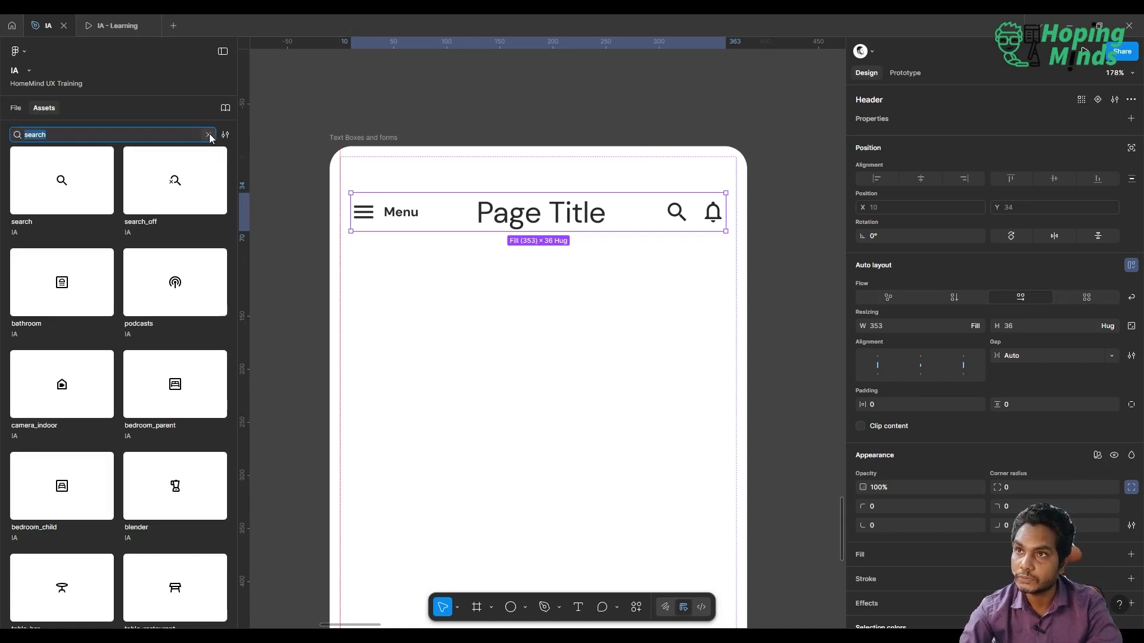
key(BackSpace)
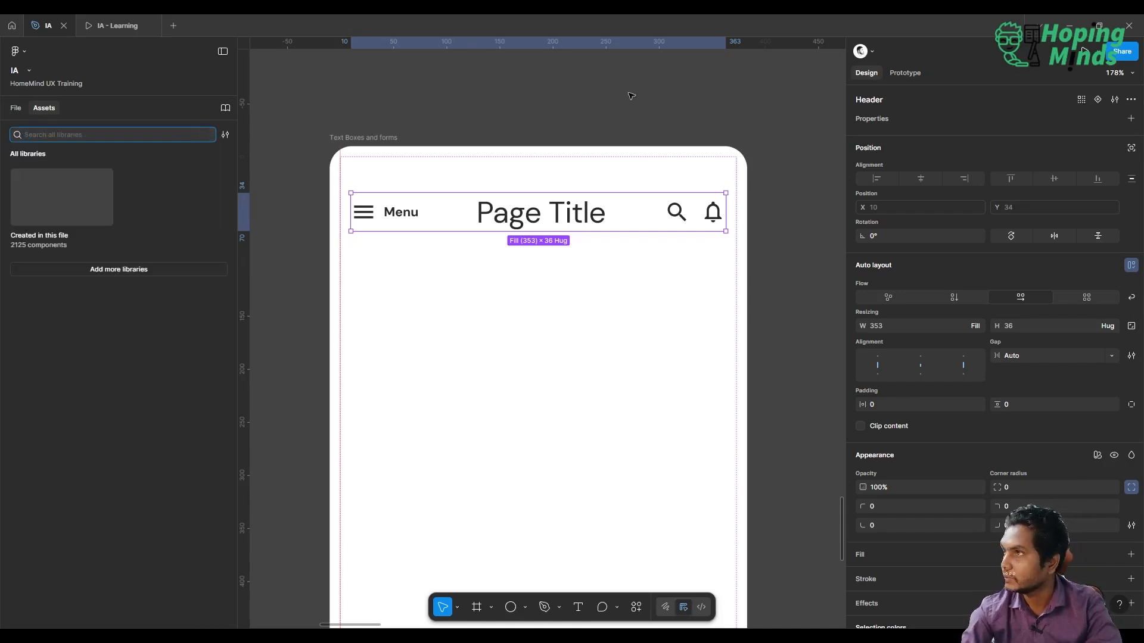
scroll(631, 95, down, 5)
- Create a boolean variable named HasMenu in the Sizes collection of local variables and set its Tablet value to True
click(357, 151)
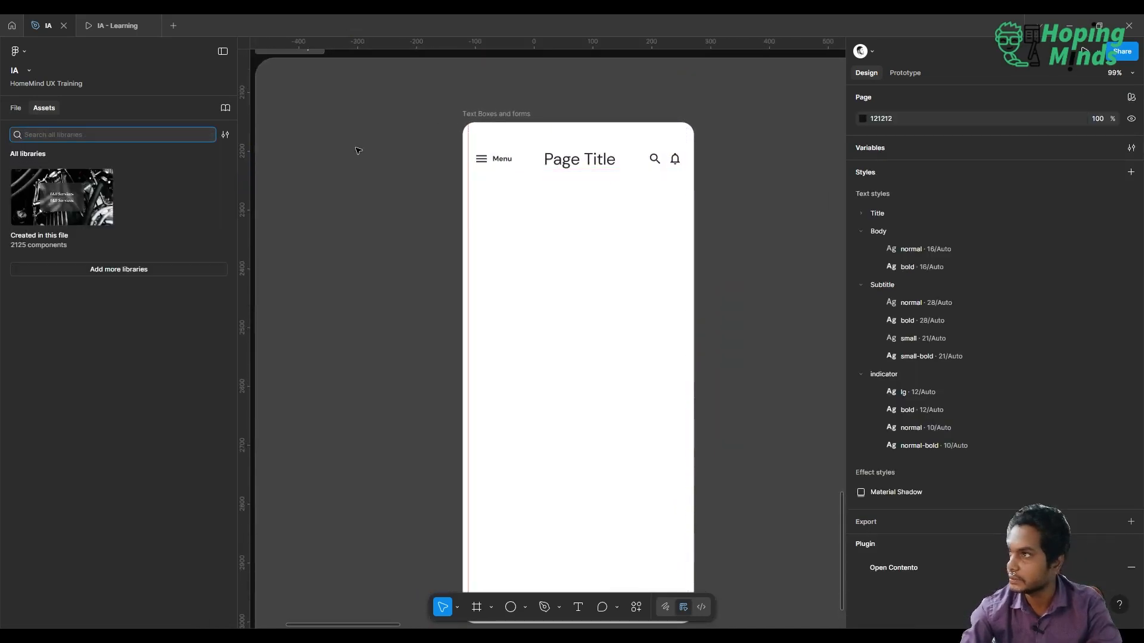
click(1130, 148)
click(1131, 149)
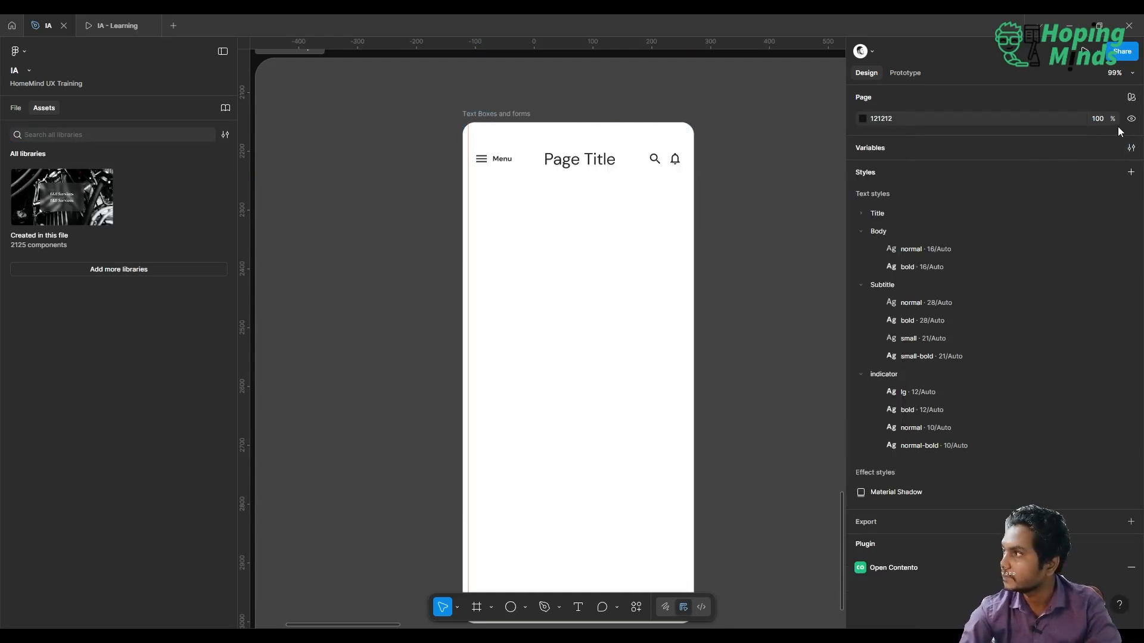
click(1131, 149)
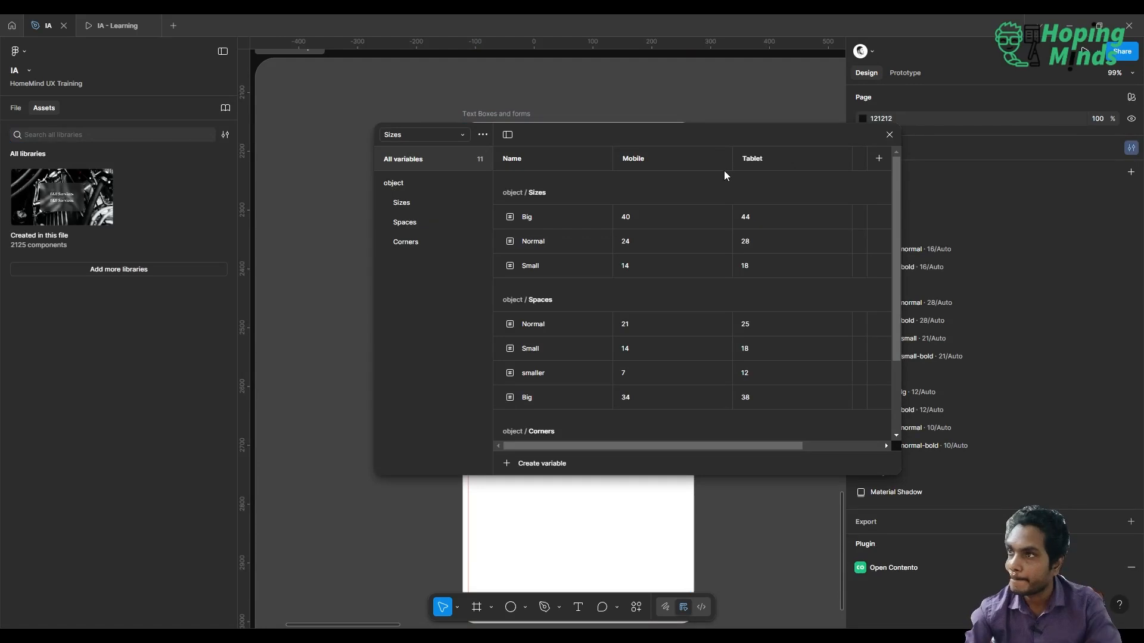
scroll(599, 351, down, 3)
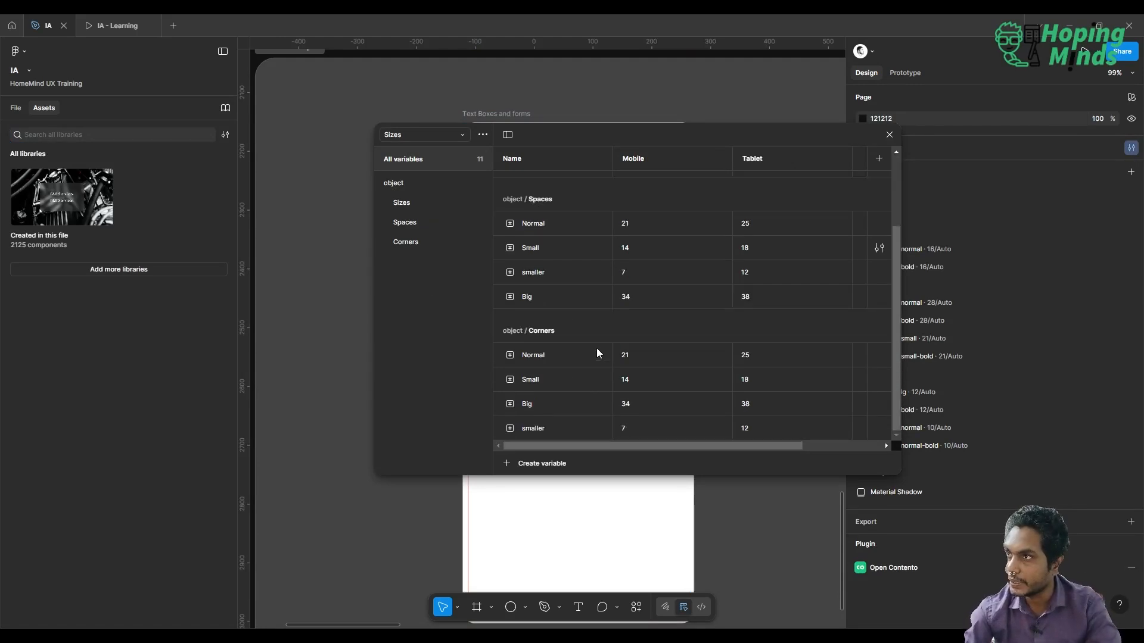
scroll(598, 352, up, 3)
scroll(595, 348, down, 3)
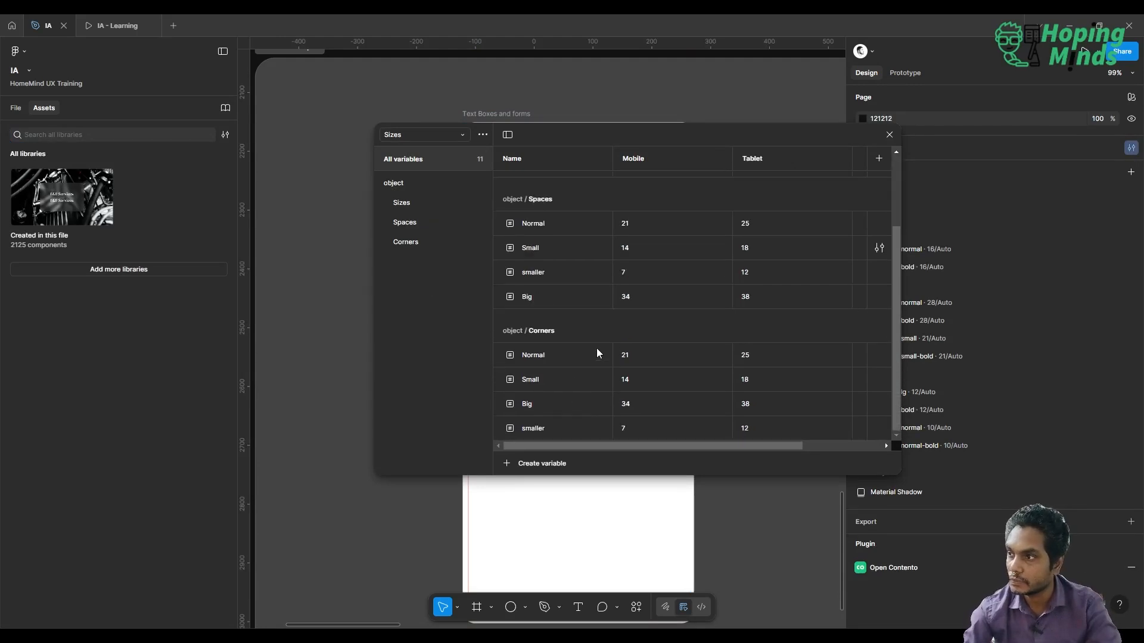
click(559, 463)
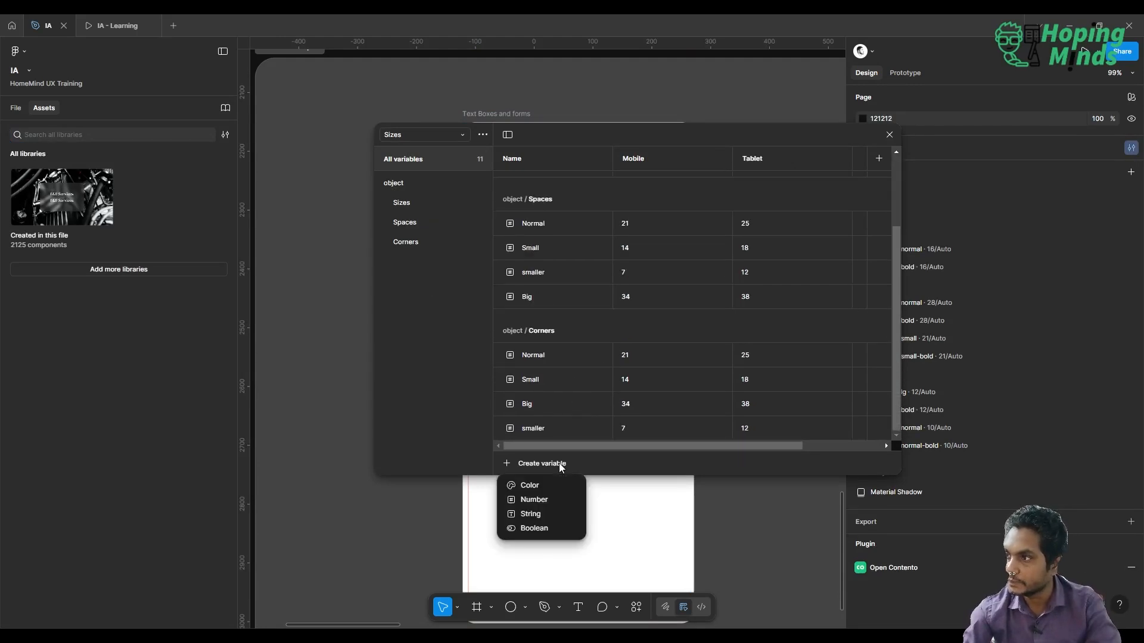
click(544, 528)
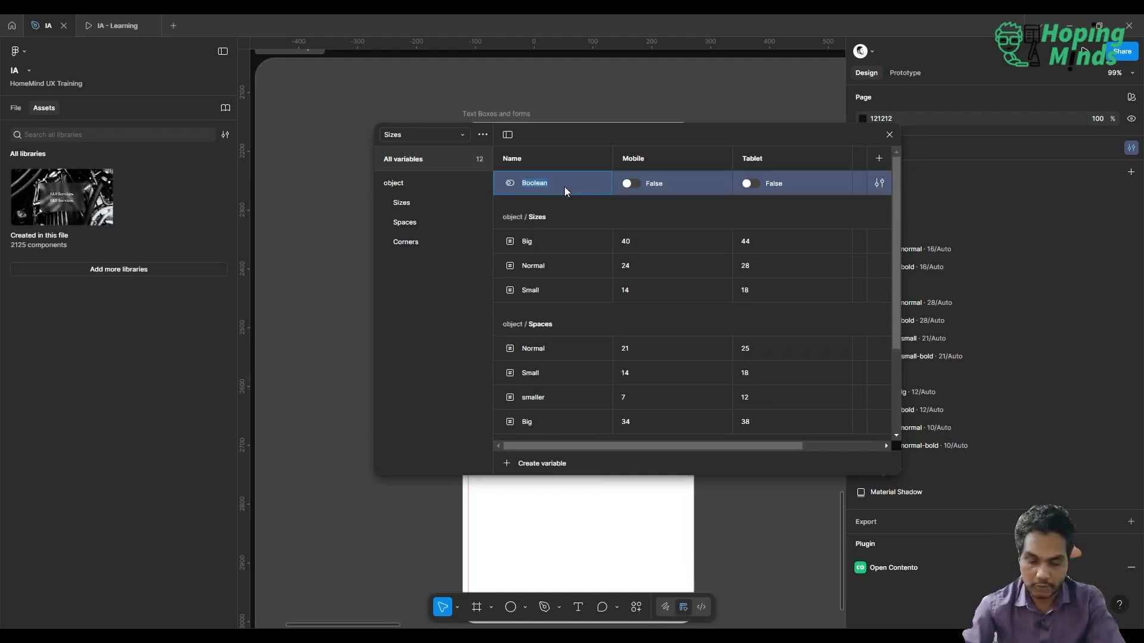
text(HasM)
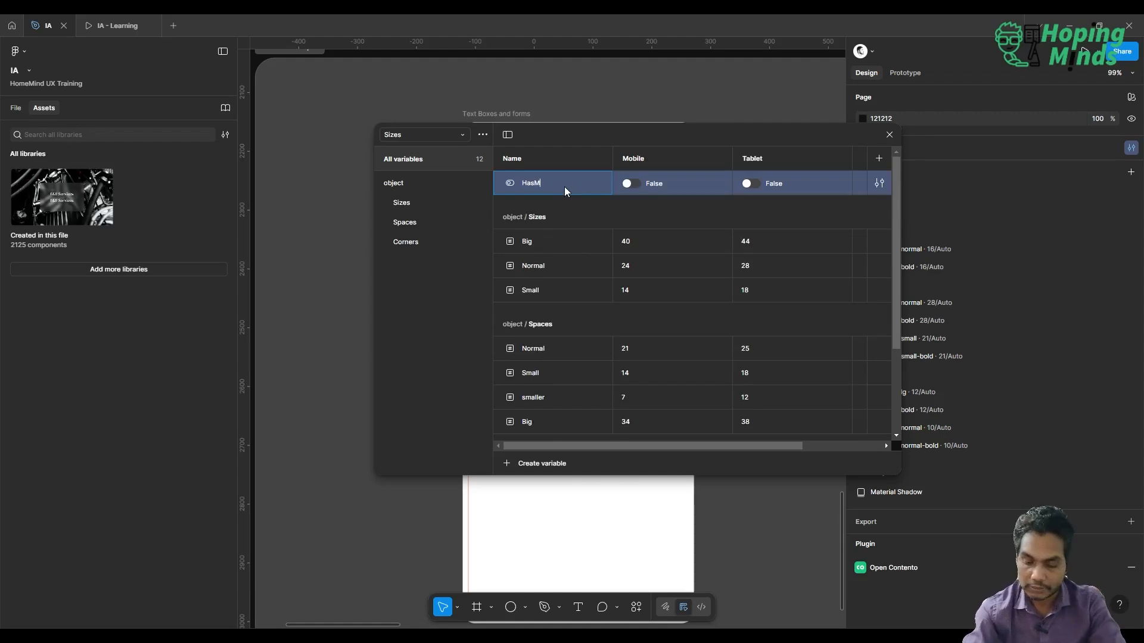
text(enu)
key(Return)
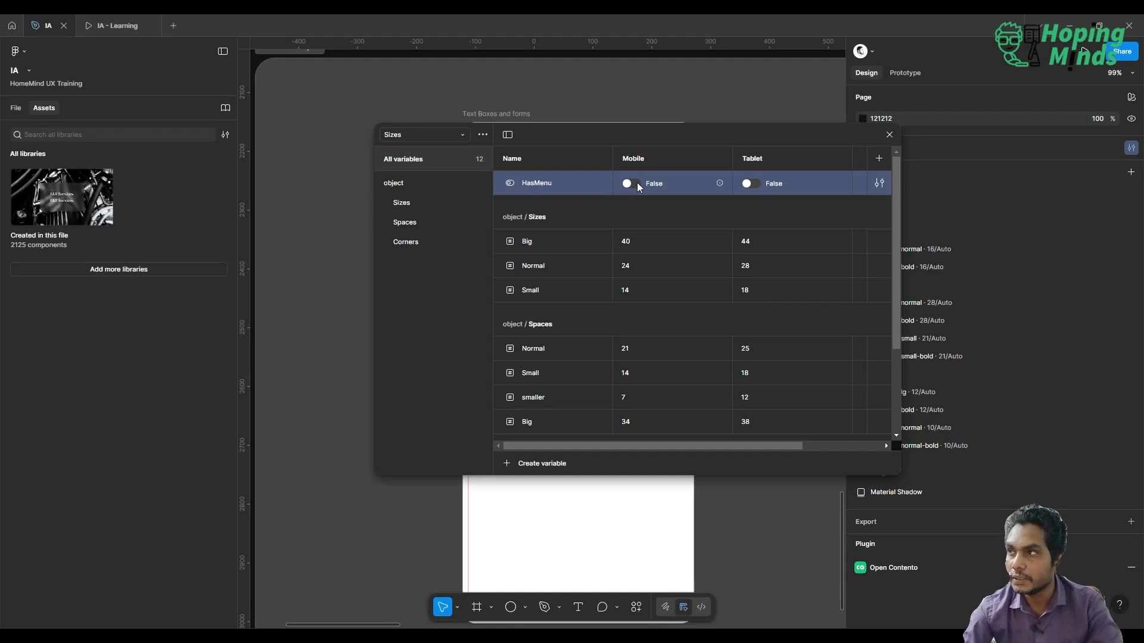
click(756, 185)
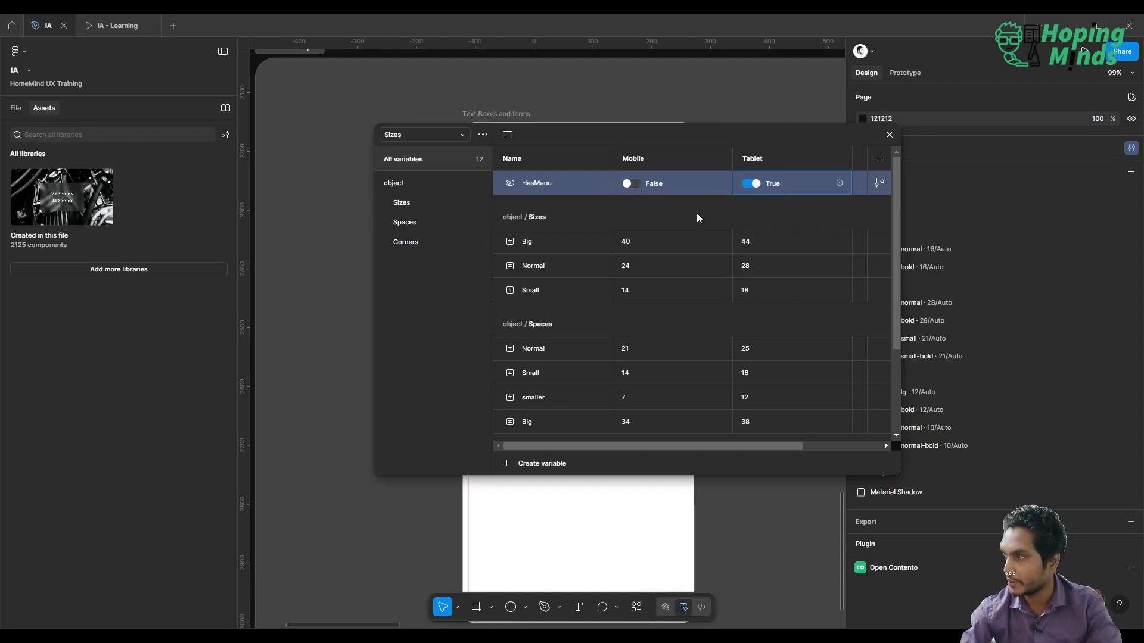
- Put the HasMenu variable into a new group named Hide-show and close the variables window
right_click(556, 192)
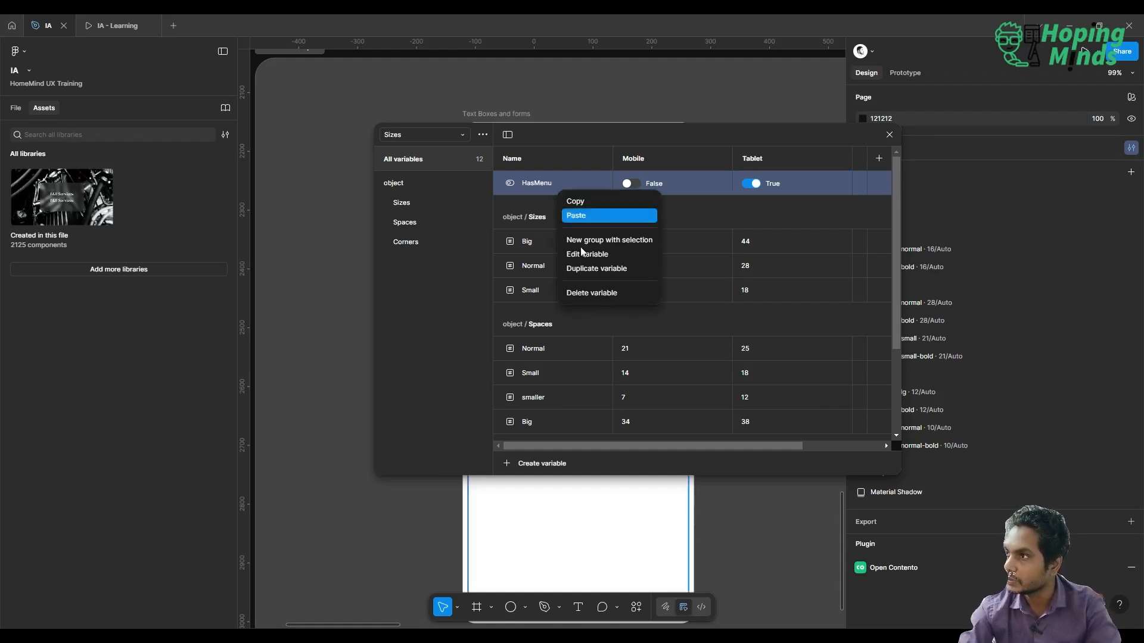
click(623, 241)
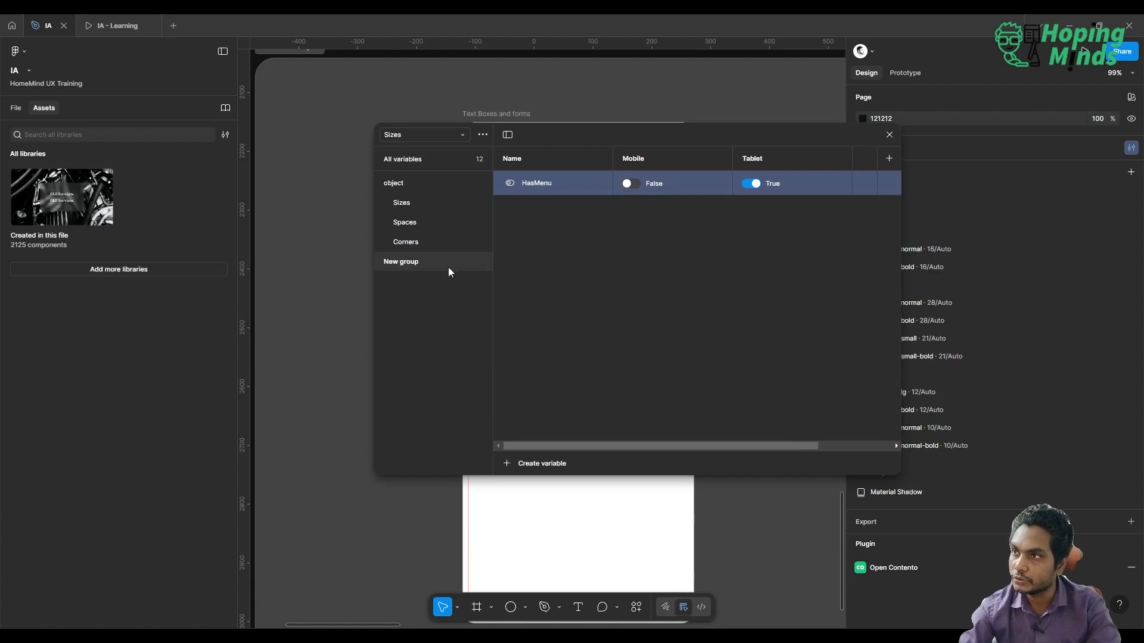
drag(407, 263, 435, 252)
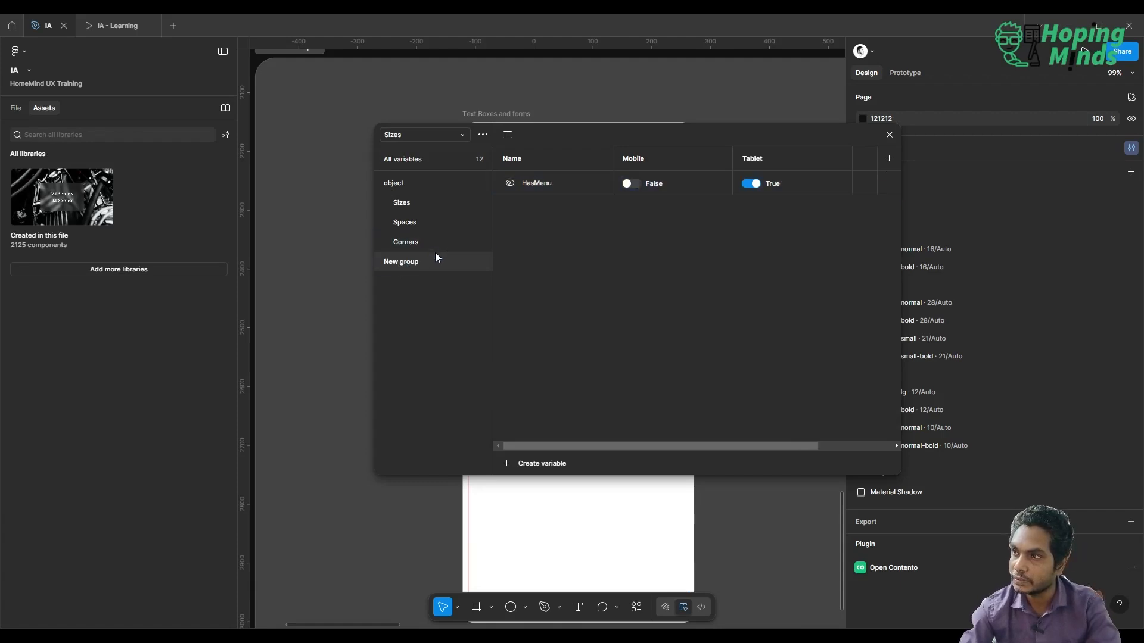
double_click(403, 262)
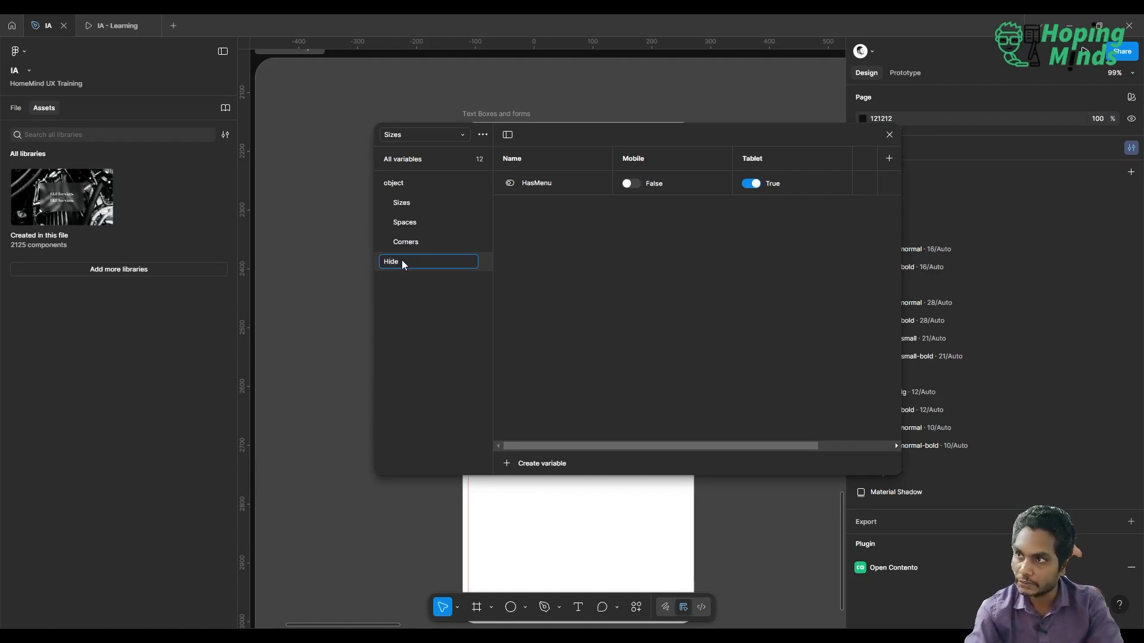
text(Hide-sh)
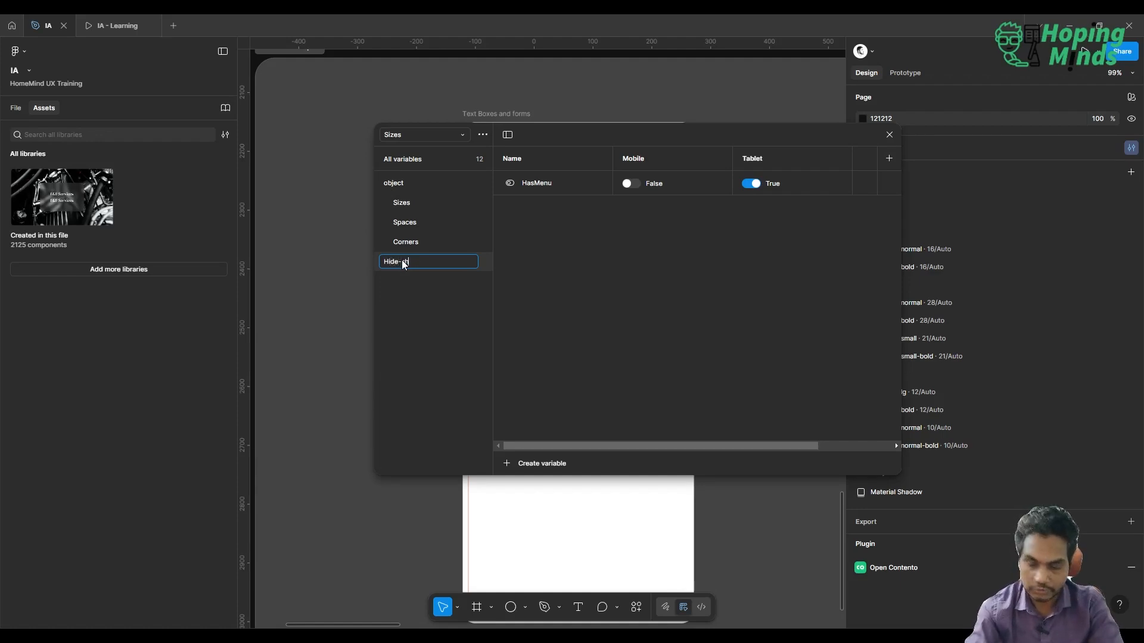
text(ow)
key(Return)
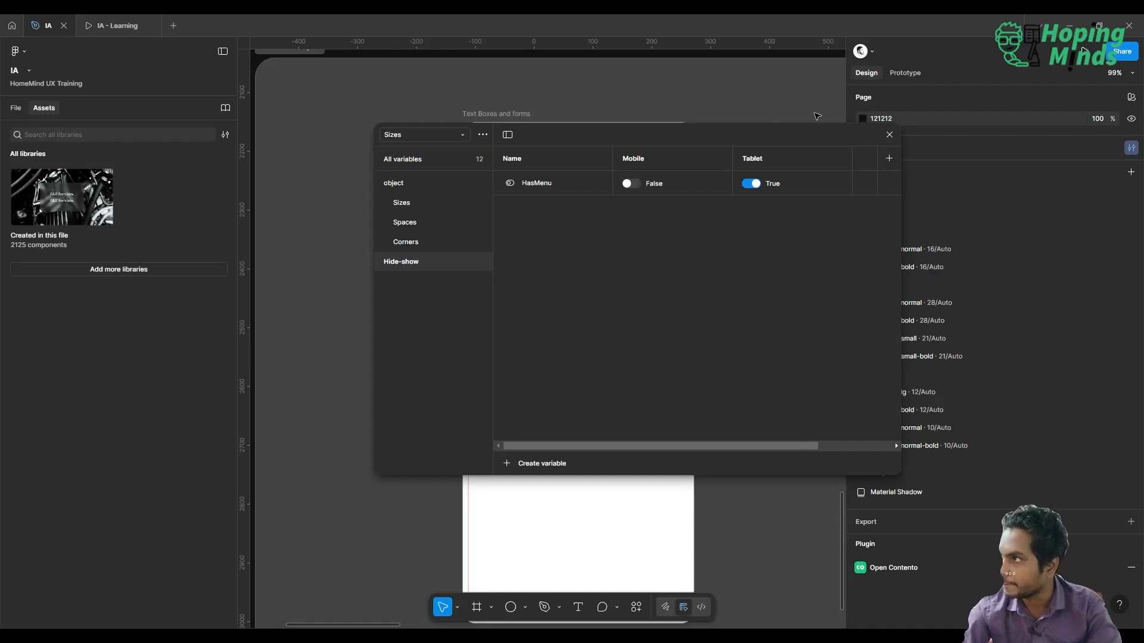
click(889, 135)
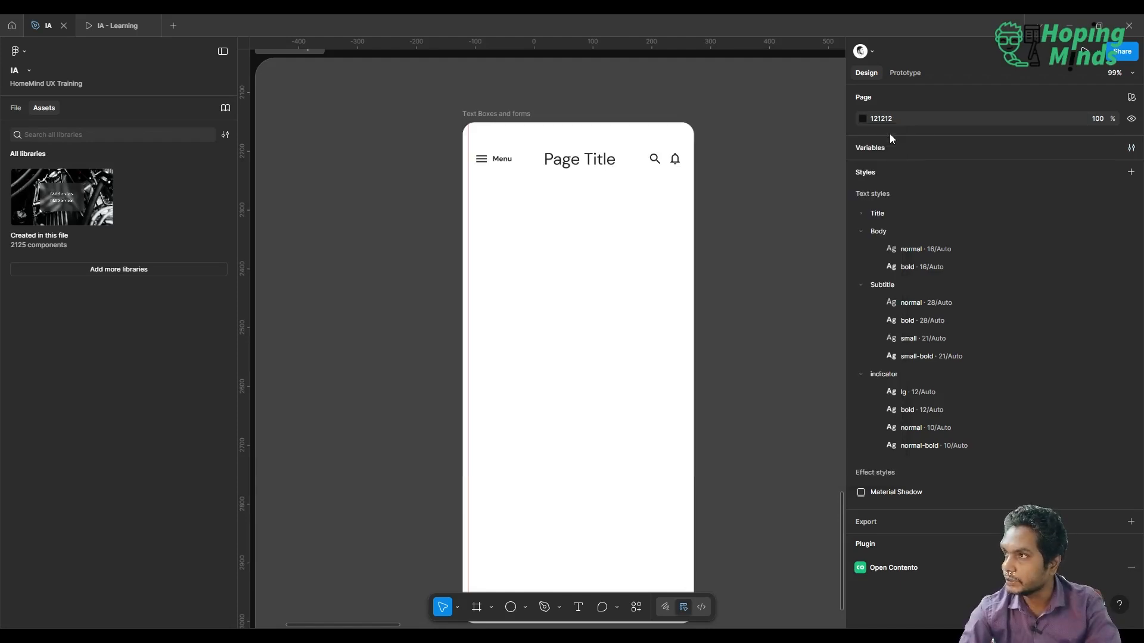
- Try duplicating the search icon in the Header's right frame, and undo the duplication
click(663, 164)
click(662, 164)
scroll(658, 161, up, 5)
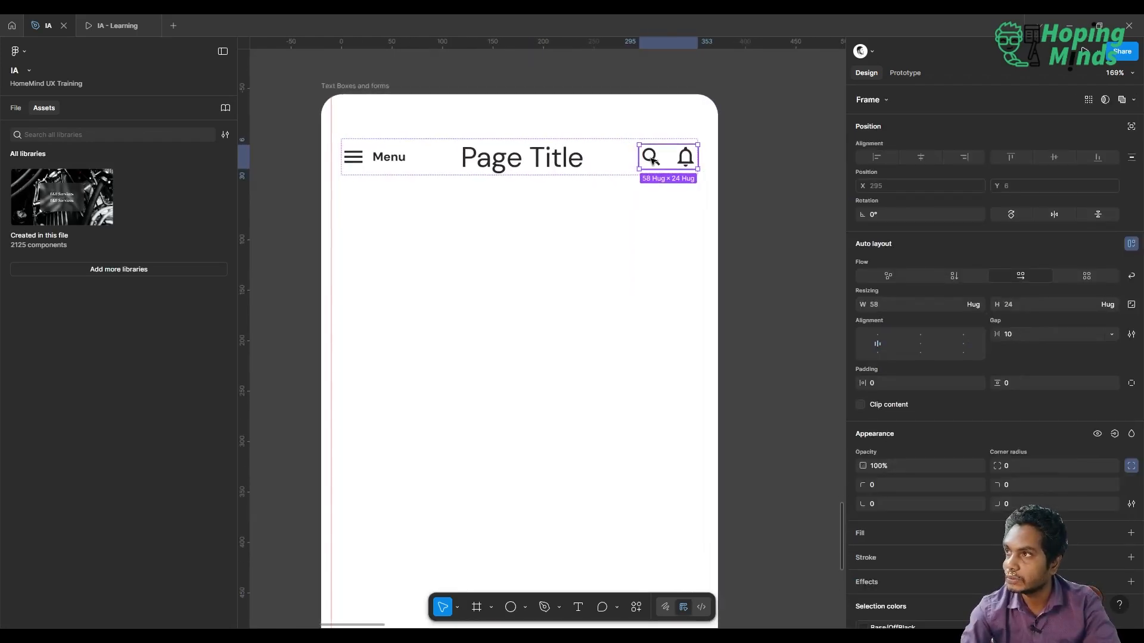
click(651, 160)
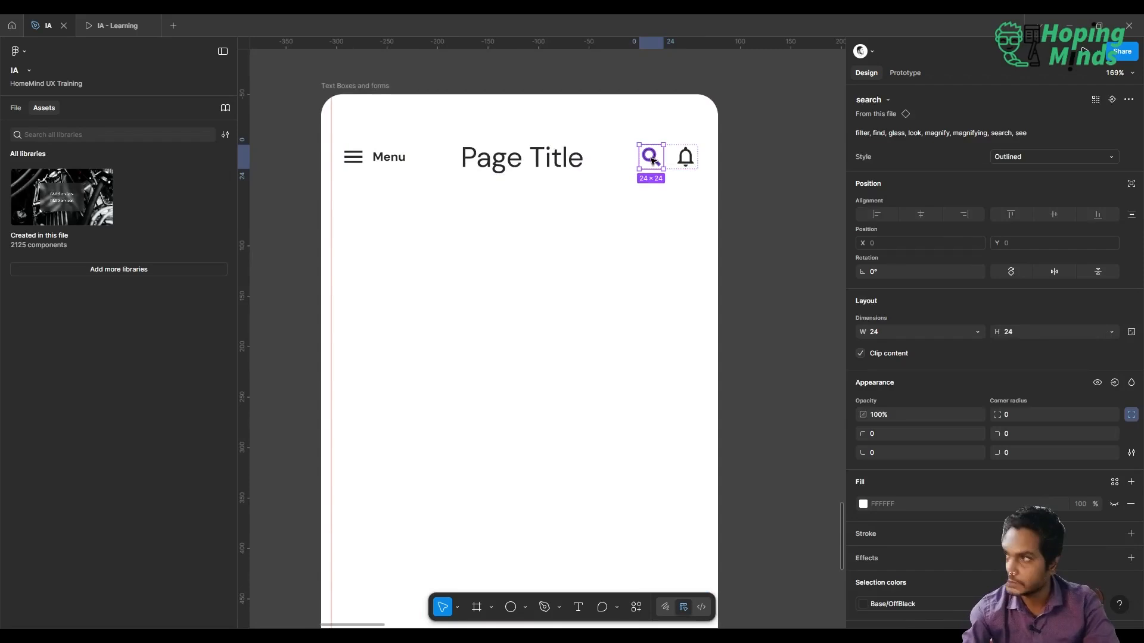
key(ctrl+d)
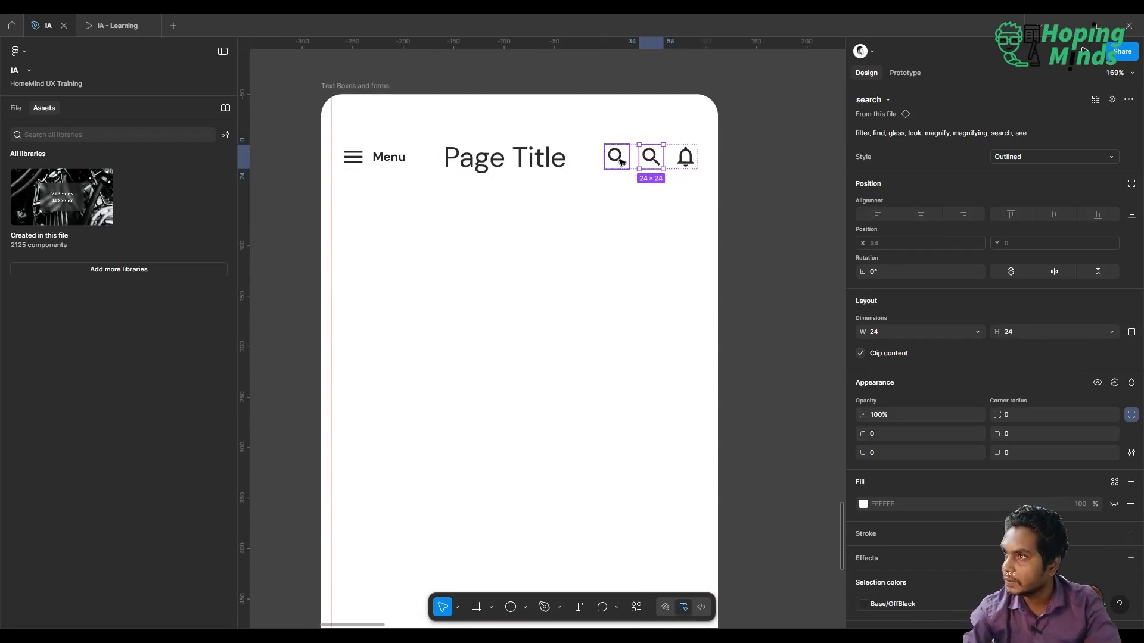
key(ctrl+z)
click(516, 166)
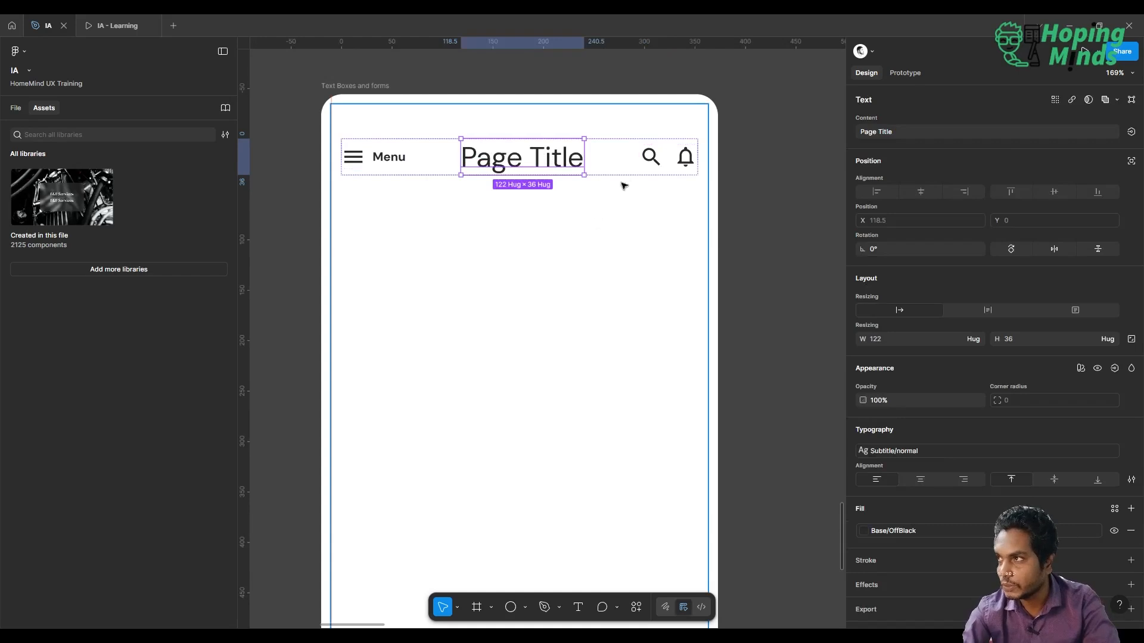
double_click(657, 156)
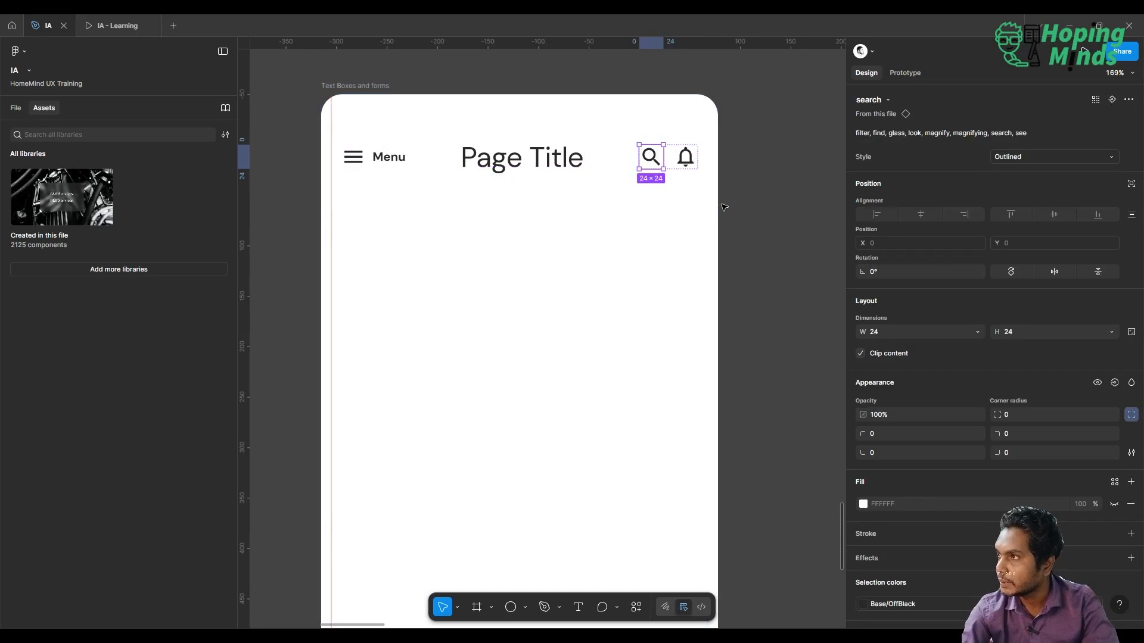
click(757, 111)
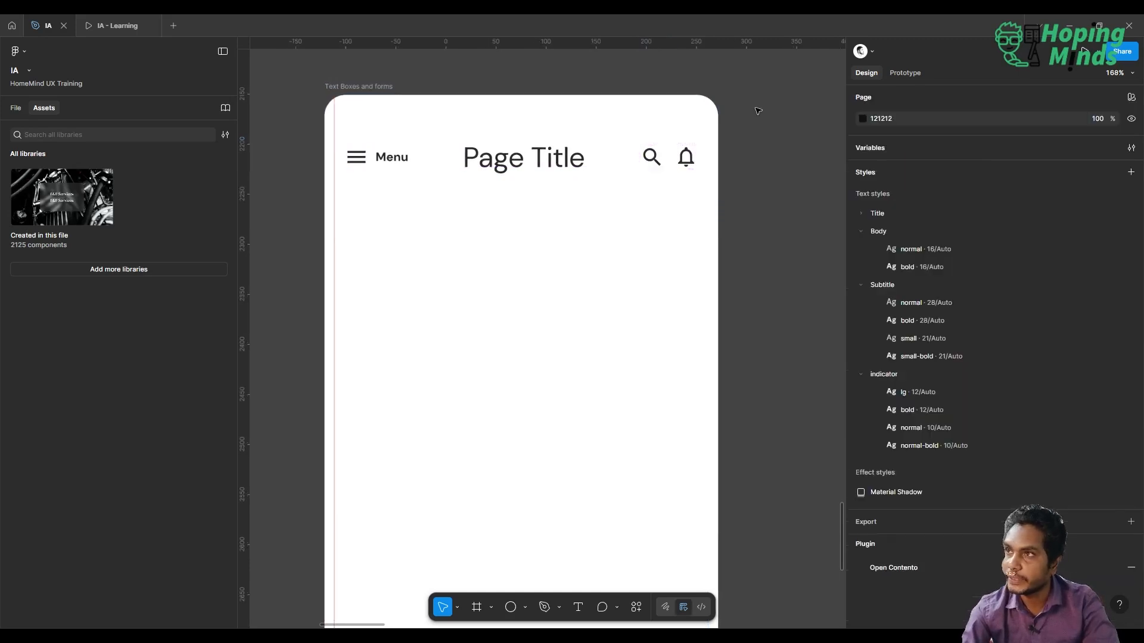
double_click(359, 161)
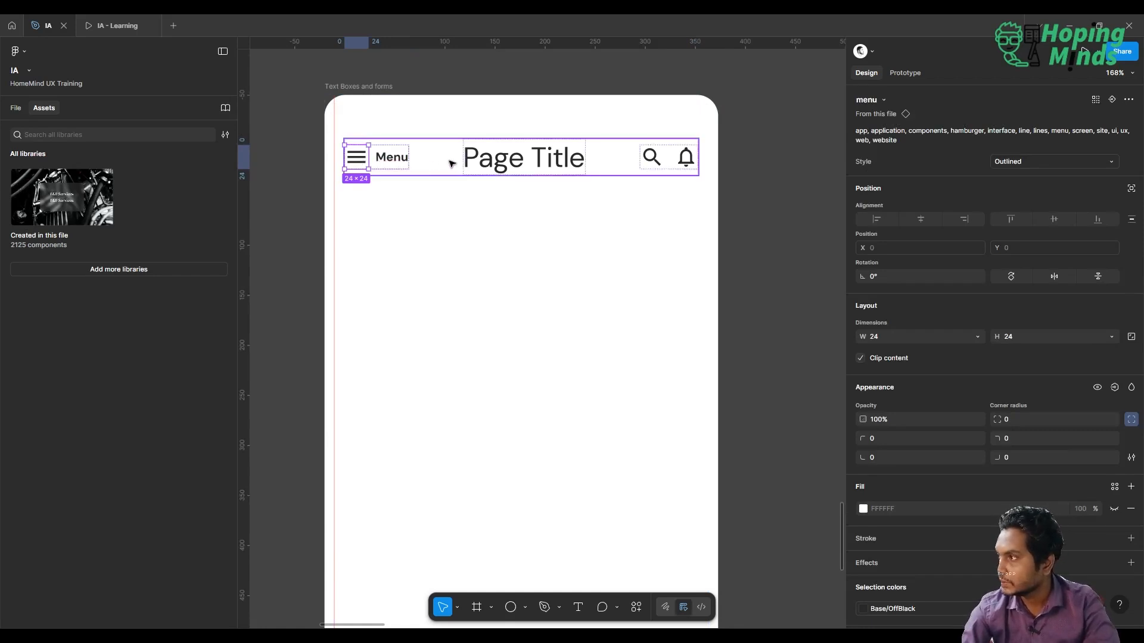
scroll(966, 374, down, 3)
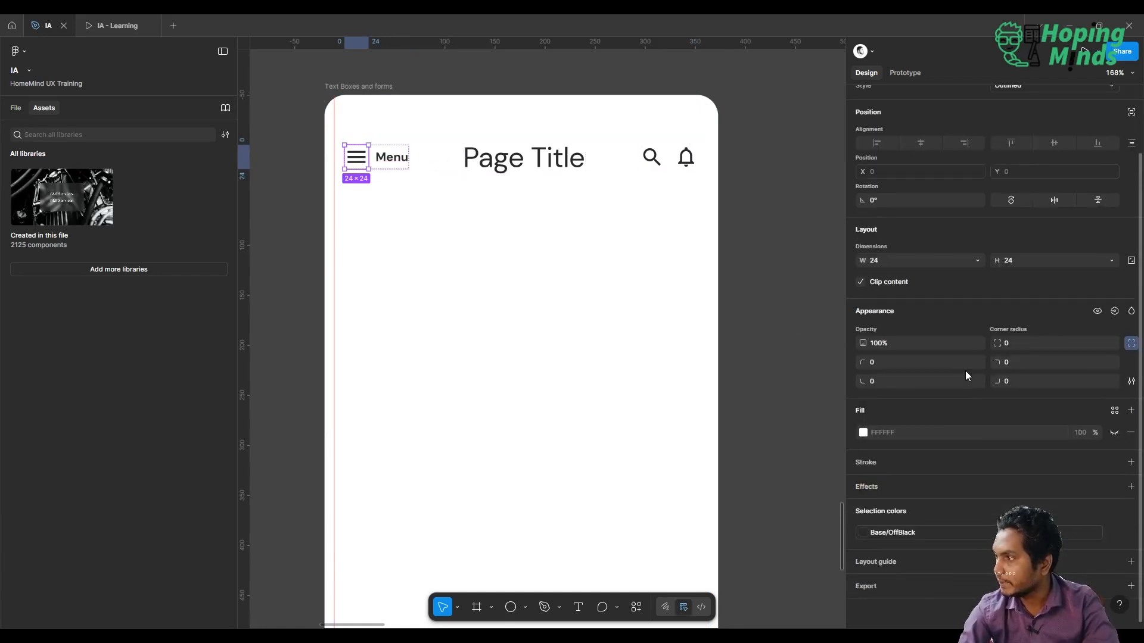
scroll(966, 375, up, 3)
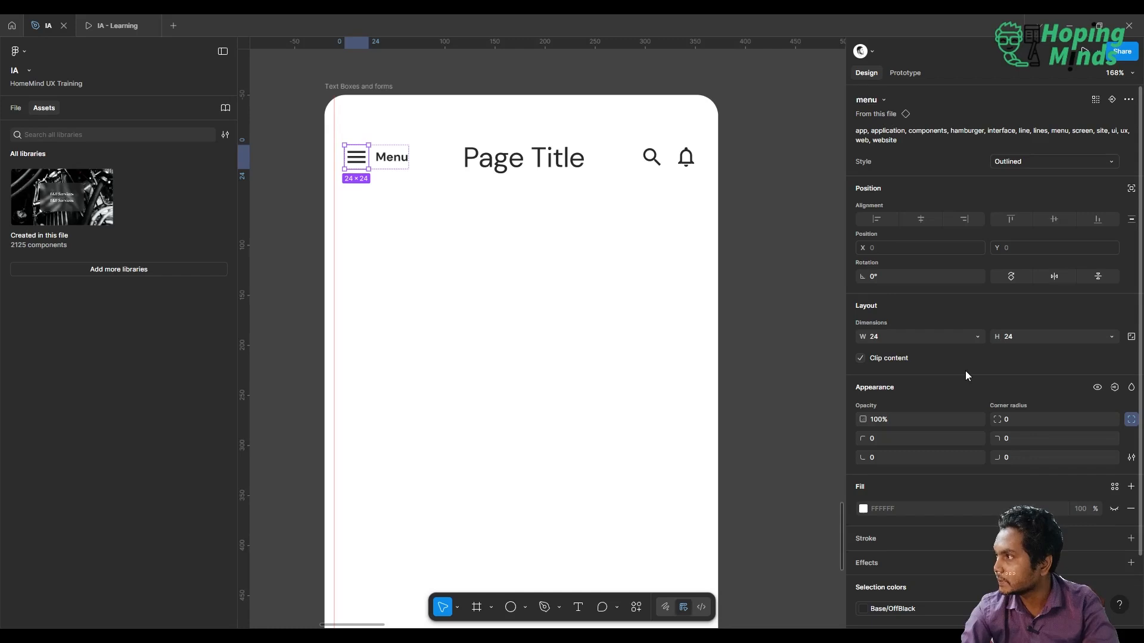
scroll(966, 376, down, 2)
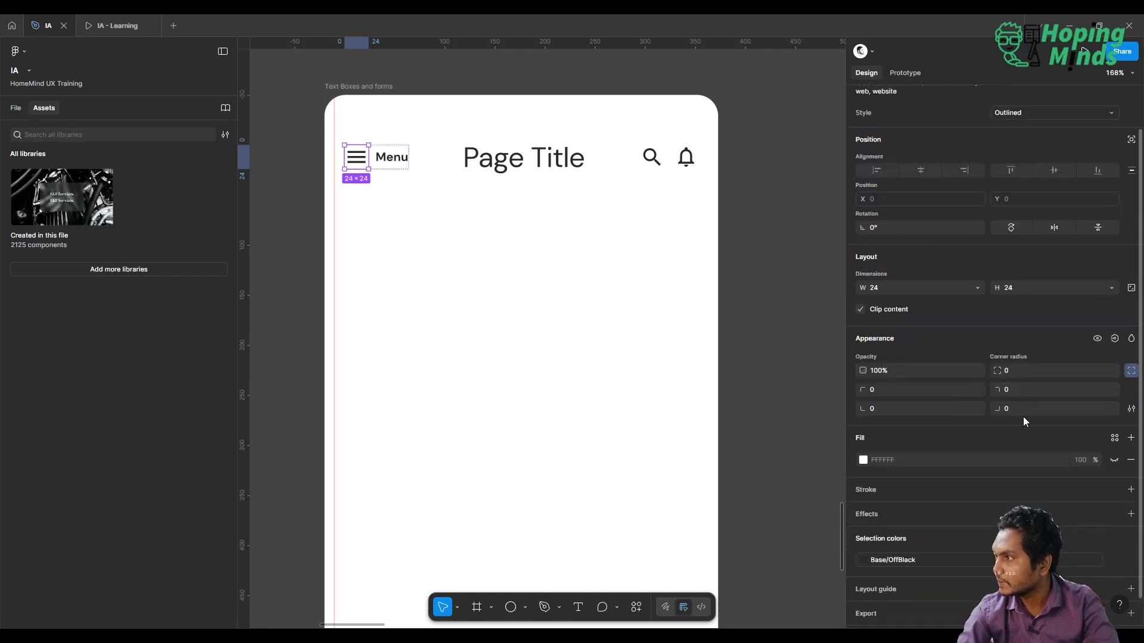
click(1115, 339)
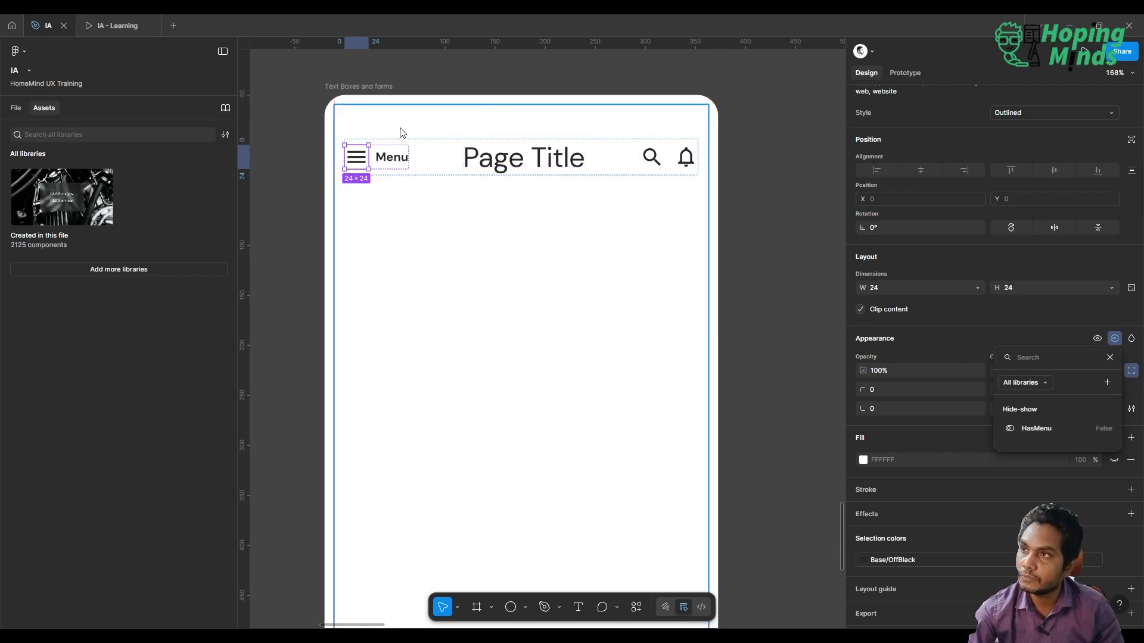
- Bind the visibility of the Menu text label in the Header component to the Hide-show/HasMenu variable
click(392, 157)
click(392, 157)
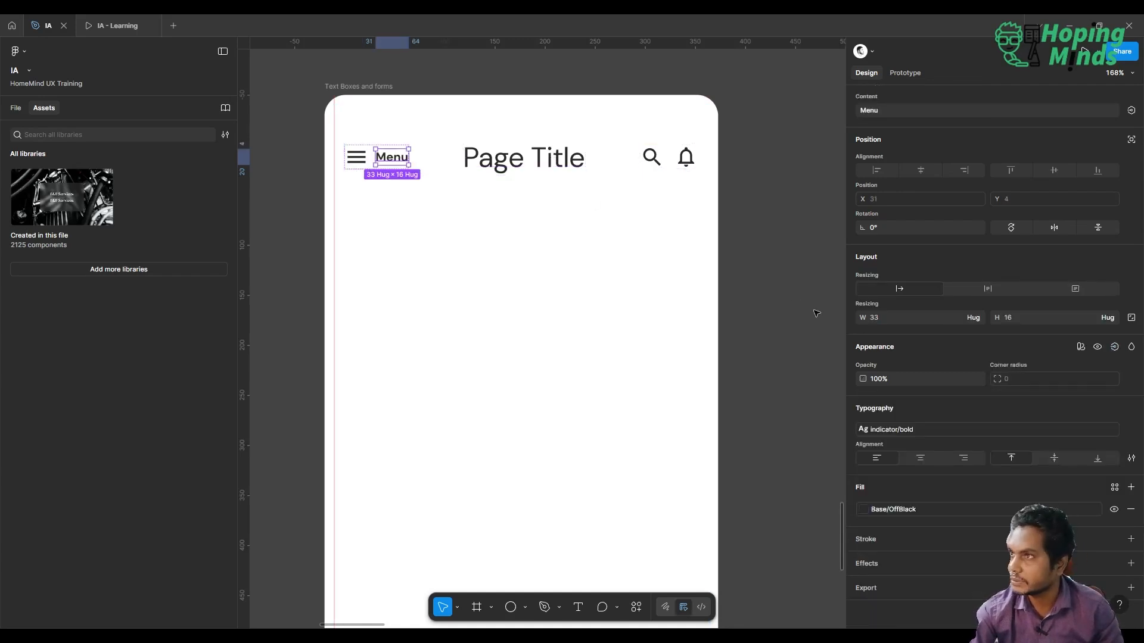
click(1081, 348)
mouse_move(1082, 383)
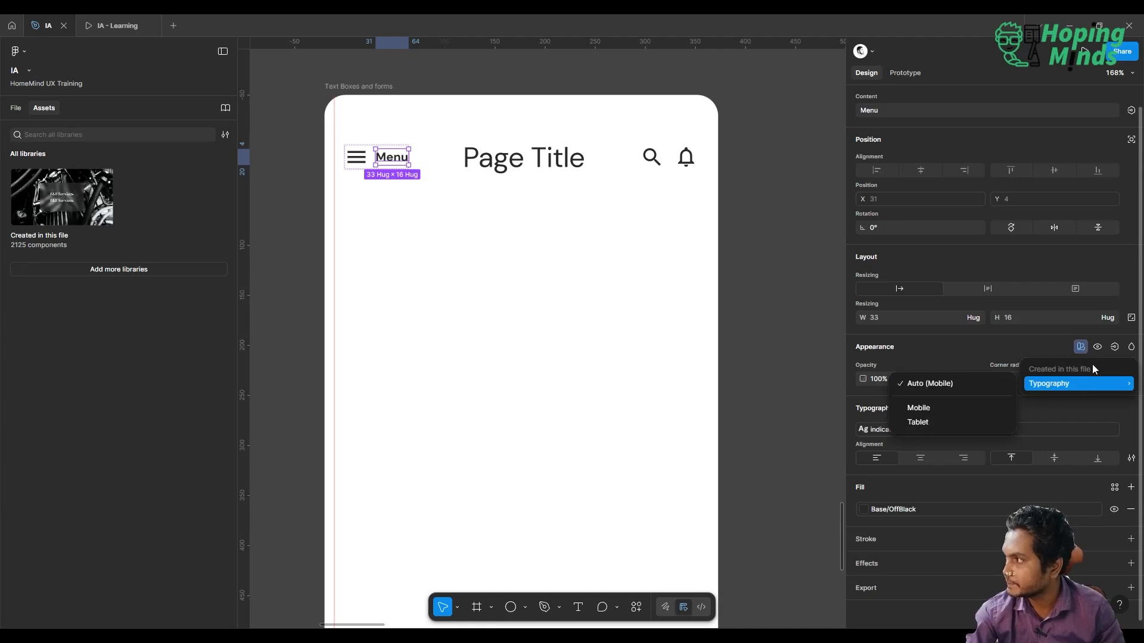
click(1115, 347)
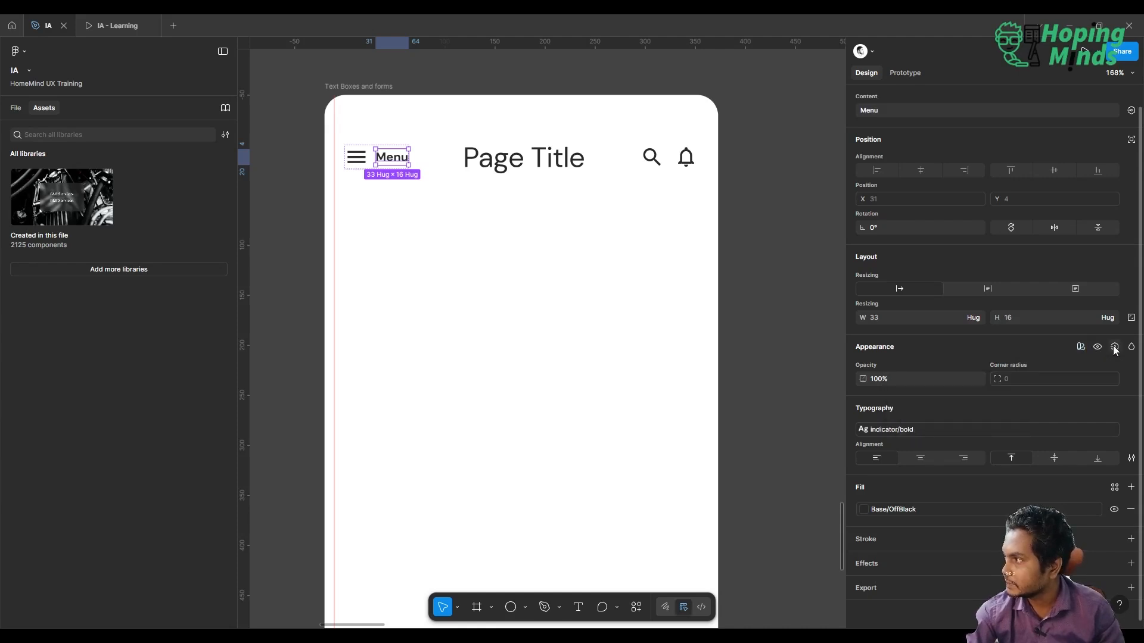
click(1115, 347)
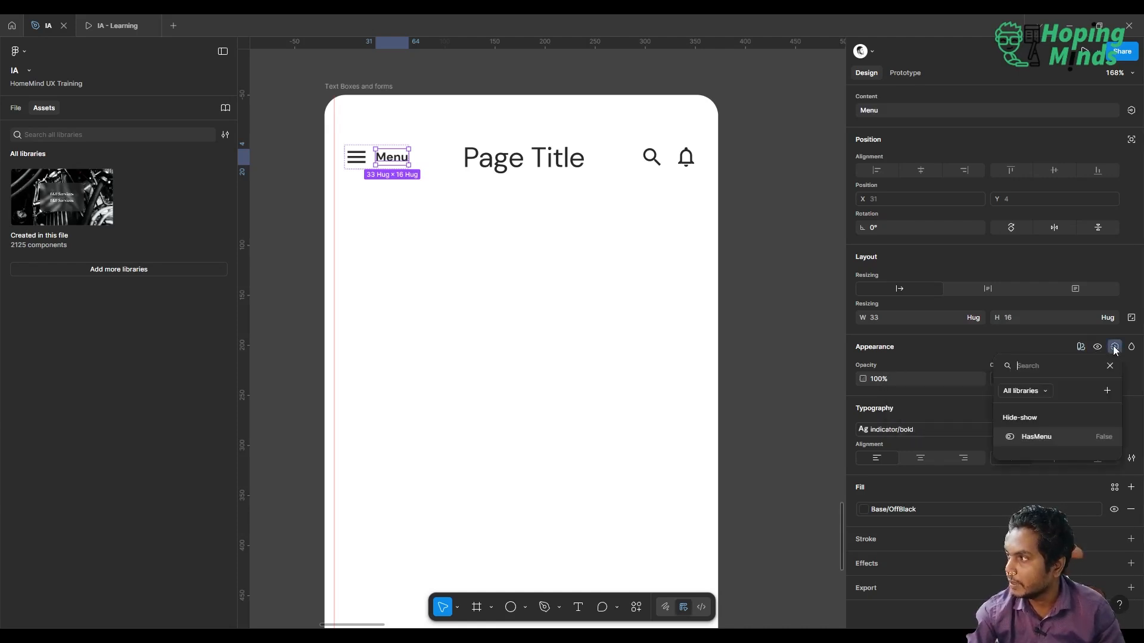
click(1056, 436)
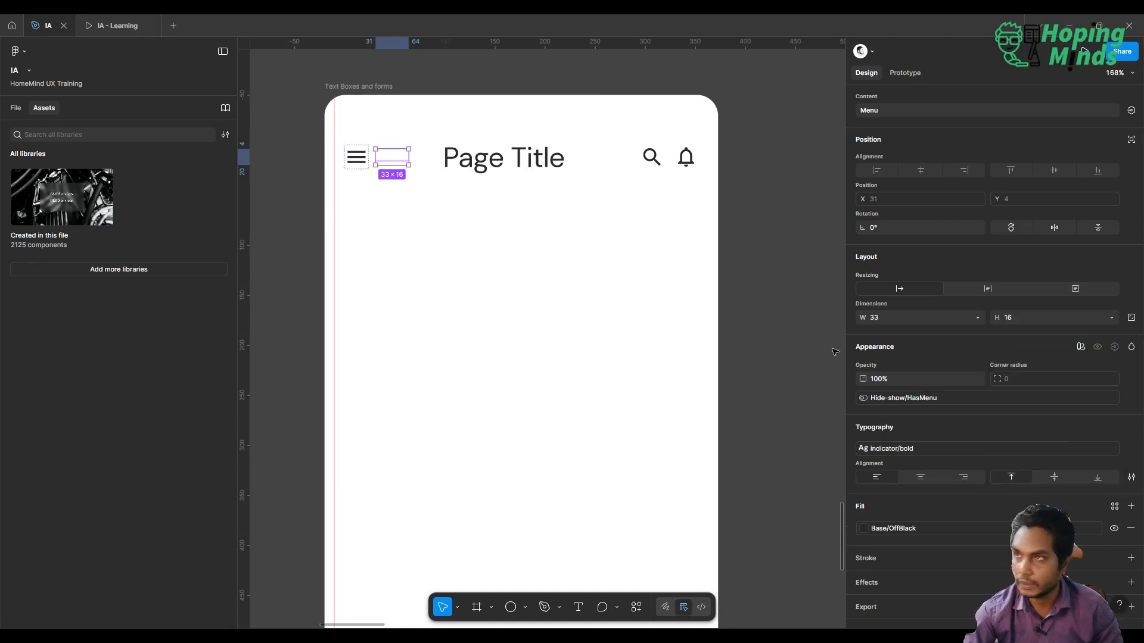
click(770, 334)
- Open the Responsive page of the file and bring the Mobile and Tablet frames into view
scroll(771, 334, down, 2)
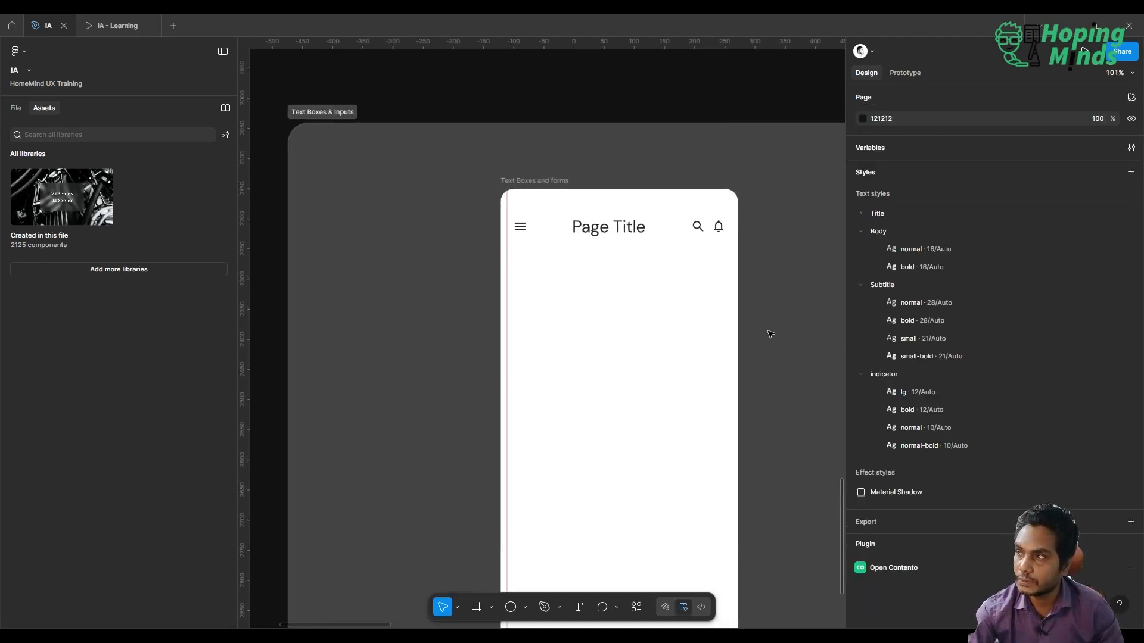
scroll(770, 334, right, 2)
scroll(771, 334, down, 1)
scroll(770, 334, down, 1)
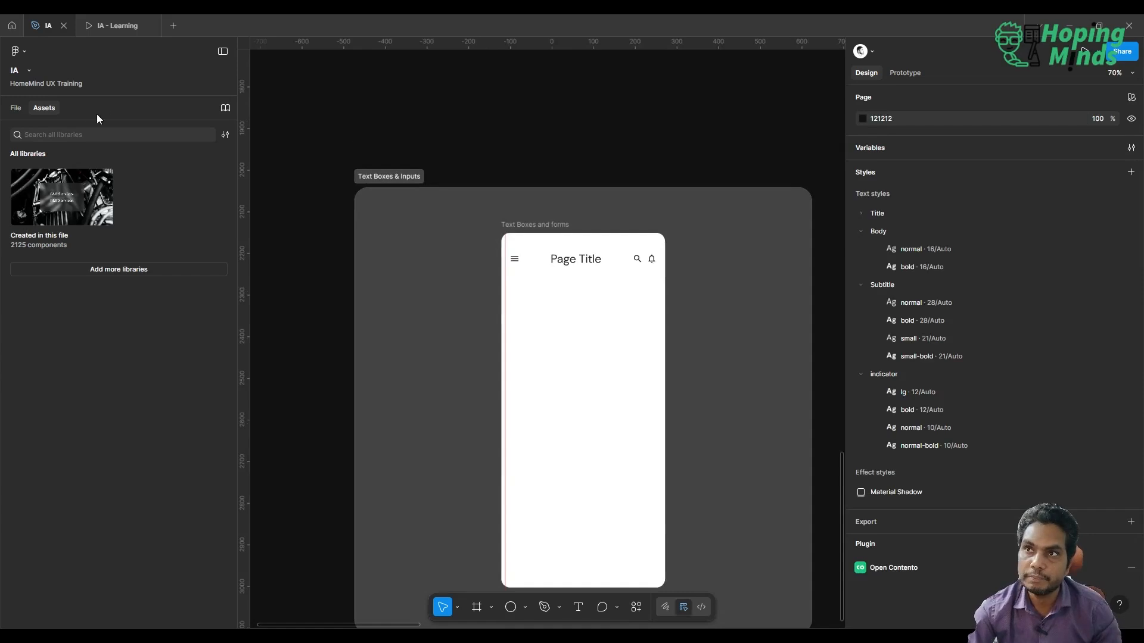
click(16, 109)
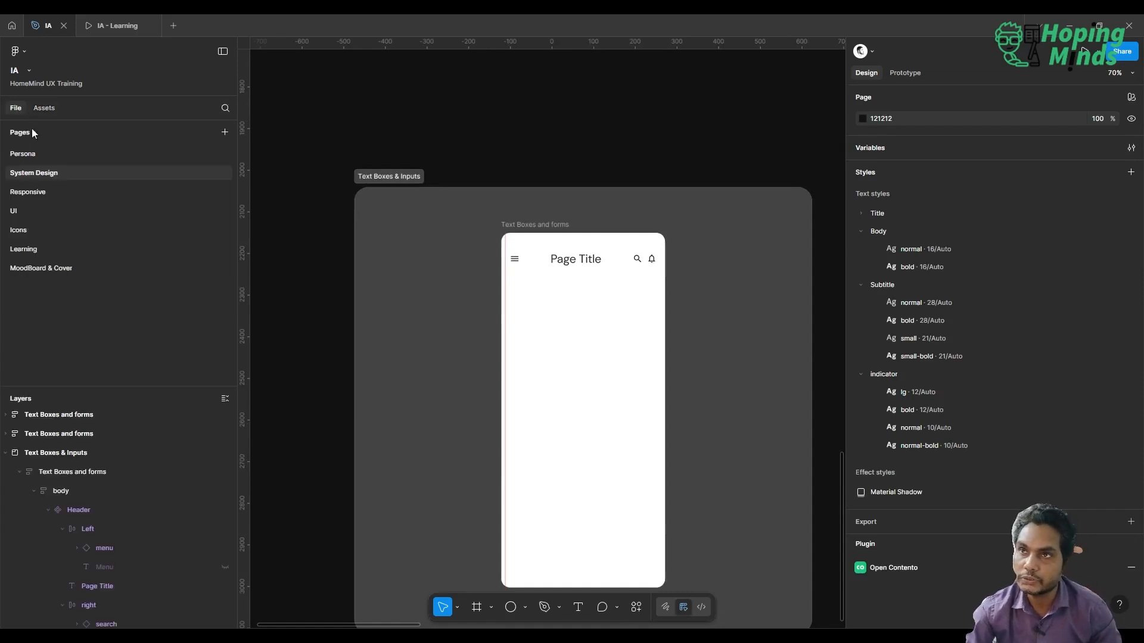
click(79, 209)
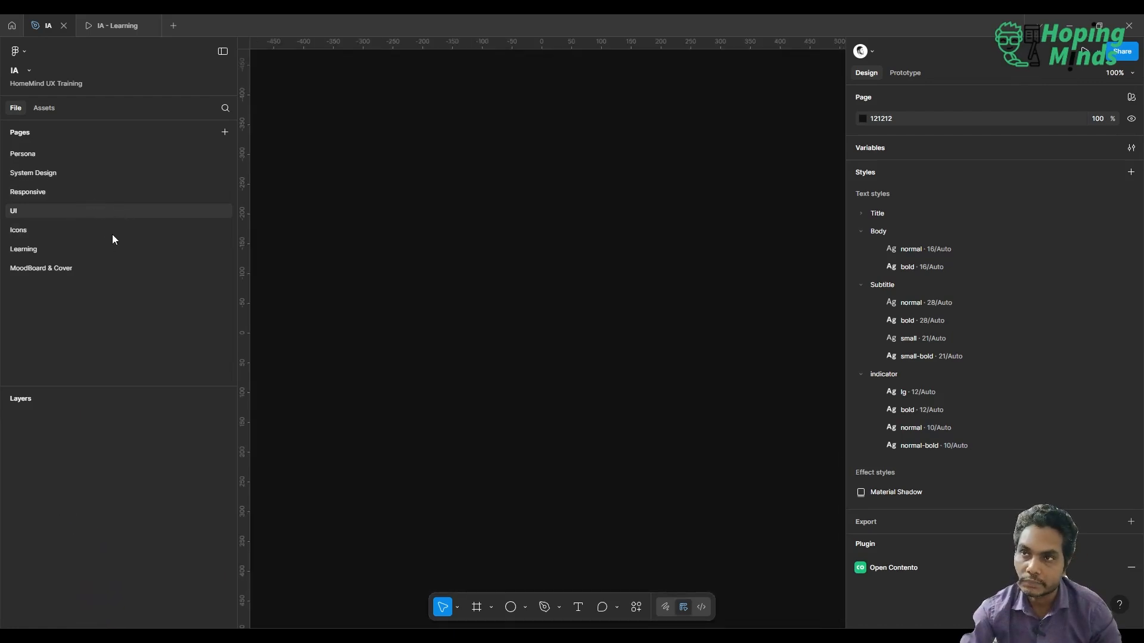
click(45, 191)
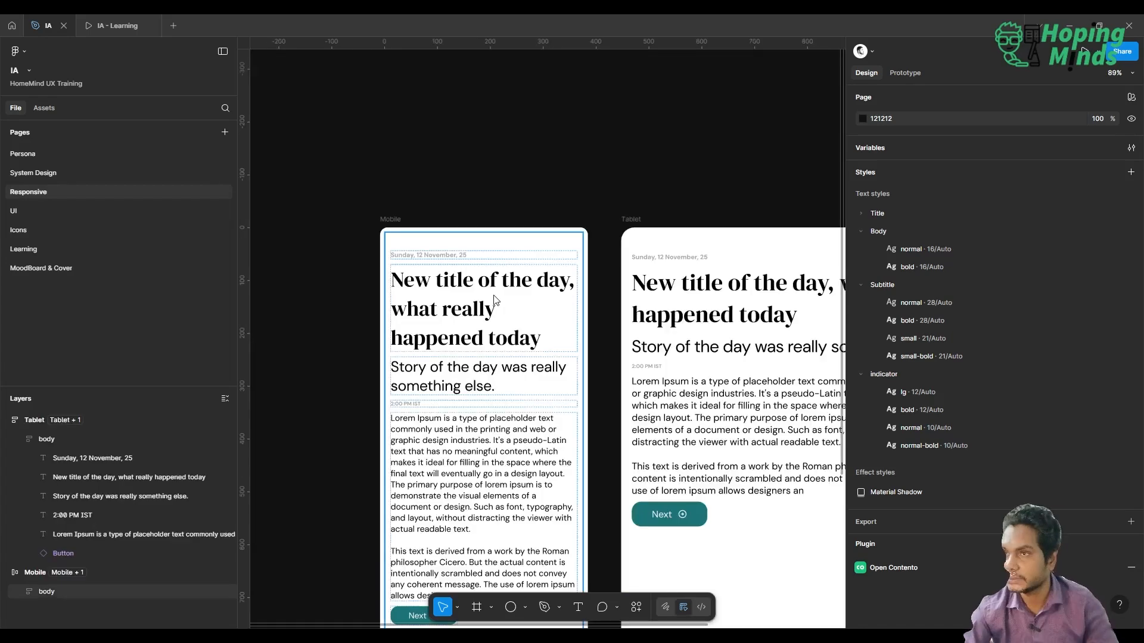
scroll(493, 300, left, 3)
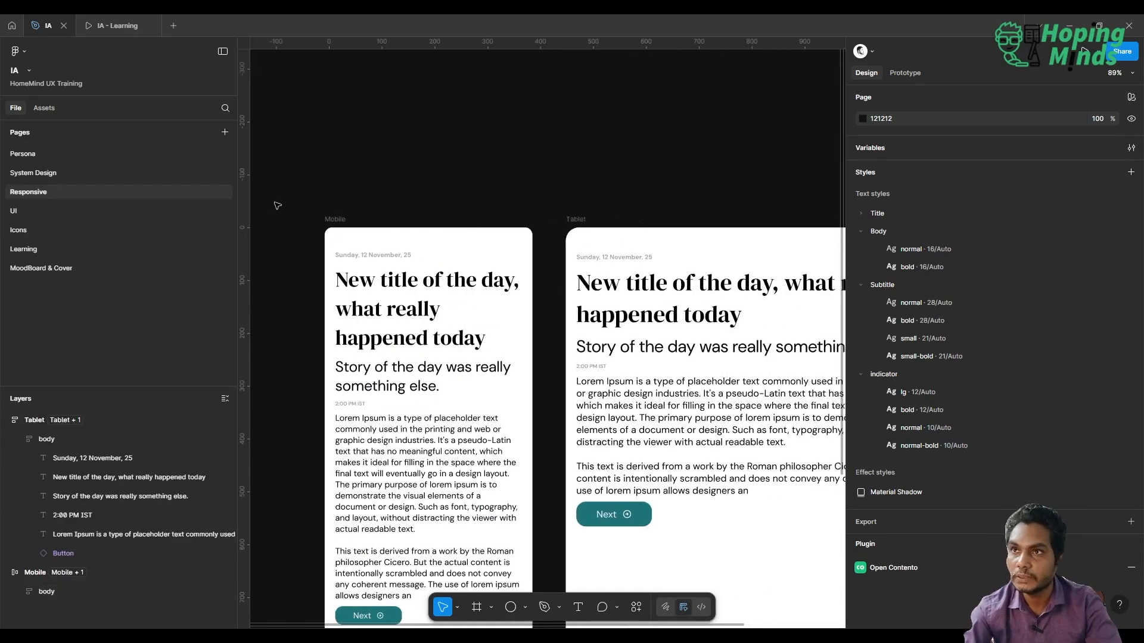
scroll(390, 188, left, 2)
scroll(390, 188, down, 1)
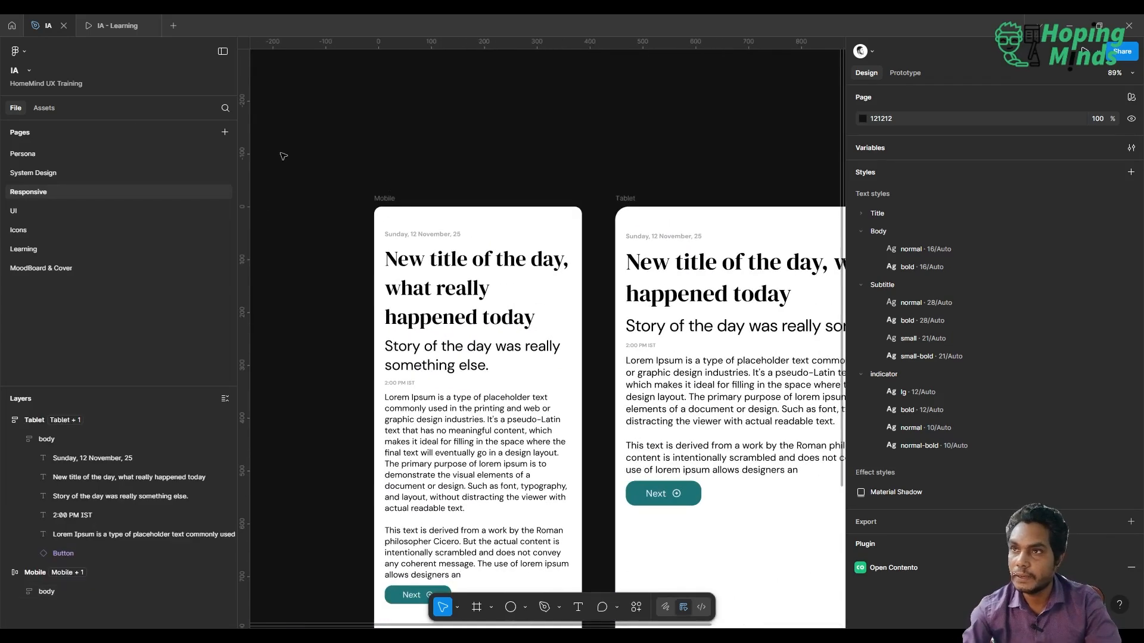
- Search the assets for "header" and place a Header instance on the empty canvas above the Mobile frame
click(44, 108)
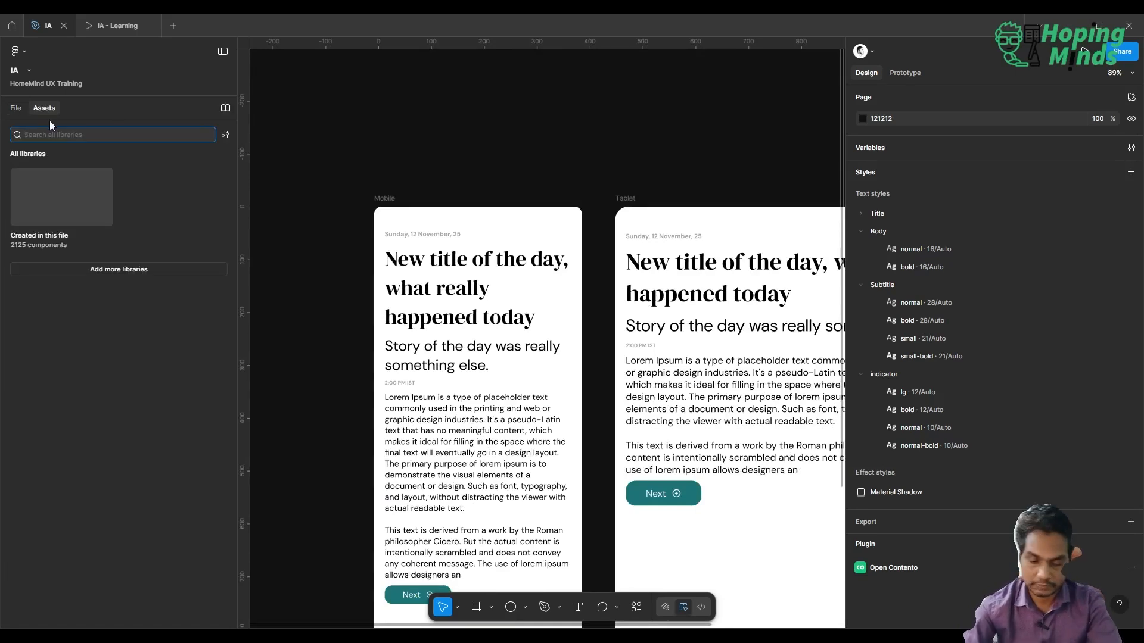
text(header)
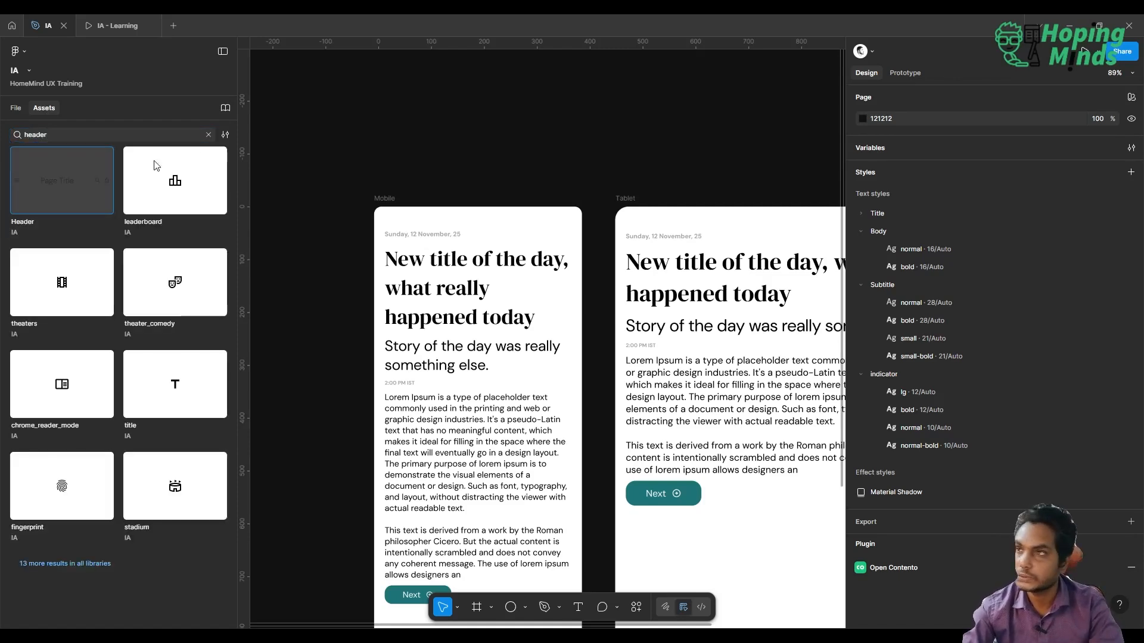
drag(156, 166, 426, 165)
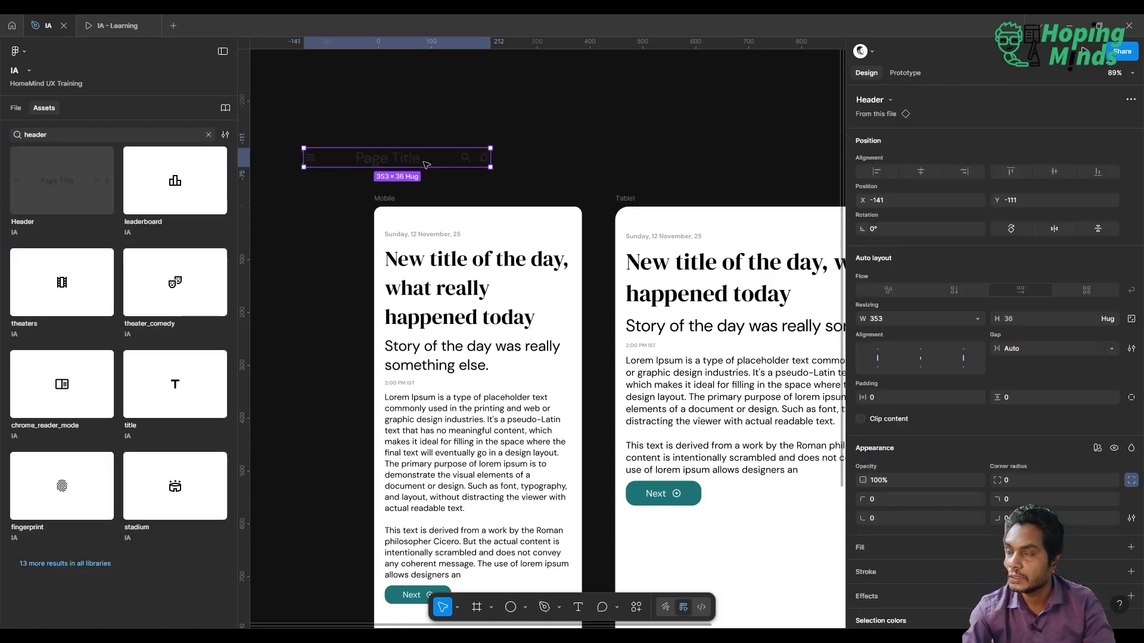
scroll(425, 165, down, 1)
scroll(426, 165, left, 1)
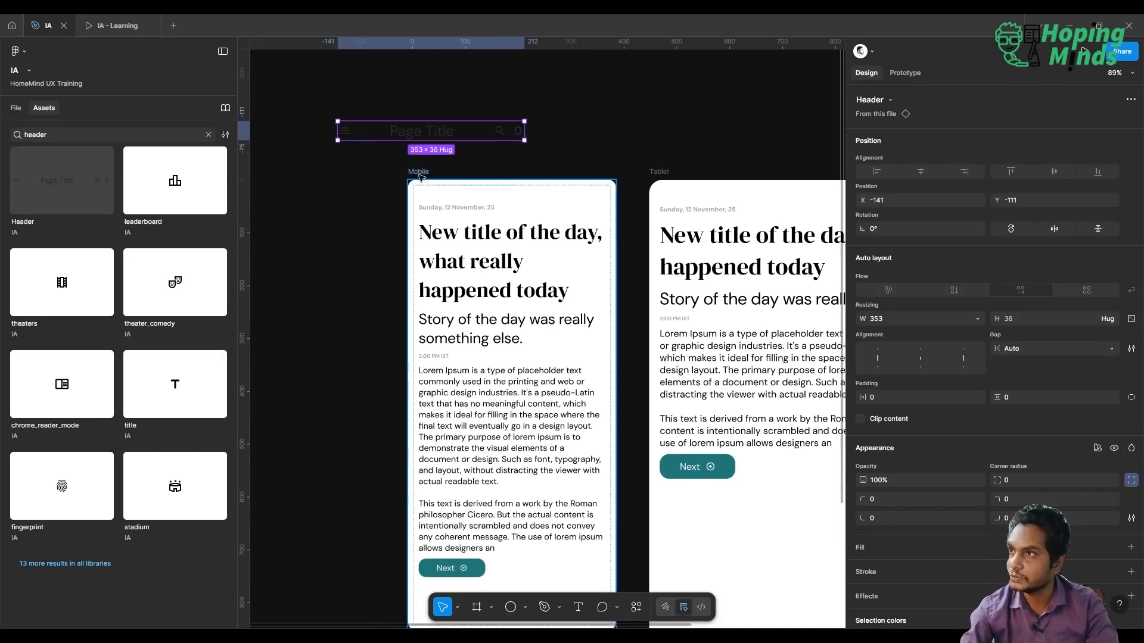
- Paste a Header instance into the Mobile frame and reorder it above the body layer
click(419, 172)
key(ctrl+v)
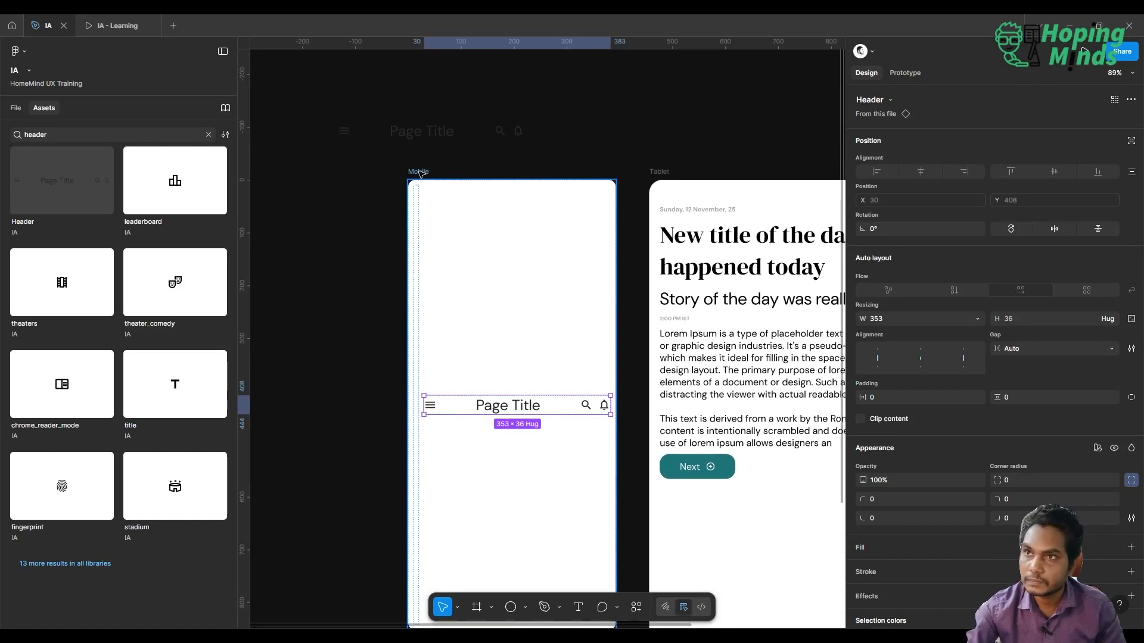
click(18, 108)
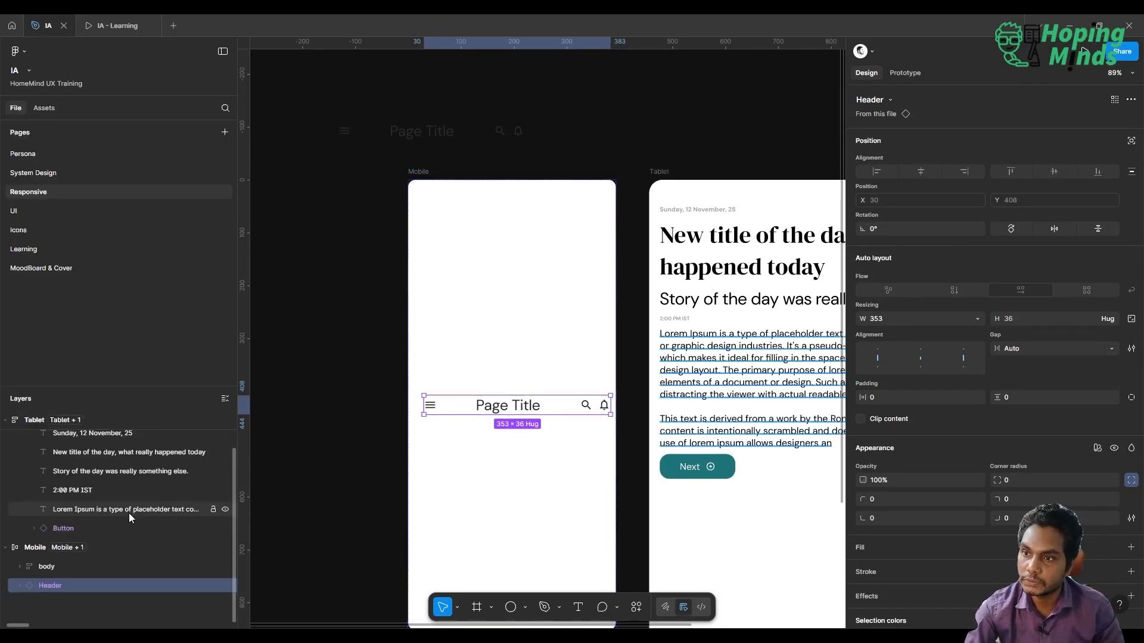
drag(56, 584, 56, 559)
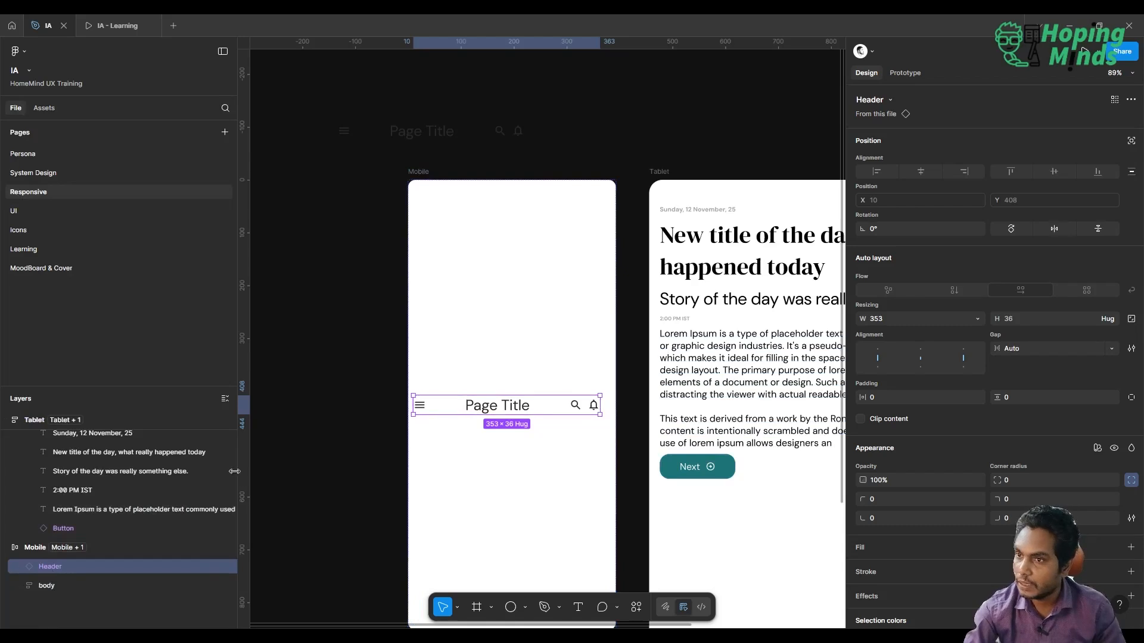
- Switch the Mobile frame's auto layout flow to vertical
click(41, 547)
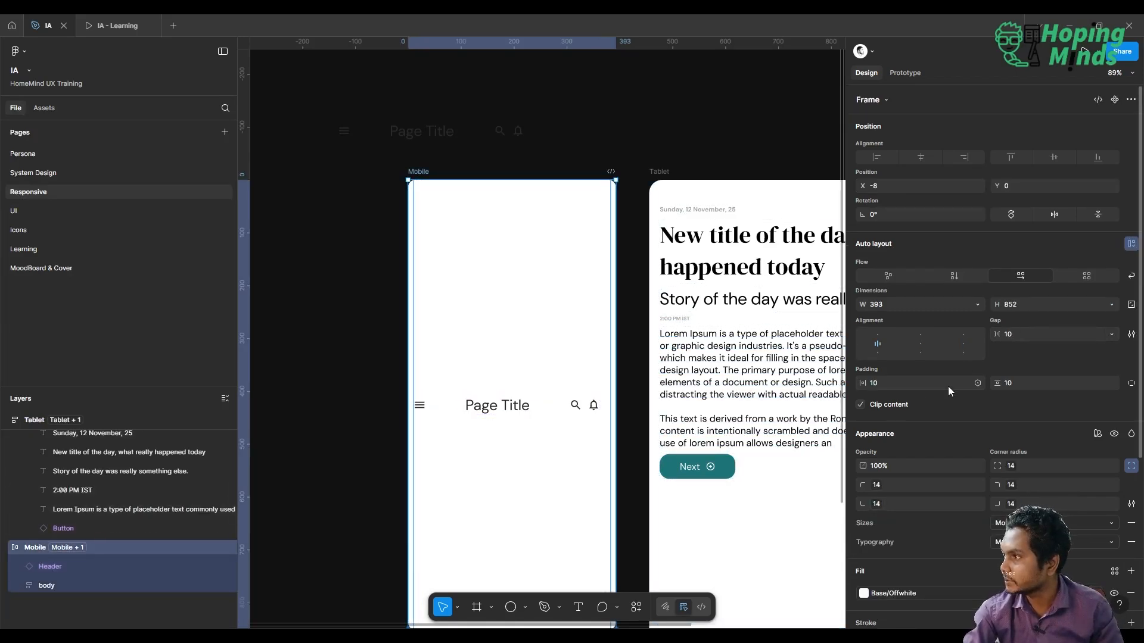
scroll(503, 412, down, 5)
scroll(503, 412, left, 1)
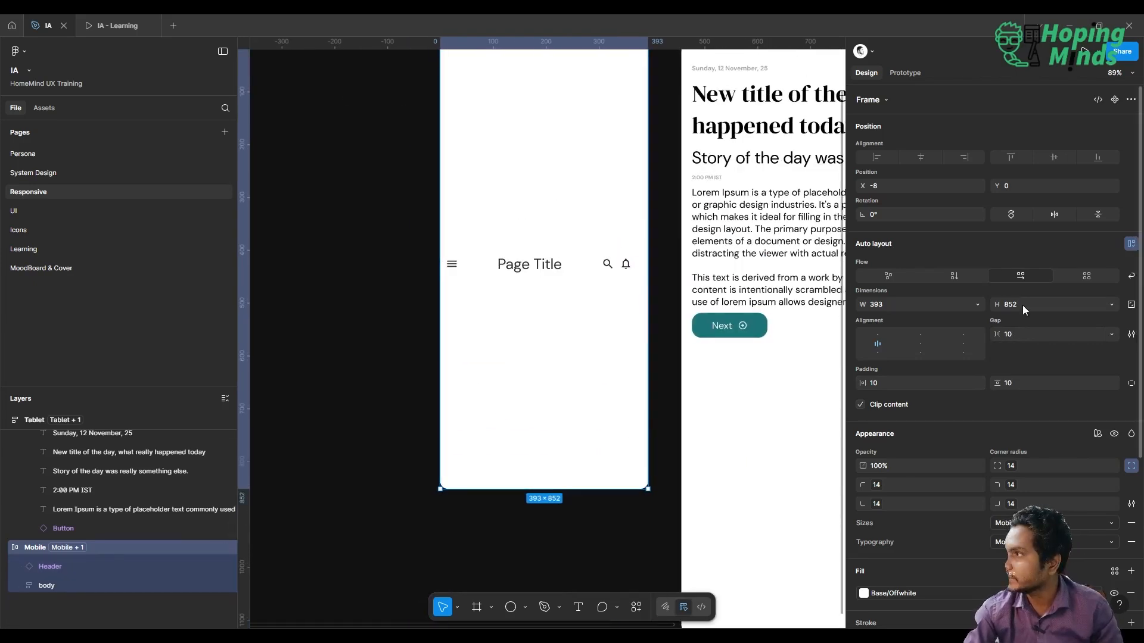
click(953, 275)
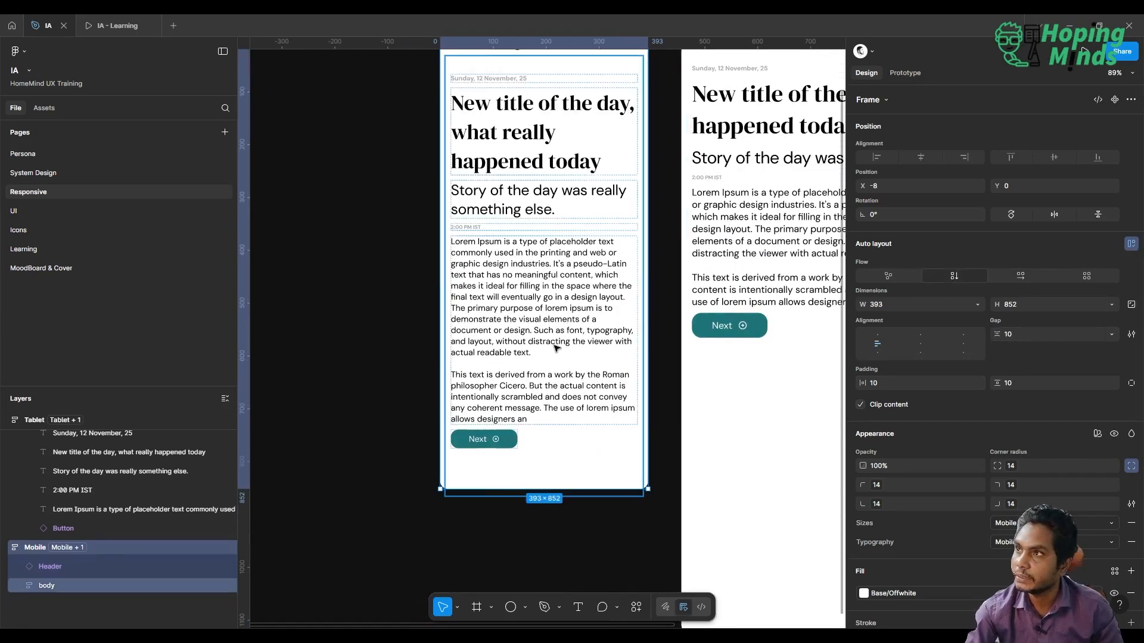
scroll(556, 349, up, 4)
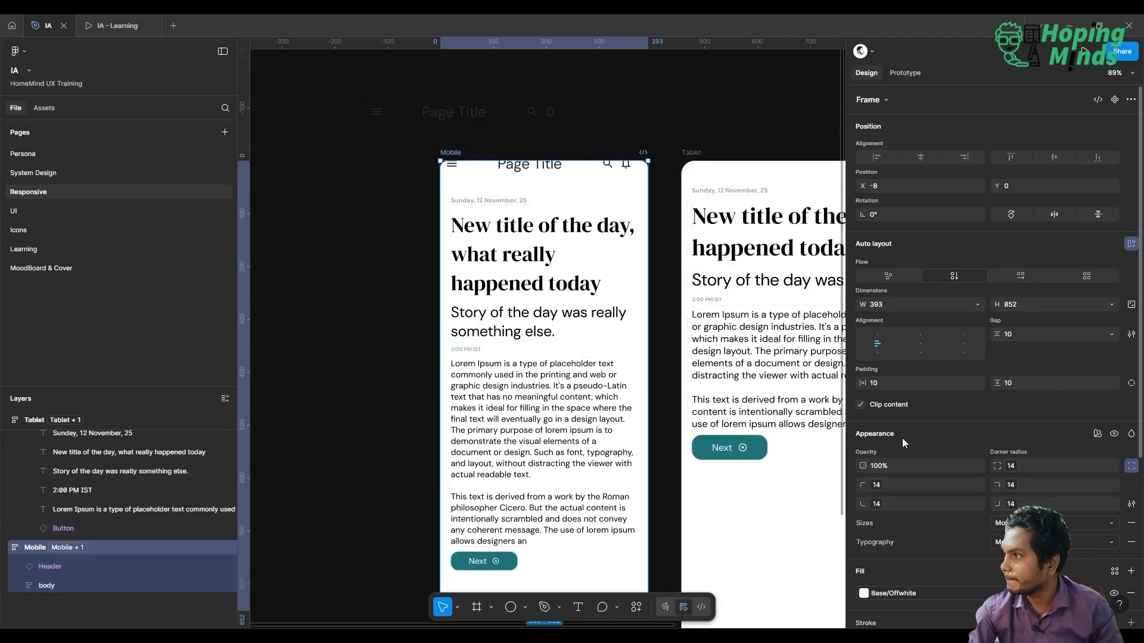
- Apply the 34 object/Spaces variable to the Mobile frame's vertical padding
click(116, 579)
click(110, 566)
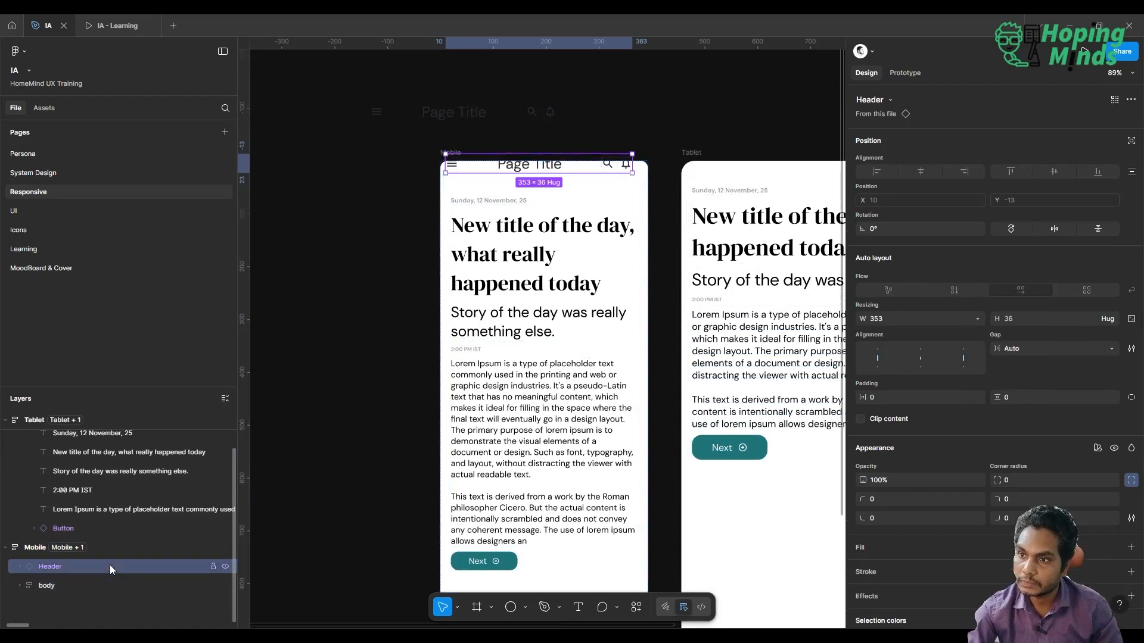
click(99, 549)
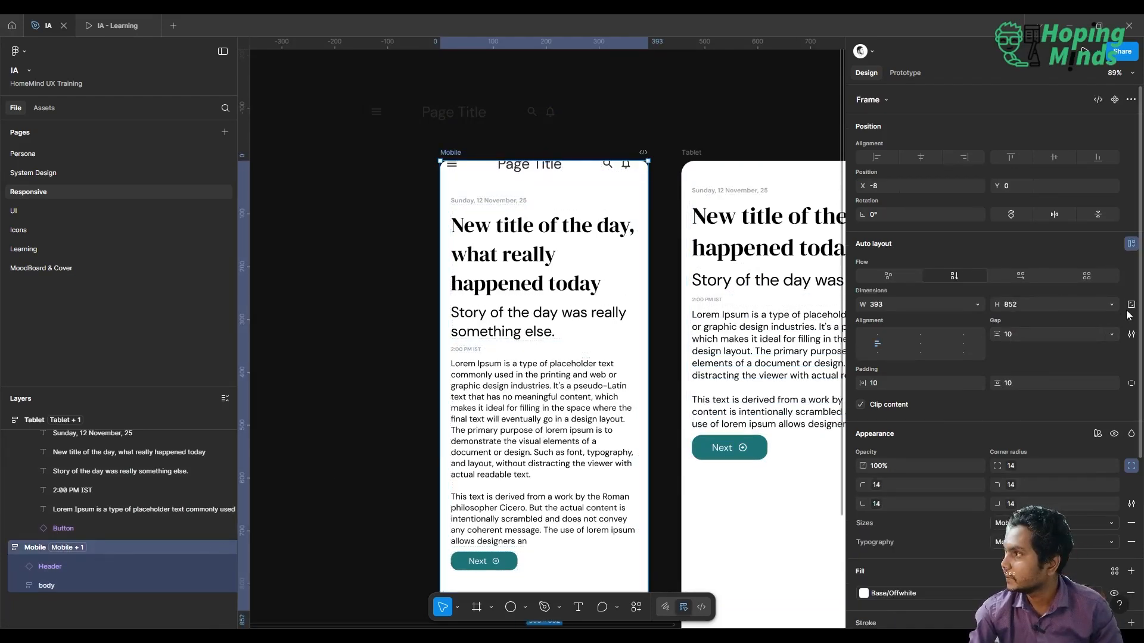
click(1042, 383)
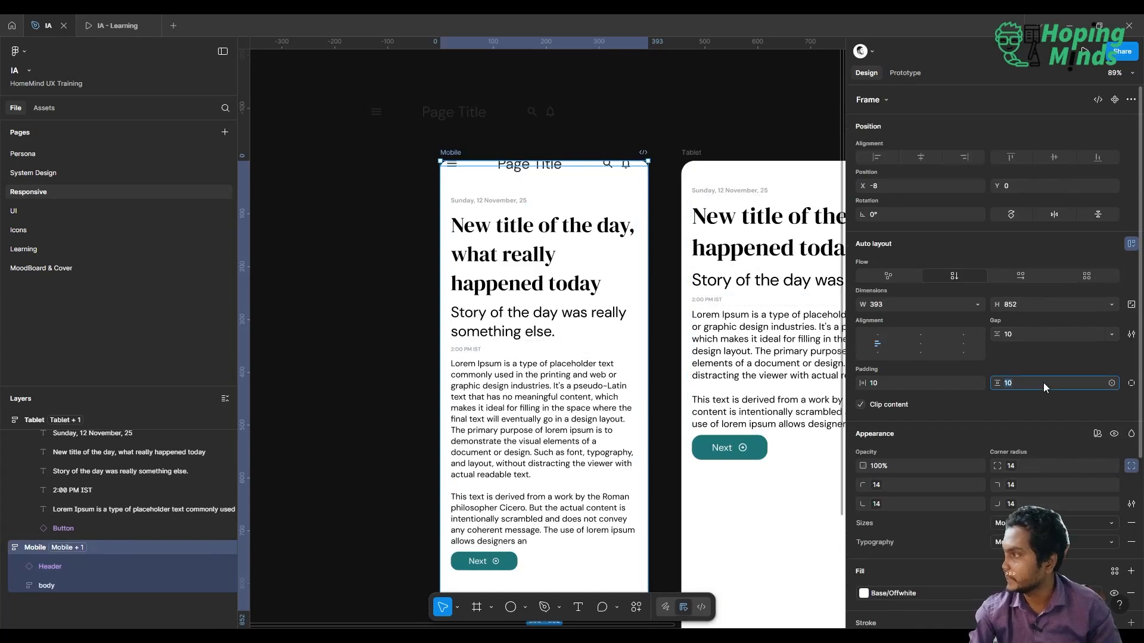
click(1110, 382)
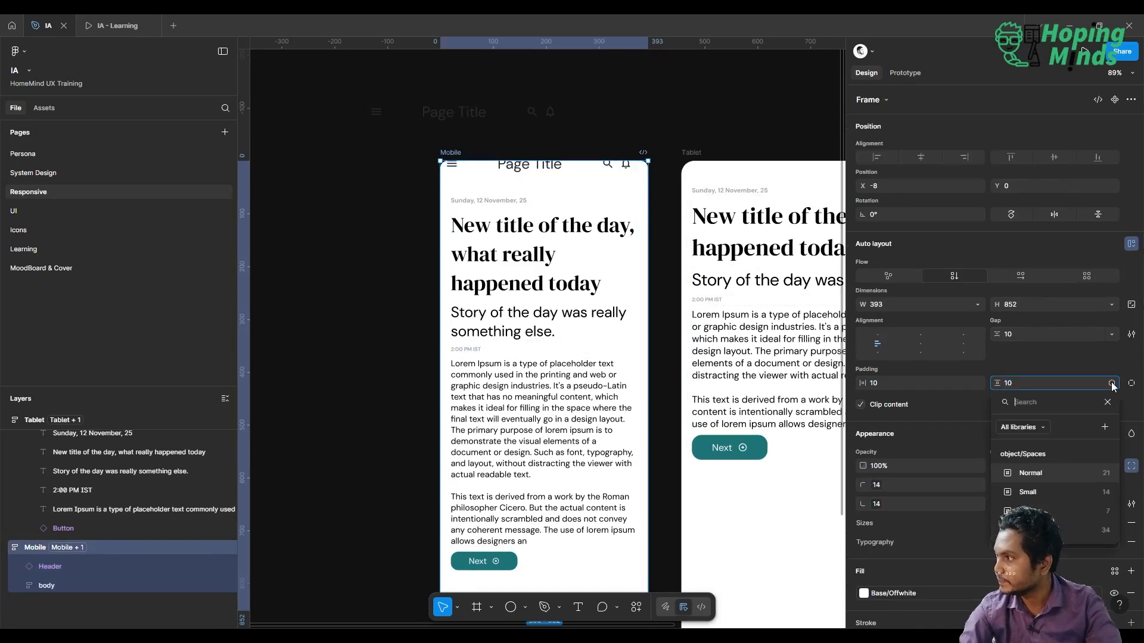
click(1063, 528)
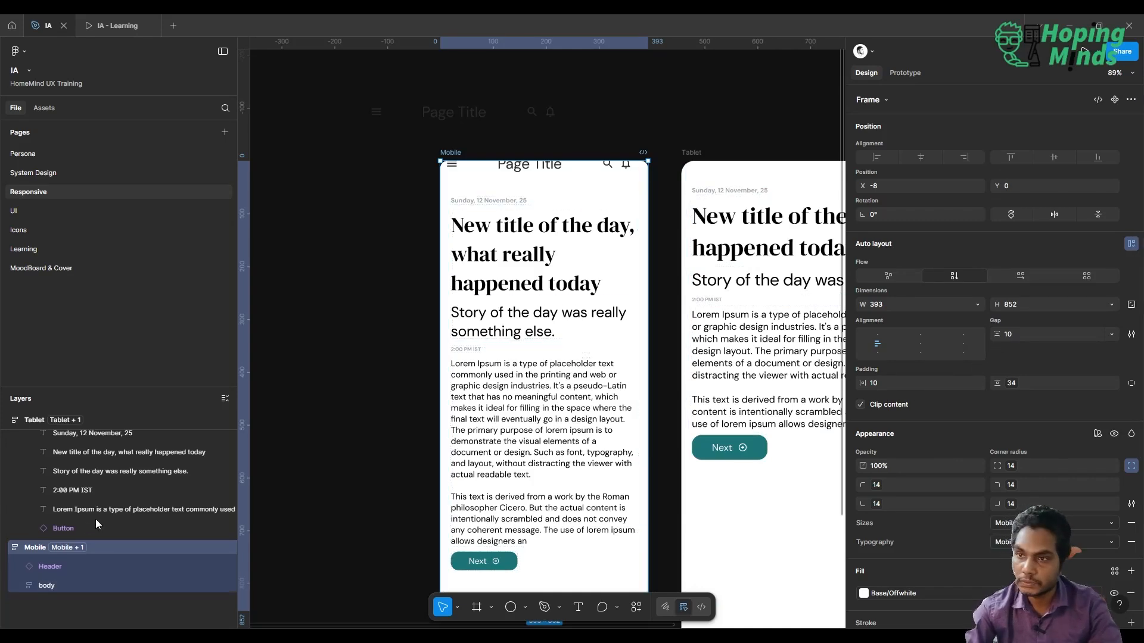
- Align the Mobile frame's auto layout contents to the top center
click(71, 563)
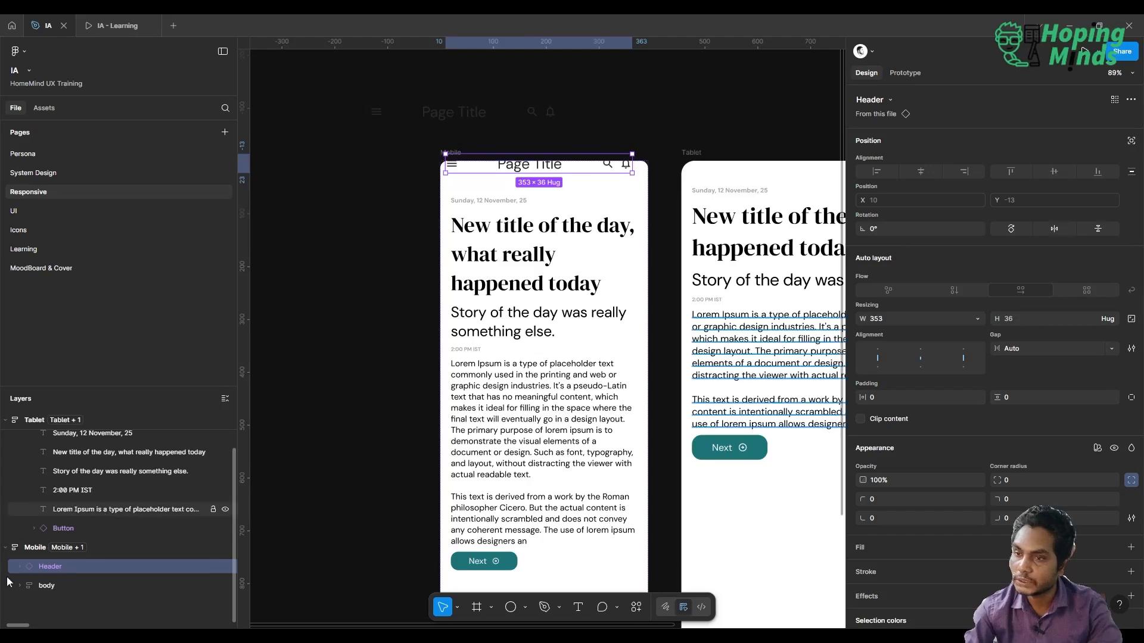
click(37, 550)
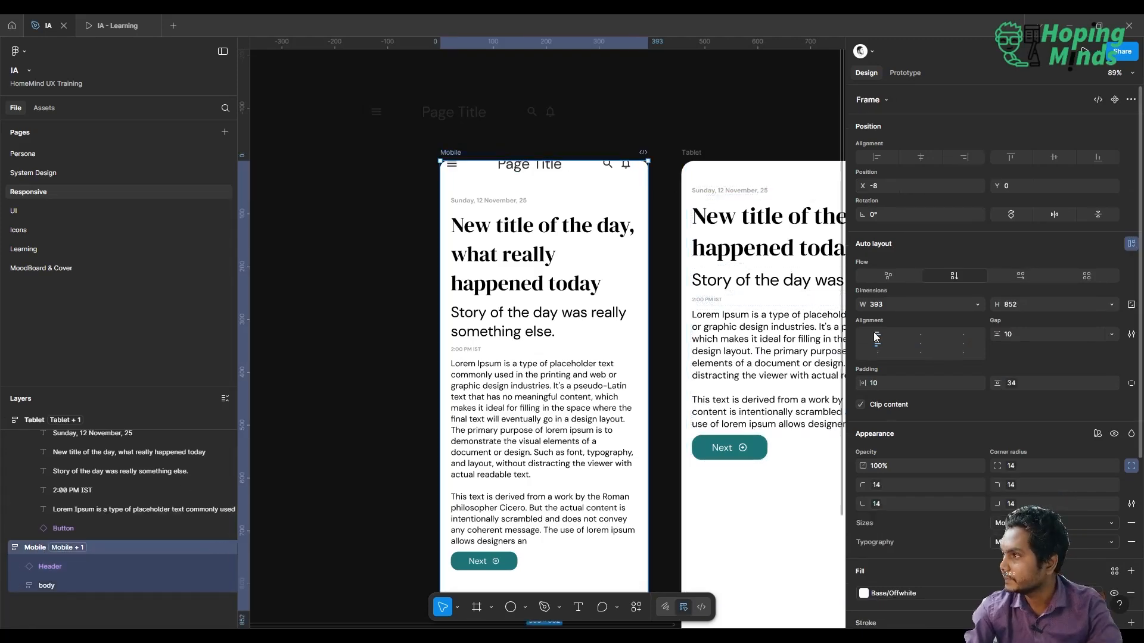
click(922, 335)
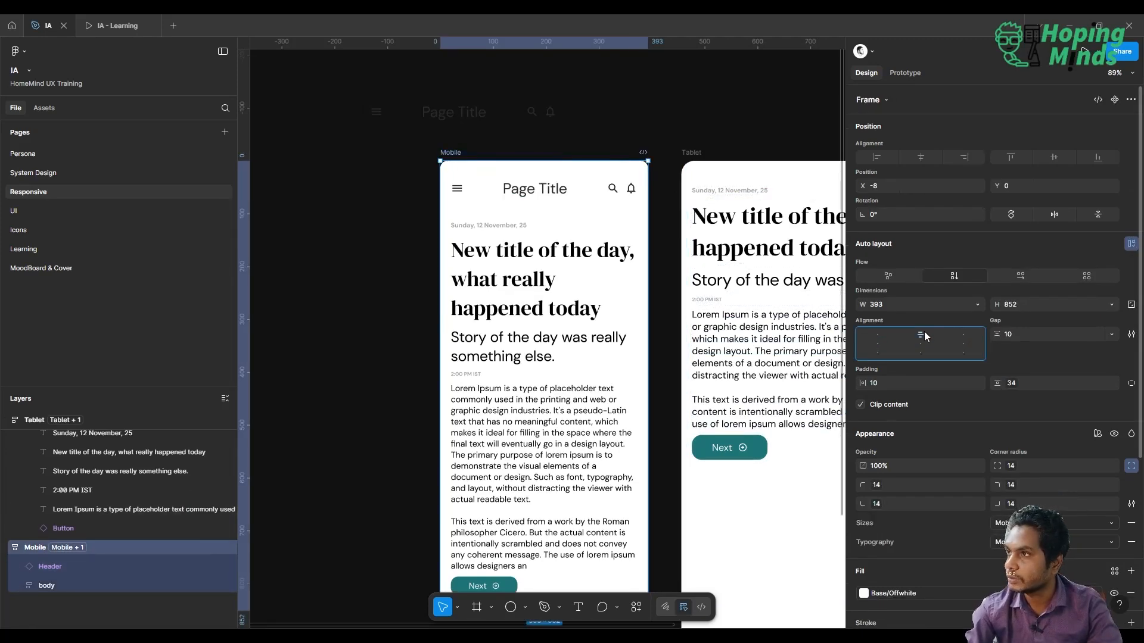
- Delete the spare Header instance on the empty canvas above the Mobile frame
click(652, 124)
scroll(653, 124, down, 3)
scroll(653, 124, right, 3)
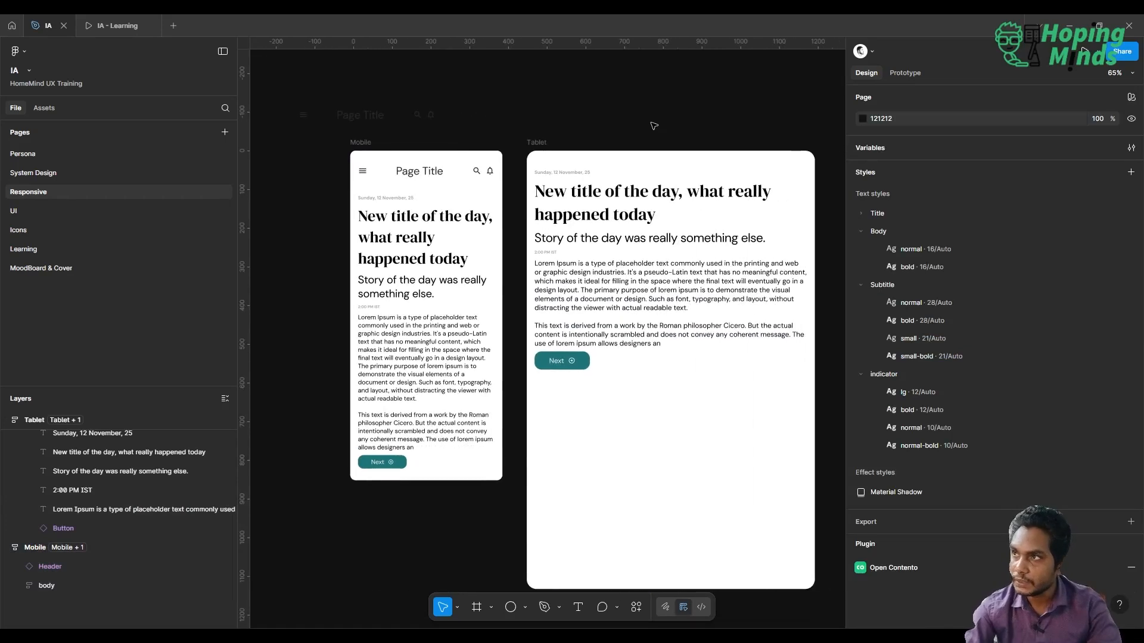
click(346, 122)
key(Delete)
click(389, 169)
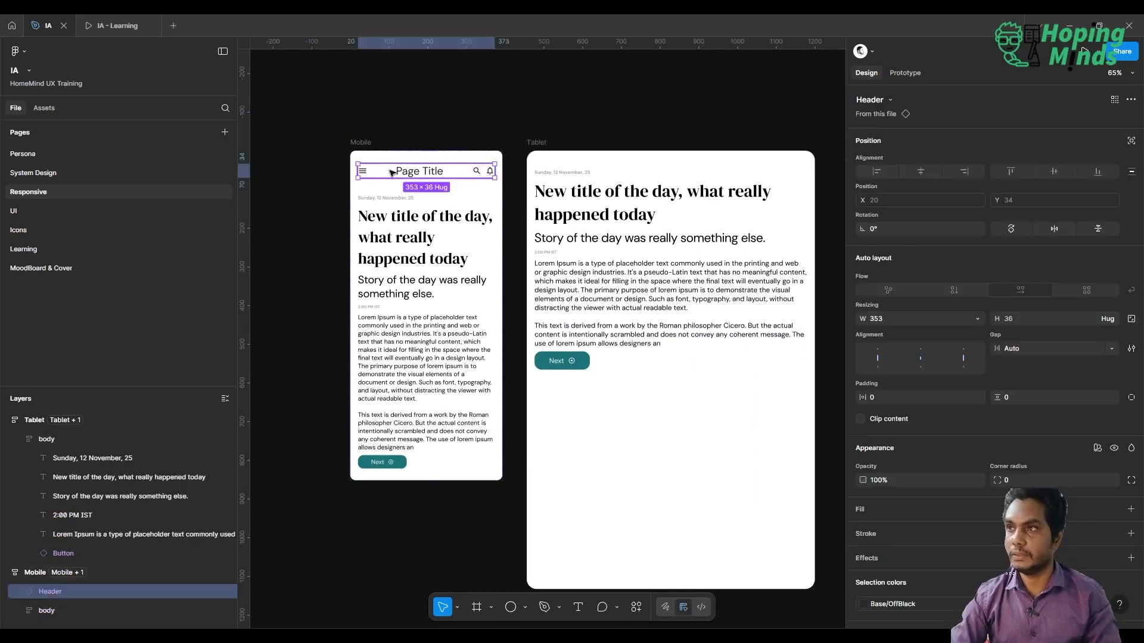
click(535, 146)
key(ctrl+v)
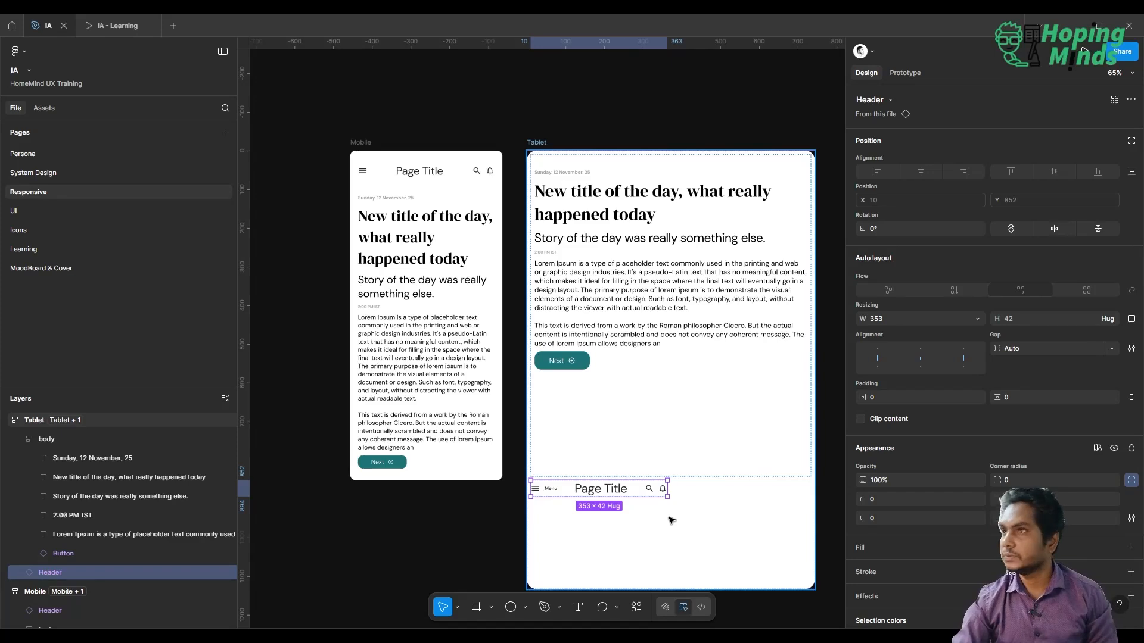
key(Delete)
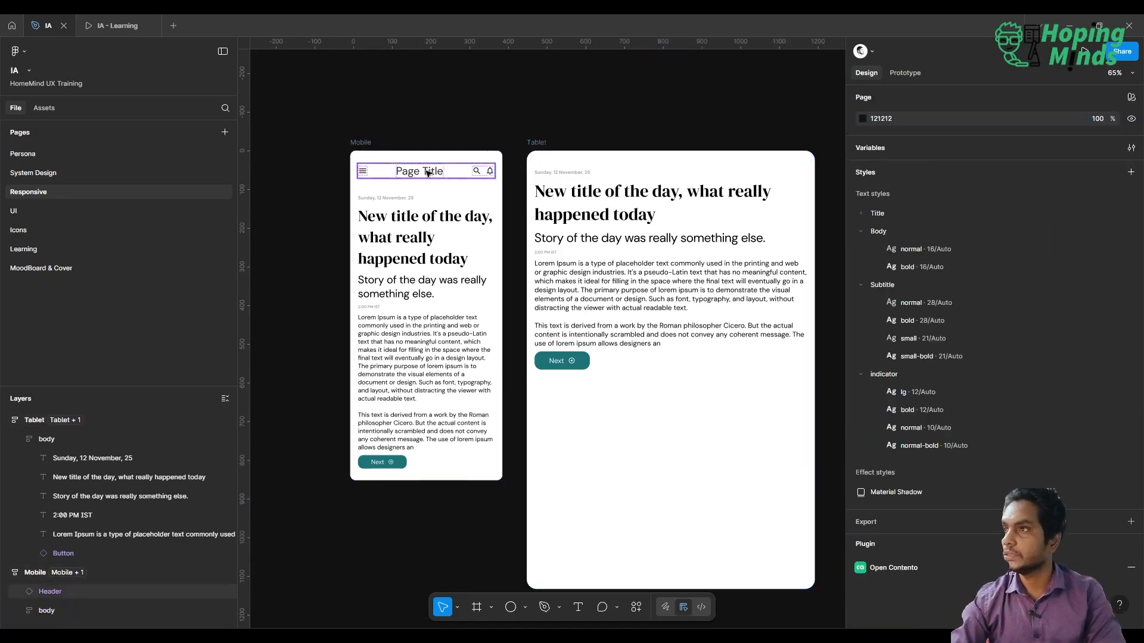
- Set the width of the Mobile frame's Header instance to fill its container
click(427, 173)
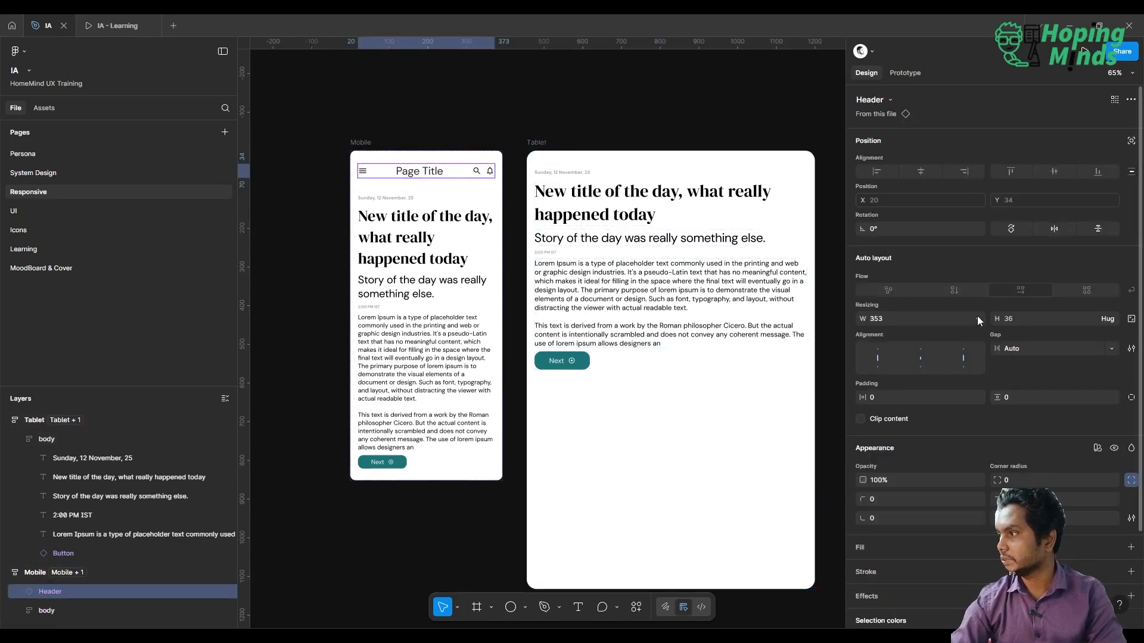
click(977, 318)
click(944, 350)
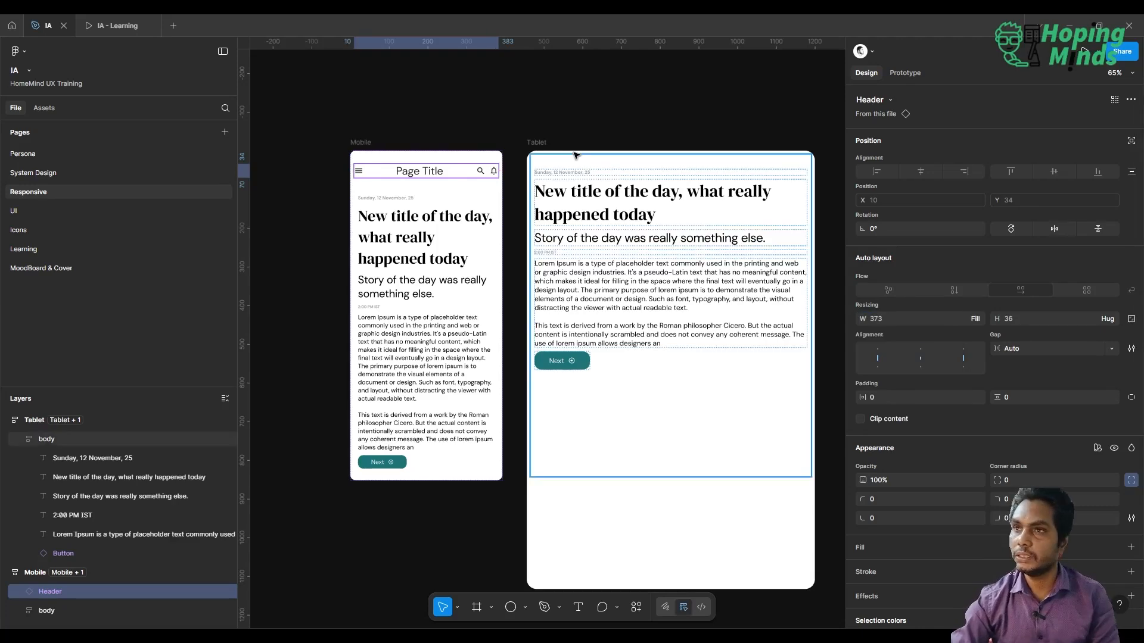
- Open the System Design page and select the Page Title text inside the main Header component
click(96, 172)
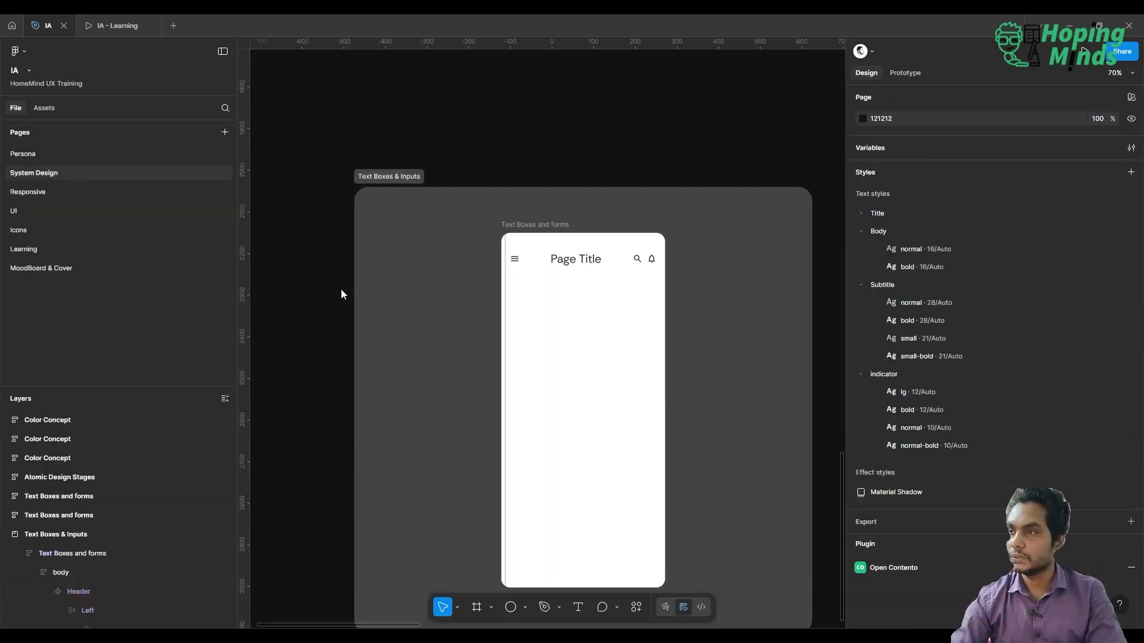
click(559, 260)
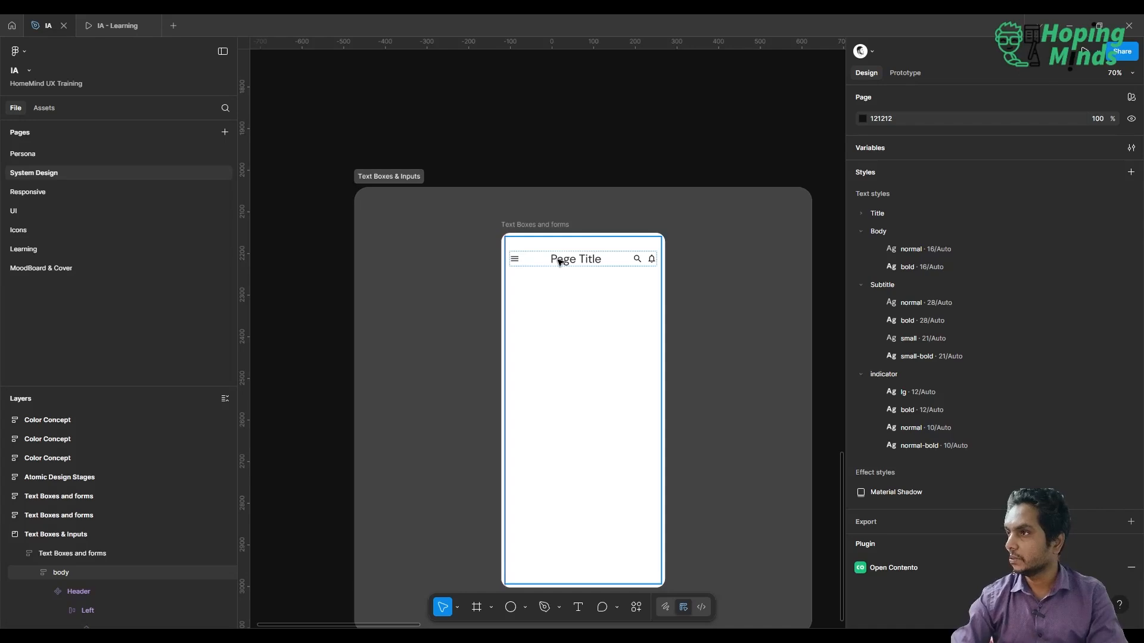
double_click(559, 264)
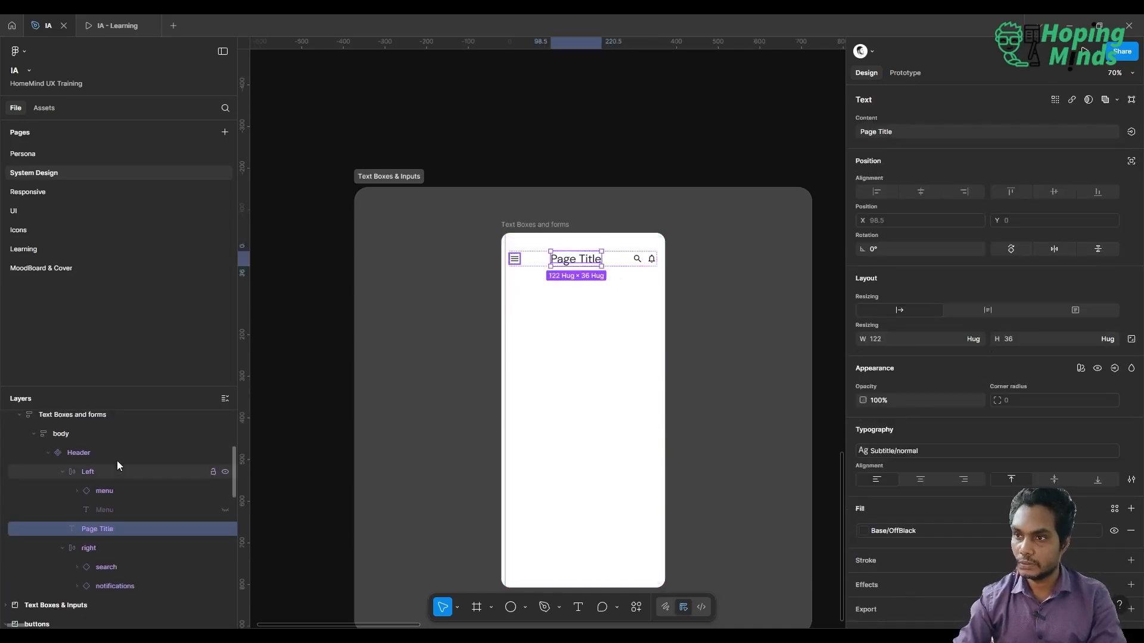
click(93, 415)
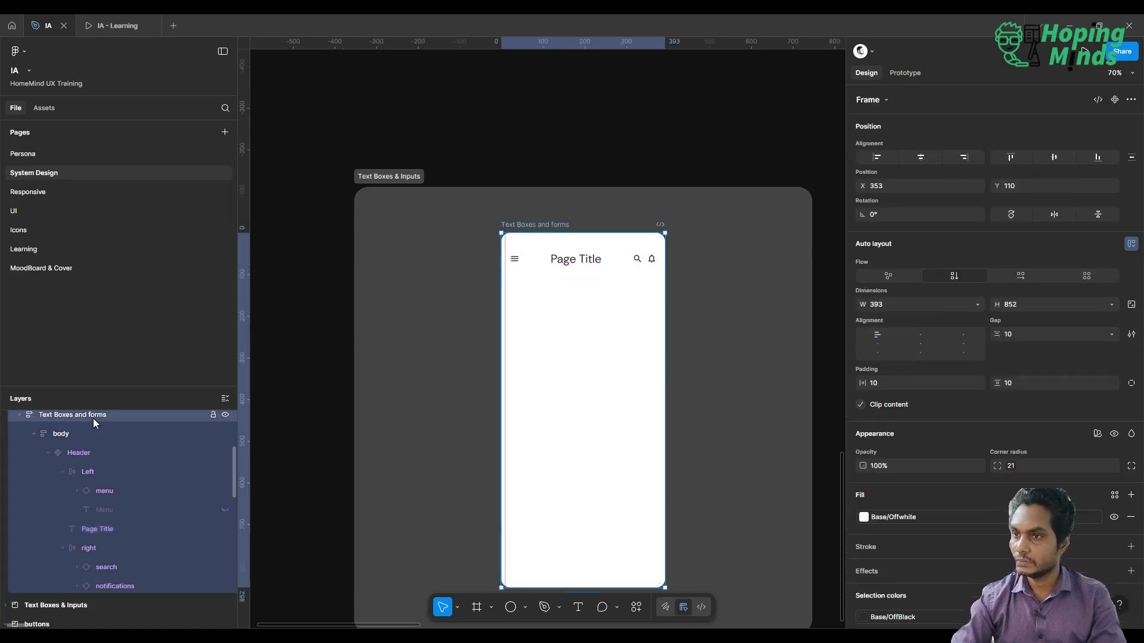
click(1097, 434)
mouse_move(1081, 483)
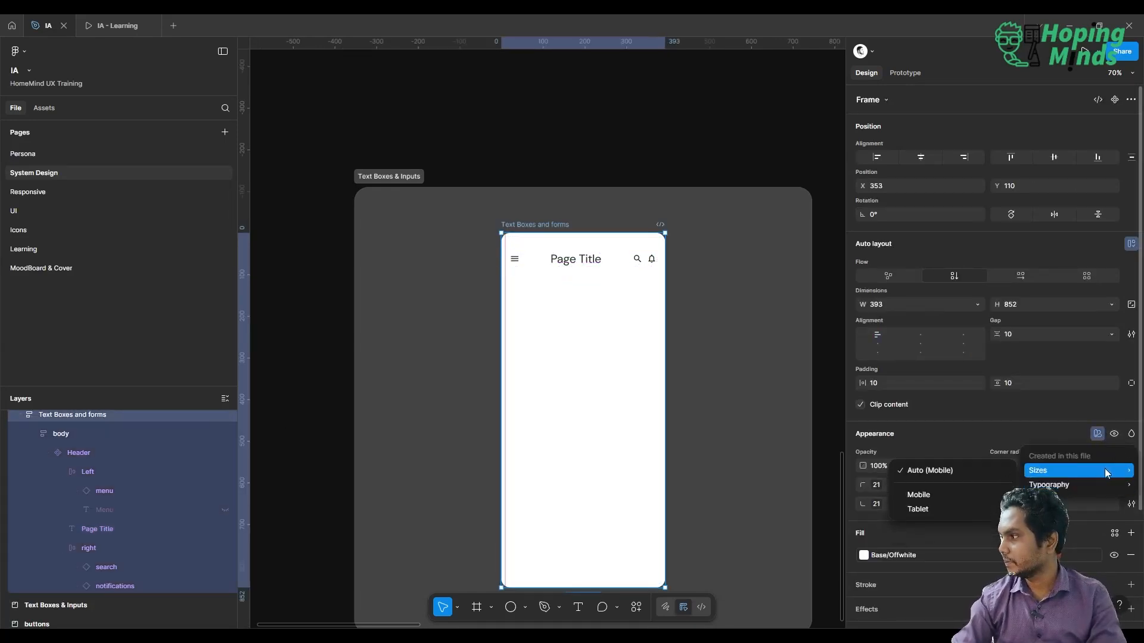
click(565, 259)
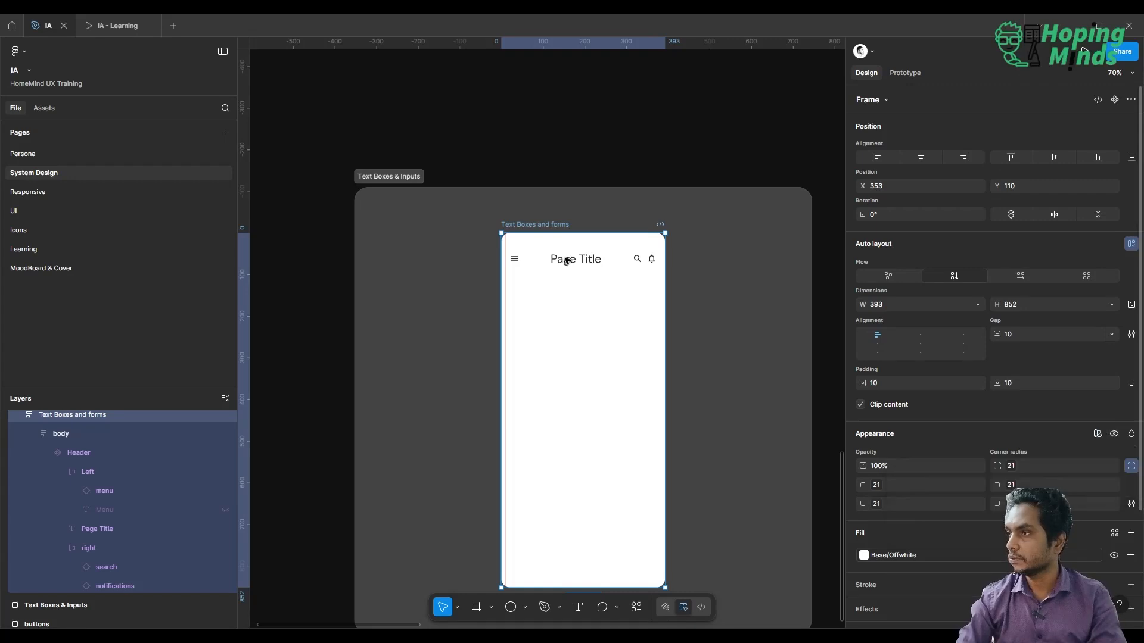
- Set both the Sizes and Typography variable modes of the main Header component to Mobile
click(566, 260)
double_click(566, 261)
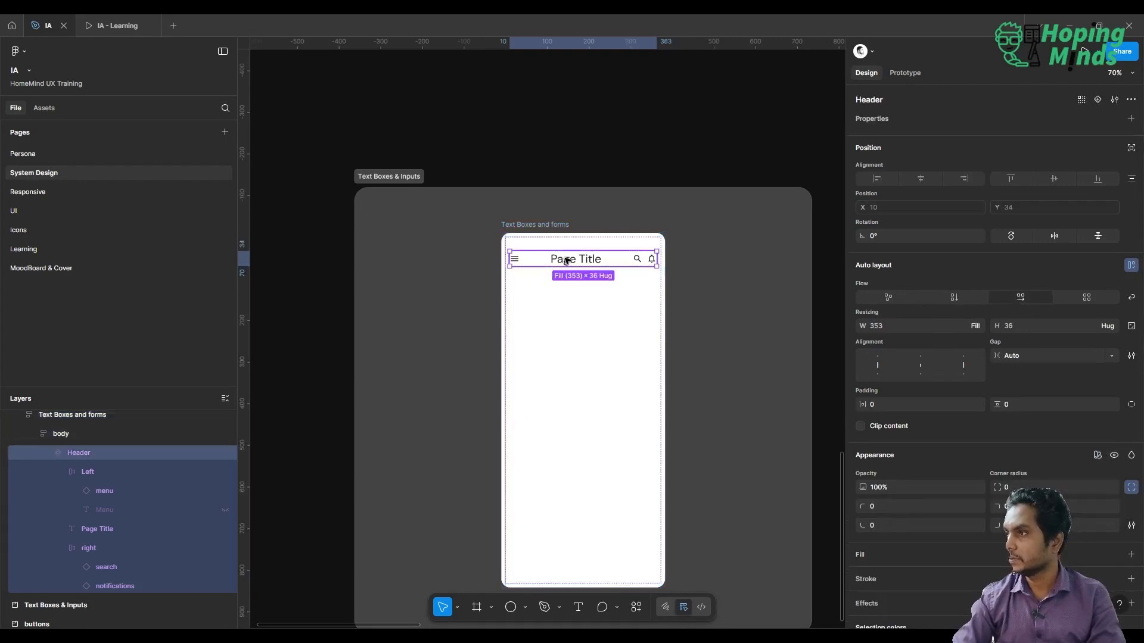
click(1113, 455)
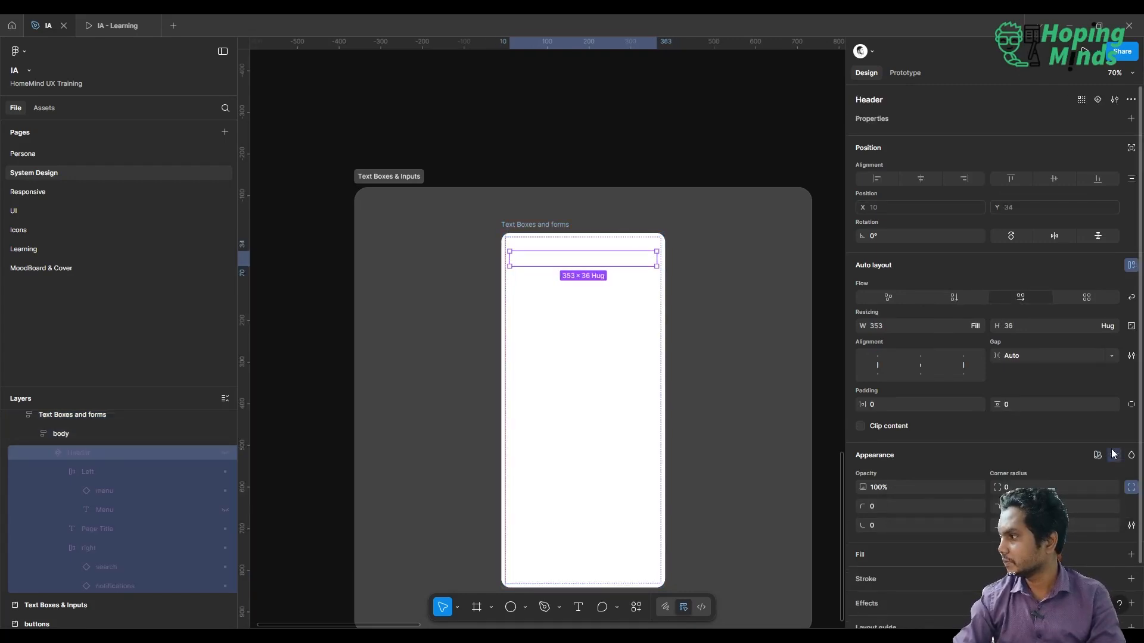
key(ctrl+shift+h)
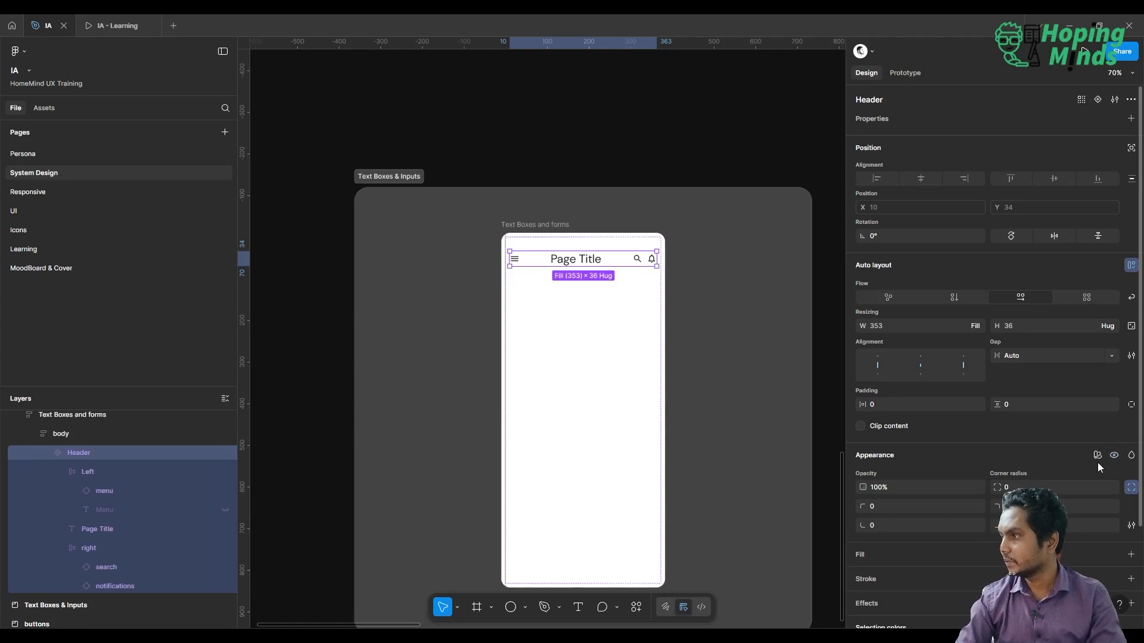
click(1097, 456)
mouse_move(1092, 491)
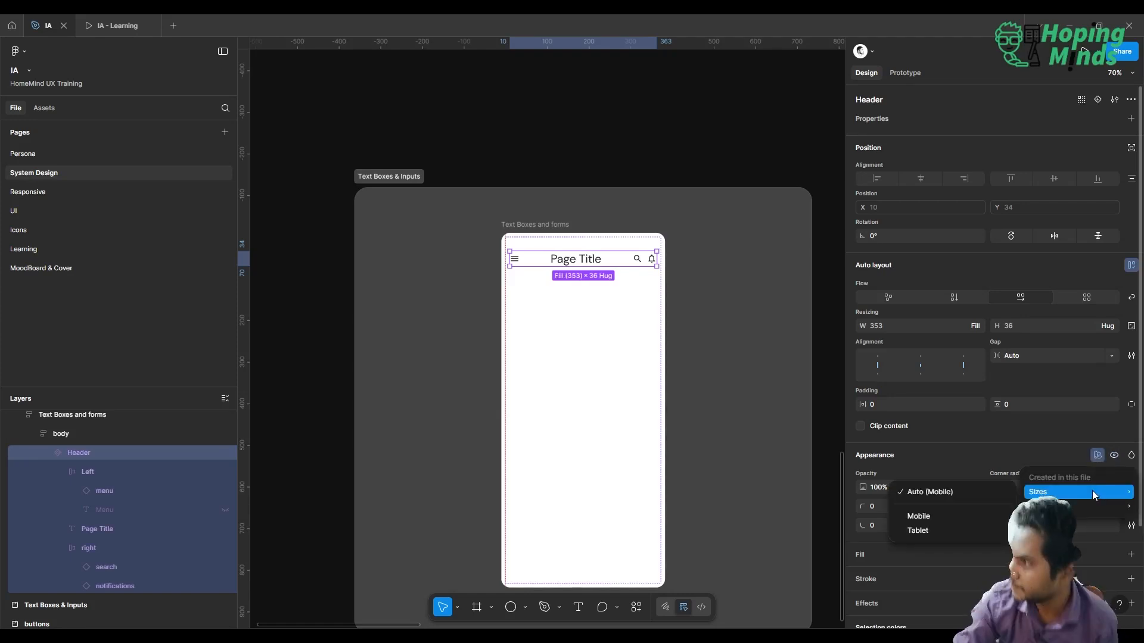
click(954, 516)
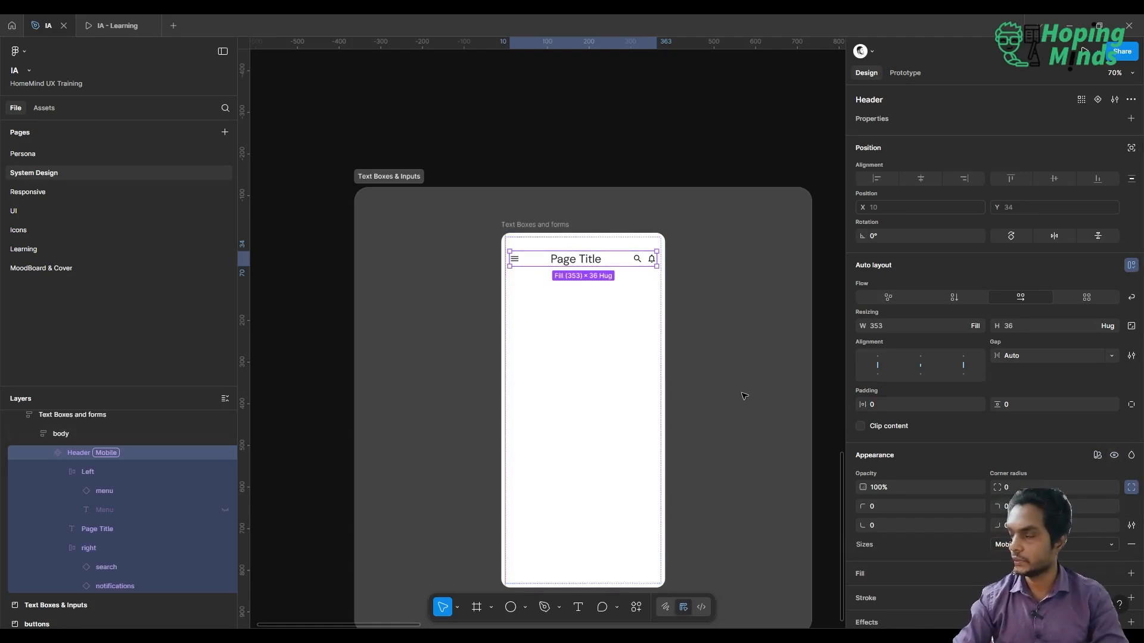
click(1098, 455)
mouse_move(1073, 506)
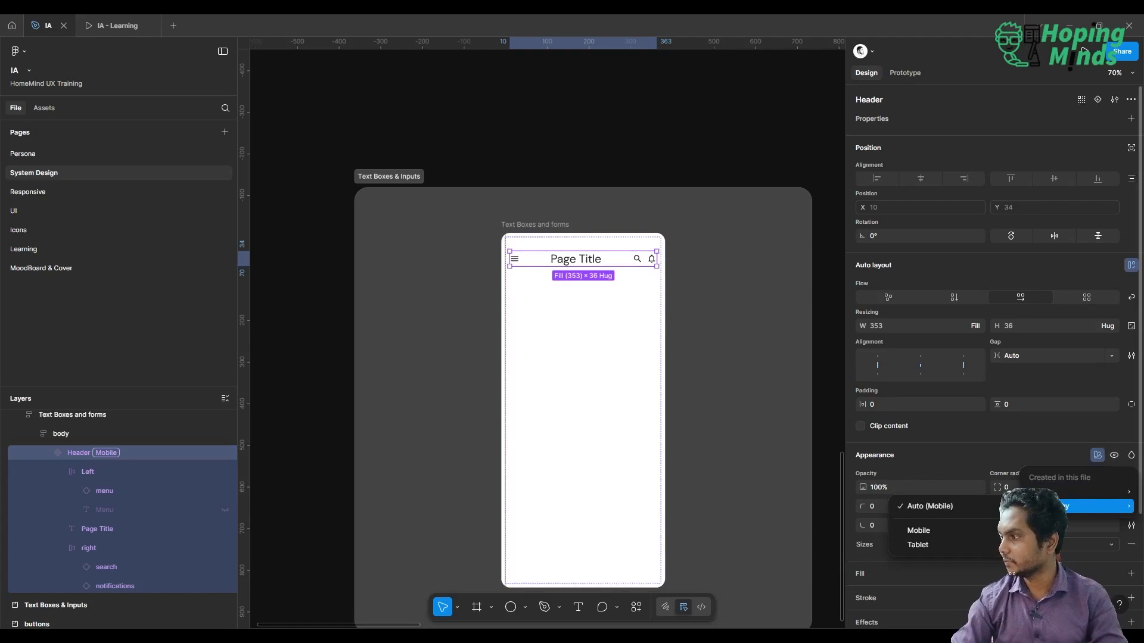
click(952, 531)
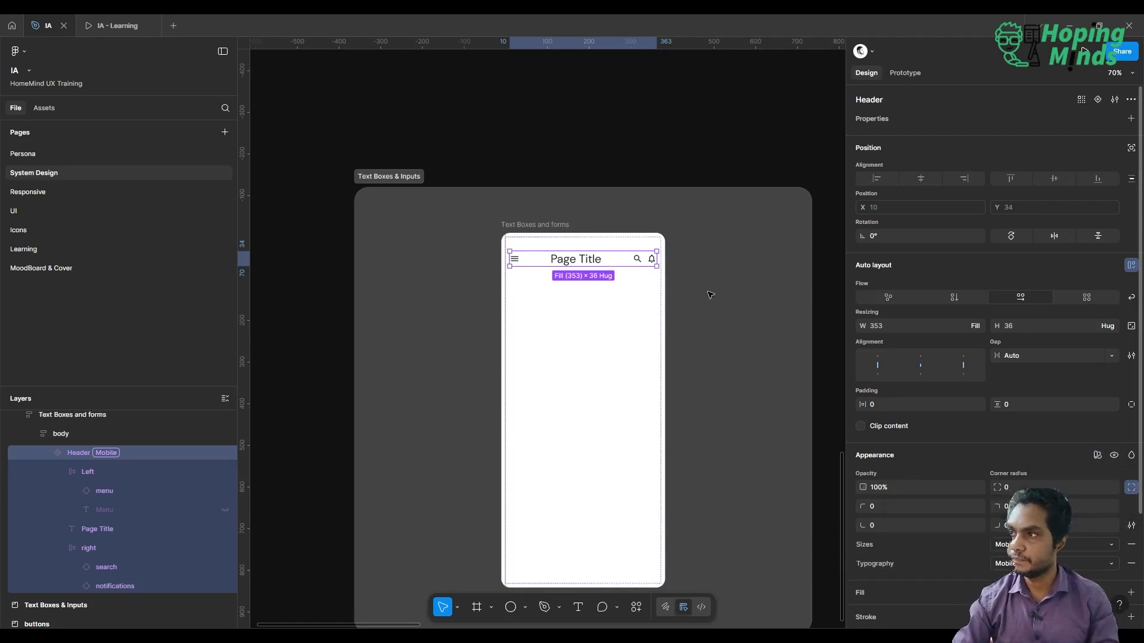
- Copy the Mobile frame's Header on the Responsive page into the Tablet frame and reorder it above the body layer
click(110, 191)
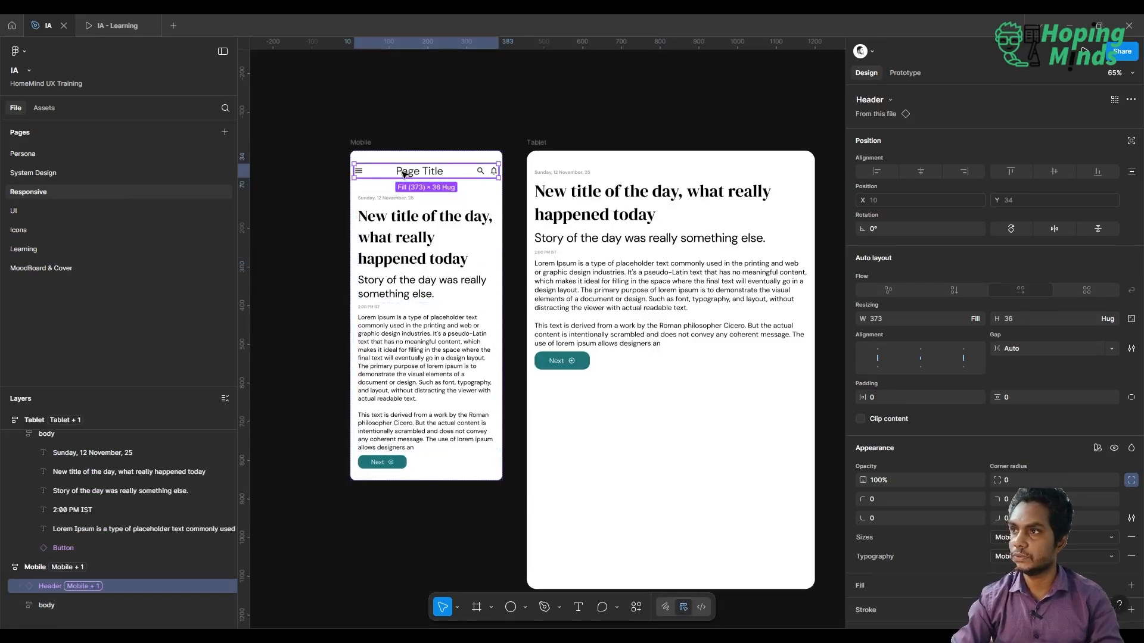
click(537, 146)
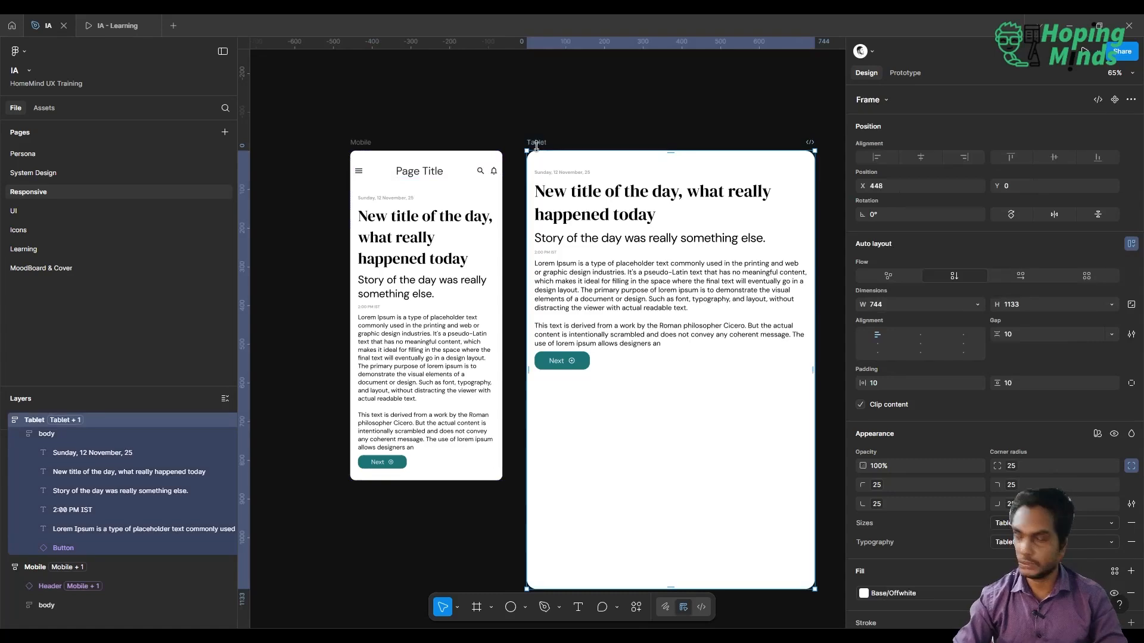
key(ctrl+v)
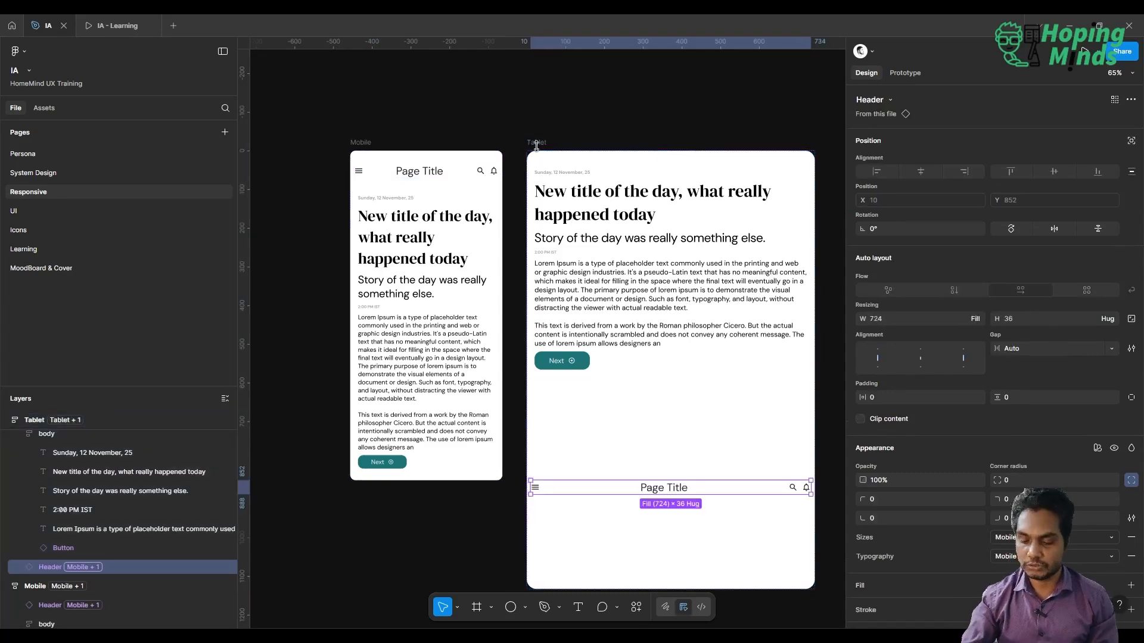
key(Up)
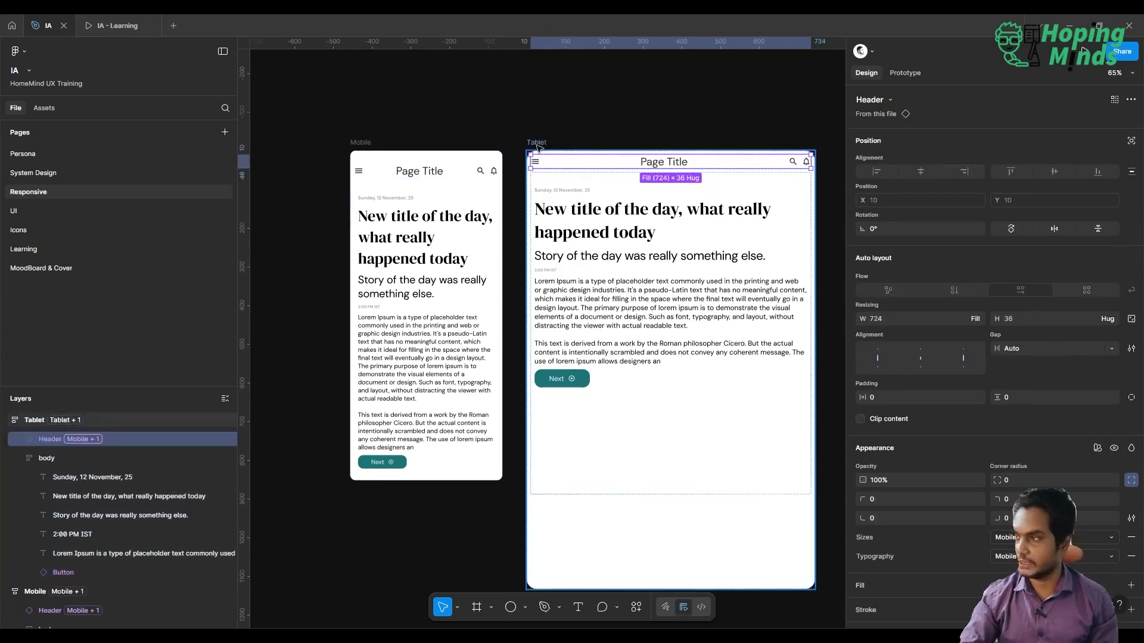
click(669, 130)
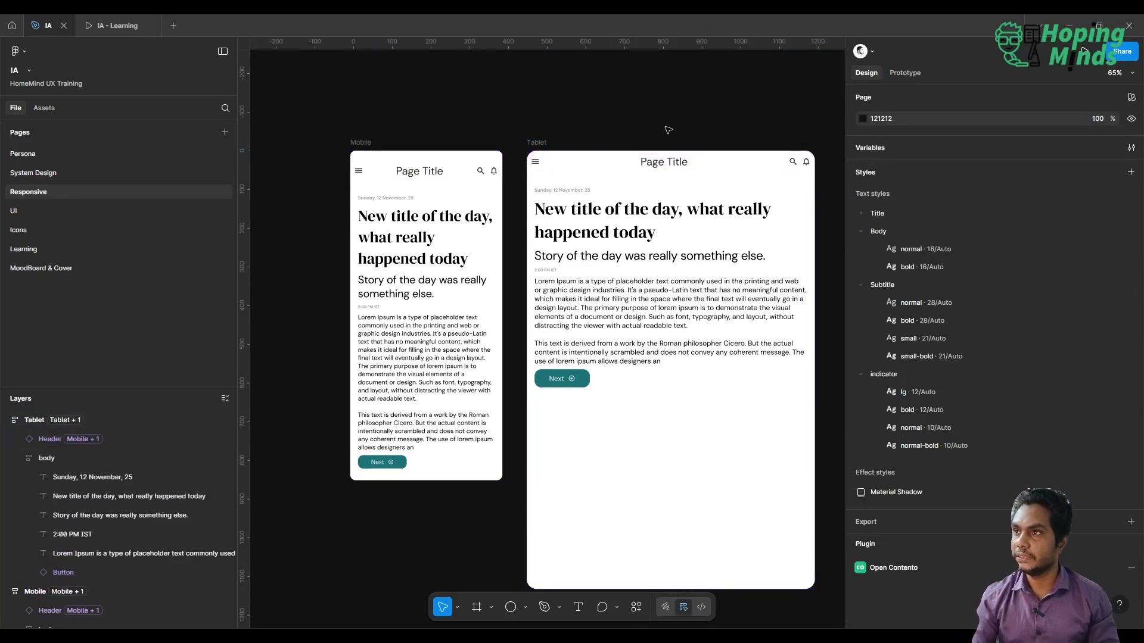
- In the Hide-show variable group, set HasMenu to True for Mobile and False for Tablet
click(605, 169)
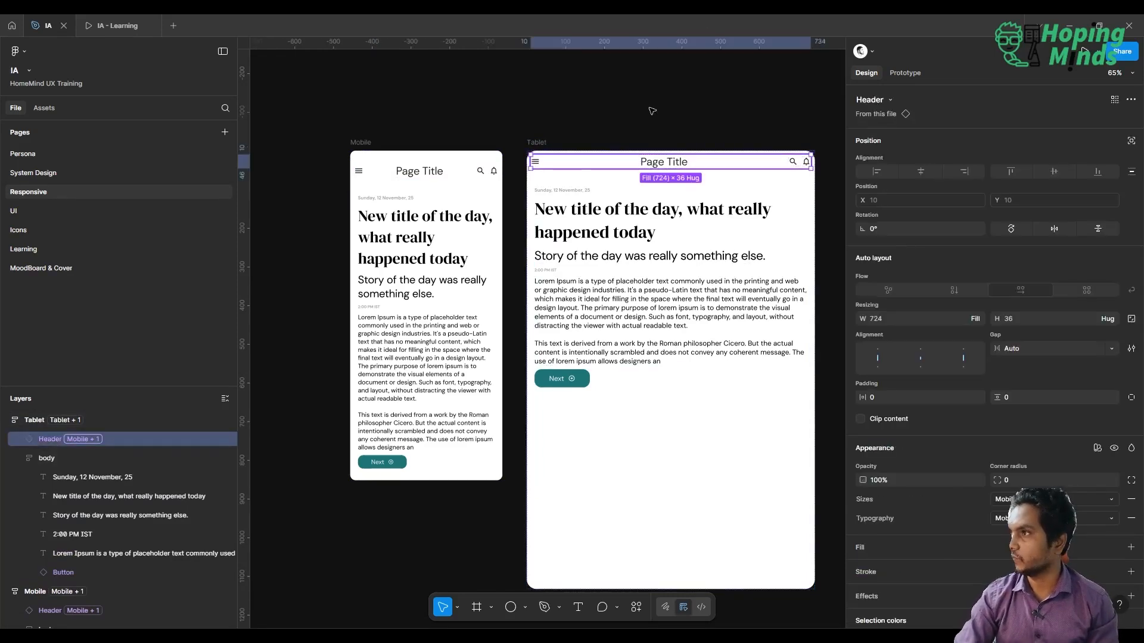
click(659, 109)
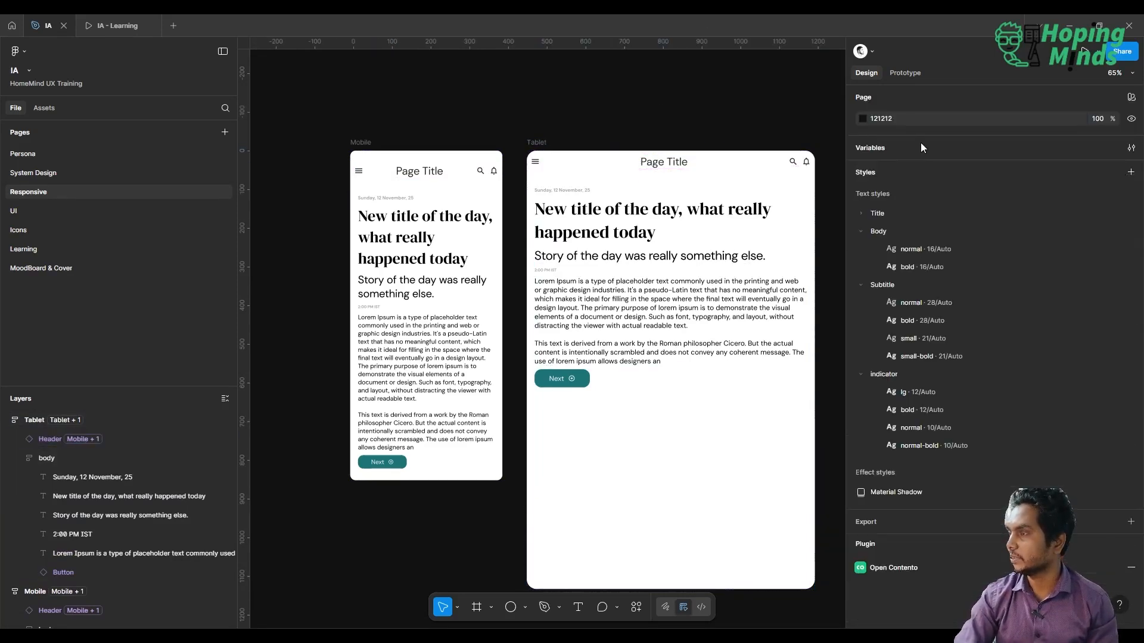
click(1131, 148)
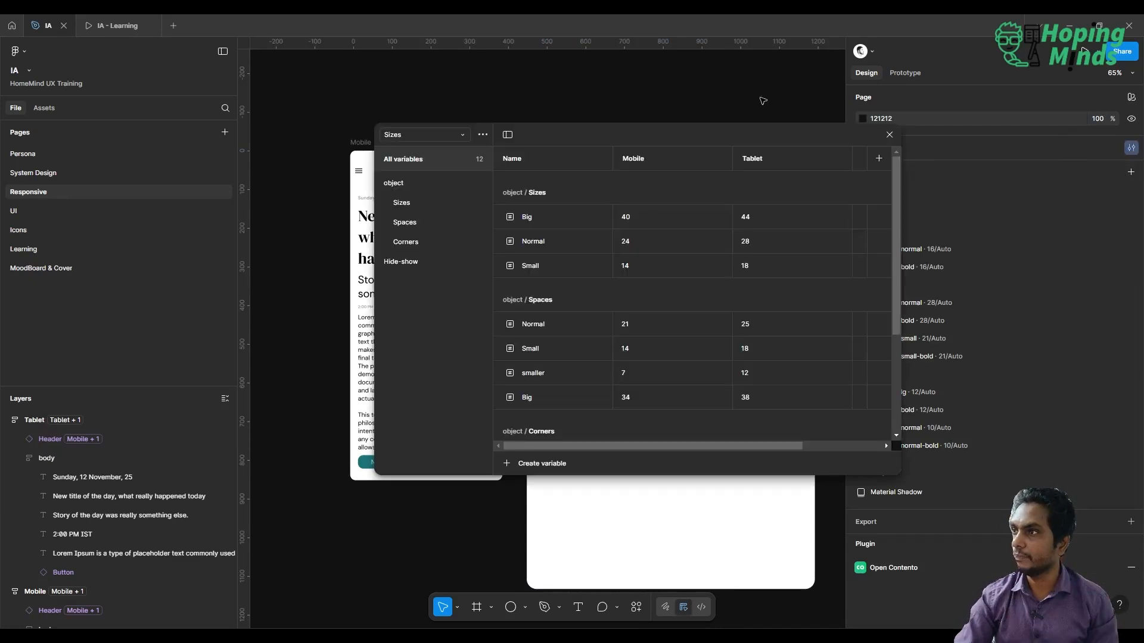
drag(613, 134, 634, 271)
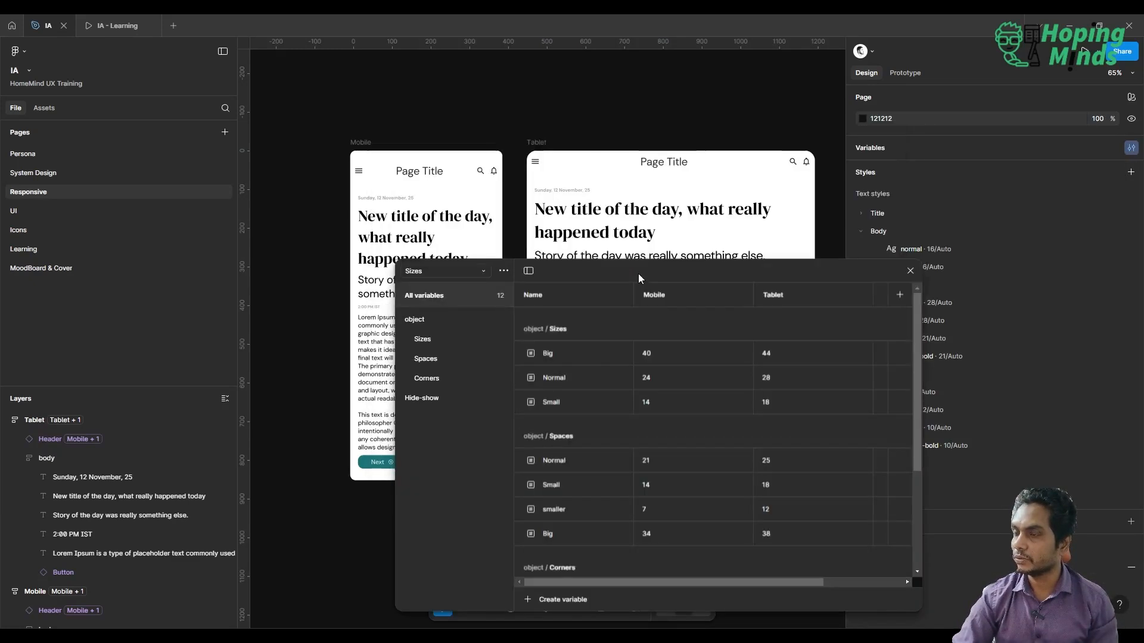
click(423, 398)
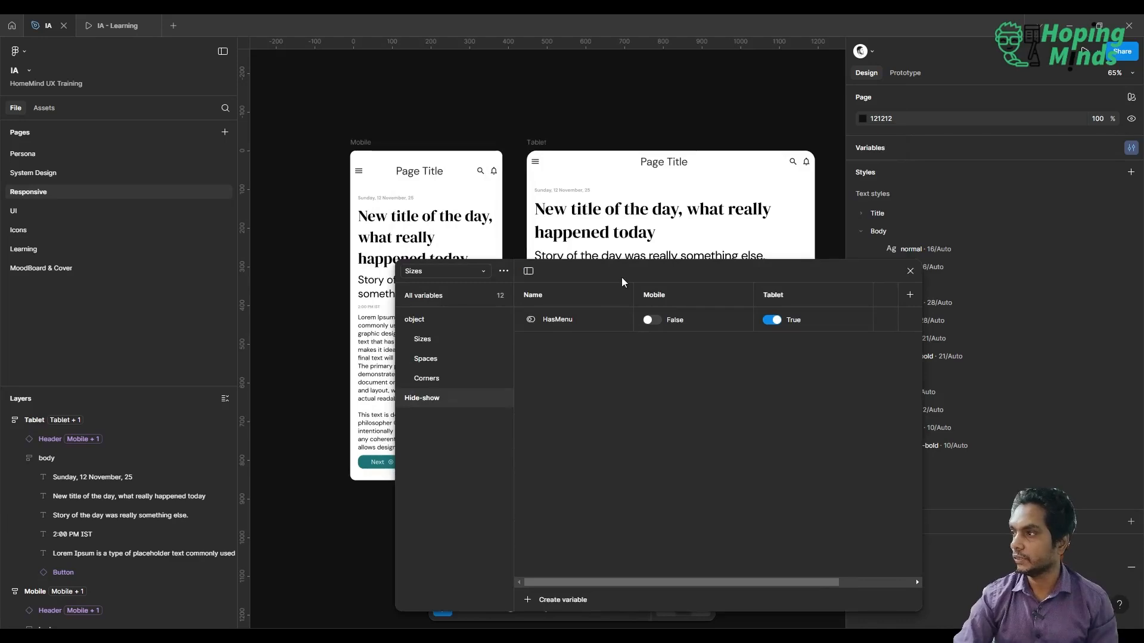
drag(587, 359, 584, 371)
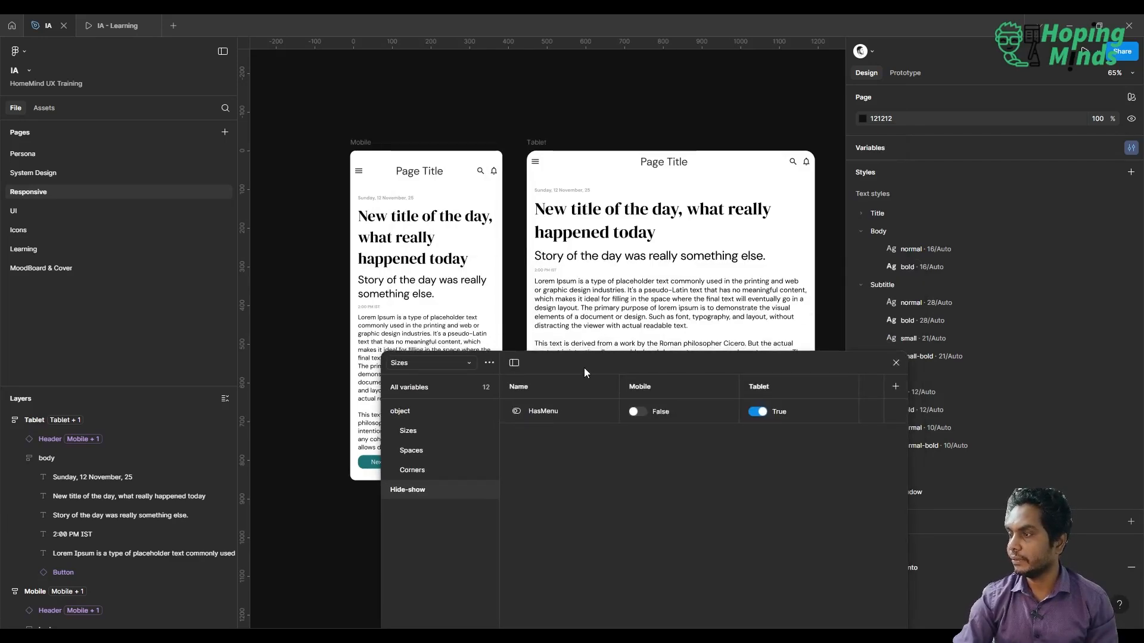
click(643, 413)
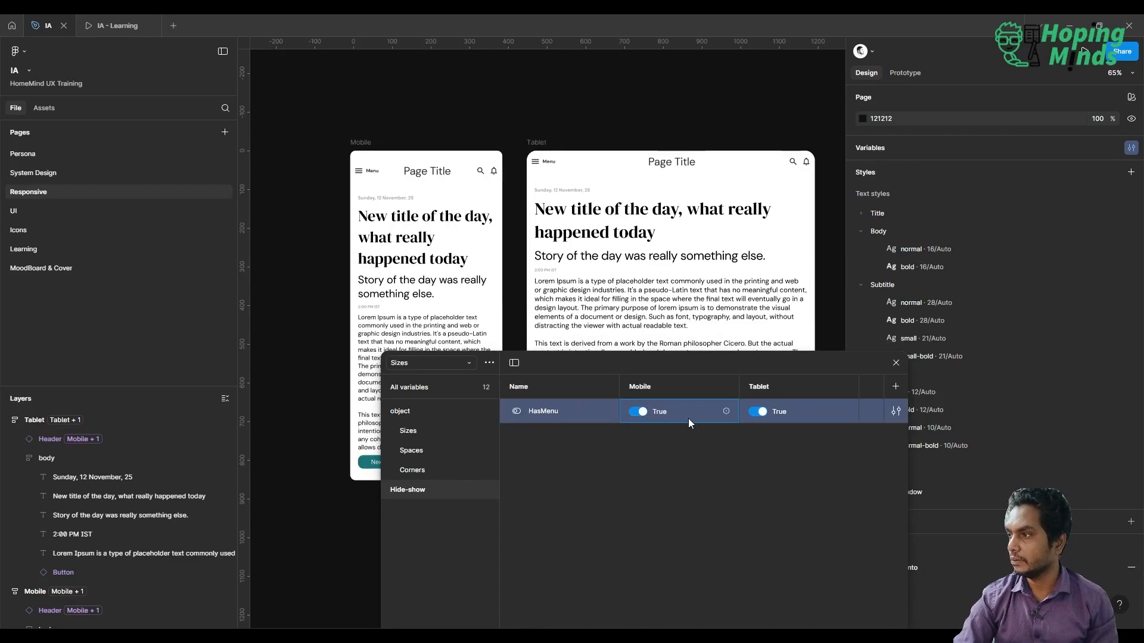
click(752, 414)
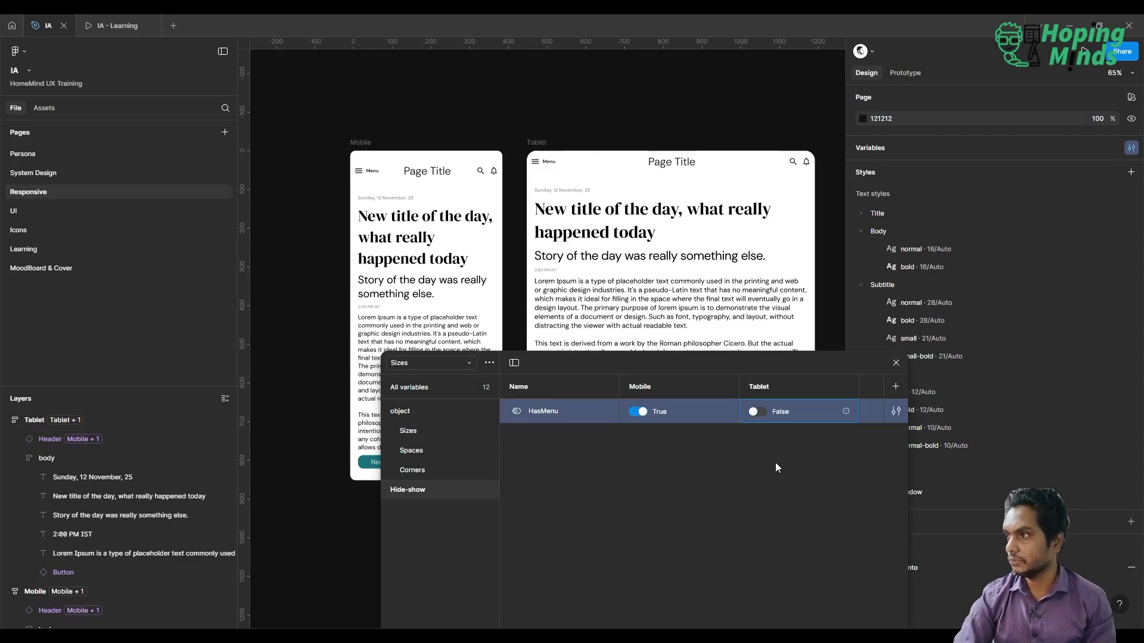
- Close the variables table and check the Sizes and Typography variable modes applied to the Tablet frame
click(896, 362)
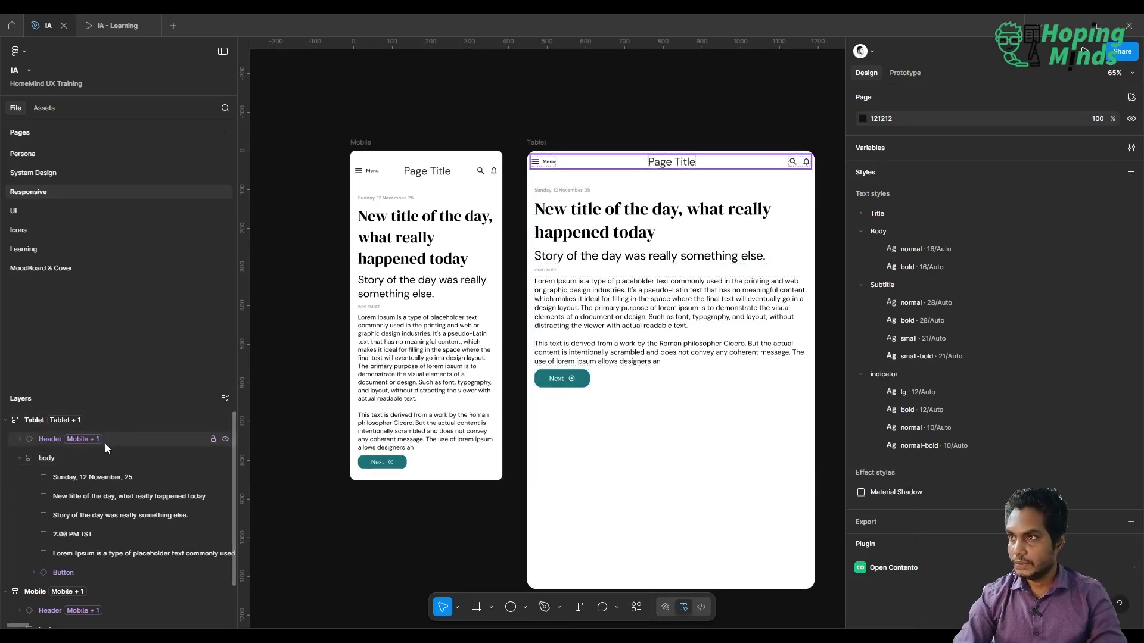
click(543, 144)
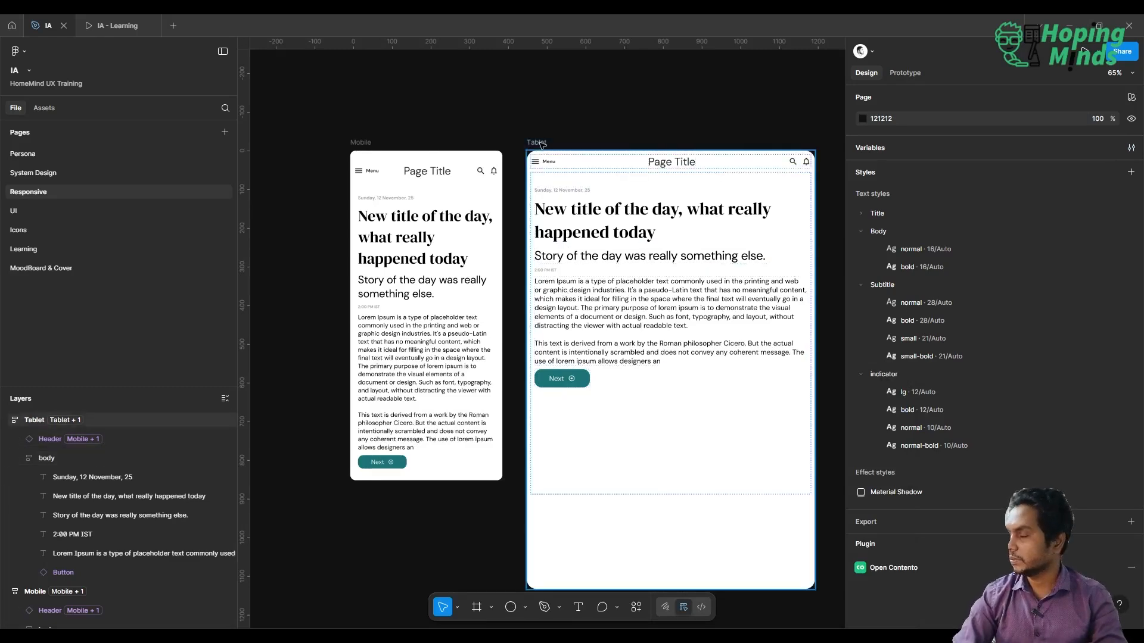
click(543, 144)
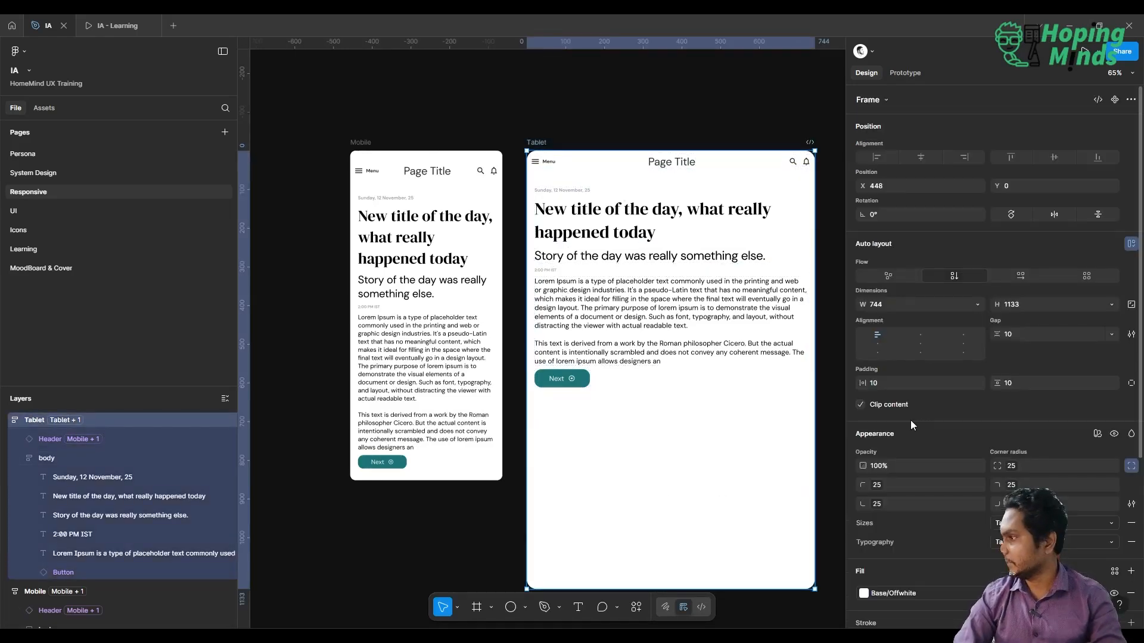
click(1098, 434)
mouse_move(1091, 473)
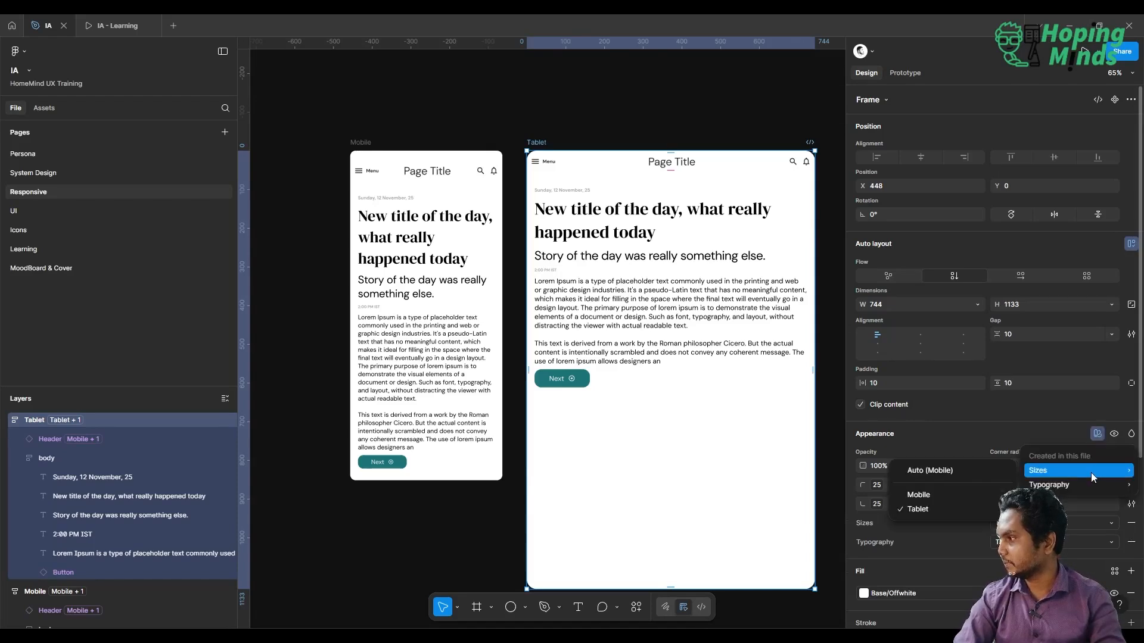
click(1032, 424)
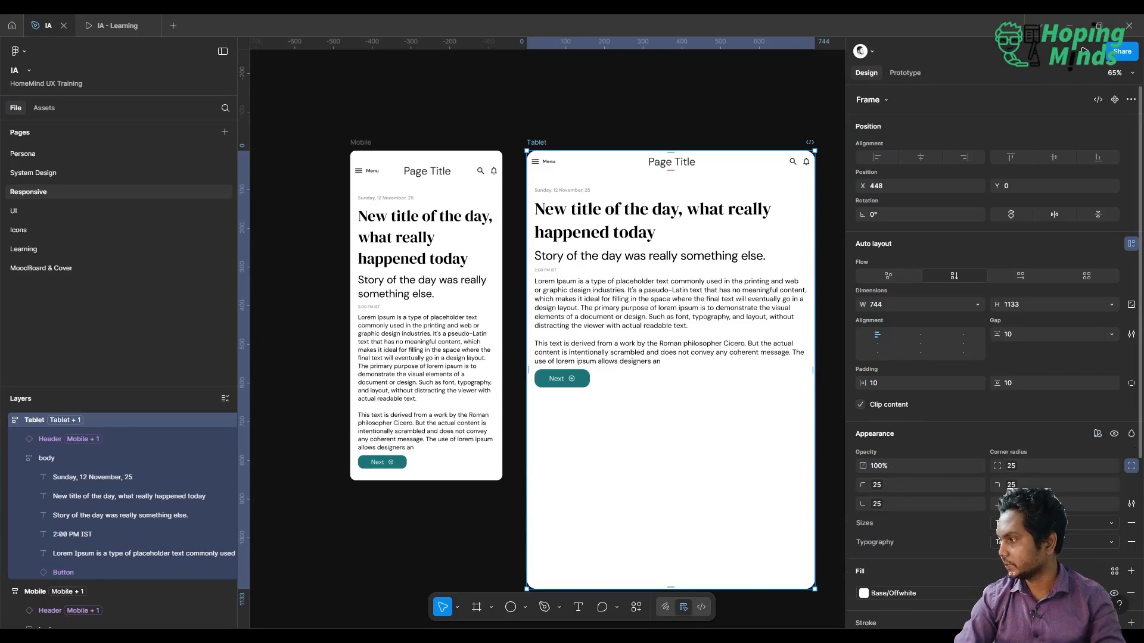
click(1053, 523)
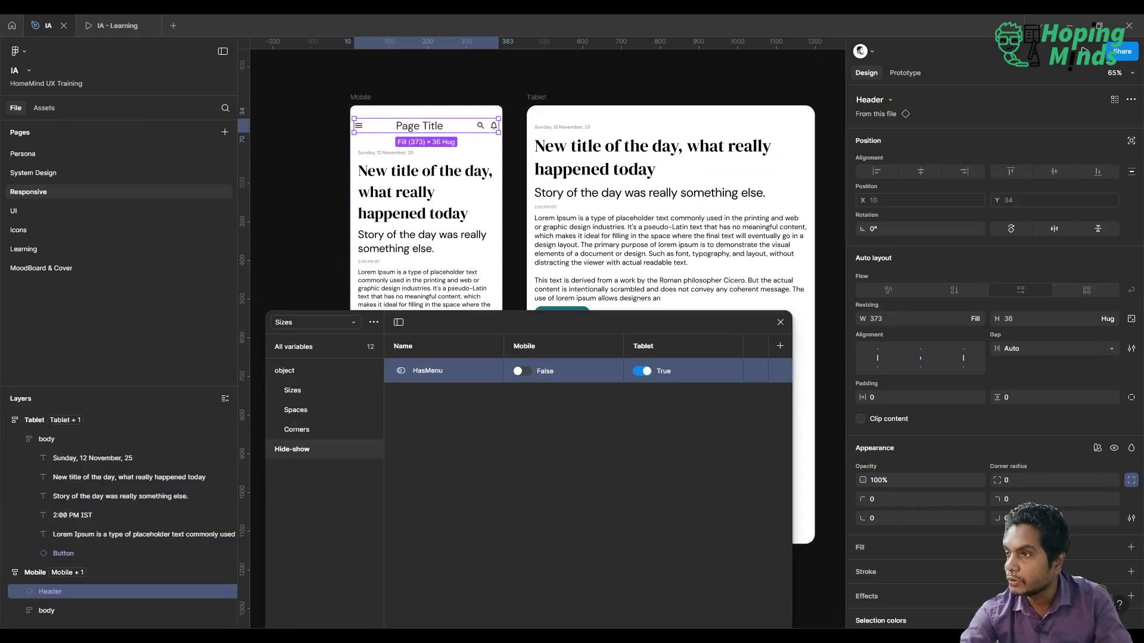
- Close the variables table and examine the main Header component's layers on the System Design page, including the hidden Menu frame's visibility variable
click(622, 361)
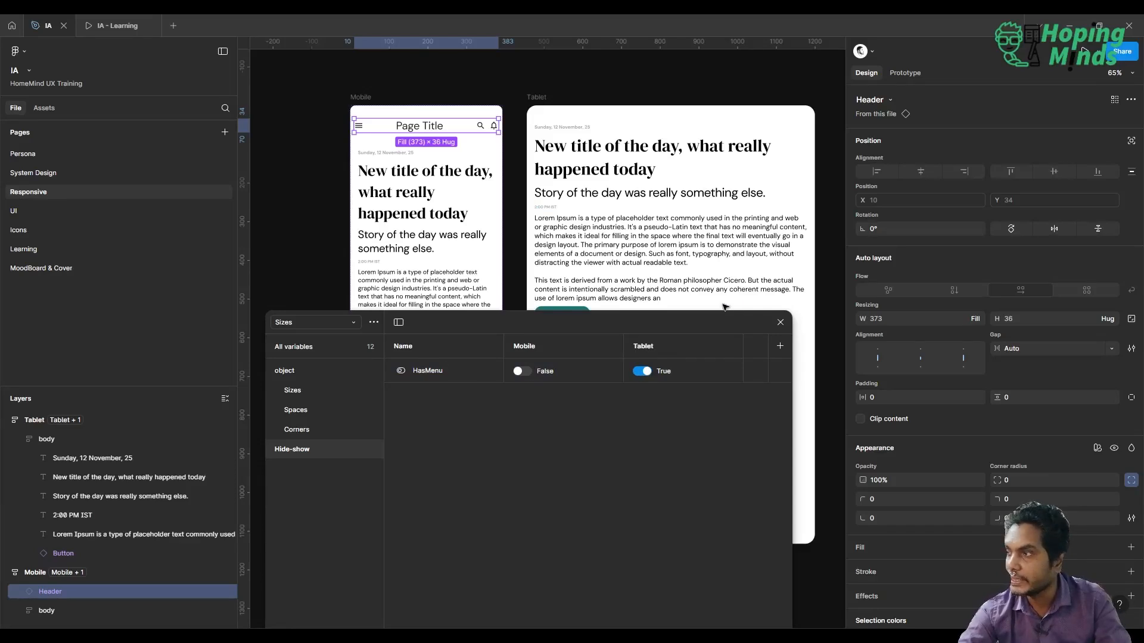
click(780, 323)
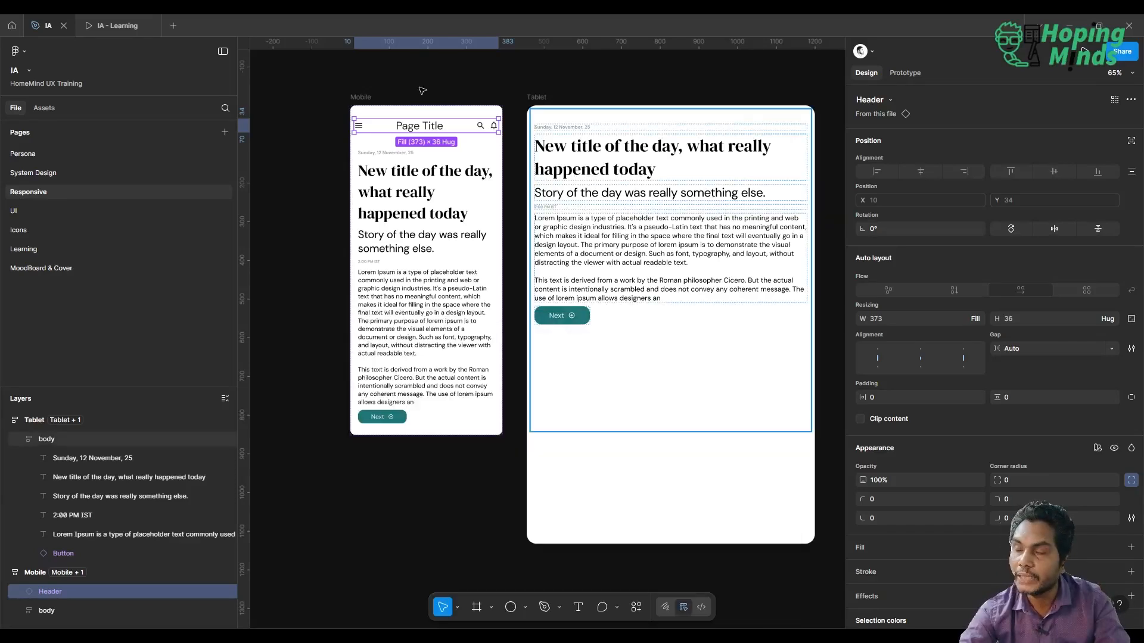
click(70, 172)
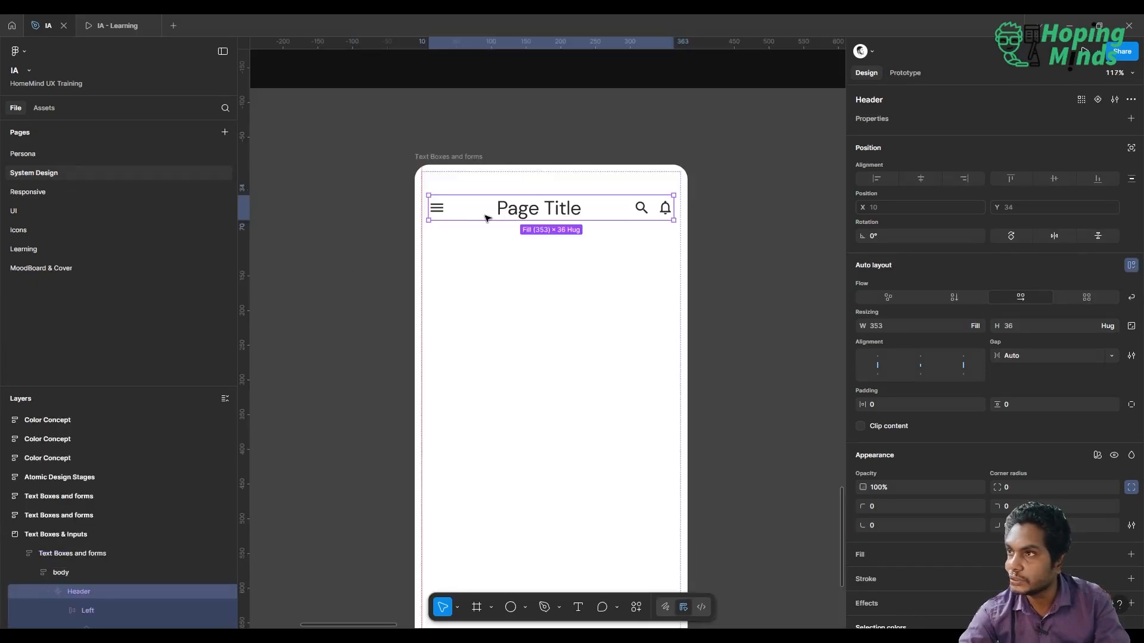
scroll(164, 549, down, 3)
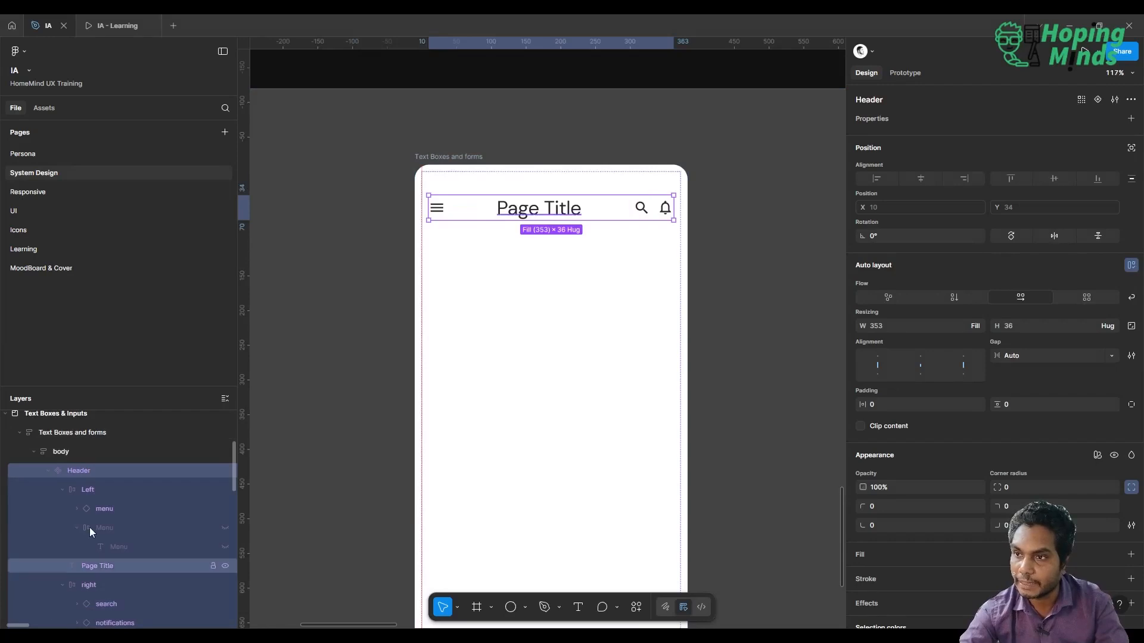
click(47, 472)
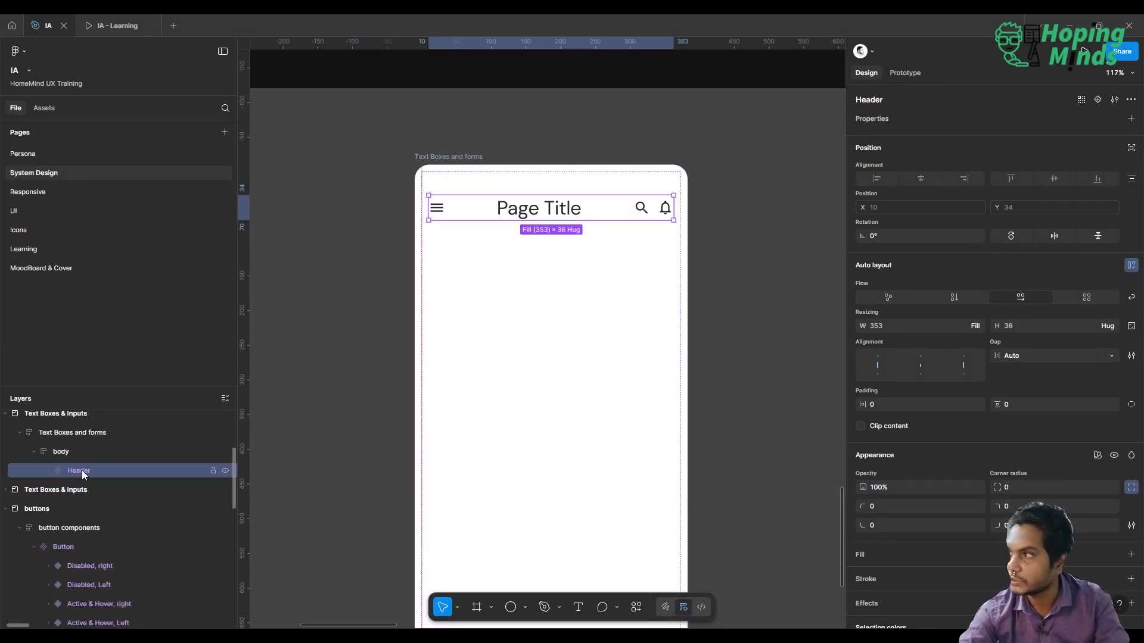
click(47, 471)
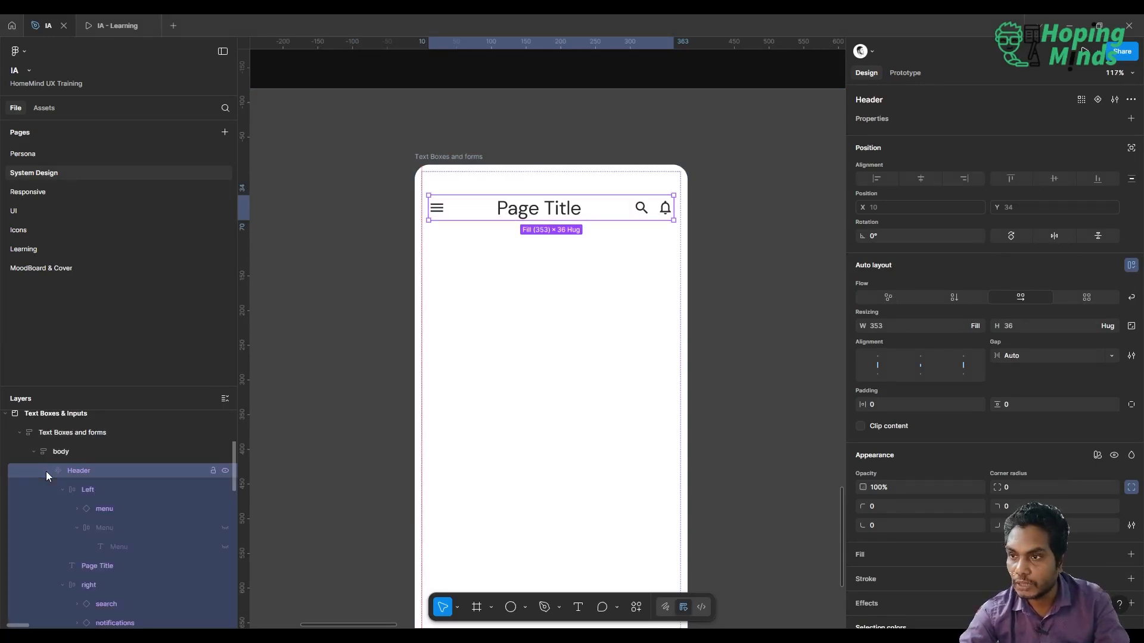
click(93, 513)
click(84, 532)
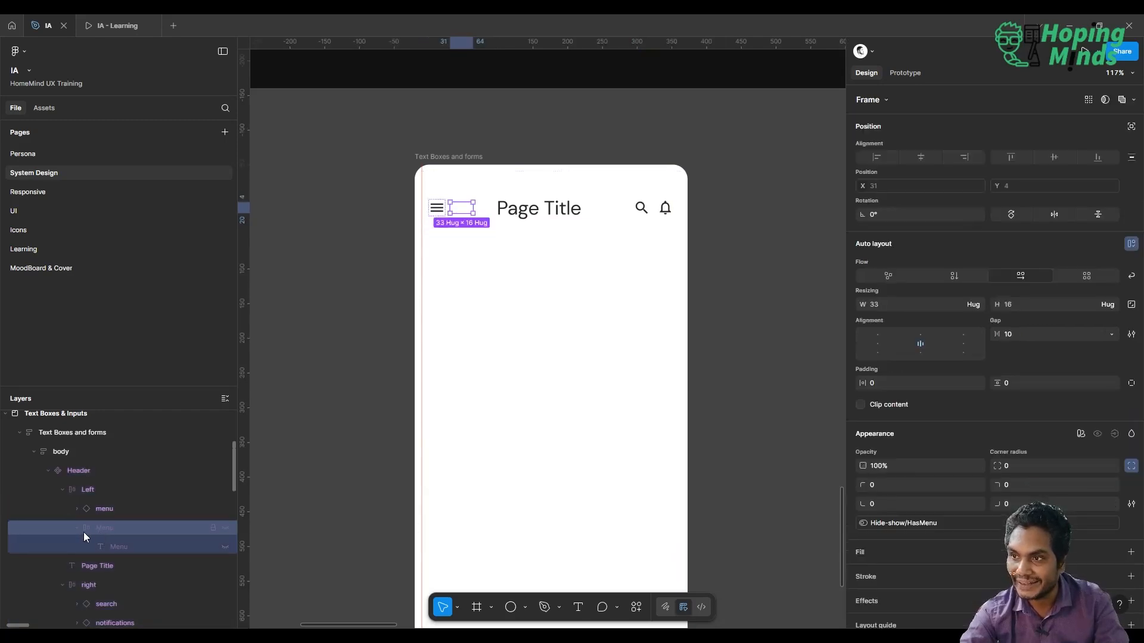
click(81, 529)
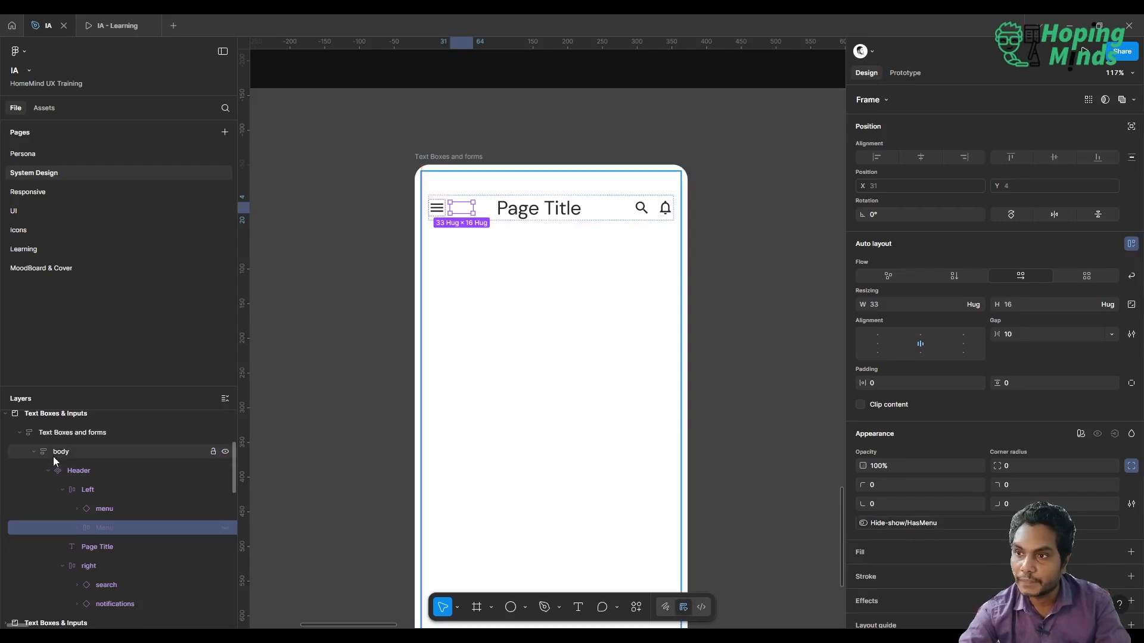
click(66, 469)
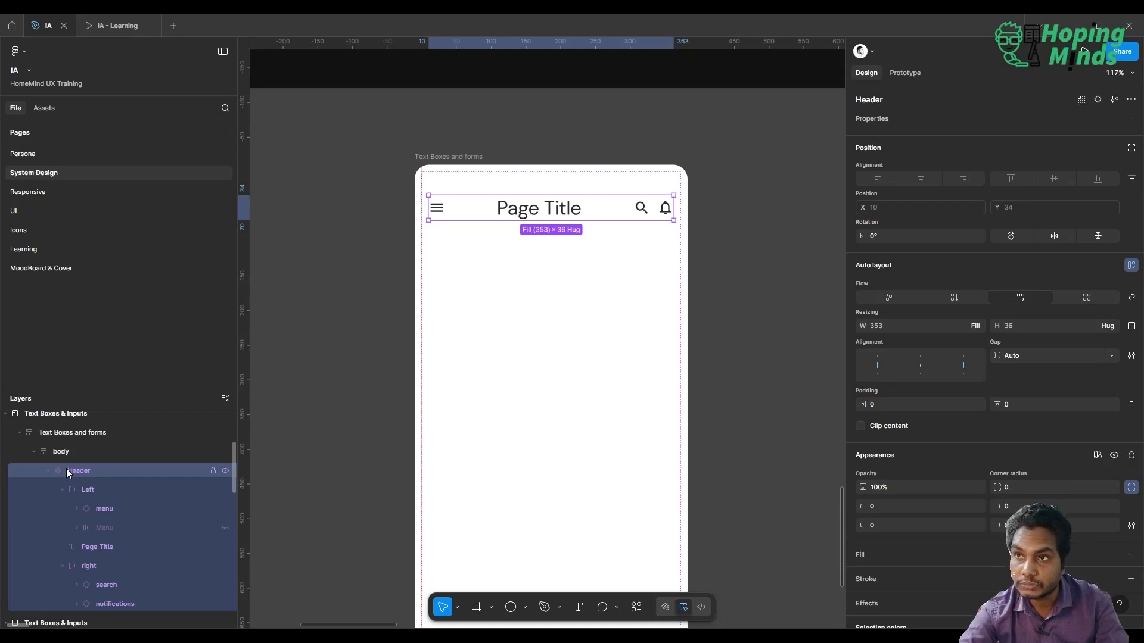
- Paste the Header instance into the Tablet frame on the Responsive page and move it above the body layer
click(52, 191)
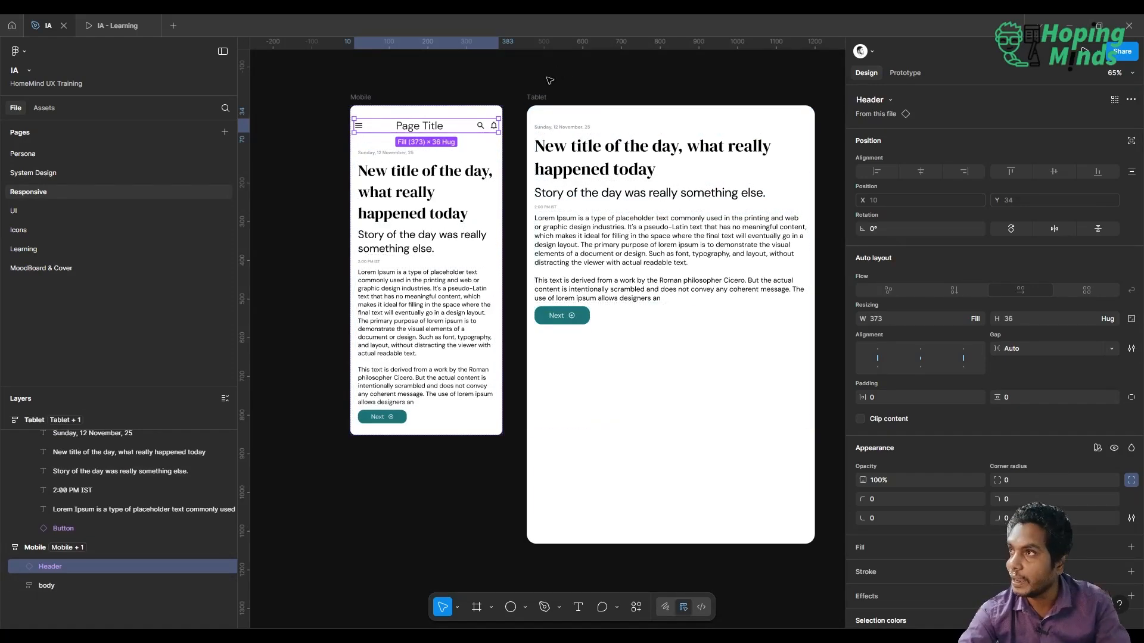
click(537, 98)
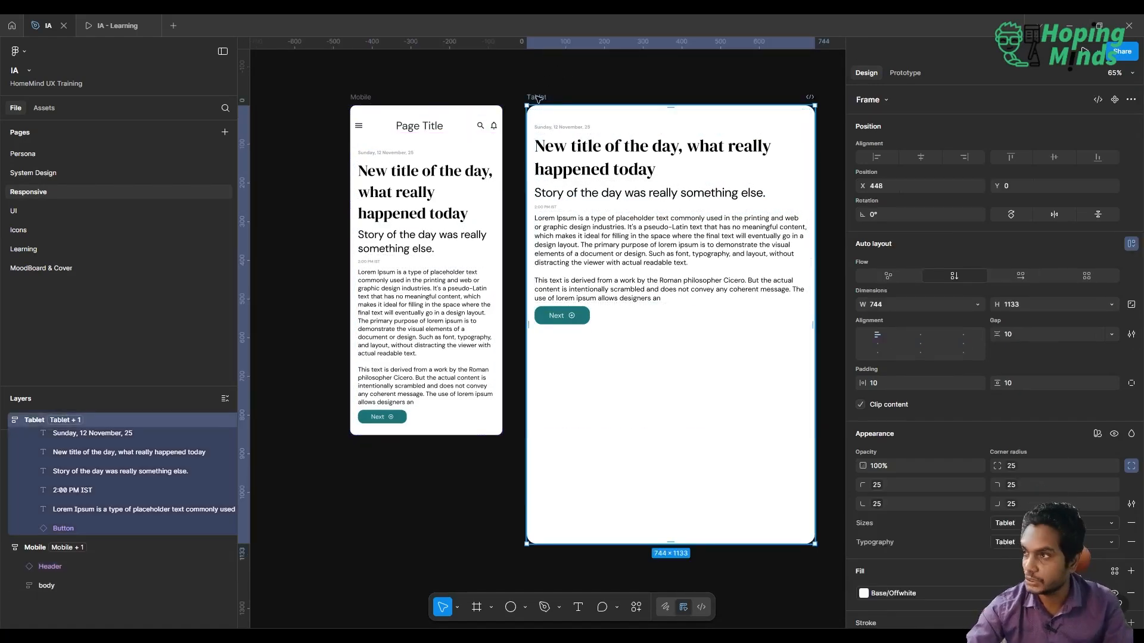
key(ctrl+v)
key(Up)
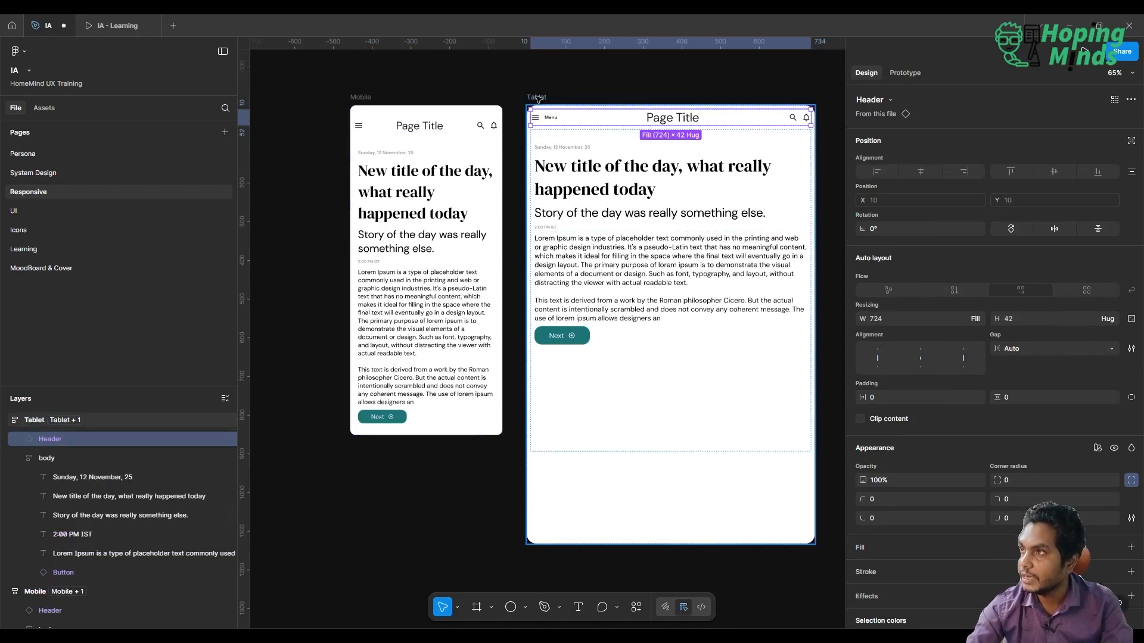